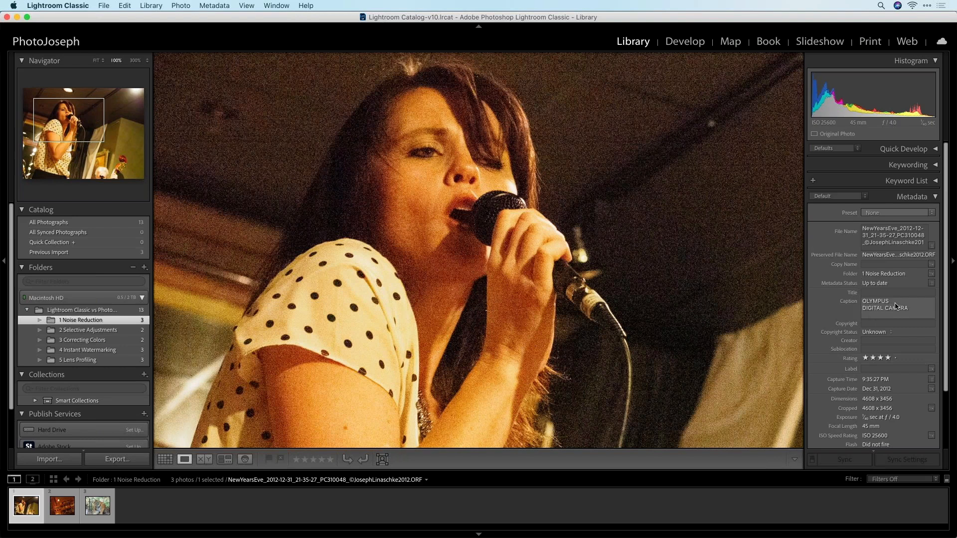
Step: Examine the singer photo's metadata and inspect the noise around her face, arm and the dark background at 100%
{"action": "scroll", "coordinate": [872, 366], "scroll_direction": "down", "scroll_amount": 1}
{"action": "scroll", "coordinate": [871, 367], "scroll_direction": "down", "scroll_amount": 3}
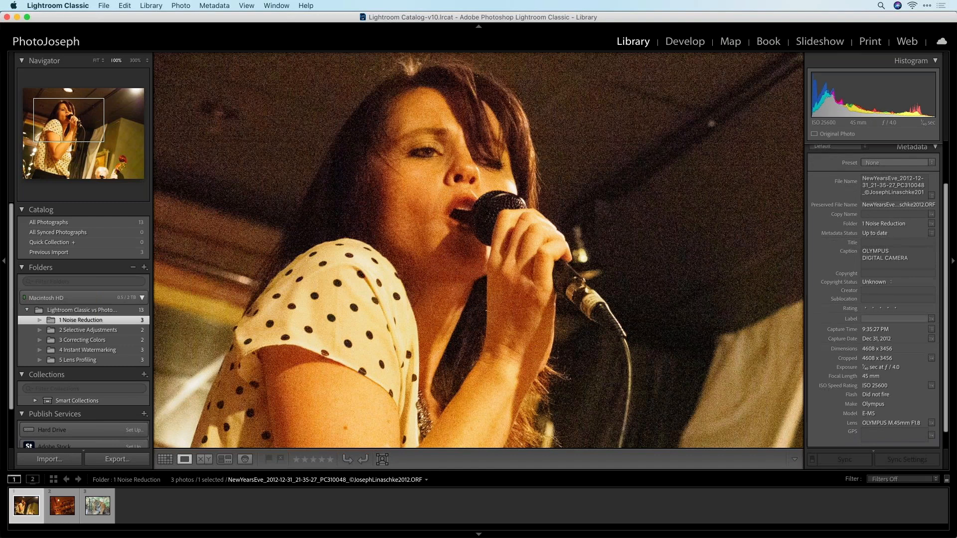
{"action": "scroll", "coordinate": [872, 357], "scroll_direction": "down", "scroll_amount": 1}
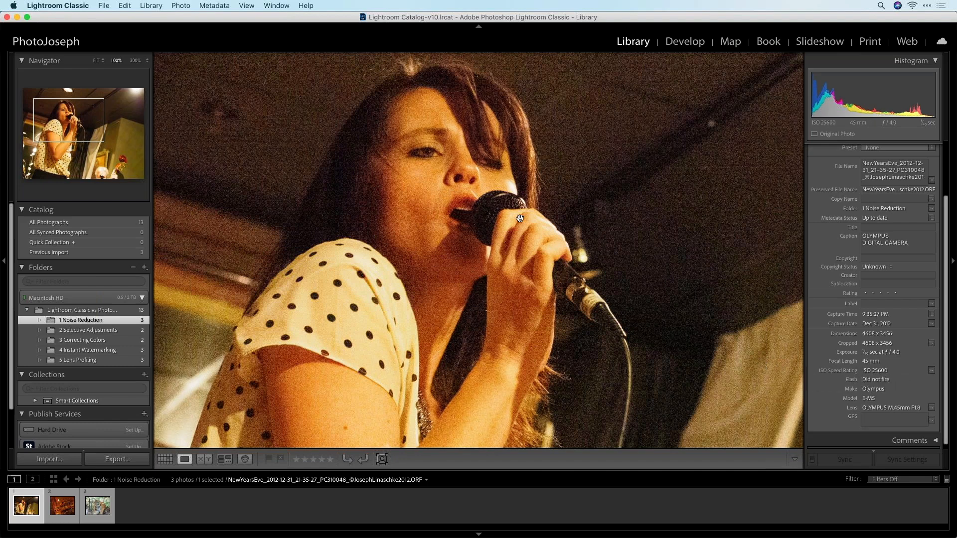
{"action": "left_click_drag", "start_coordinate": [416, 113], "coordinate": [406, 128]}
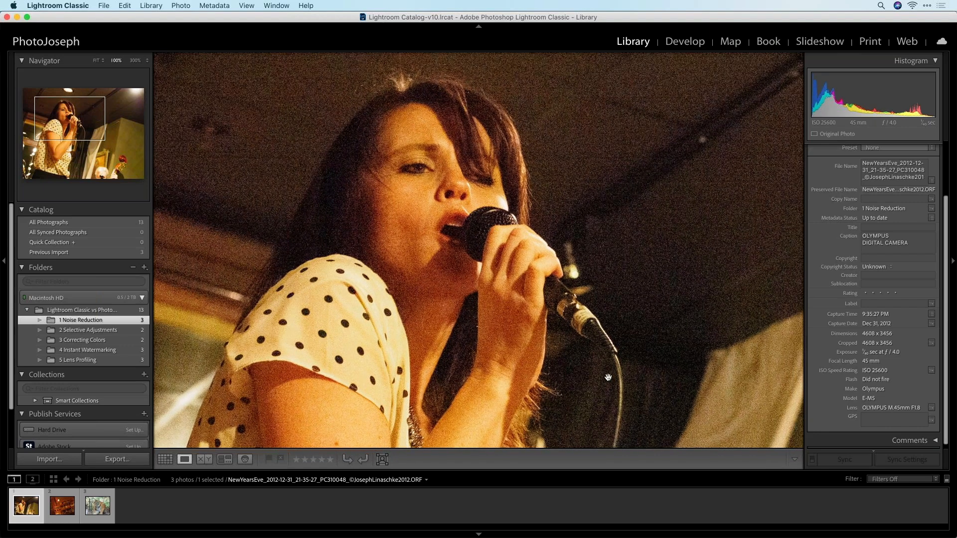
{"action": "left_click_drag", "start_coordinate": [475, 235], "coordinate": [410, 187]}
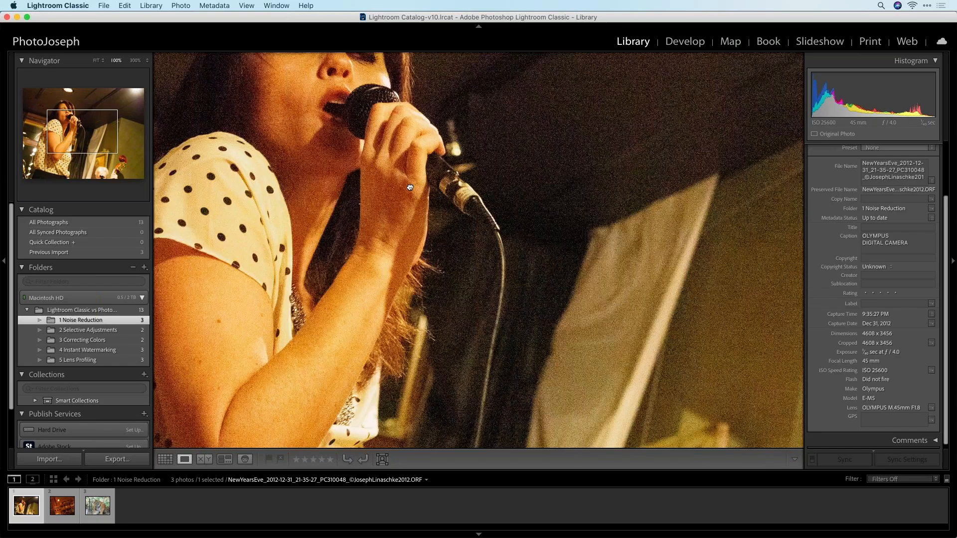
{"action": "left_click", "coordinate": [410, 188]}
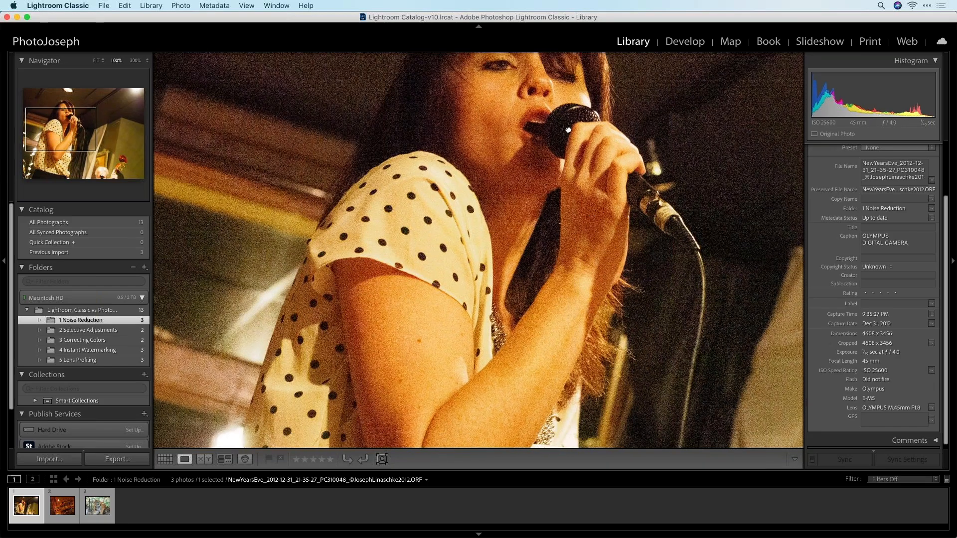
{"action": "left_click", "coordinate": [567, 123]}
{"action": "left_click_drag", "start_coordinate": [567, 123], "coordinate": [481, 305]}
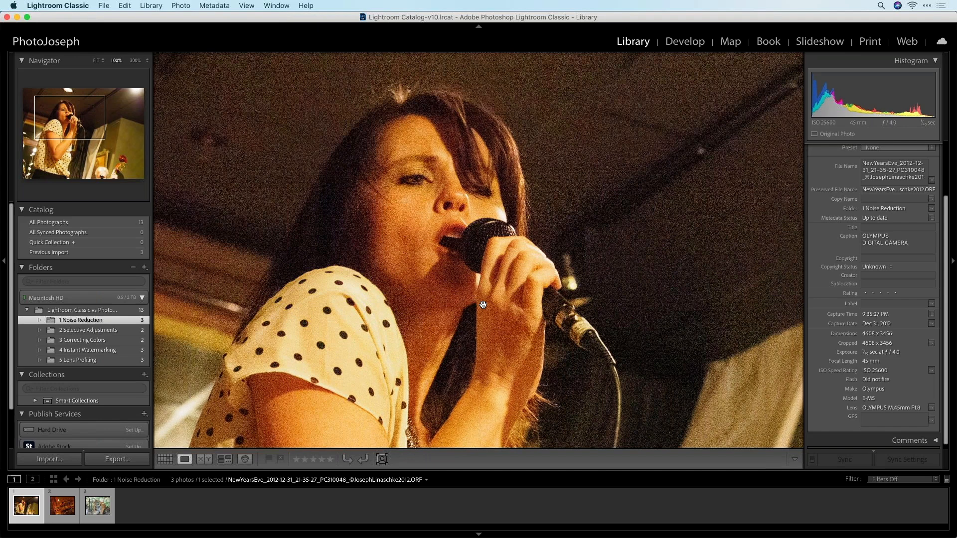
Step: Open the singer photo in the Develop module and set Noise Reduction Luminance to 60 and its Detail to 71
{"action": "left_click", "coordinate": [683, 42]}
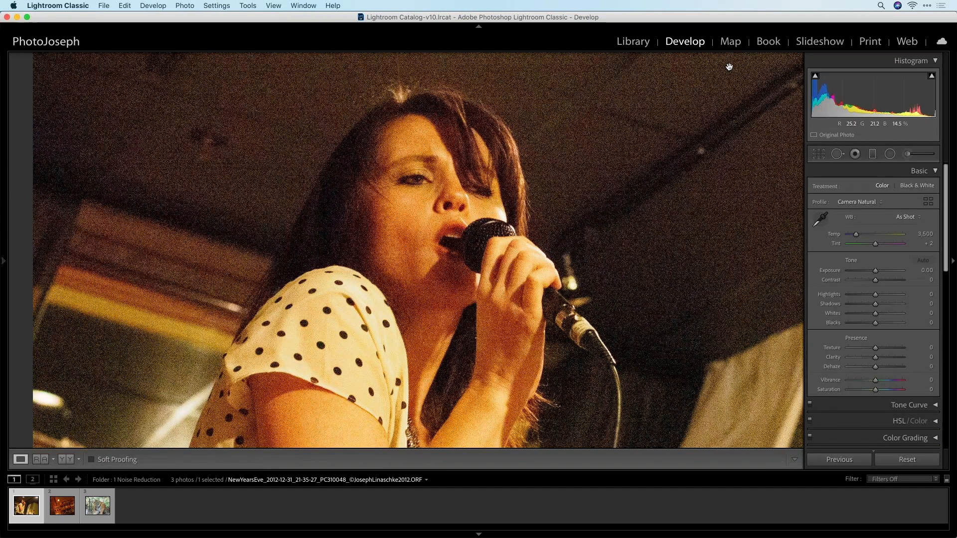
{"action": "scroll", "coordinate": [919, 348], "scroll_direction": "down", "scroll_amount": 10}
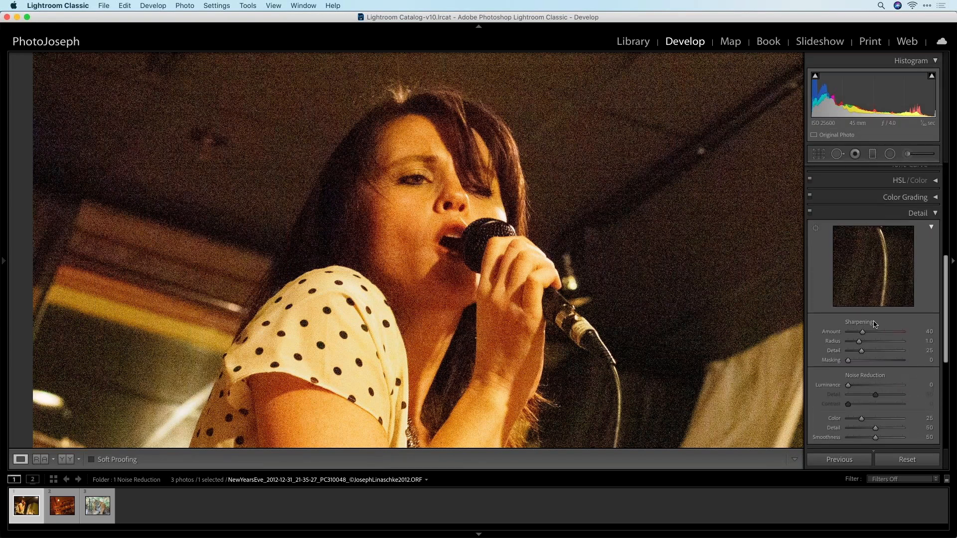
{"action": "scroll", "coordinate": [876, 325], "scroll_direction": "down", "scroll_amount": 2}
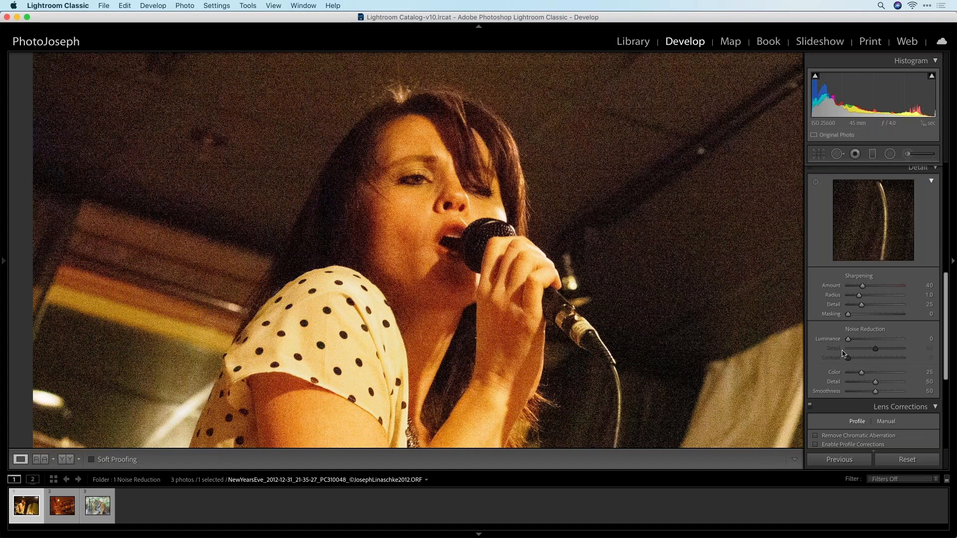
{"action": "left_click_drag", "start_coordinate": [853, 339], "coordinate": [872, 342]}
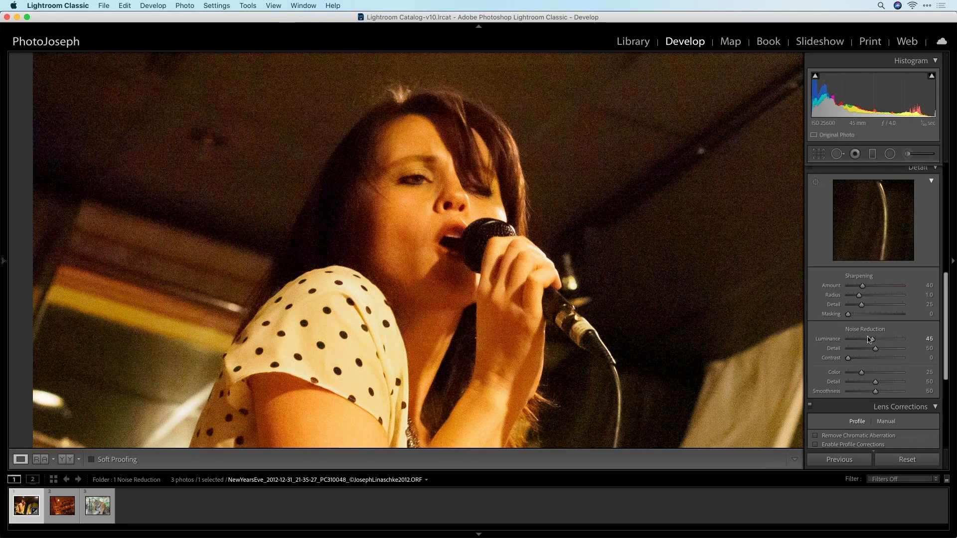
{"action": "left_click_drag", "start_coordinate": [871, 339], "coordinate": [877, 342]}
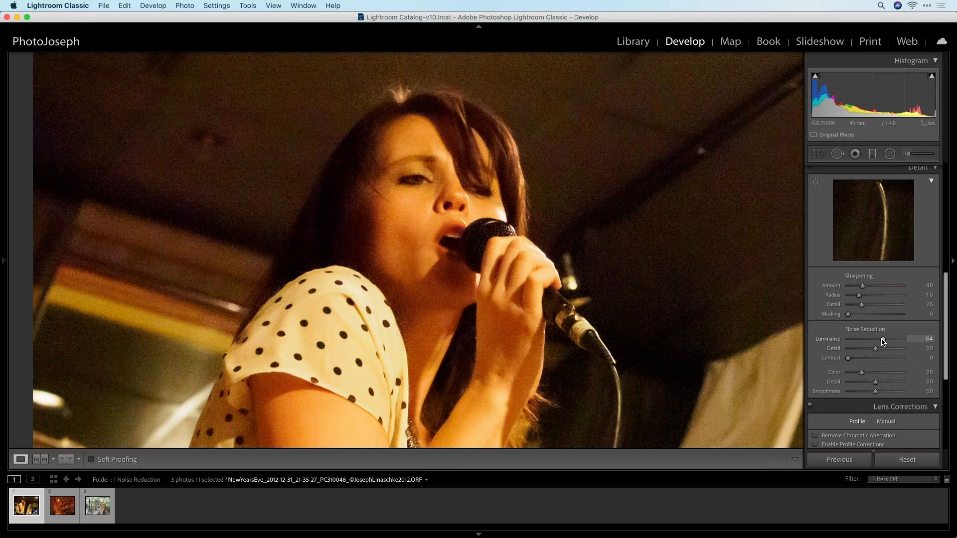
{"action": "left_click_drag", "start_coordinate": [881, 341], "coordinate": [892, 341]}
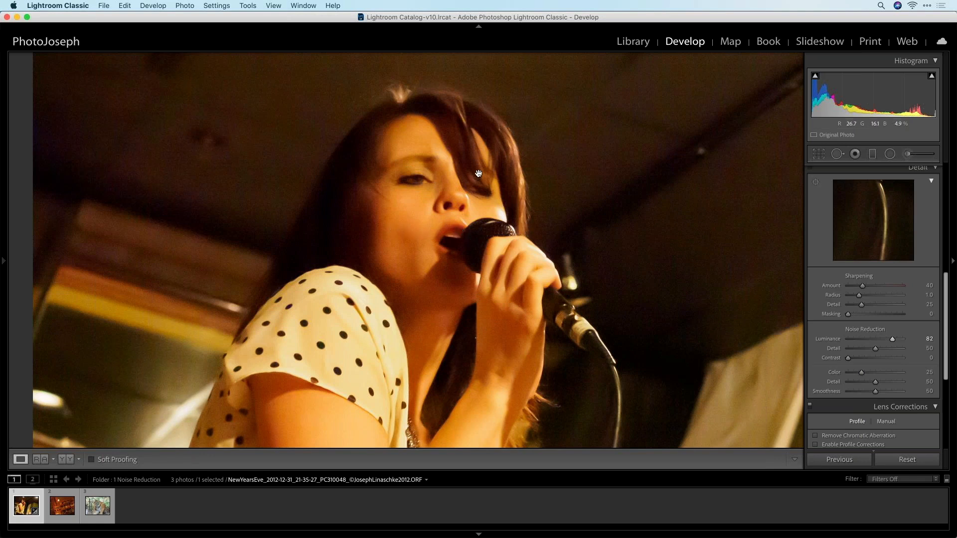
{"action": "left_click_drag", "start_coordinate": [889, 343], "coordinate": [873, 342]}
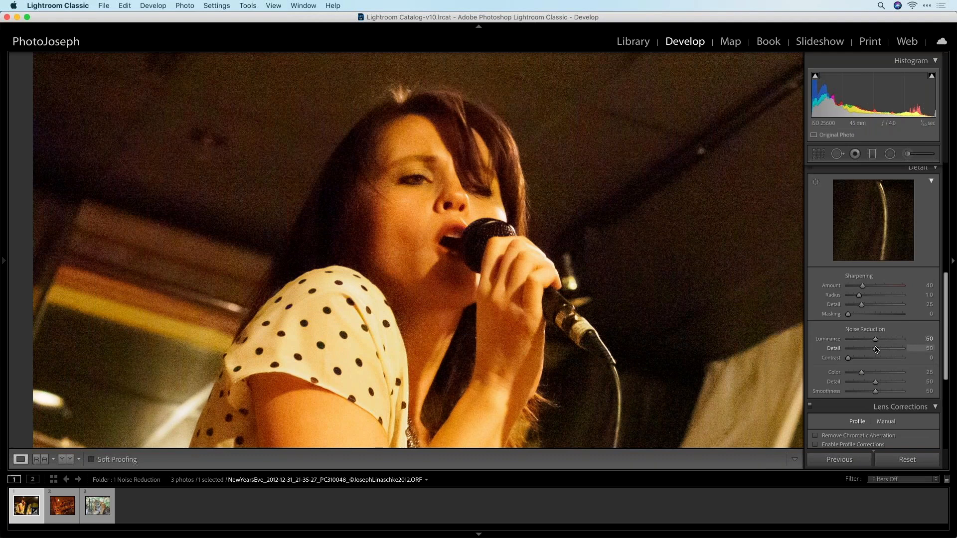
{"action": "mouse_move", "coordinate": [887, 351]}
{"action": "left_mouse_down"}
{"action": "mouse_move", "coordinate": [874, 340]}
{"action": "mouse_move", "coordinate": [886, 350]}
{"action": "left_mouse_up"}
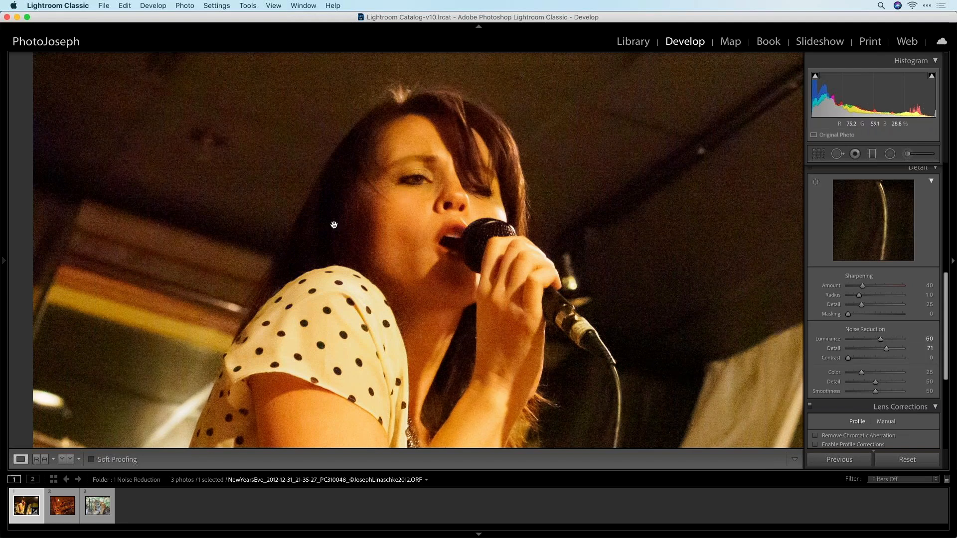
Step: Switch to DxO PhotoLab 4, view the singer photo at 1:1 and open it in Customize with her face in view
{"action": "key", "text": "super+Tab"}
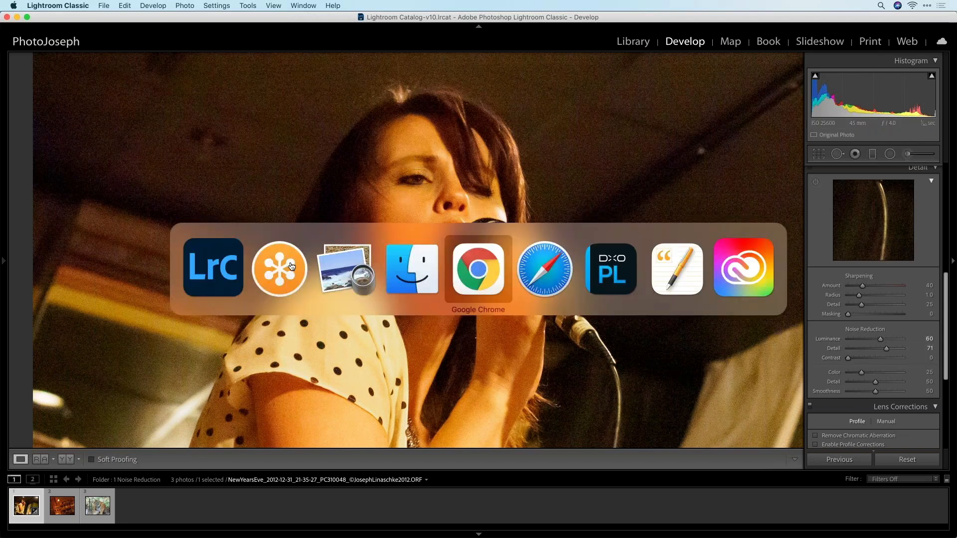
{"action": "left_click", "coordinate": [610, 276]}
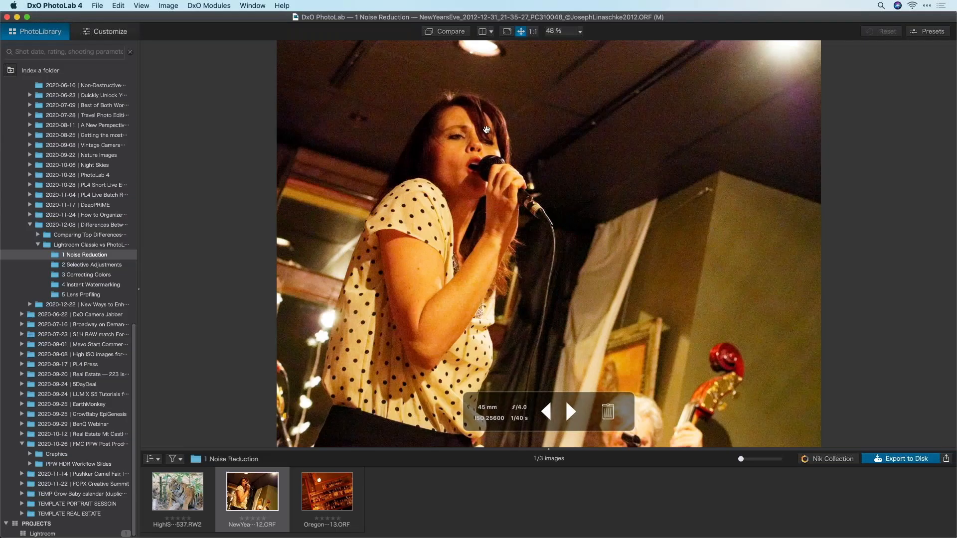
{"action": "left_click", "coordinate": [533, 32]}
{"action": "left_click_drag", "start_coordinate": [401, 65], "coordinate": [411, 224]}
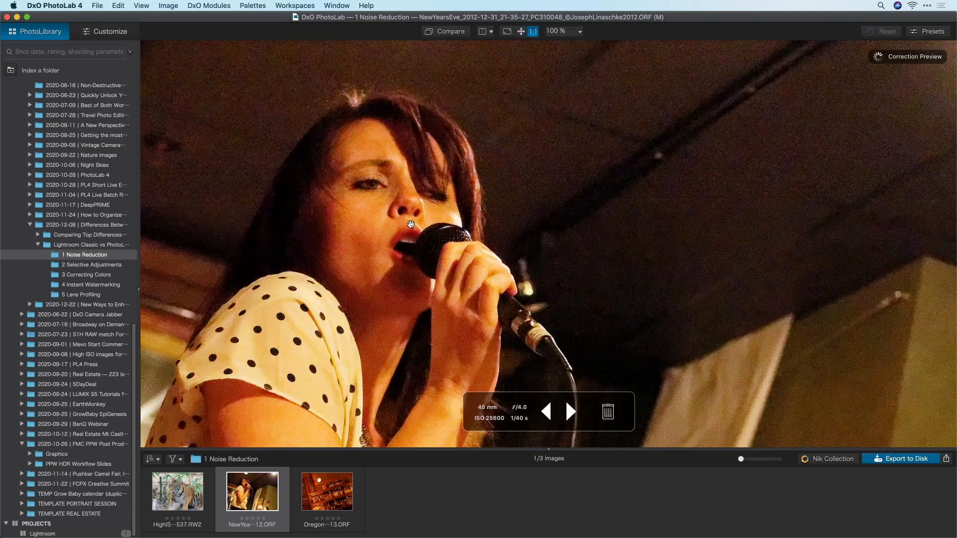
{"action": "key", "text": "d"}
{"action": "left_click_drag", "start_coordinate": [343, 243], "coordinate": [430, 206]}
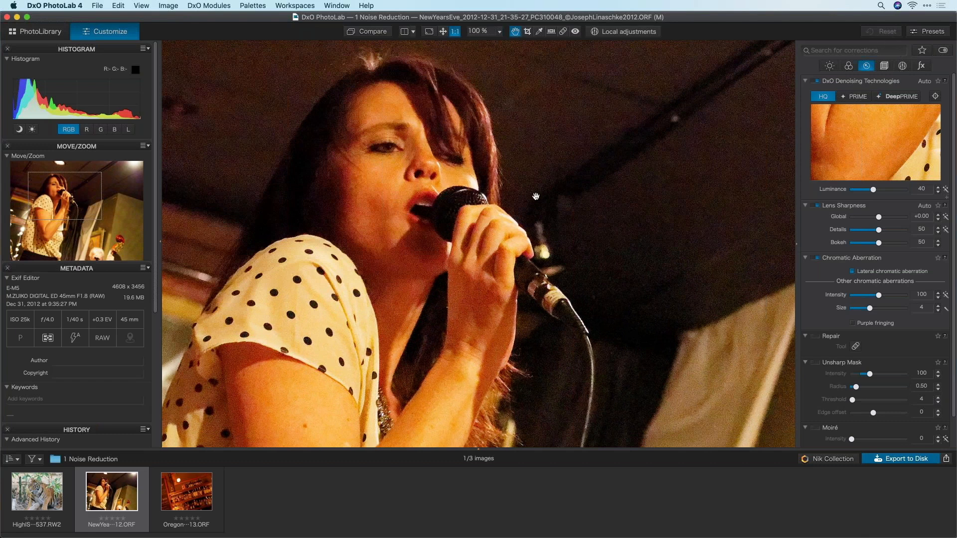
{"action": "left_click_drag", "start_coordinate": [518, 173], "coordinate": [520, 189]}
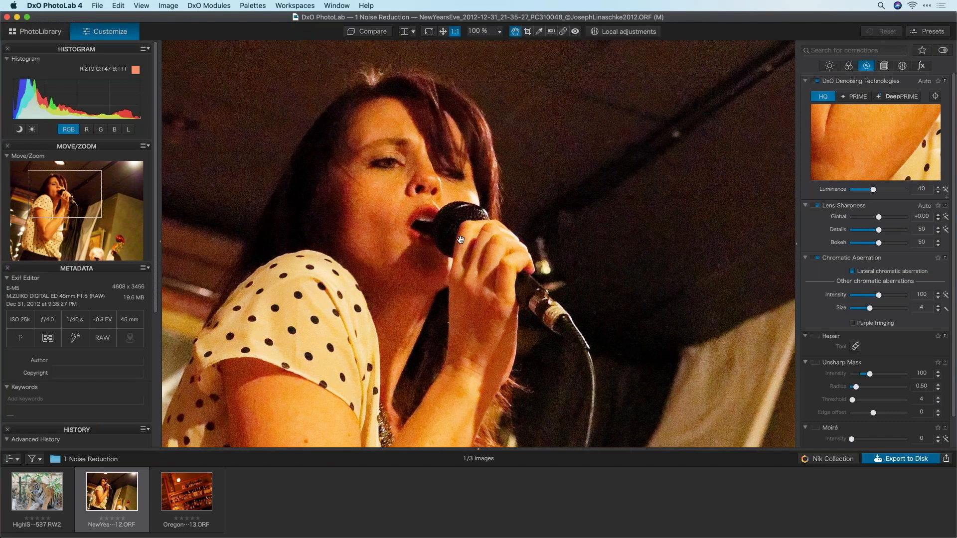
{"action": "left_click_drag", "start_coordinate": [457, 219], "coordinate": [464, 230]}
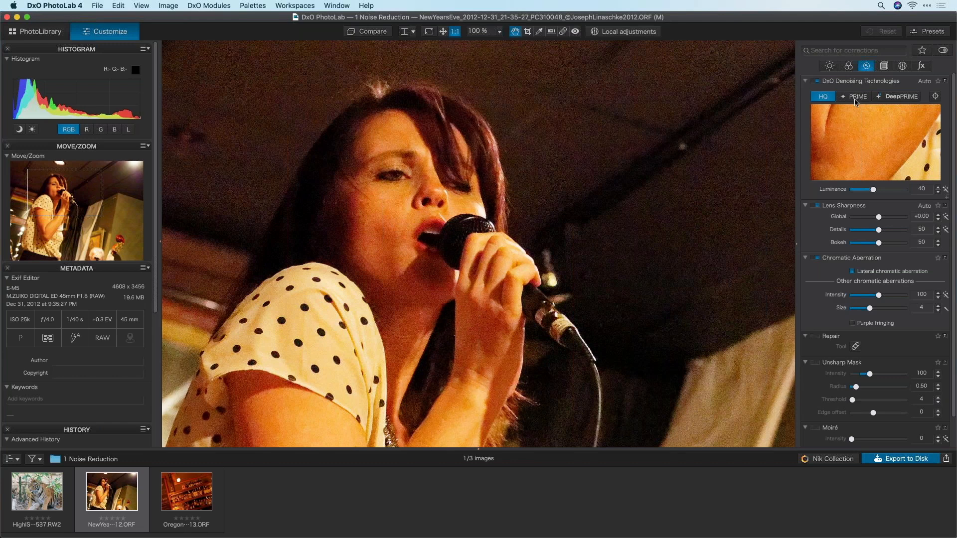
Step: Apply DeepPRIME denoising to the photo and centre the denoising preview magnifier on the singer's eyes and nose
{"action": "left_click", "coordinate": [908, 100]}
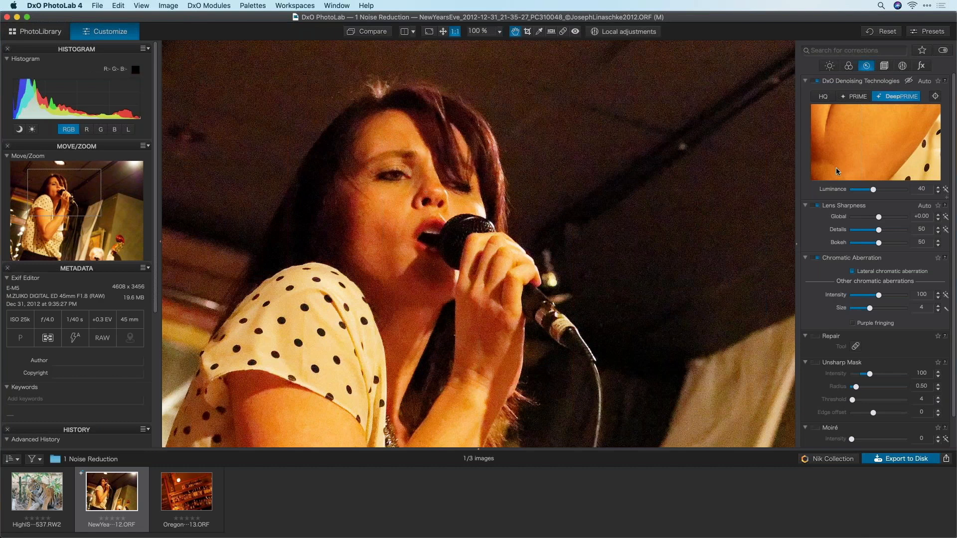
{"action": "left_click", "coordinate": [935, 96]}
{"action": "left_click", "coordinate": [418, 174]}
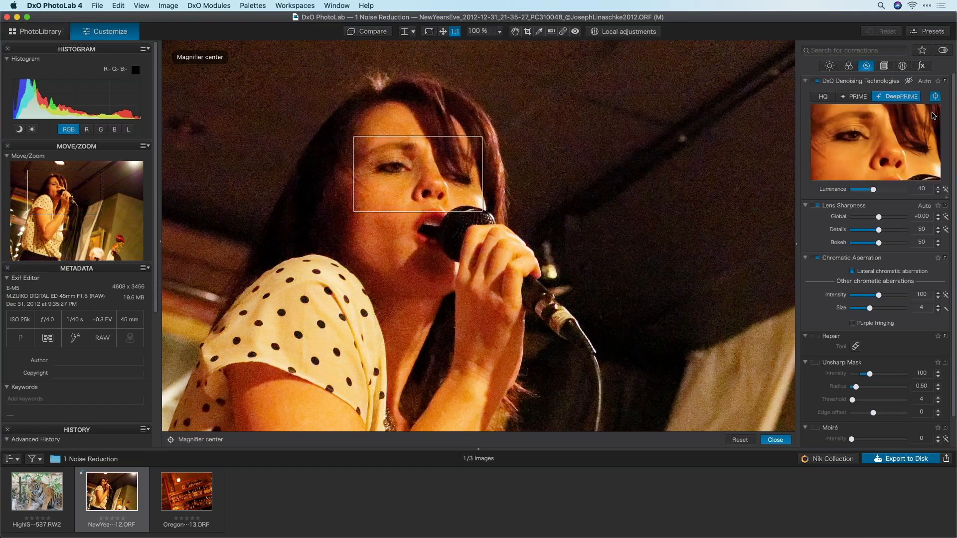
{"action": "left_click", "coordinate": [936, 97]}
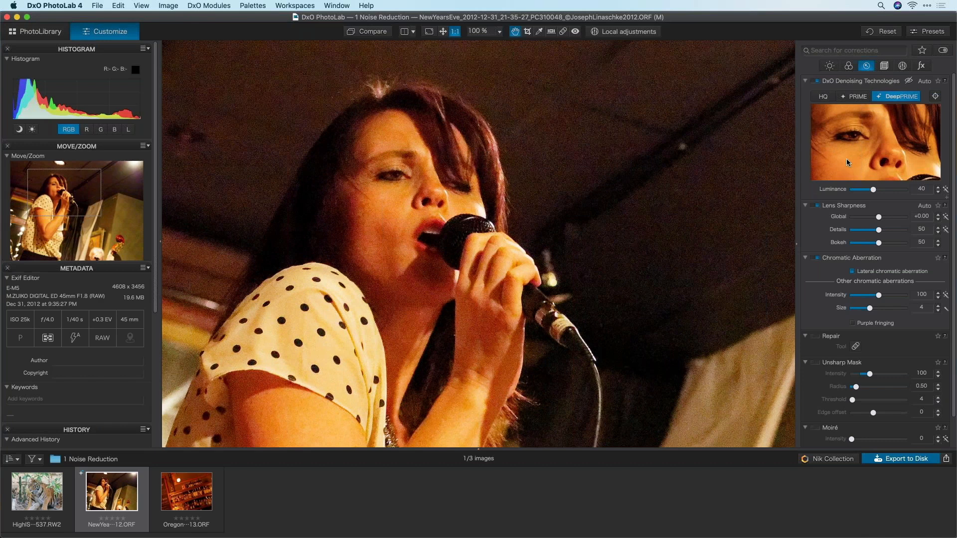
Step: Switch to Lightroom Classic, hide the side panels and compare the singer's face with the DeepPRIME preview
{"action": "key", "text": "super+Tab"}
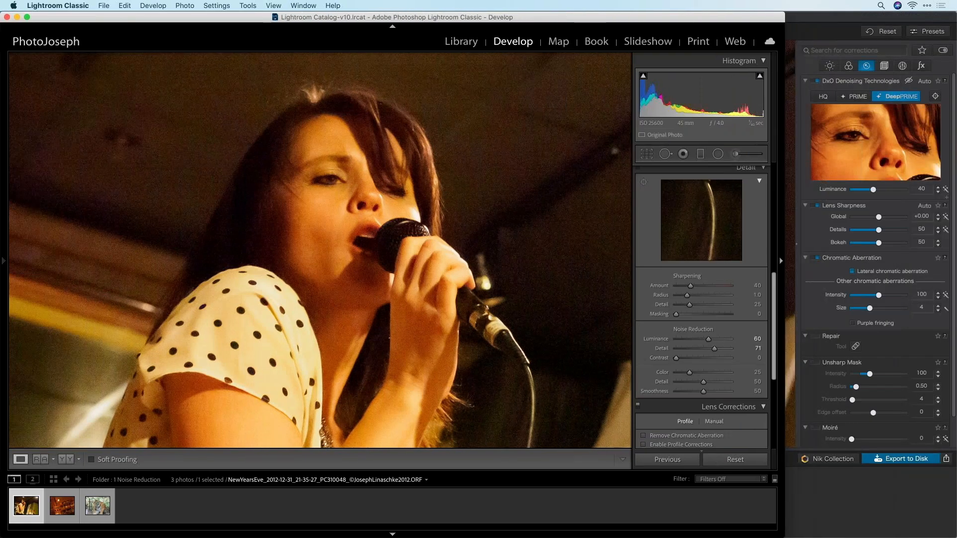
{"action": "key", "text": "Tab"}
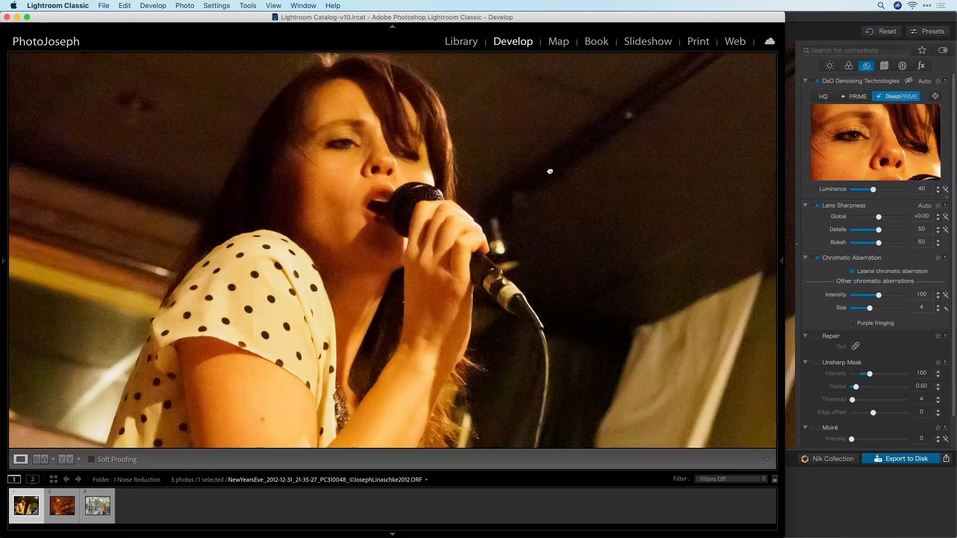
{"action": "left_click_drag", "start_coordinate": [550, 172], "coordinate": [651, 165]}
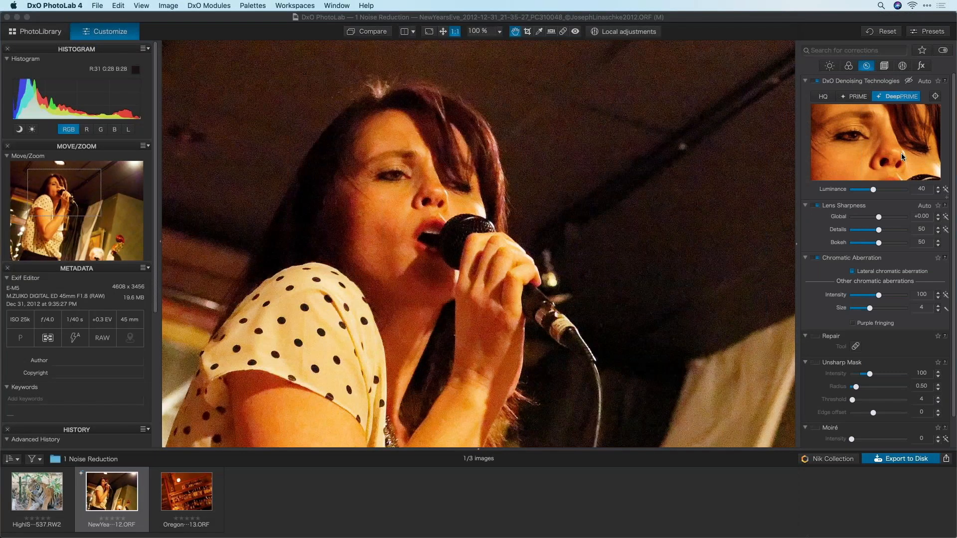
Step: Return to DxO PhotoLab and centre the DeepPRIME preview on the edge of the singer's hair and the dark background
{"action": "left_click", "coordinate": [936, 96]}
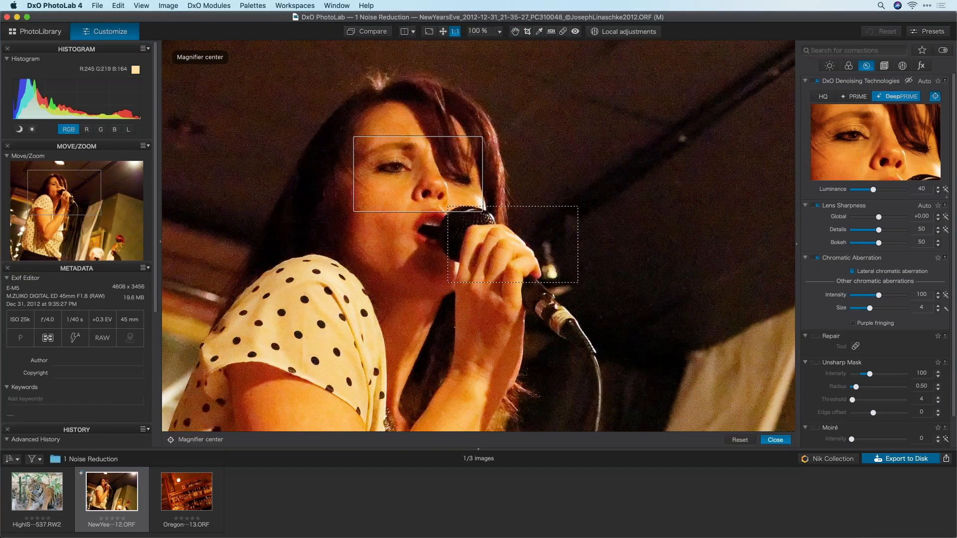
{"action": "left_click", "coordinate": [716, 230]}
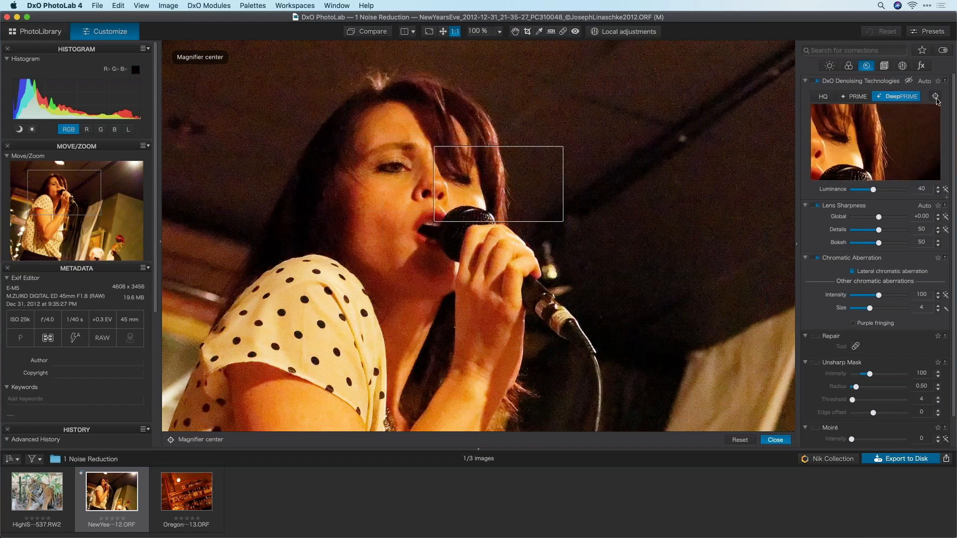
{"action": "left_click", "coordinate": [936, 97]}
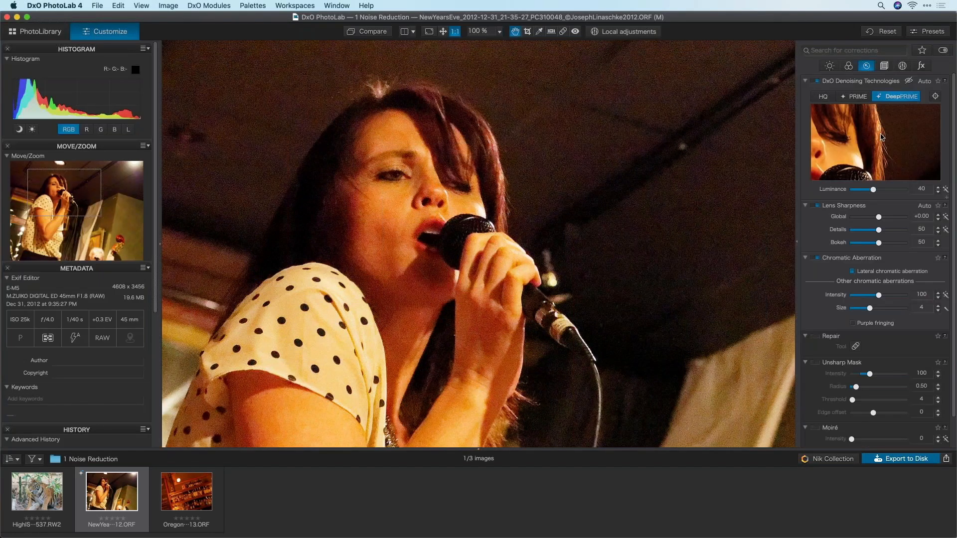
Step: Switch to Lightroom Classic and compare the singer's hair and microphone area with the DeepPRIME preview
{"action": "key", "text": "super+Tab"}
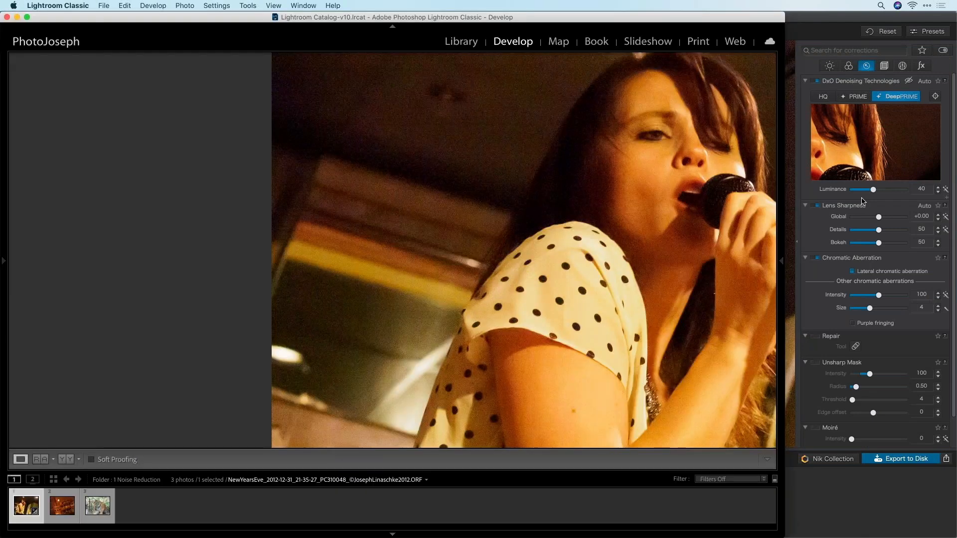
{"action": "left_click_drag", "start_coordinate": [711, 151], "coordinate": [672, 158]}
{"action": "left_click_drag", "start_coordinate": [723, 178], "coordinate": [720, 160]}
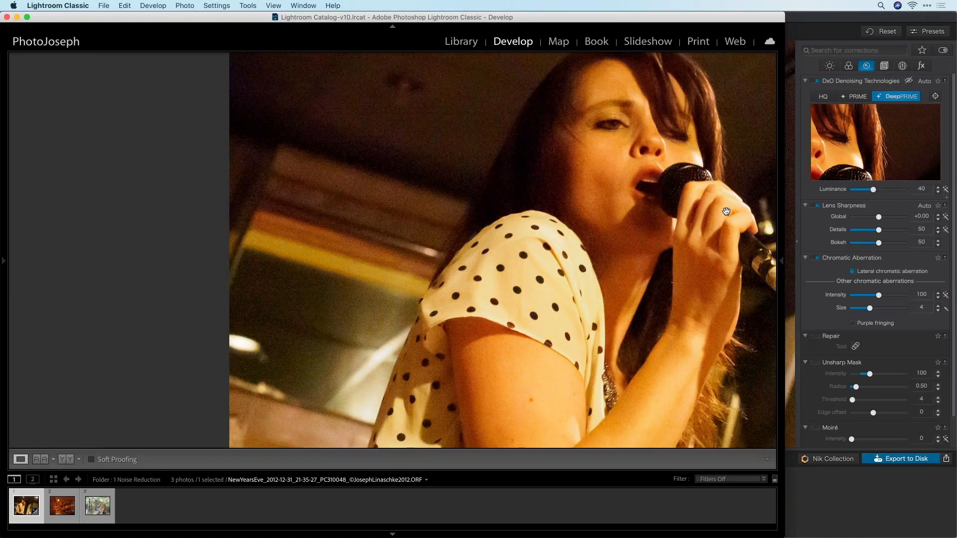
Step: Bring the singer's raised arm into view in DxO PhotoLab and centre the DeepPRIME preview on her forearm
{"action": "left_click_drag", "start_coordinate": [723, 221], "coordinate": [617, 102]}
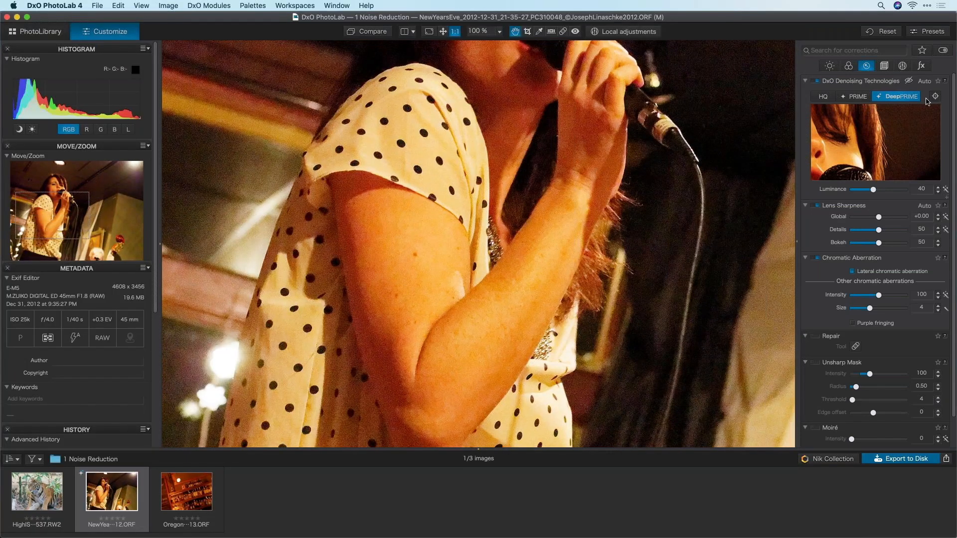
{"action": "left_click", "coordinate": [935, 96]}
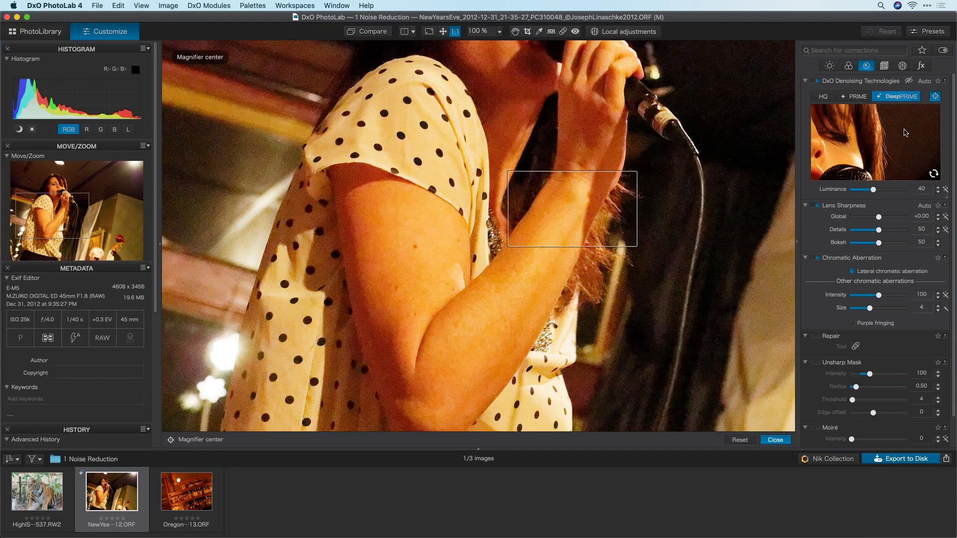
{"action": "left_click", "coordinate": [936, 97]}
Step: Compare the singer's forearm in Lightroom Classic with the DeepPRIME preview and try to enlarge the Lightroom window
{"action": "key", "text": "super+Tab"}
{"action": "left_click_drag", "start_coordinate": [643, 219], "coordinate": [643, 136]}
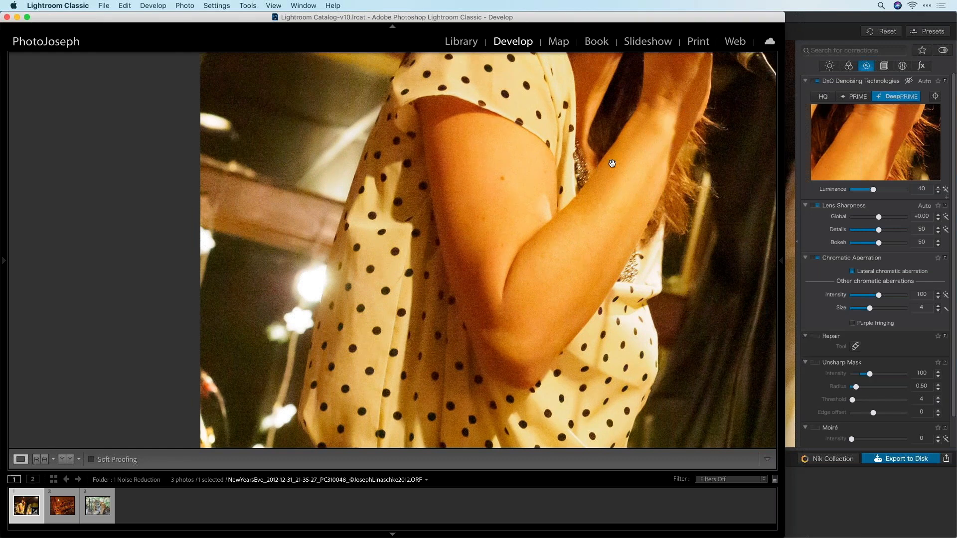
{"action": "left_click", "coordinate": [28, 20]}
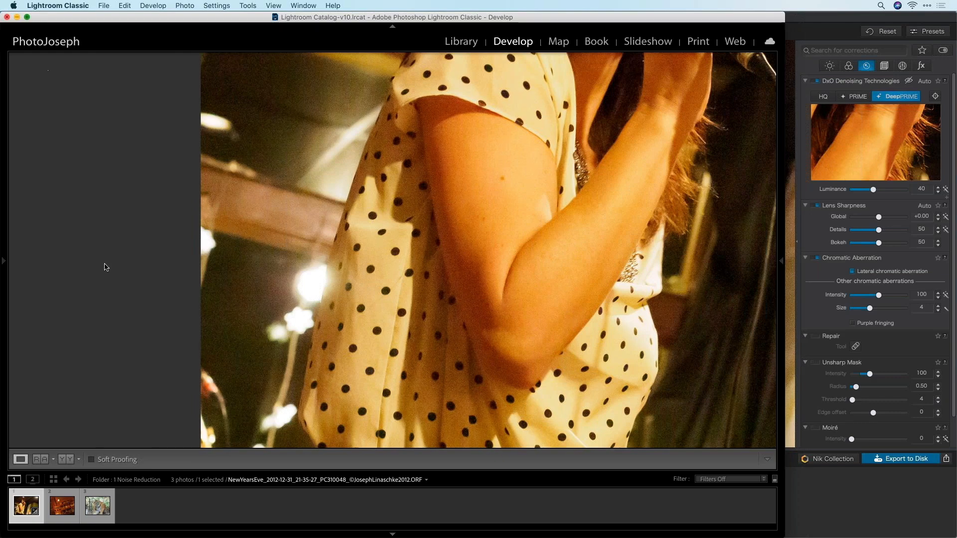
Step: Go to the photo of the bar shelves in Lightroom Classic and examine the noise around the bottles at 100%
{"action": "key", "text": "Right"}
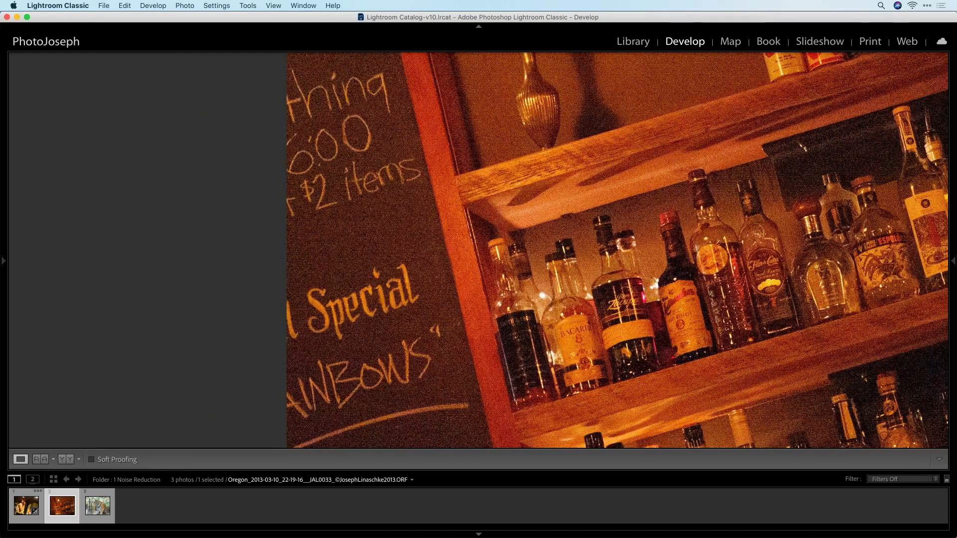
{"action": "left_click_drag", "start_coordinate": [756, 214], "coordinate": [448, 211]}
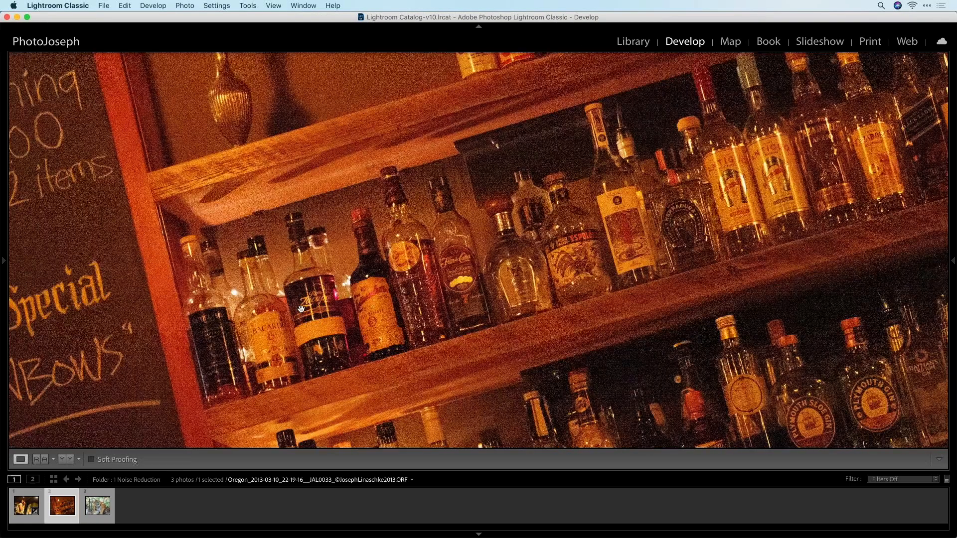
{"action": "left_click_drag", "start_coordinate": [573, 253], "coordinate": [551, 263]}
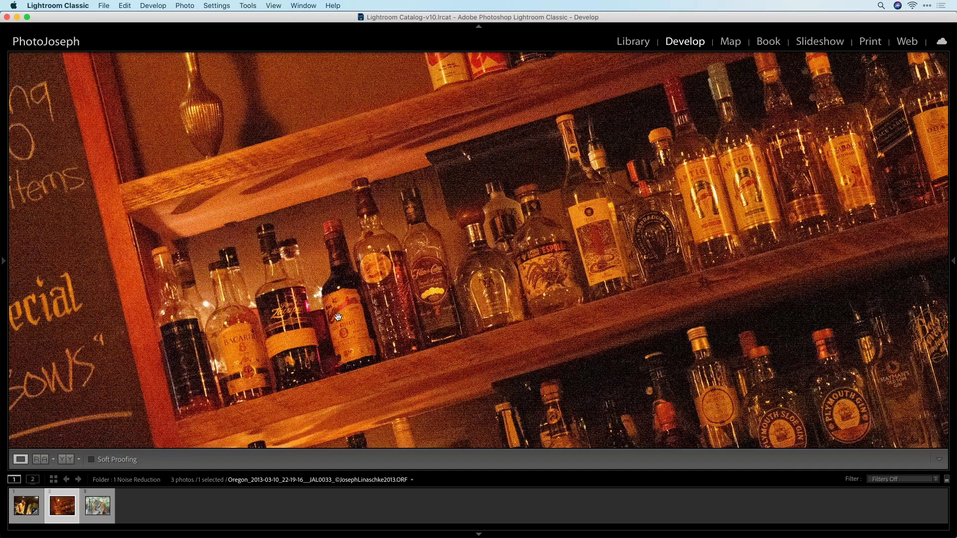
{"action": "left_click_drag", "start_coordinate": [504, 283], "coordinate": [485, 289]}
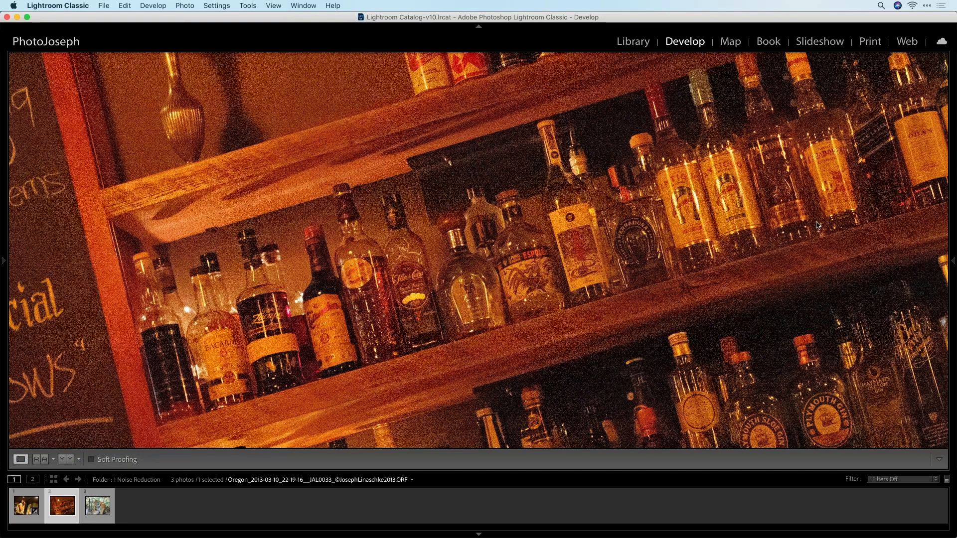
Step: Try a luminance noise reduction of 63 on the bar photo, inspect the bottles, and reset the setting to its default
{"action": "key", "text": "Tab"}
{"action": "left_click_drag", "start_coordinate": [866, 341], "coordinate": [882, 340]}
{"action": "left_click_drag", "start_coordinate": [366, 263], "coordinate": [390, 253]}
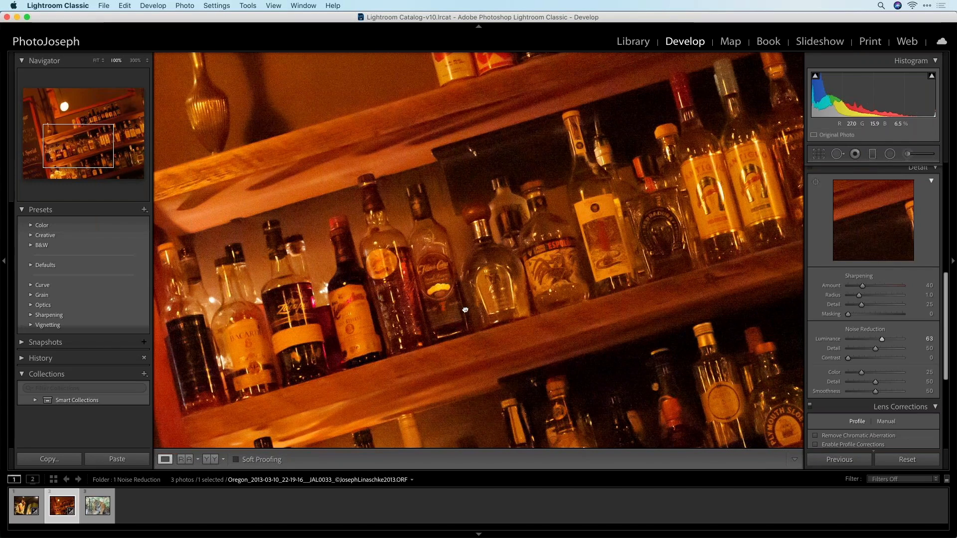
{"action": "scroll", "coordinate": [464, 309], "scroll_direction": "down", "scroll_amount": 5}
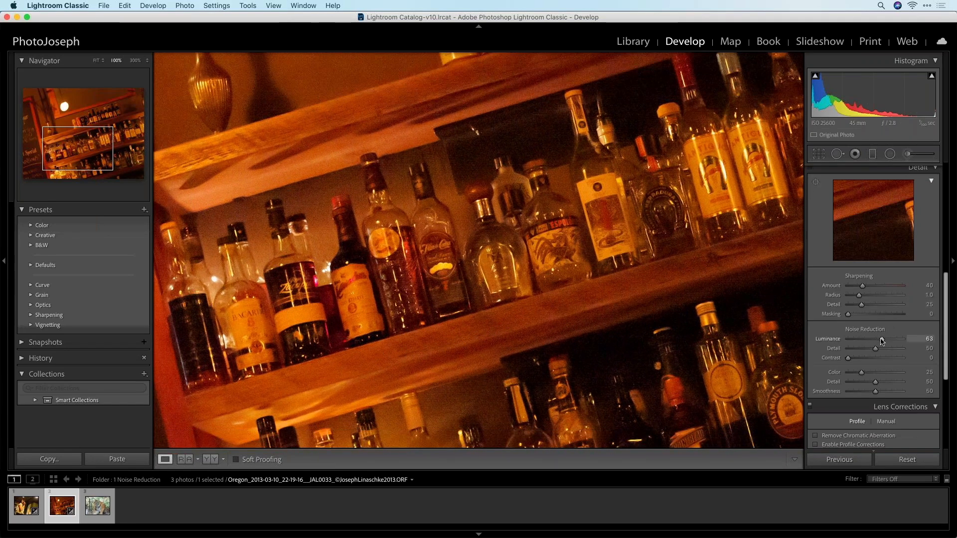
{"action": "double_click", "coordinate": [816, 341]}
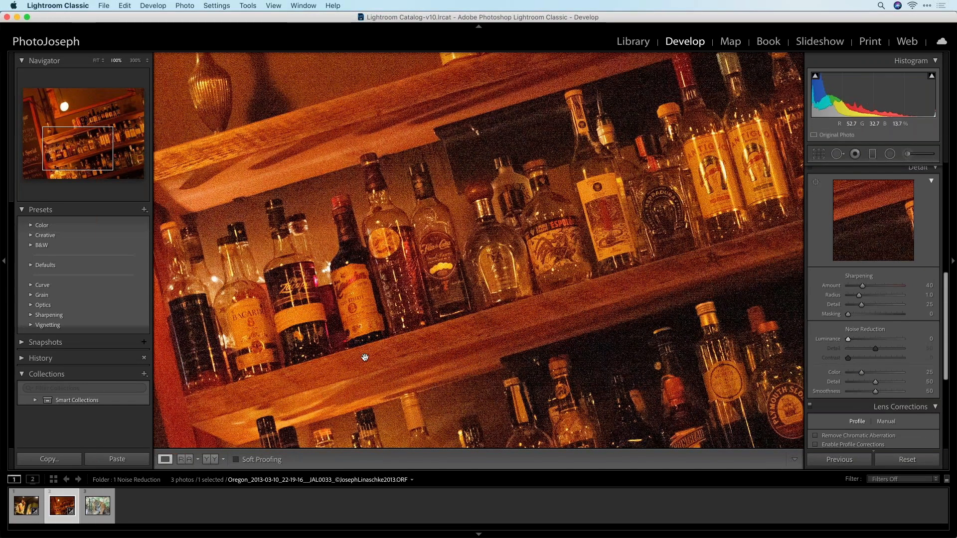
Step: Set the bar photo's luminance noise reduction to 40 and check the result on the bottles
{"action": "left_click_drag", "start_coordinate": [865, 342], "coordinate": [877, 344]}
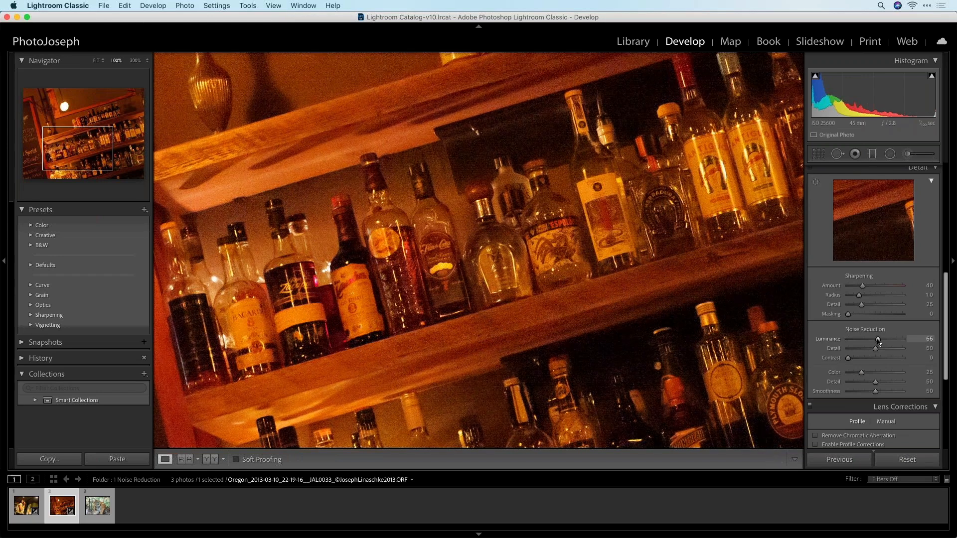
{"action": "left_click_drag", "start_coordinate": [880, 342], "coordinate": [869, 342]}
{"action": "left_click_drag", "start_coordinate": [562, 234], "coordinate": [546, 239]}
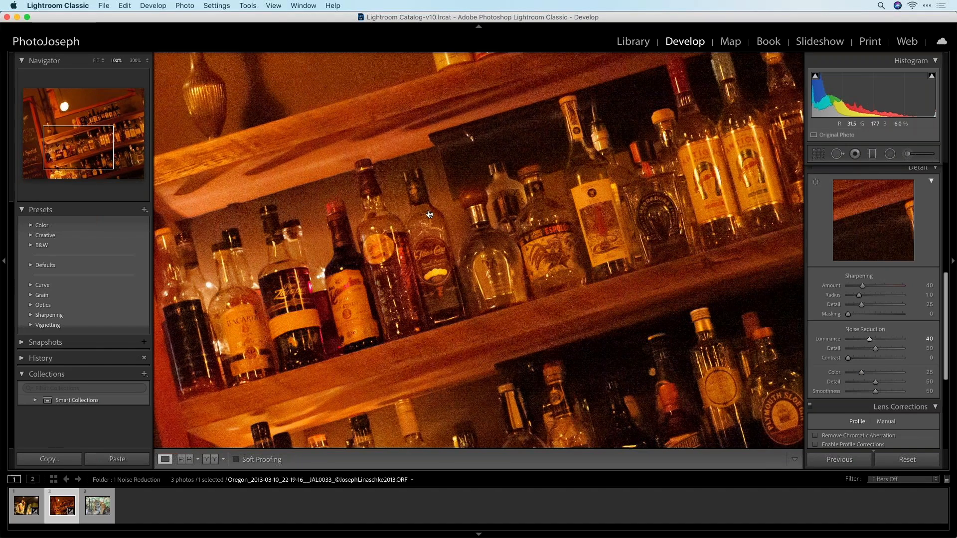
Step: Switch to DxO PhotoLab, apply DeepPRIME to the bar photo and centre its preview on the bottles on the middle shelf
{"action": "key", "text": "super+Tab"}
{"action": "left_click", "coordinate": [278, 279]}
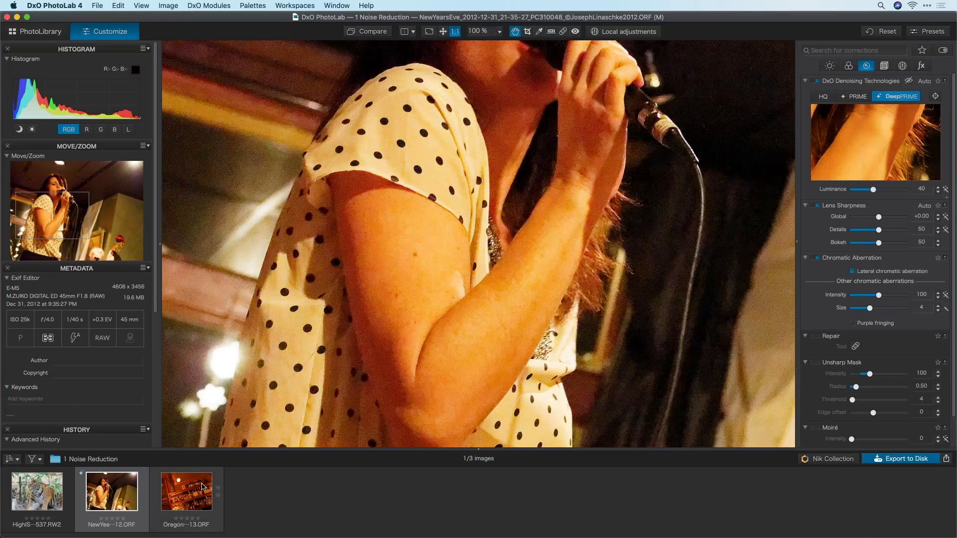
{"action": "key", "text": "Right"}
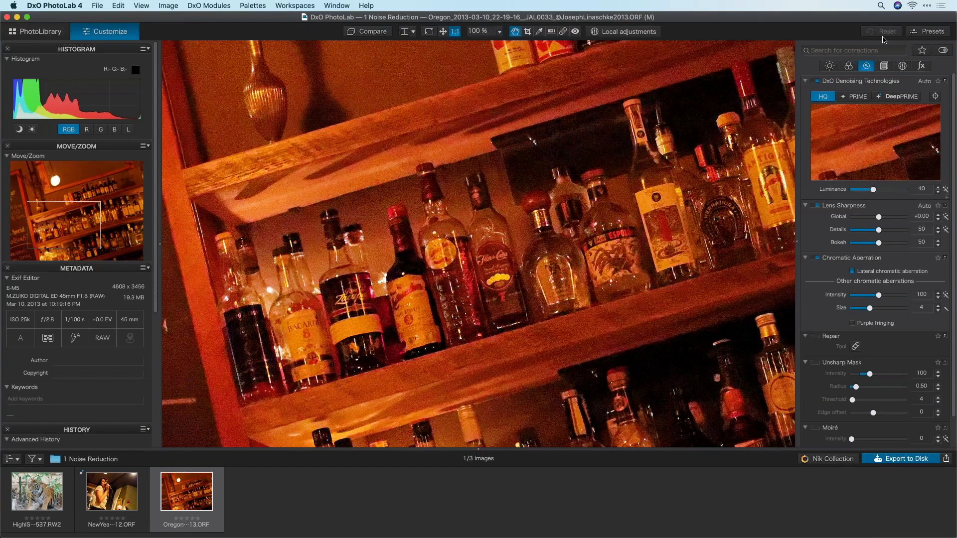
{"action": "left_click", "coordinate": [903, 97]}
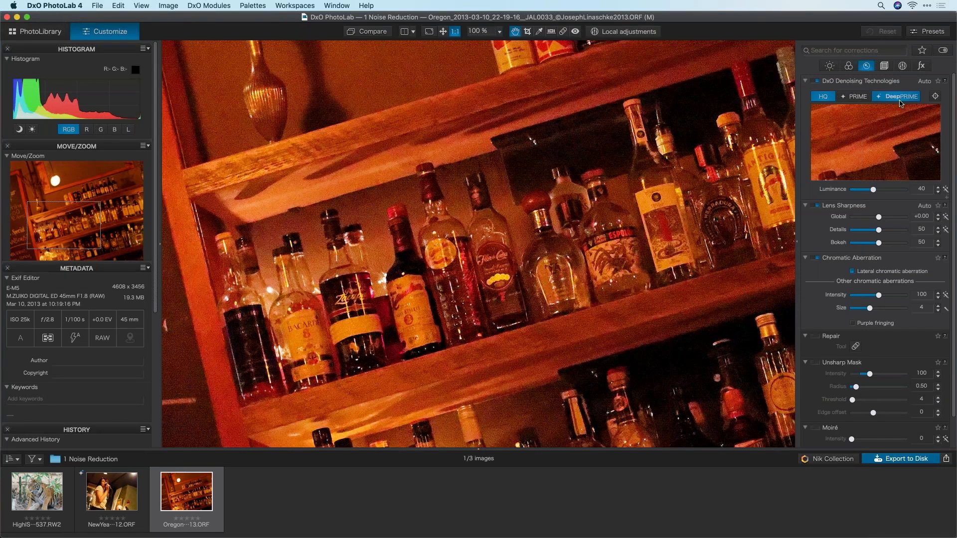
{"action": "left_click", "coordinate": [936, 97]}
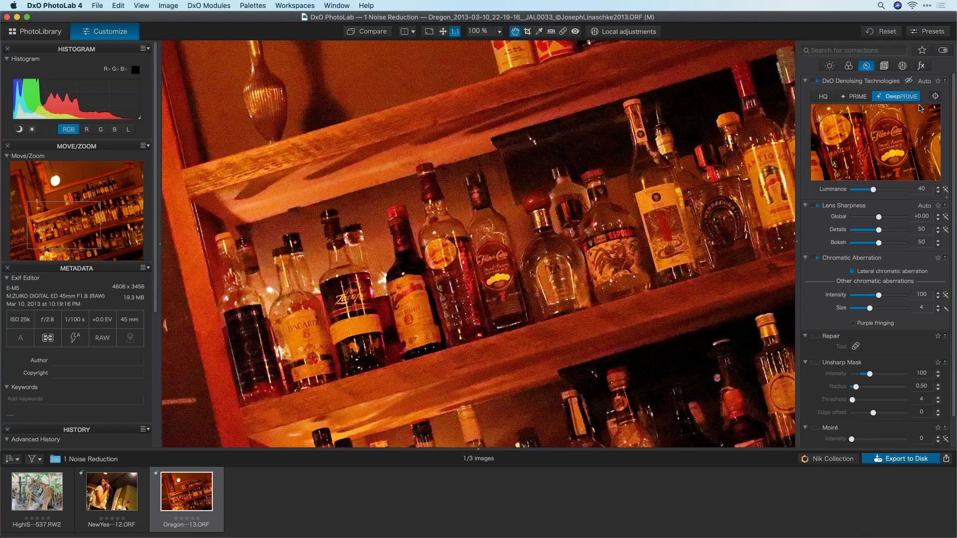
{"action": "key", "text": "Escape"}
Step: Switch to Lightroom Classic and narrow its window to compare the bar bottles side by side with the DeepPRIME preview
{"action": "key", "text": "super+Tab"}
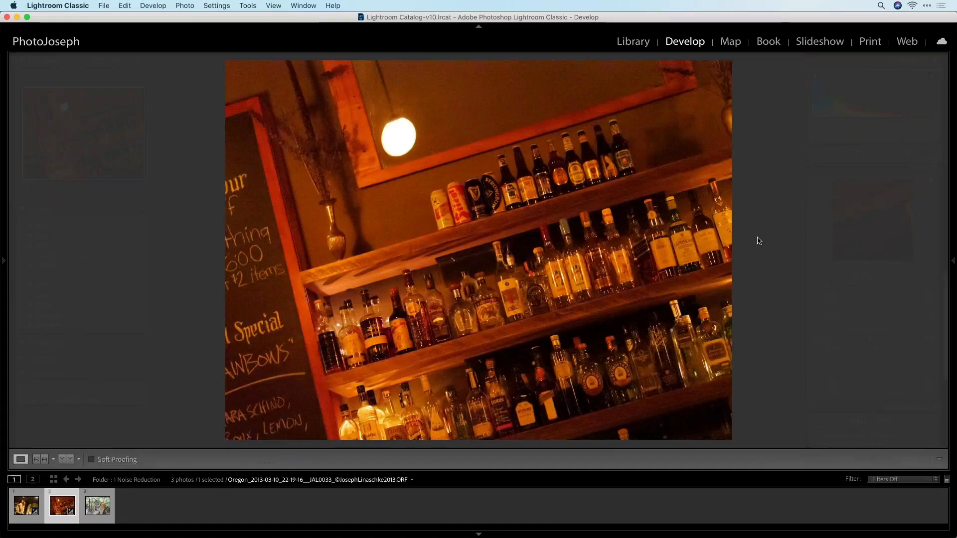
{"action": "left_click", "coordinate": [587, 215]}
{"action": "left_click_drag", "start_coordinate": [315, 425], "coordinate": [407, 296]}
{"action": "key", "text": "Tab"}
{"action": "key", "text": "Tab"}
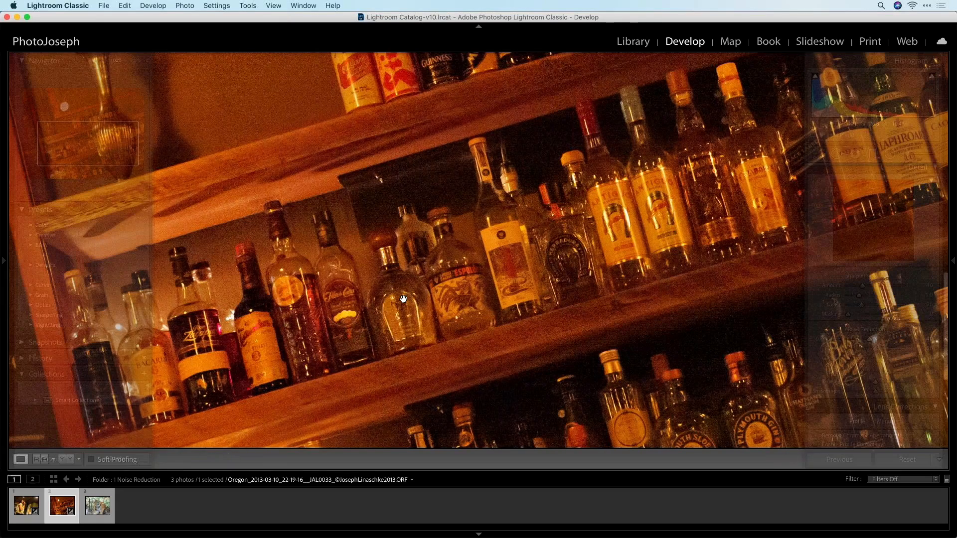
{"action": "mouse_move", "coordinate": [953, 243]}
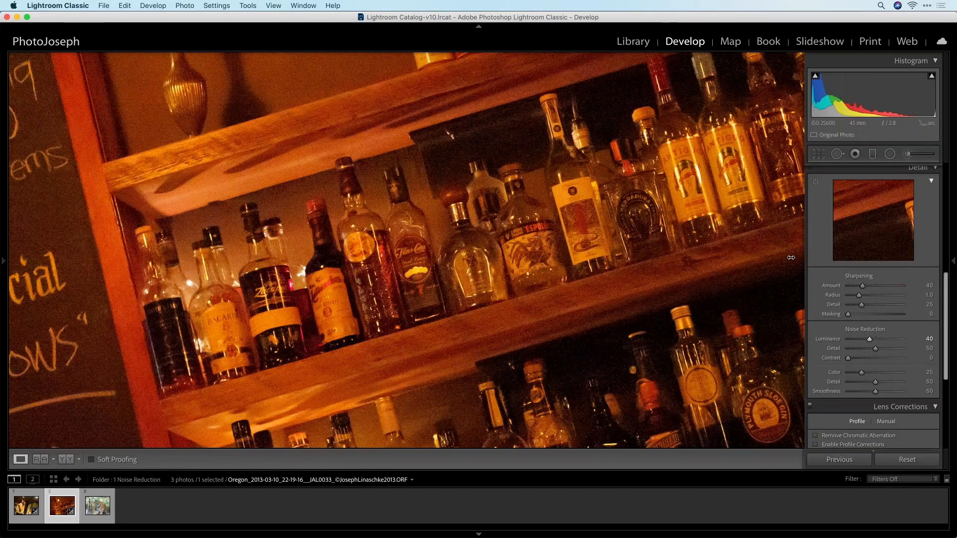
{"action": "left_click_drag", "start_coordinate": [956, 250], "coordinate": [776, 251]}
{"action": "left_click_drag", "start_coordinate": [379, 254], "coordinate": [652, 169]}
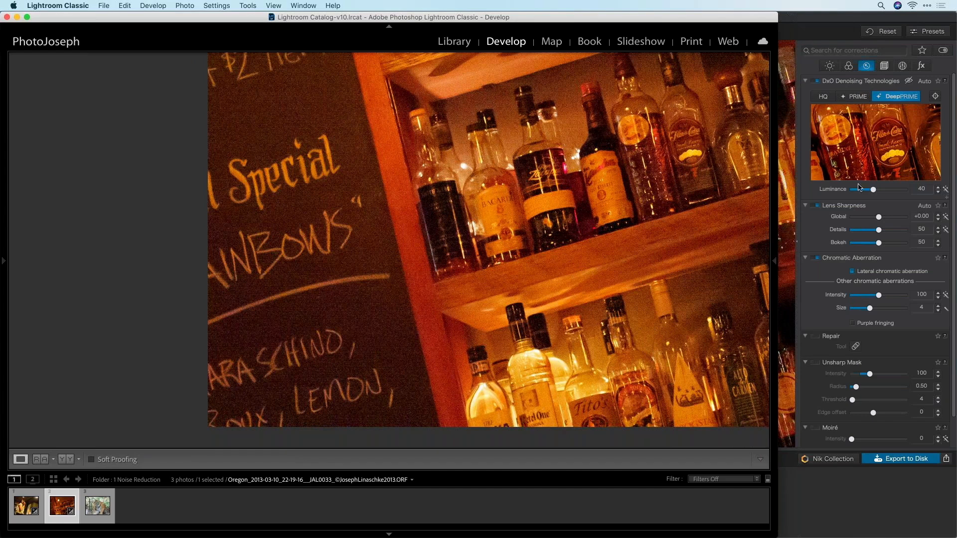
Step: Return to DxO PhotoLab and centre the DeepPRIME preview on the wooden shelf edge below the bottles
{"action": "scroll", "coordinate": [669, 224], "scroll_direction": "down", "scroll_amount": 3}
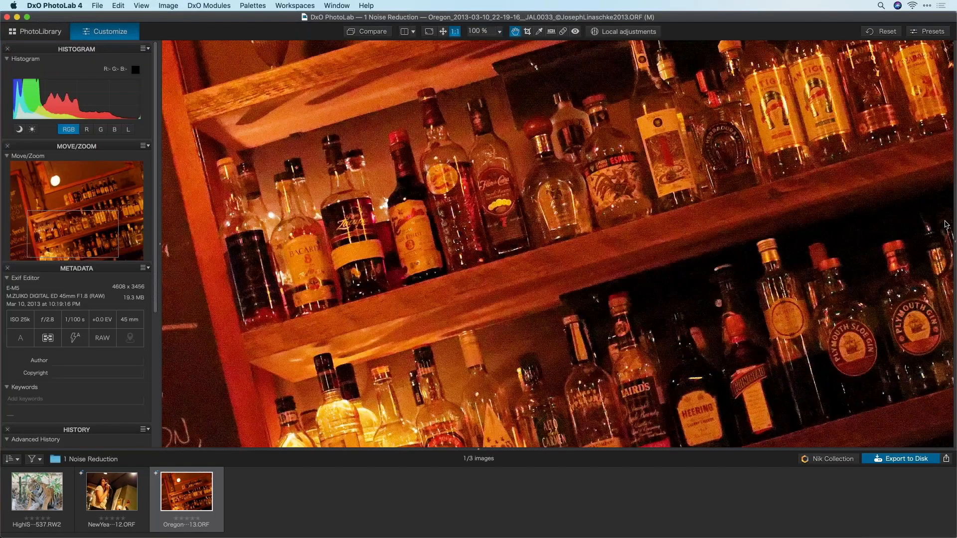
{"action": "left_click", "coordinate": [954, 241]}
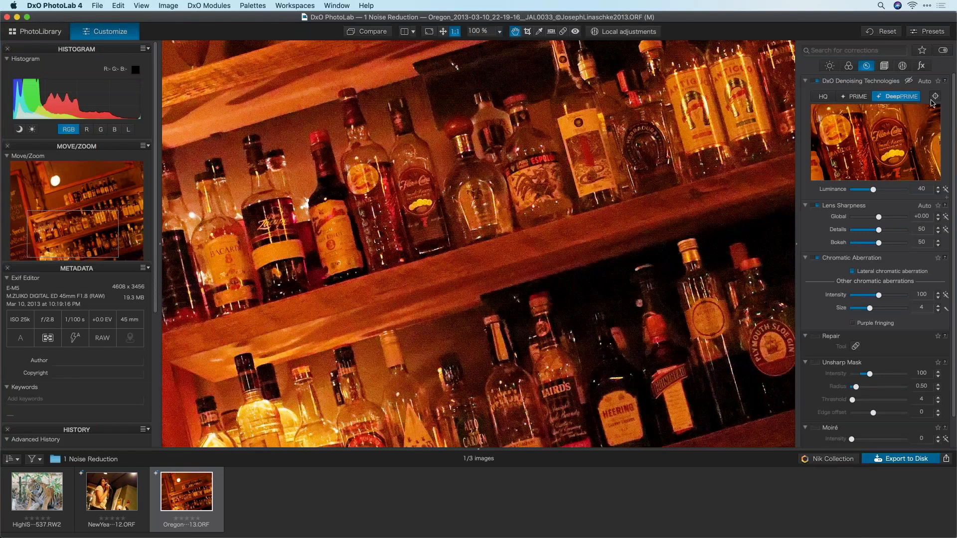
{"action": "left_click", "coordinate": [935, 97]}
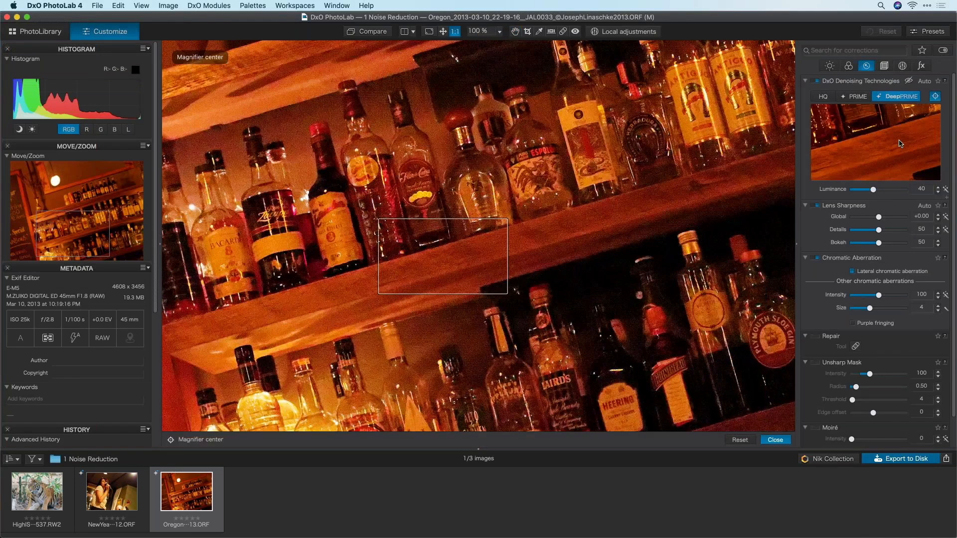
{"action": "left_click", "coordinate": [936, 99]}
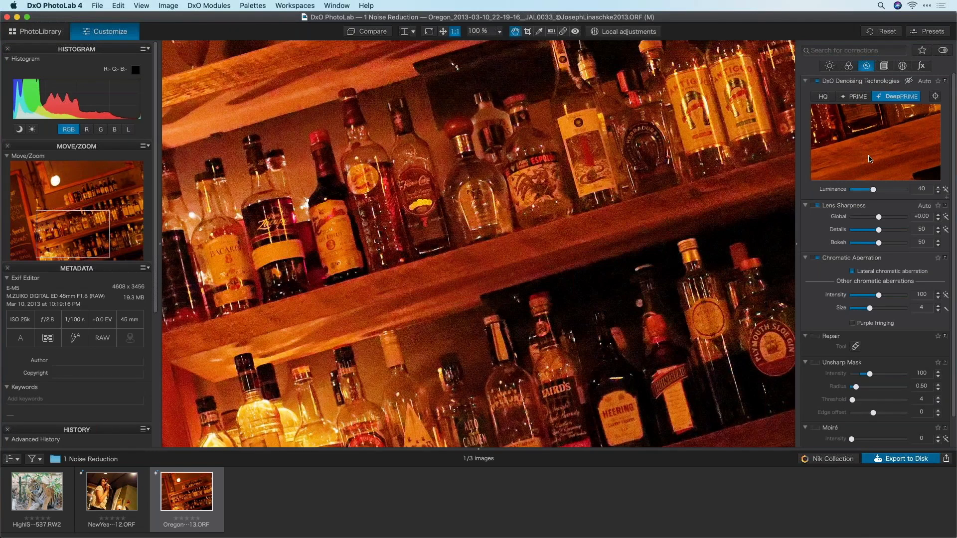
Step: Compare the wooden shelf in Lightroom Classic with the DeepPRIME preview and return to DxO PhotoLab
{"action": "key", "text": "super+Tab"}
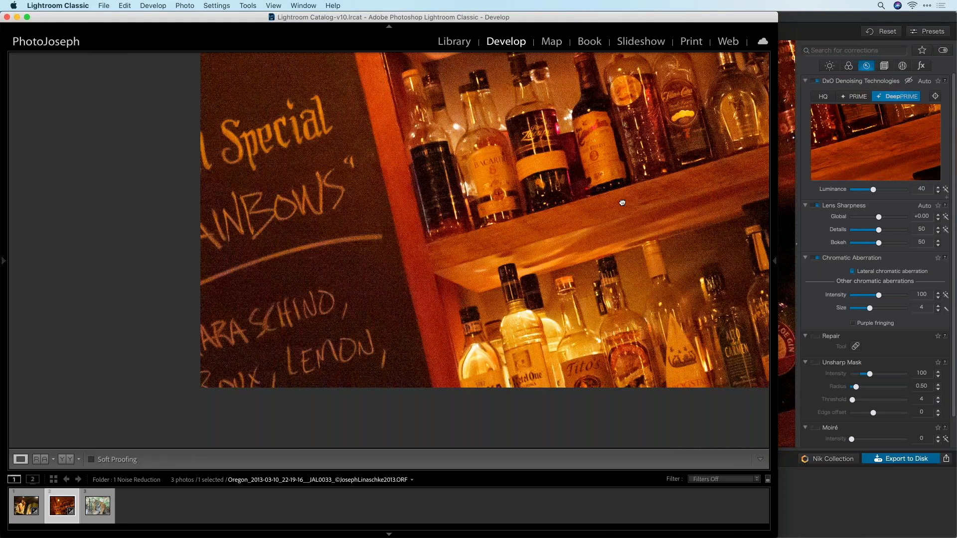
{"action": "left_click_drag", "start_coordinate": [623, 203], "coordinate": [609, 203]}
{"action": "key", "text": "super+Tab"}
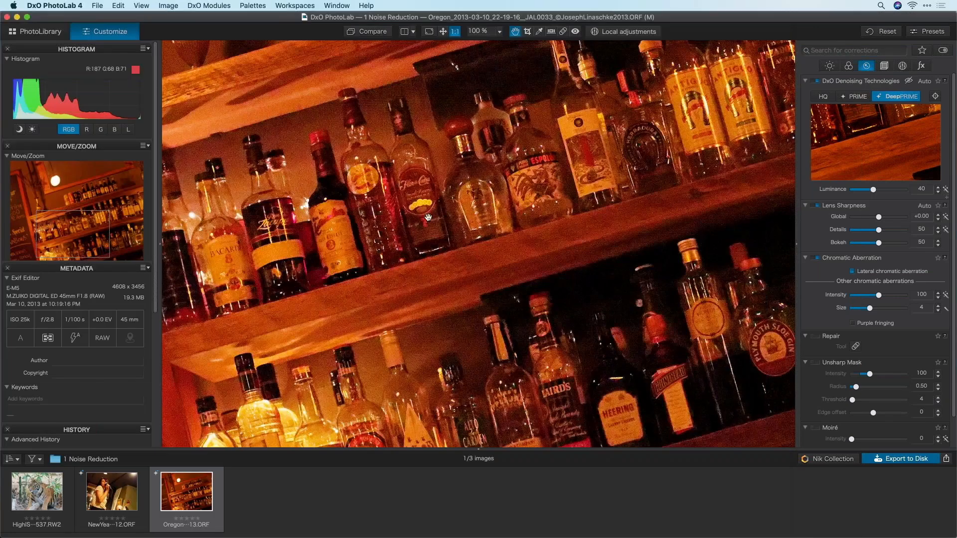
Step: View the whole bar photo full screen and return to the editing view
{"action": "key", "text": "f"}
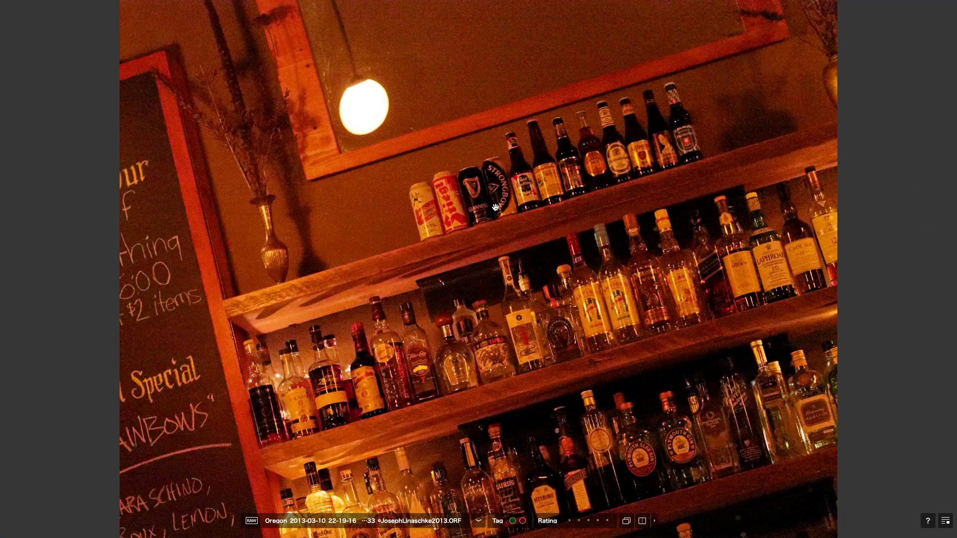
{"action": "scroll", "coordinate": [495, 207], "scroll_direction": "up", "scroll_amount": 1}
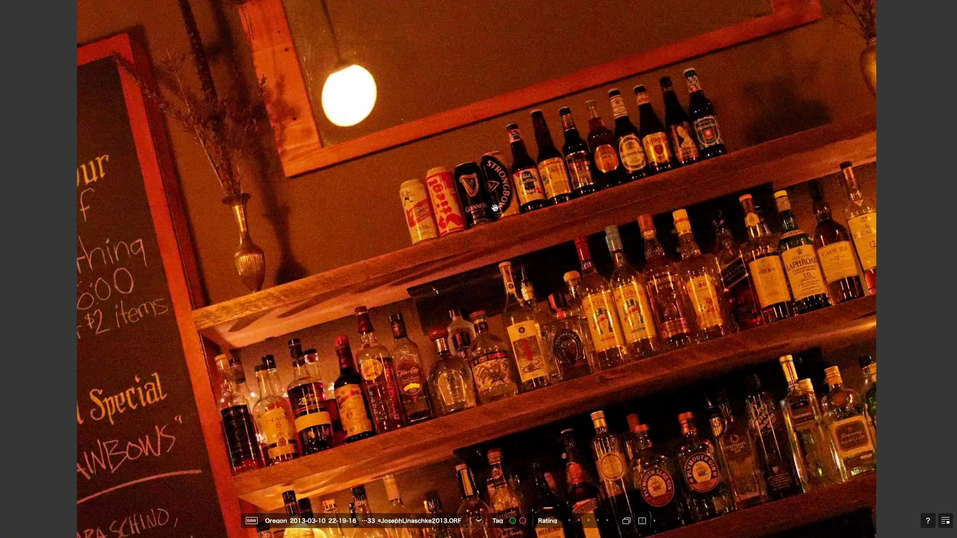
{"action": "scroll", "coordinate": [495, 207], "scroll_direction": "down", "scroll_amount": 1}
{"action": "key", "text": "Escape"}
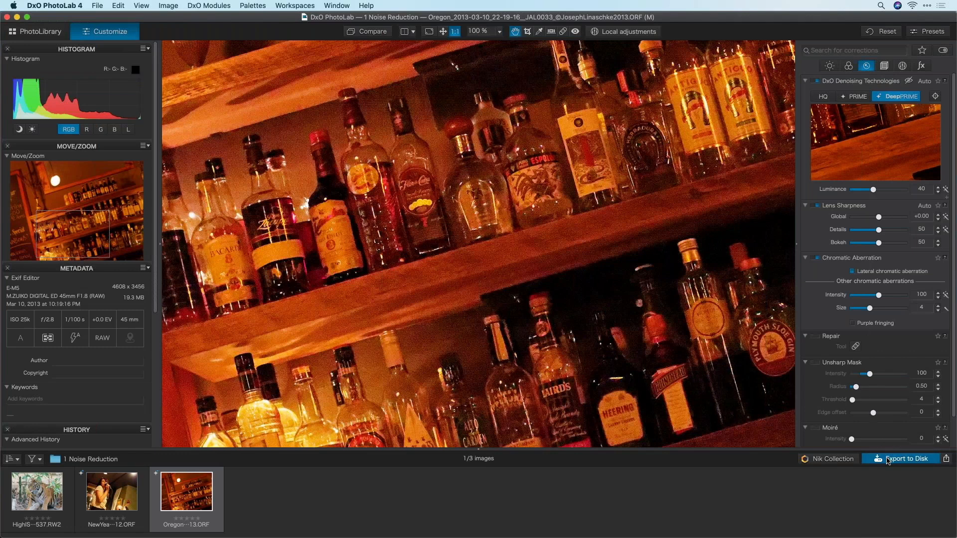
Step: Set up a JPEG export of the bar photo to the original image folder with the suffix "prime"
{"action": "left_click", "coordinate": [888, 459]}
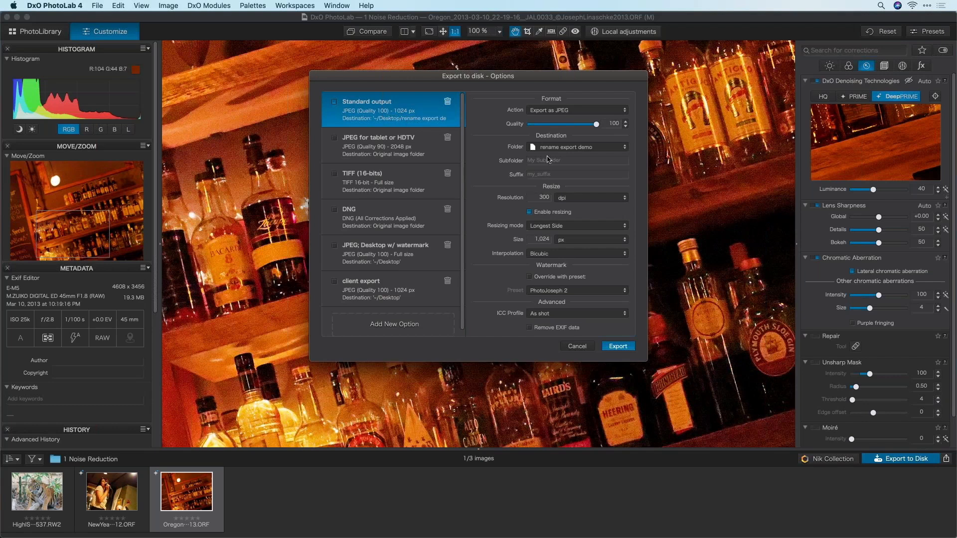
{"action": "left_click", "coordinate": [566, 148]}
{"action": "left_click", "coordinate": [561, 139]}
{"action": "left_click", "coordinate": [576, 175]}
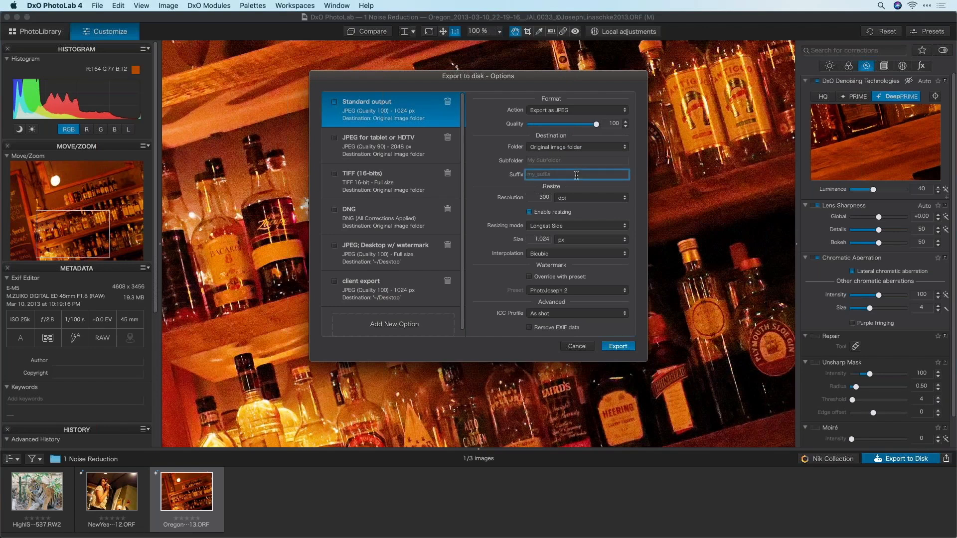
{"action": "type", "text": "prime"}
Step: Export the bar photo at full size, with resizing disabled and No Watermark chosen
{"action": "left_click", "coordinate": [552, 212]}
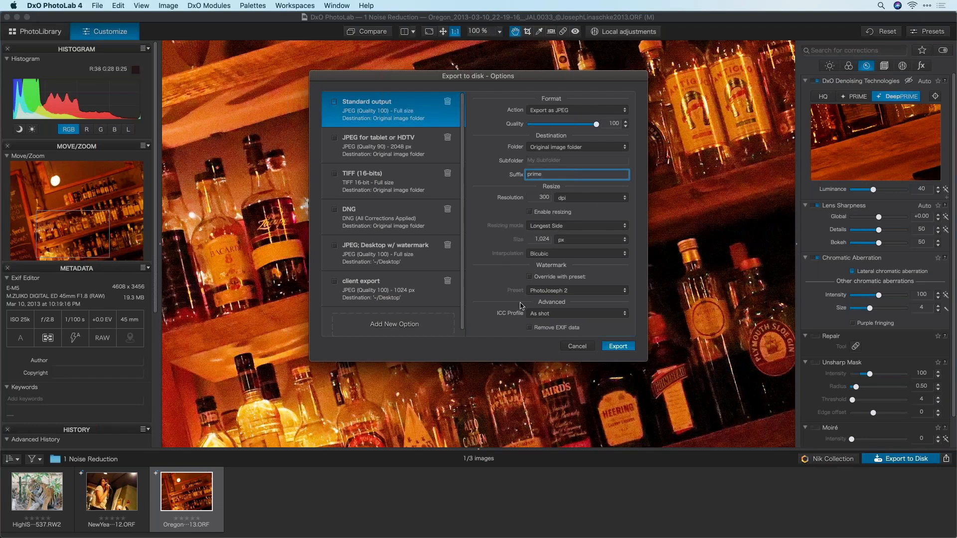
{"action": "left_click", "coordinate": [572, 294]}
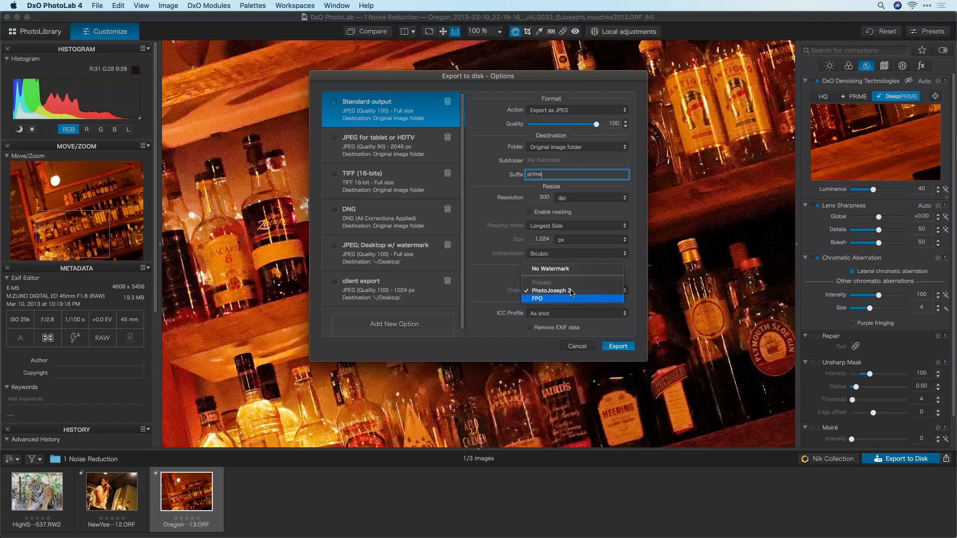
{"action": "left_click", "coordinate": [570, 269]}
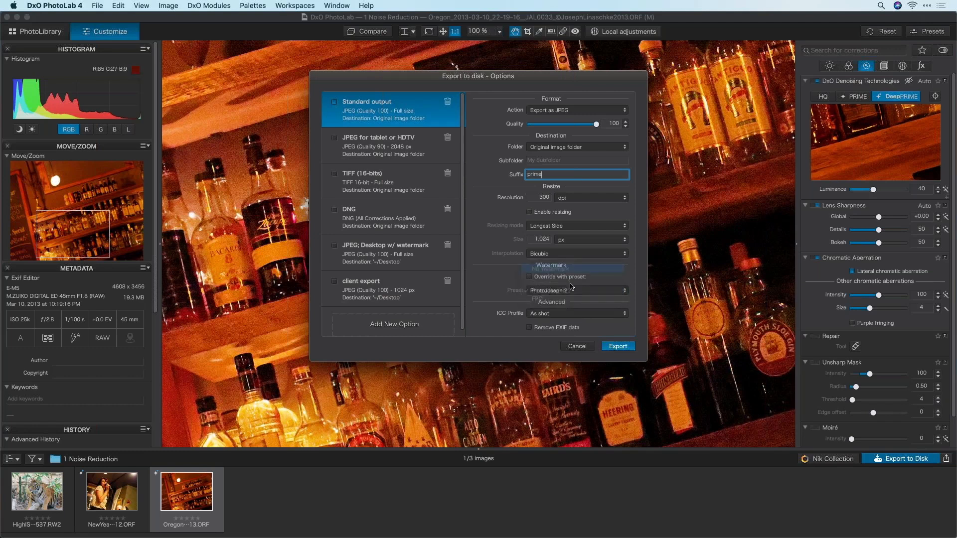
{"action": "left_click", "coordinate": [622, 348]}
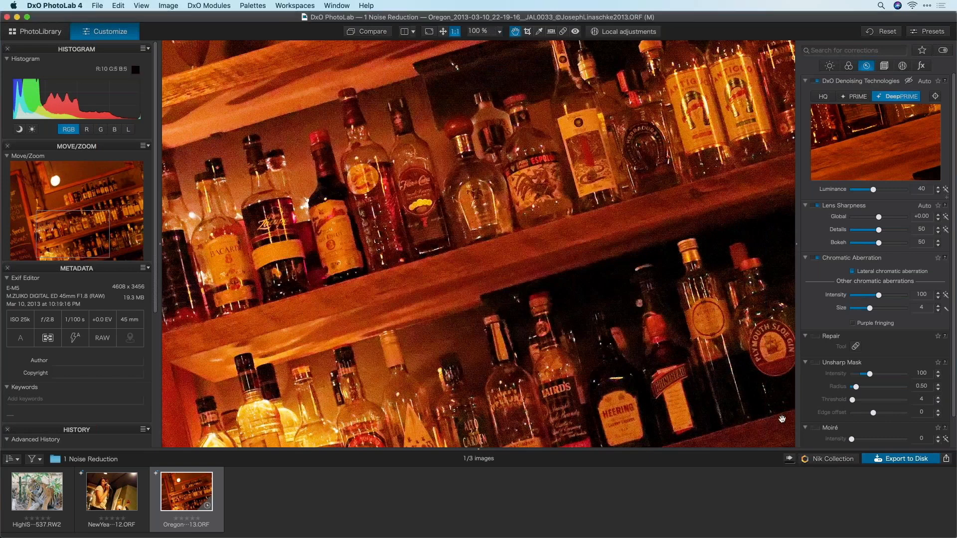
Step: Open the exported "prime" JPEG of the bar and examine the noise reduction on the bottles and shelf
{"action": "left_click", "coordinate": [788, 460]}
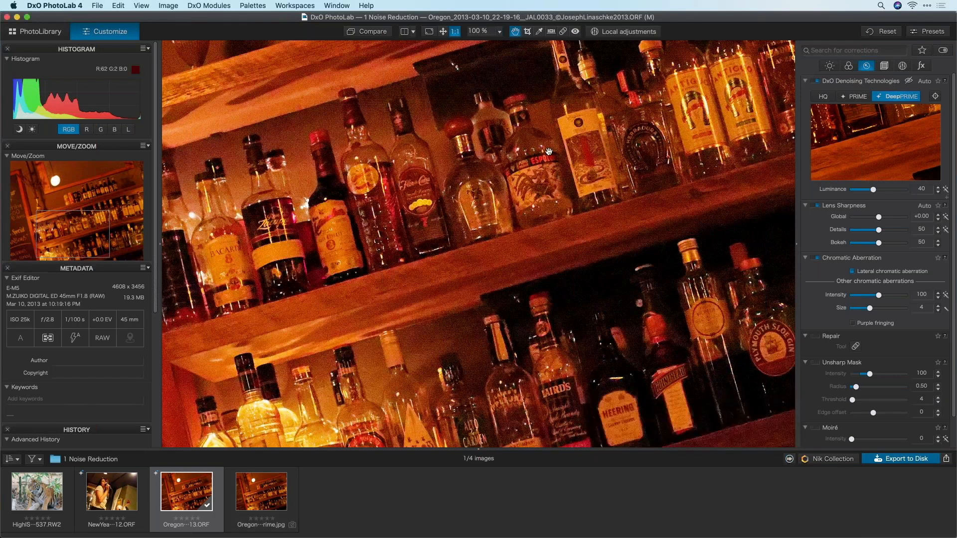
{"action": "key", "text": "Right"}
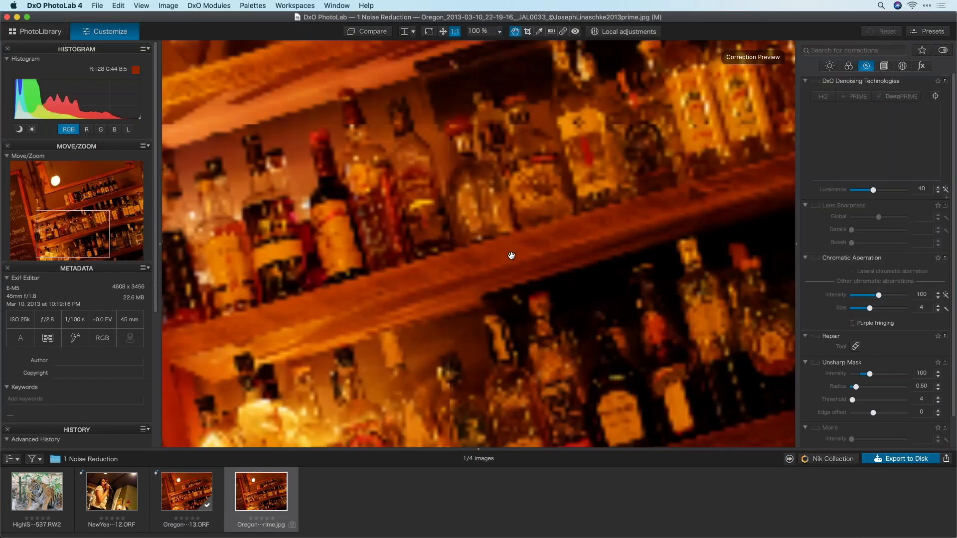
{"action": "left_click_drag", "start_coordinate": [566, 262], "coordinate": [582, 281]}
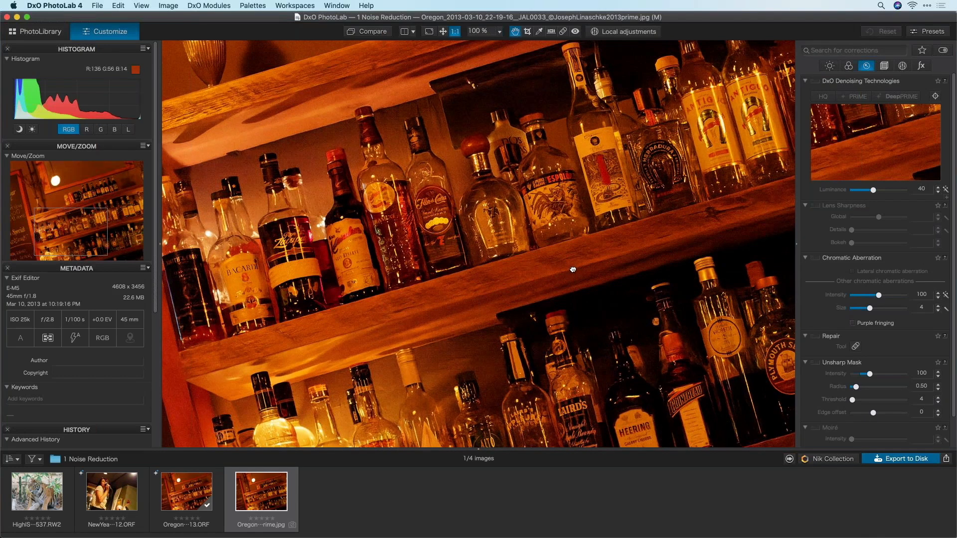
Step: Switch to Lightroom Classic, examine the noise on the bar photo's bottles and shelf, and return to the "prime" JPEG in PhotoLab
{"action": "left_click_drag", "start_coordinate": [566, 263], "coordinate": [568, 269]}
{"action": "key", "text": "super+Tab"}
{"action": "left_click", "coordinate": [286, 266]}
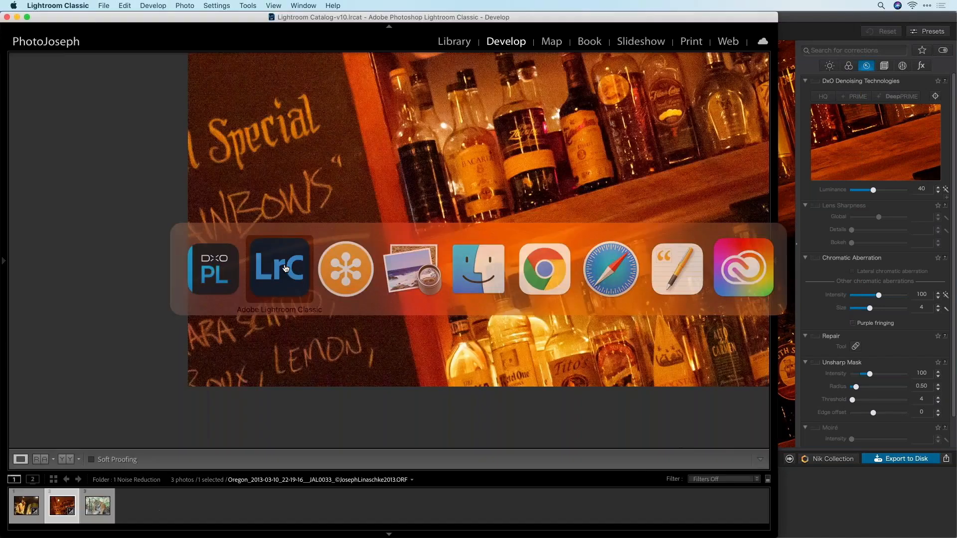
{"action": "left_click_drag", "start_coordinate": [286, 265], "coordinate": [470, 361]}
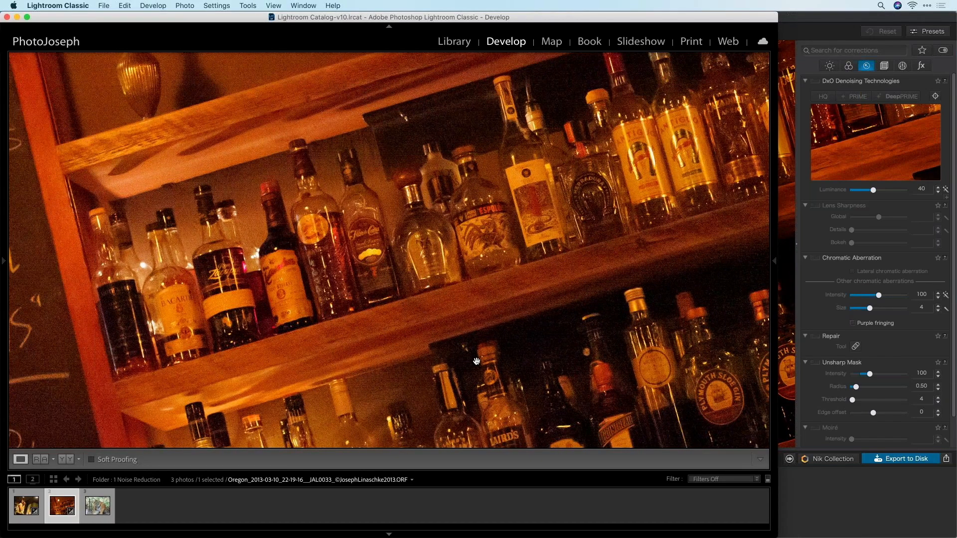
{"action": "key", "text": "super+Tab"}
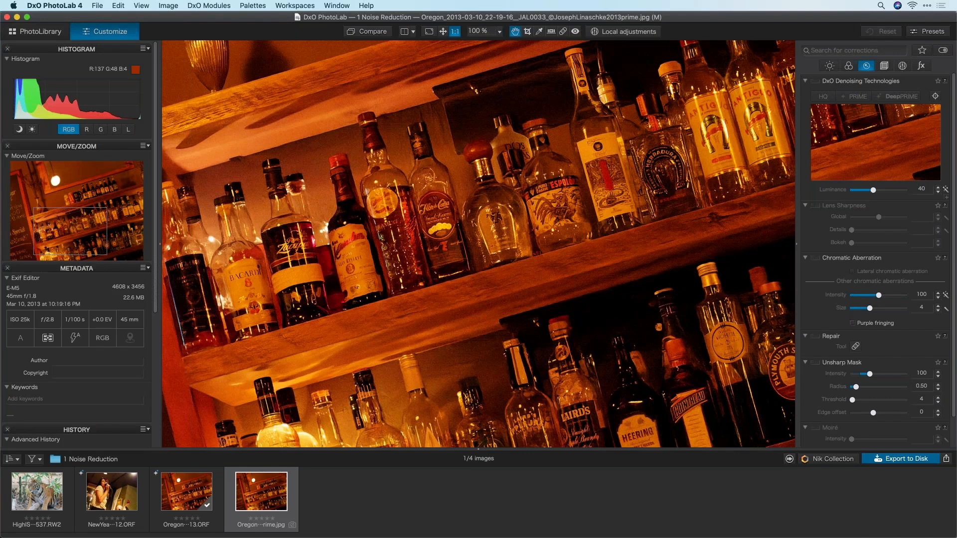
Step: In Lightroom Classic, open the 2 Selective Adjustments folder in the Library, select the bridge panorama and enlarge the window to full width
{"action": "key", "text": "super+Tab"}
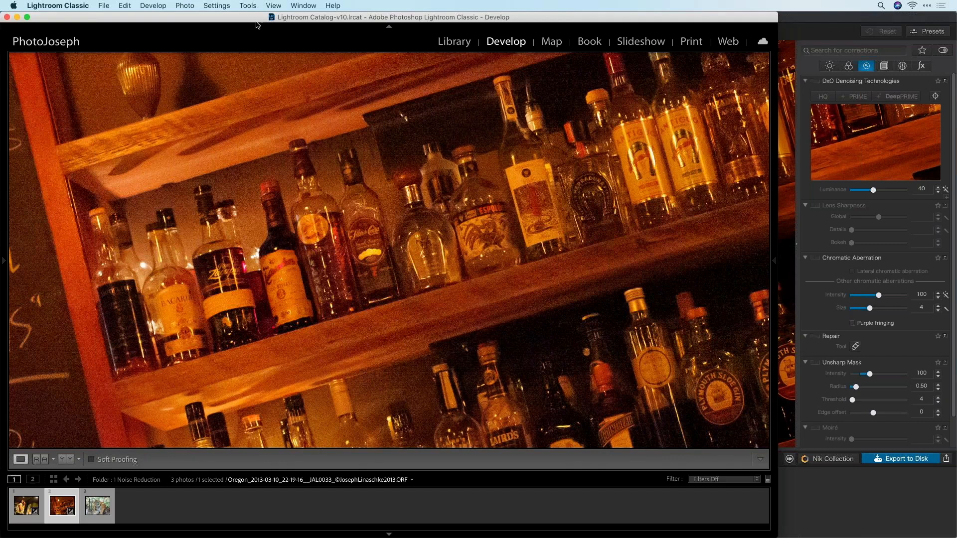
{"action": "left_click", "coordinate": [455, 41]}
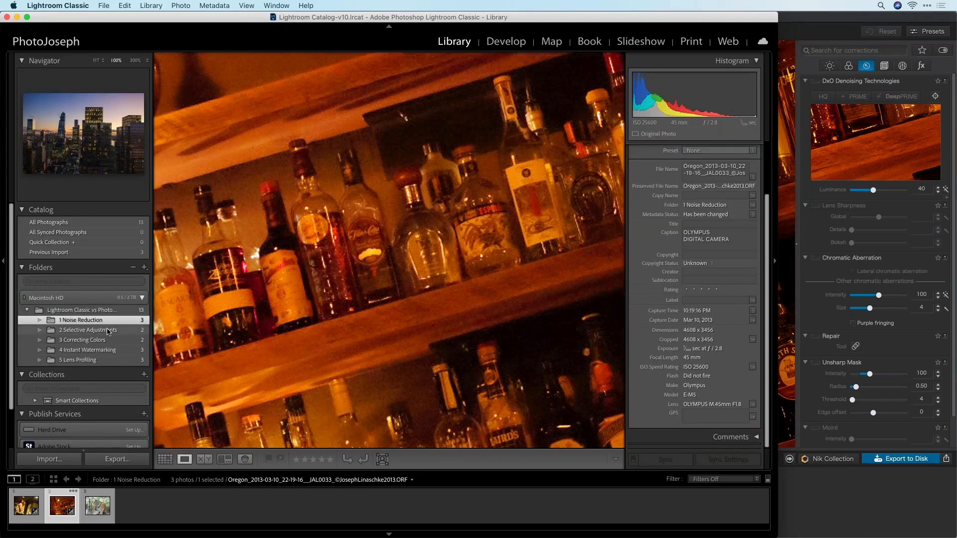
{"action": "left_click", "coordinate": [107, 330]}
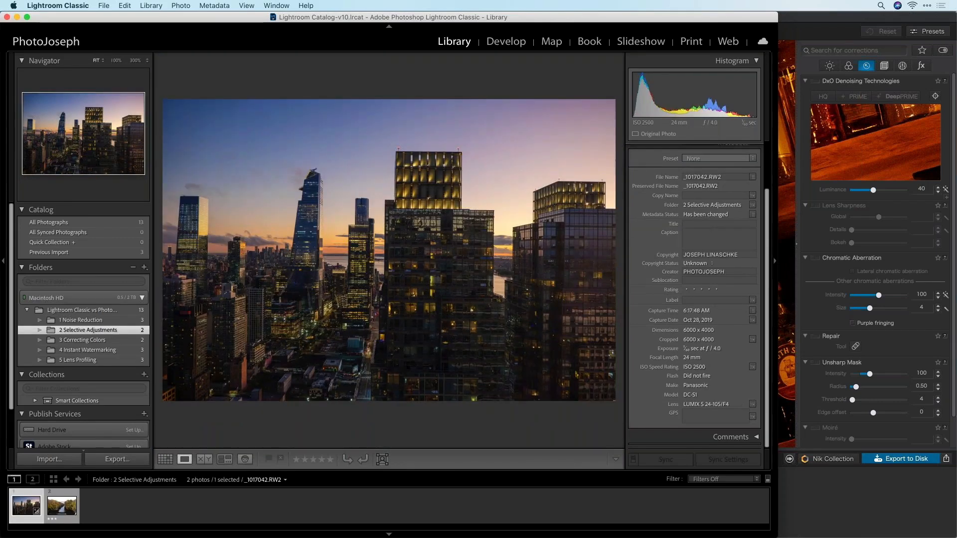
{"action": "key", "text": "Right"}
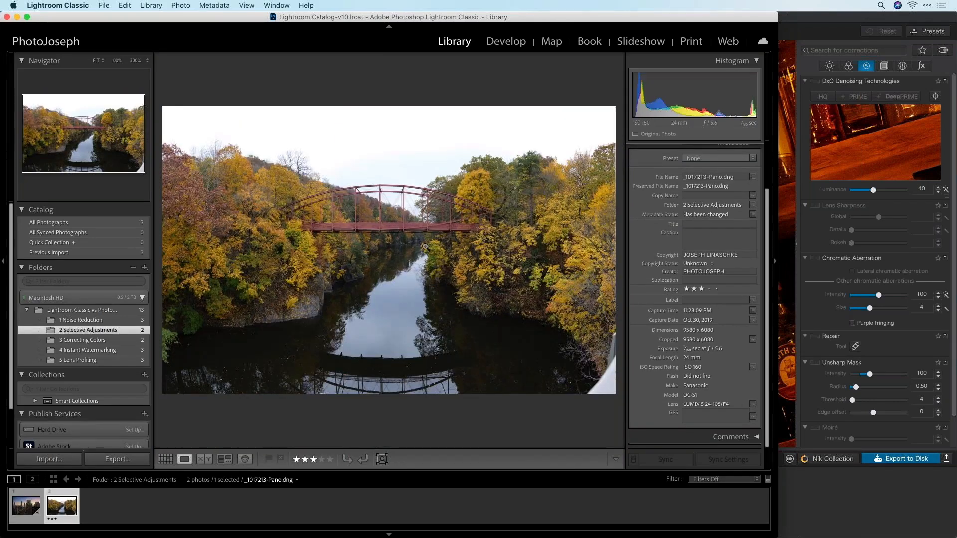
{"action": "double_click", "coordinate": [39, 19]}
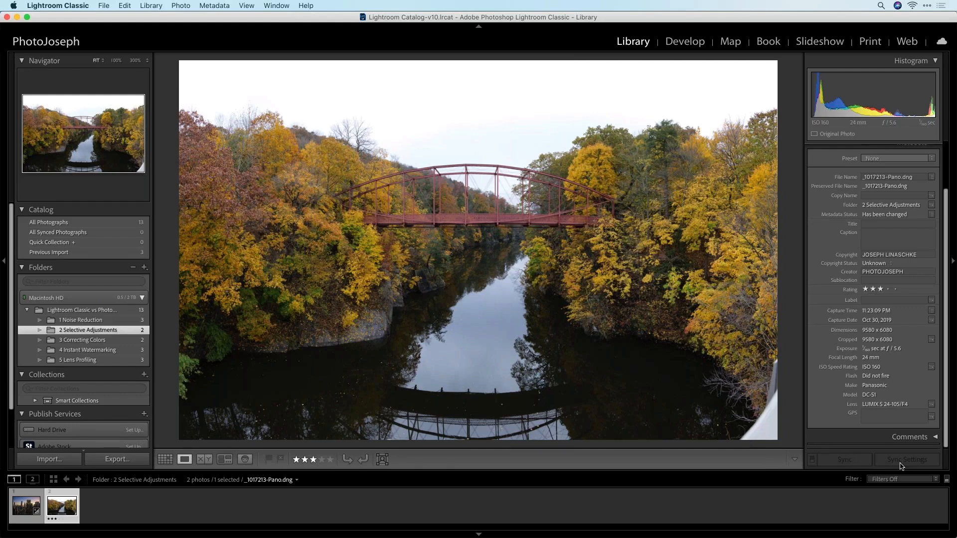
Step: Open the bridge panorama in Develop with the side panels shown, and examine the sky around the bridge up close
{"action": "left_click", "coordinate": [685, 41]}
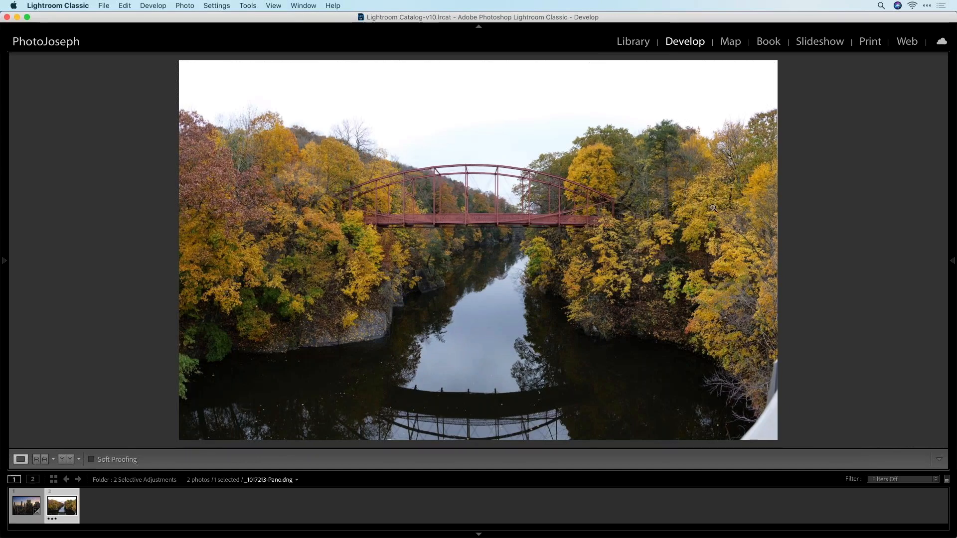
{"action": "key", "text": "Tab"}
{"action": "left_click", "coordinate": [894, 458]}
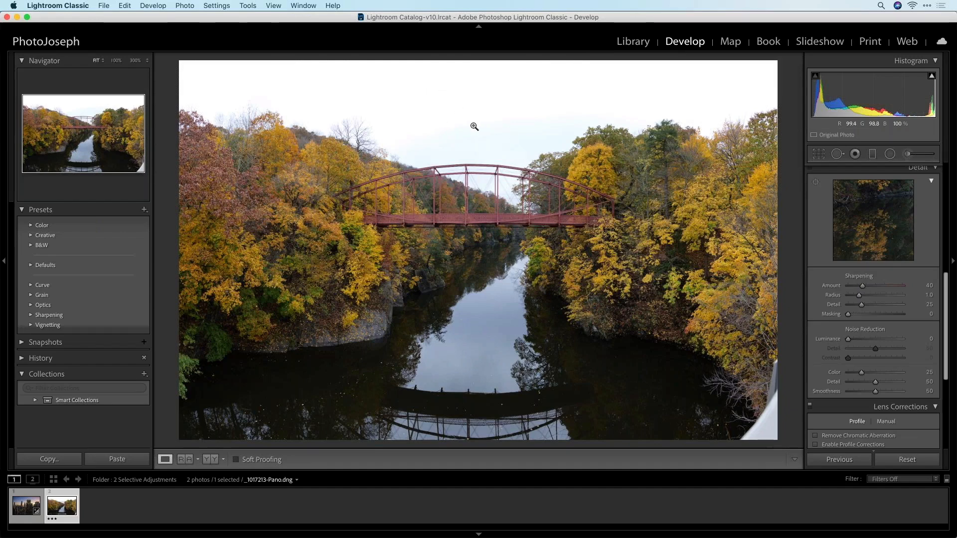
{"action": "left_click", "coordinate": [510, 192]}
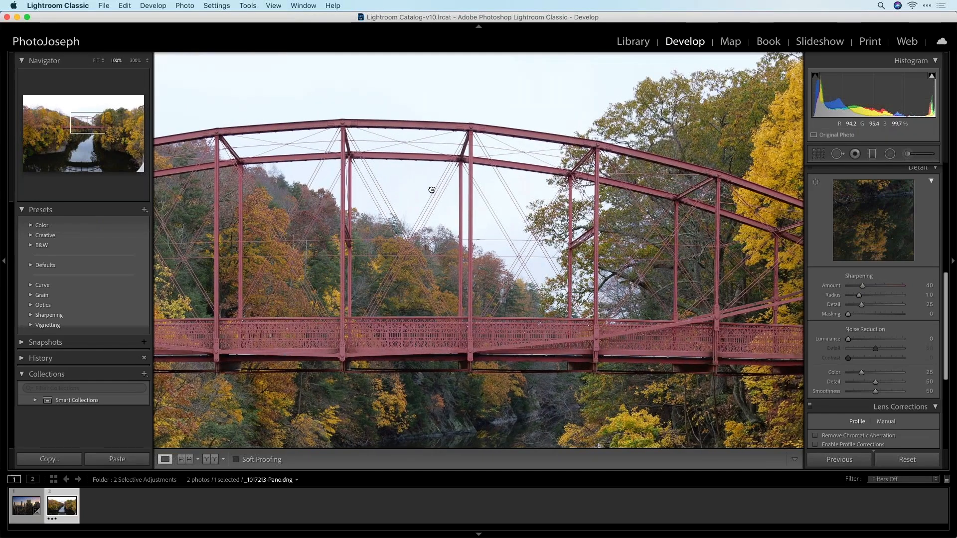
{"action": "left_click_drag", "start_coordinate": [432, 190], "coordinate": [425, 205]}
{"action": "left_click", "coordinate": [502, 198]}
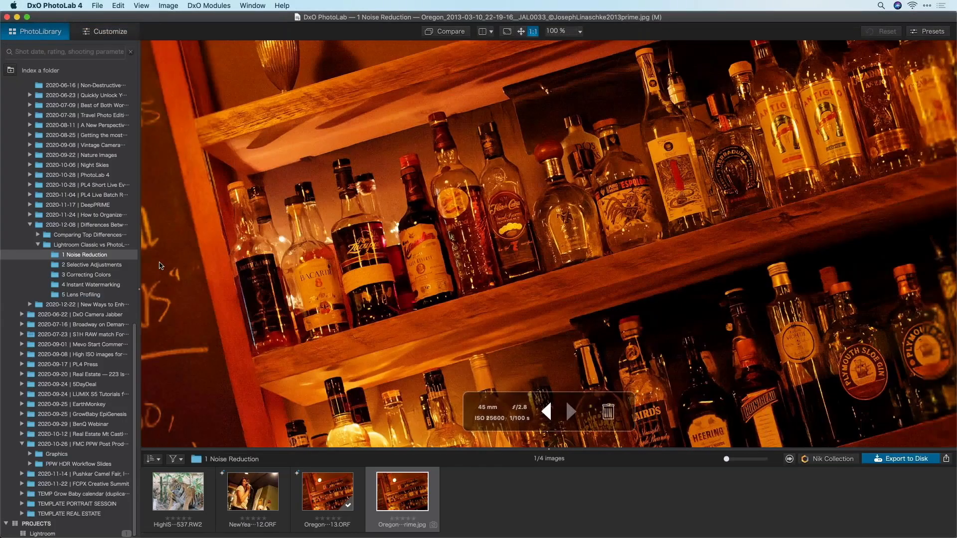
Step: In PhotoLab, open the 2 Selective Adjustments folder and bring the whole bridge panorama into the Customize workspace
{"action": "left_click", "coordinate": [119, 265]}
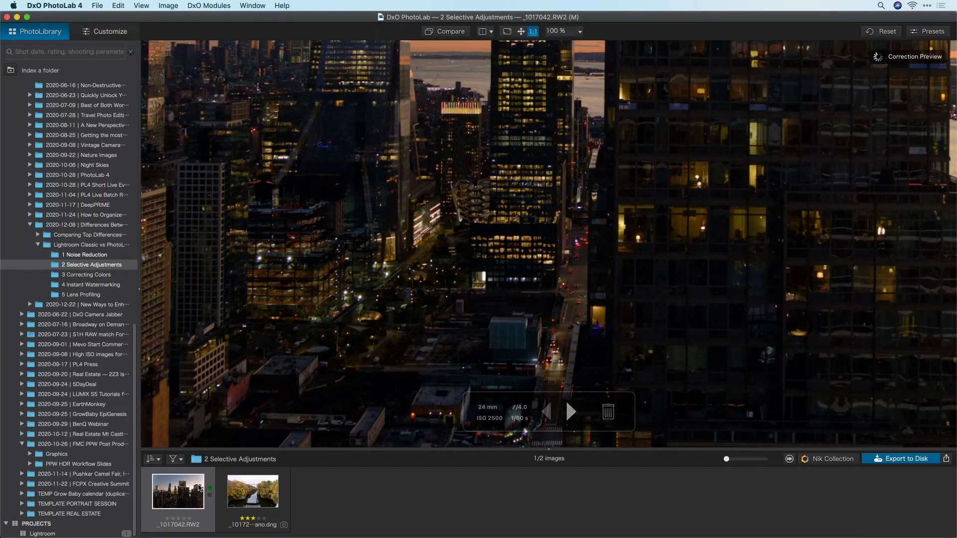
{"action": "left_click", "coordinate": [252, 491]}
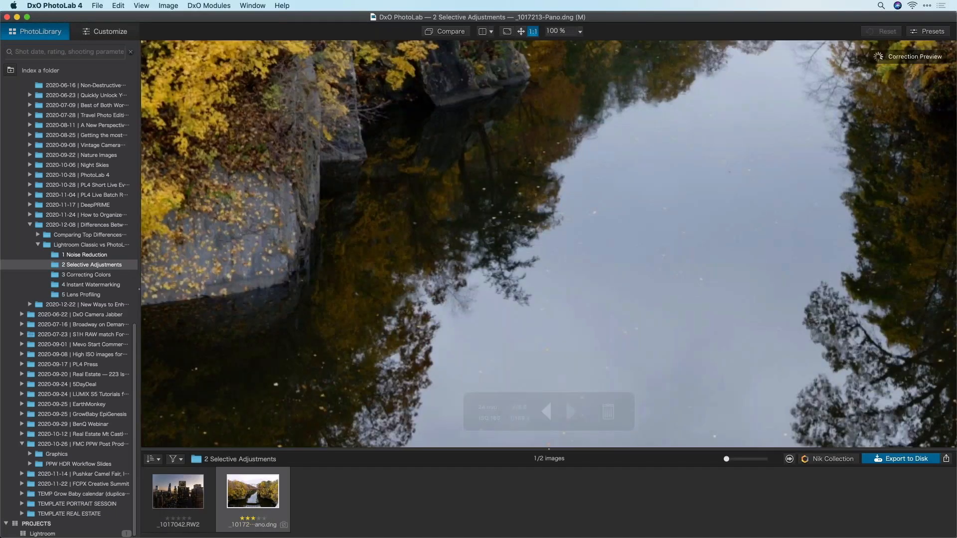
{"action": "left_click", "coordinate": [521, 31]}
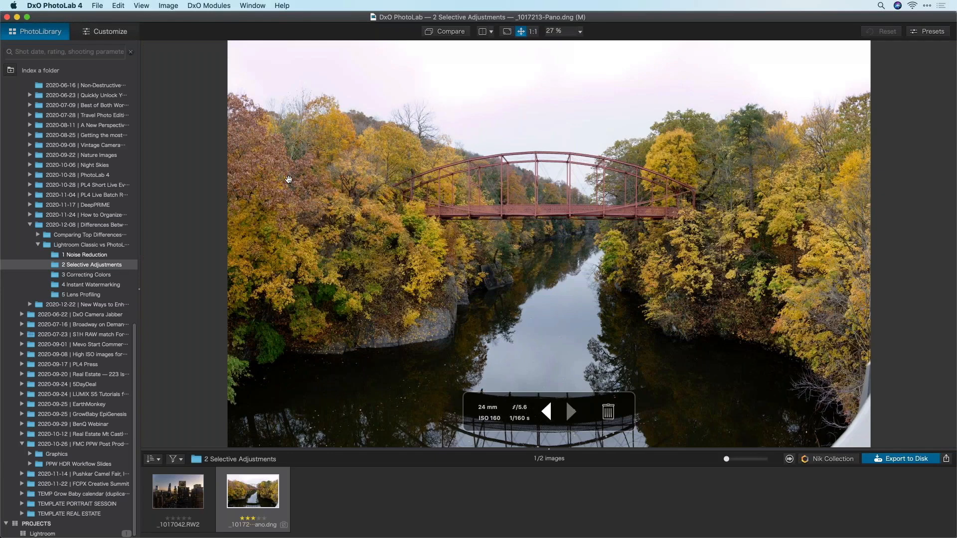
{"action": "left_click", "coordinate": [111, 32]}
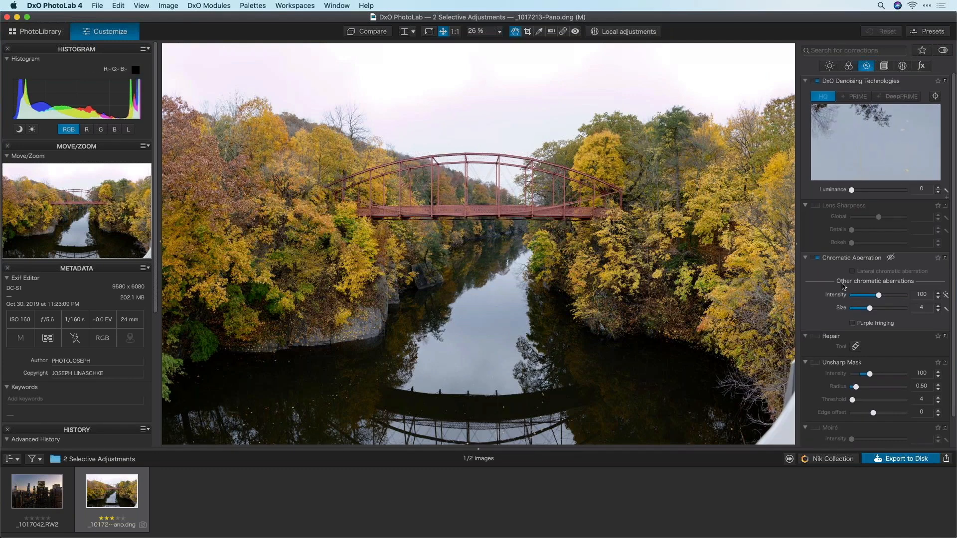
Step: Lower the bridge panorama's exposure compensation to -2.67 and examine the recovered sky detail at 1:1
{"action": "left_click", "coordinate": [830, 65]}
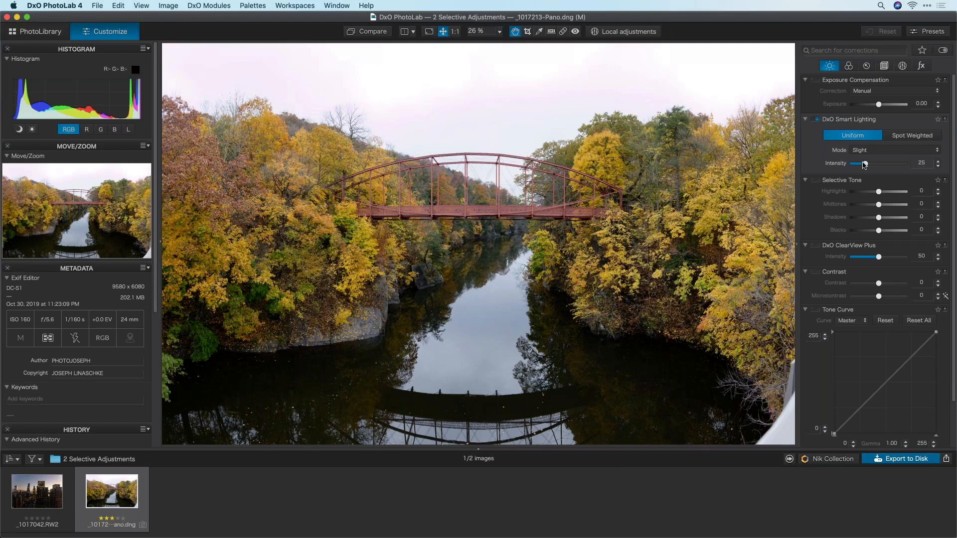
{"action": "left_click_drag", "start_coordinate": [879, 105], "coordinate": [862, 117]}
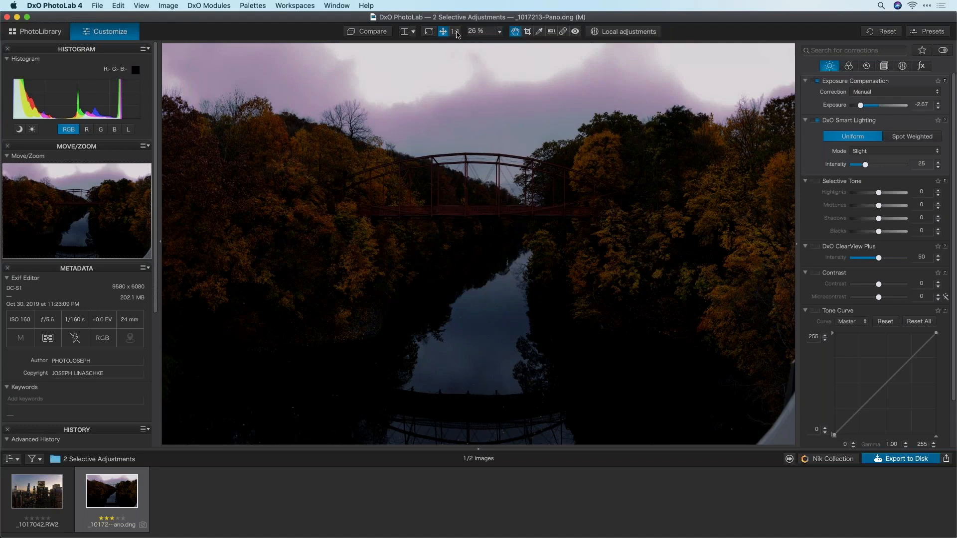
{"action": "left_click", "coordinate": [455, 31]}
{"action": "scroll", "coordinate": [502, 300], "scroll_direction": "up", "scroll_amount": 5}
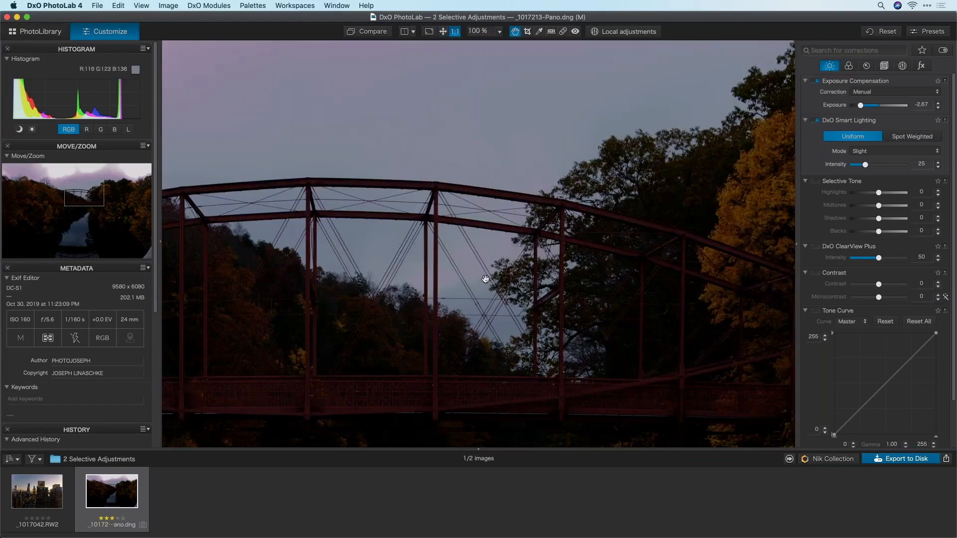
{"action": "scroll", "coordinate": [473, 230], "scroll_direction": "left", "scroll_amount": 2}
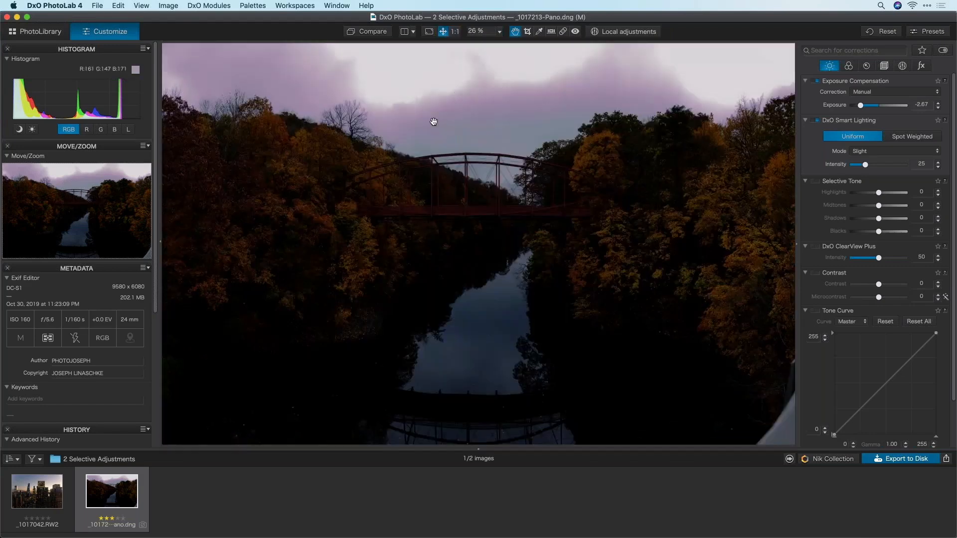
{"action": "left_click", "coordinate": [443, 32]}
Step: Crop the bridge panorama unconstrained, trimming the upper sky and the bridge's reflection, and reset the exposure compensation to 0
{"action": "left_click", "coordinate": [528, 33]}
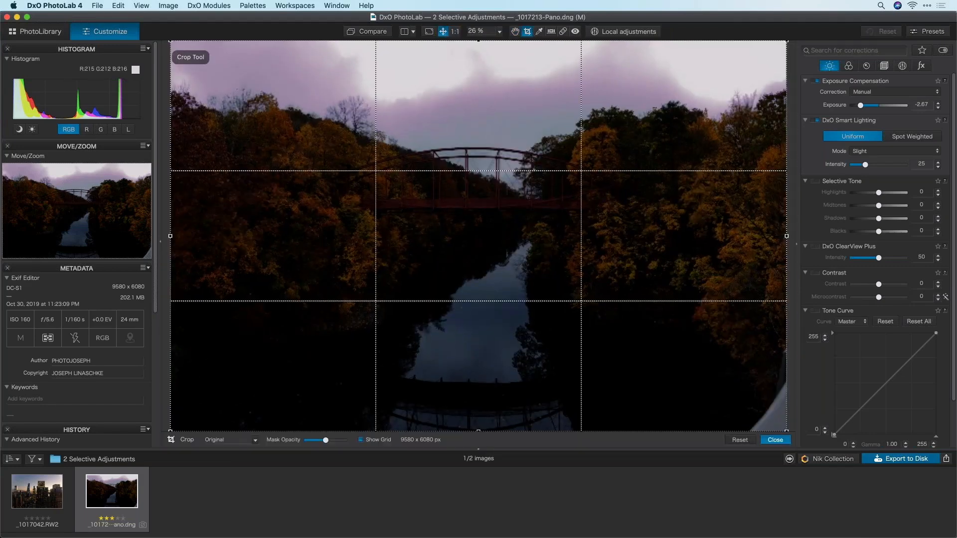
{"action": "left_click", "coordinate": [255, 441]}
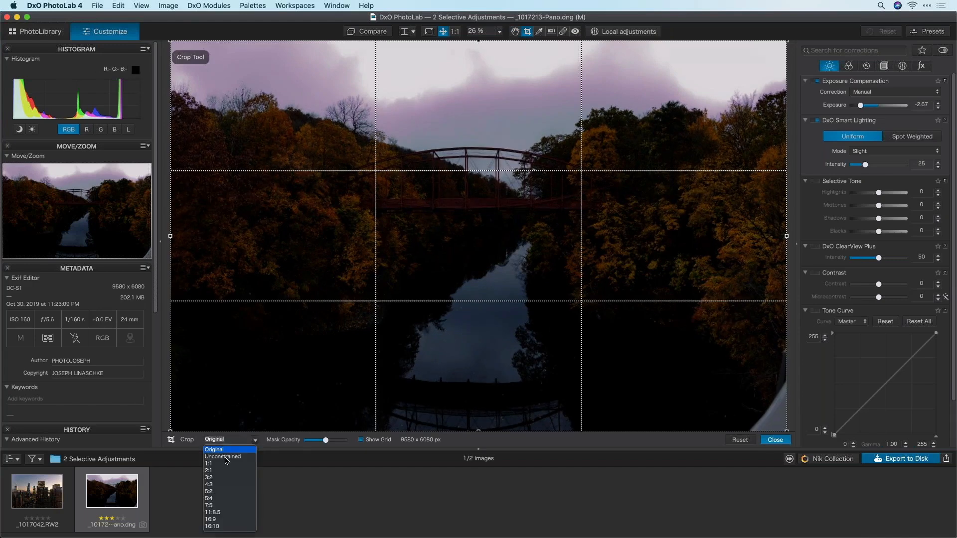
{"action": "left_click", "coordinate": [225, 457]}
{"action": "left_click_drag", "start_coordinate": [479, 52], "coordinate": [479, 103]}
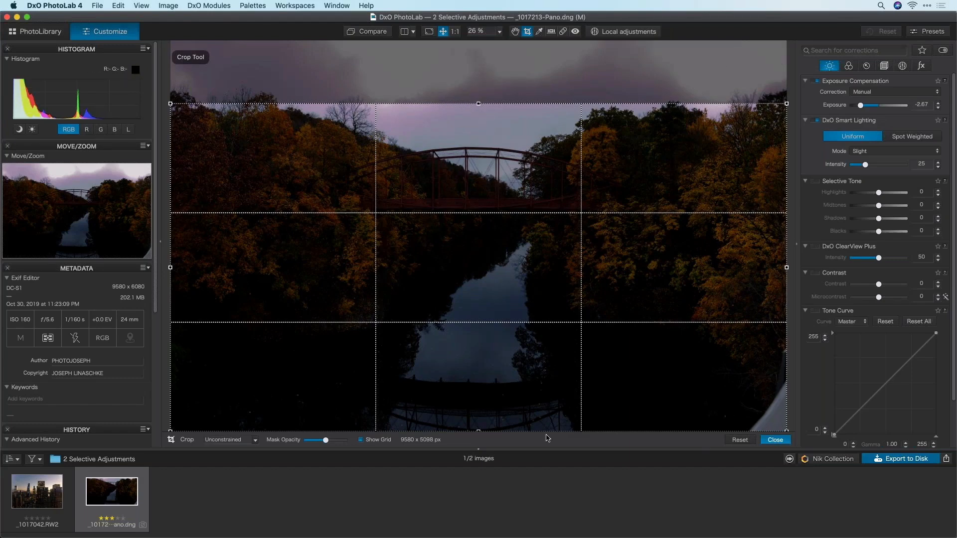
{"action": "left_click_drag", "start_coordinate": [478, 431], "coordinate": [479, 367]}
{"action": "key", "text": "Return"}
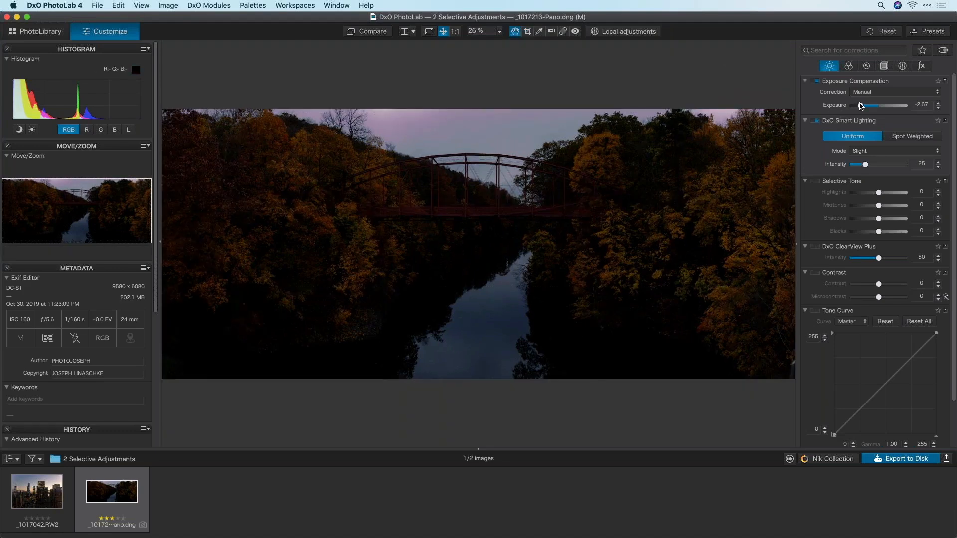
{"action": "double_click", "coordinate": [861, 105]}
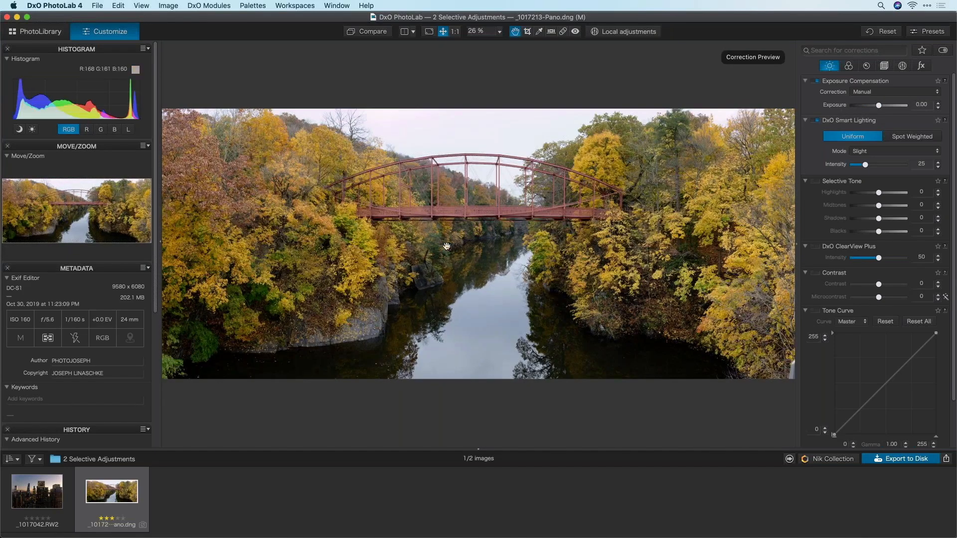
Step: Switch to Lightroom Classic, lower the bridge panorama's exposure to -1.75 and check the sky's highlights
{"action": "key", "text": "super+Tab"}
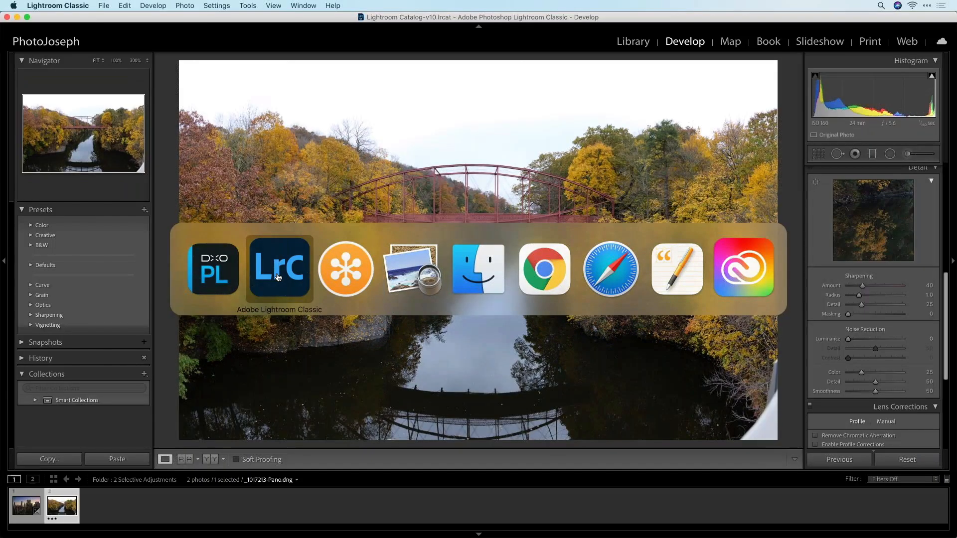
{"action": "scroll", "coordinate": [878, 284], "scroll_direction": "down", "scroll_amount": 3}
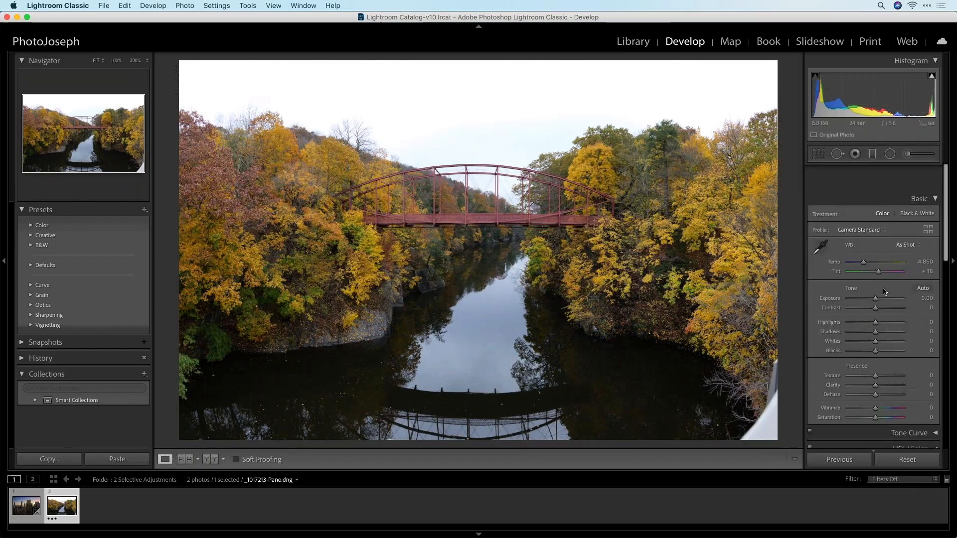
{"action": "mouse_move", "coordinate": [869, 276]}
{"action": "left_mouse_down"}
{"action": "mouse_move", "coordinate": [856, 275]}
{"action": "mouse_move", "coordinate": [868, 278]}
{"action": "left_mouse_up"}
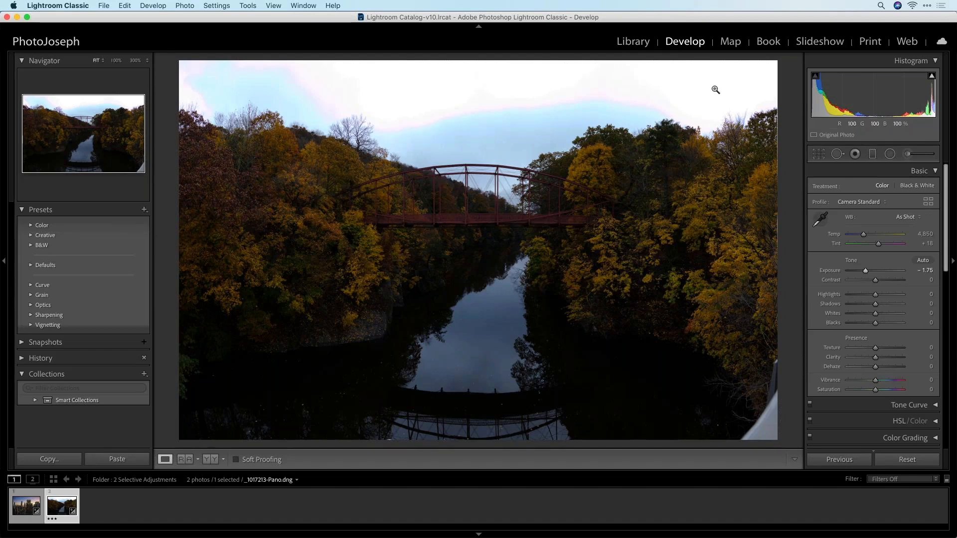
{"action": "key", "text": "j"}
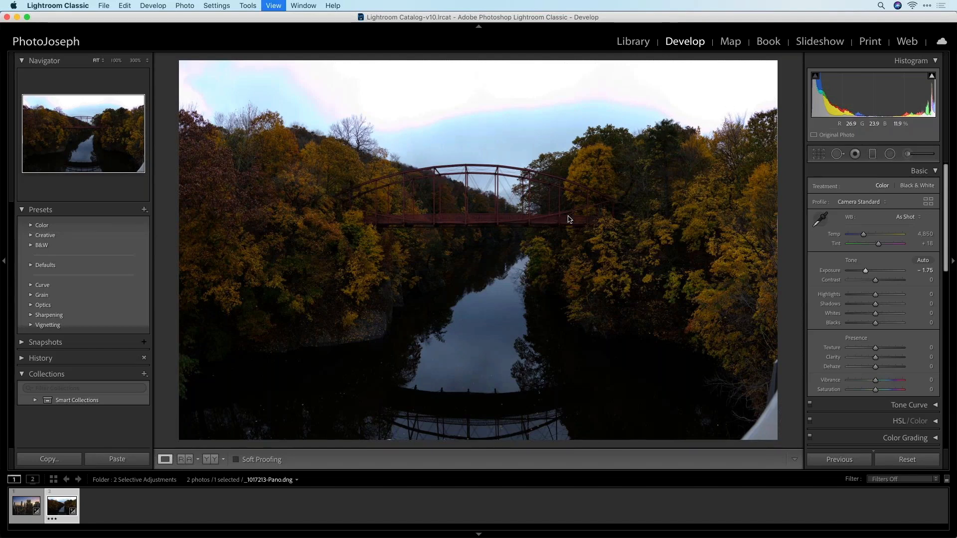
Step: Crop the bridge panorama with a custom aspect, trimming the upper sky and the bridge's reflection, and reset the exposure to 0
{"action": "key", "text": "c"}
{"action": "key", "text": "e"}
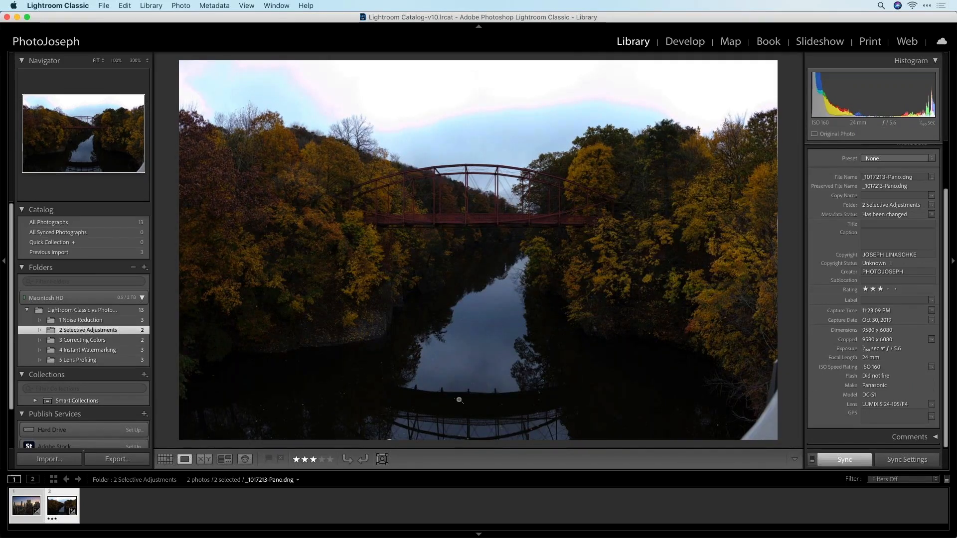
{"action": "key", "text": "r"}
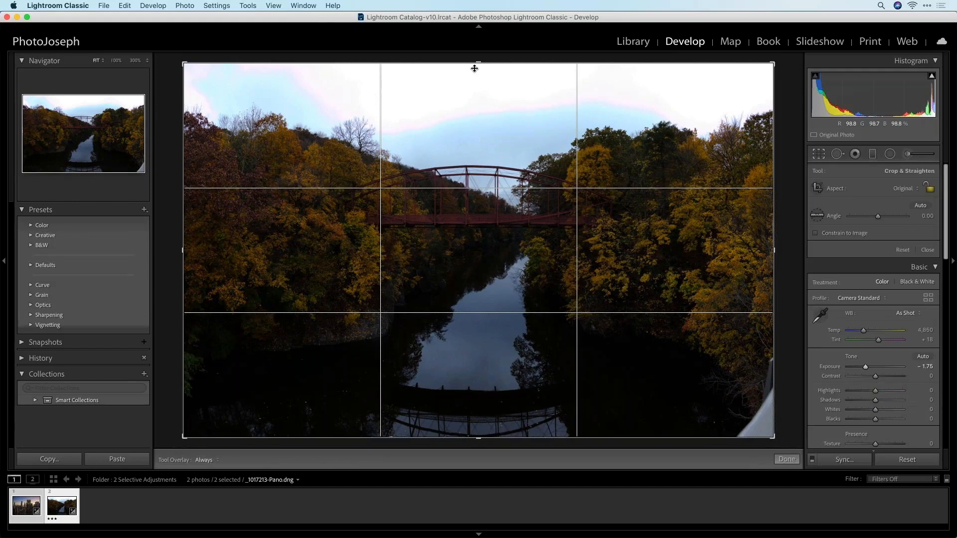
{"action": "left_click_drag", "start_coordinate": [479, 74], "coordinate": [477, 97]}
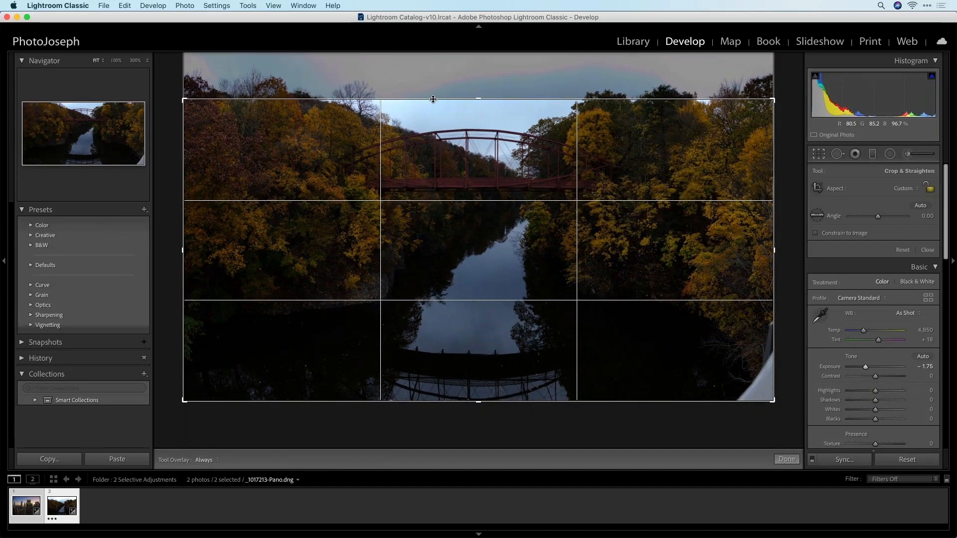
{"action": "left_click_drag", "start_coordinate": [479, 400], "coordinate": [479, 376]}
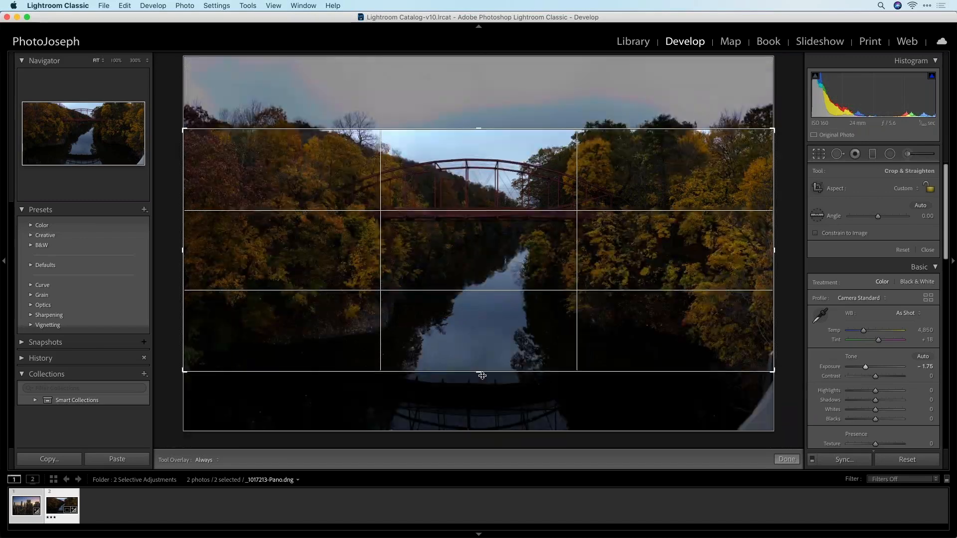
{"action": "left_click", "coordinate": [787, 459]}
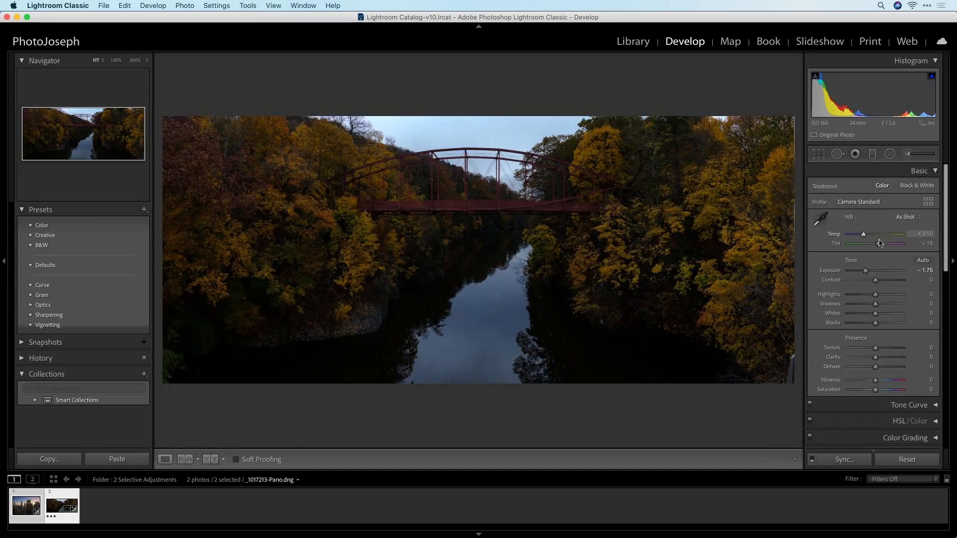
{"action": "double_click", "coordinate": [865, 272]}
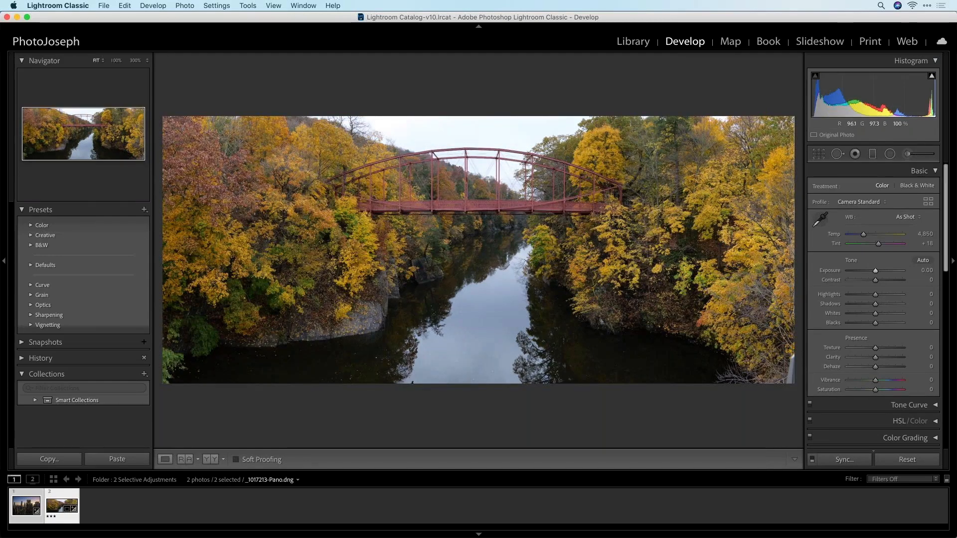
Step: Inspect the bridge at 100% and set up the Adjustment Brush with exposure -4.00 and Auto Mask off
{"action": "left_click", "coordinate": [494, 136]}
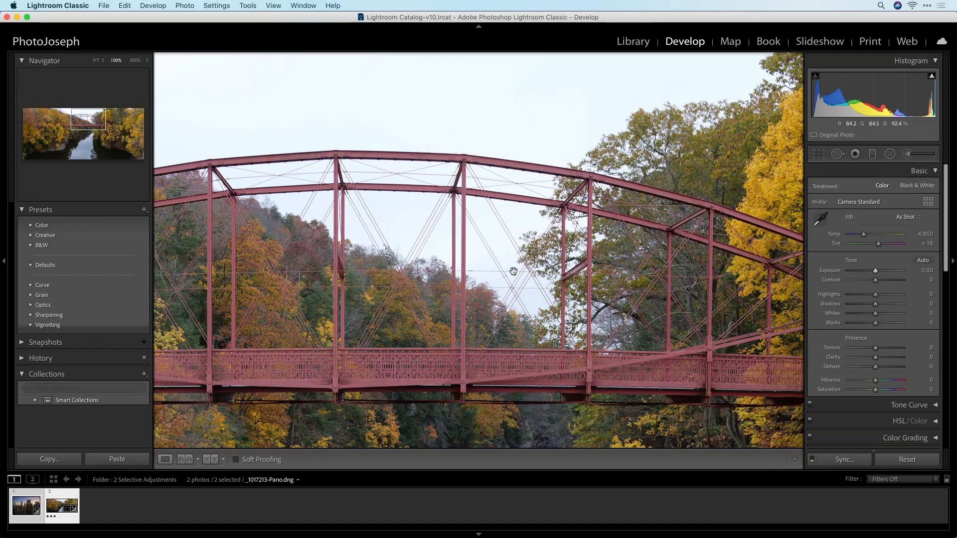
{"action": "left_click_drag", "start_coordinate": [519, 257], "coordinate": [507, 264]}
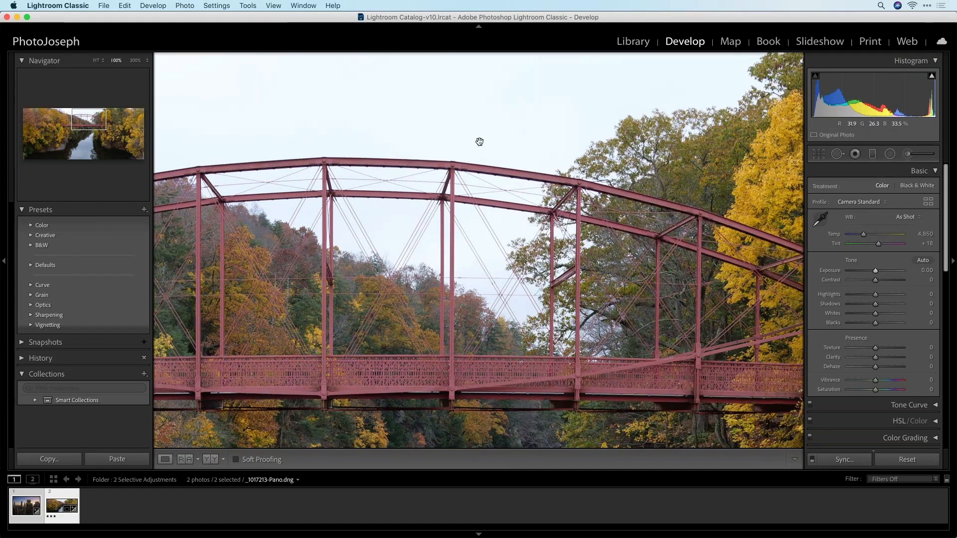
{"action": "scroll", "coordinate": [459, 152], "scroll_direction": "up", "scroll_amount": 3}
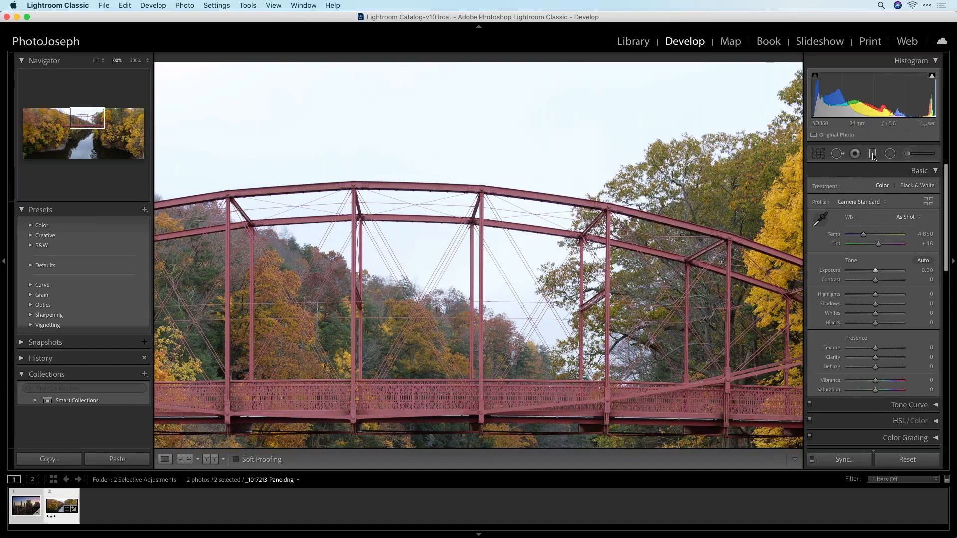
{"action": "left_click", "coordinate": [890, 156]}
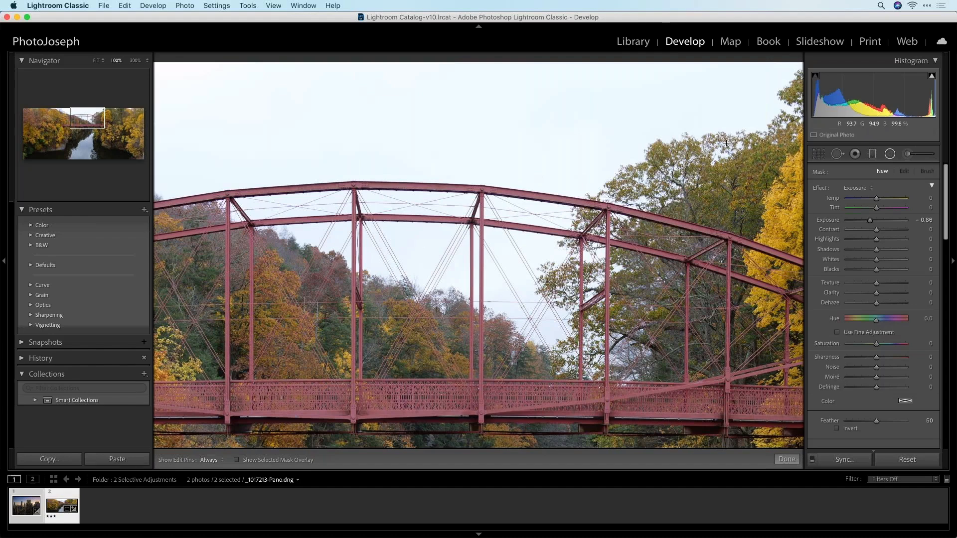
{"action": "left_click", "coordinate": [907, 154]}
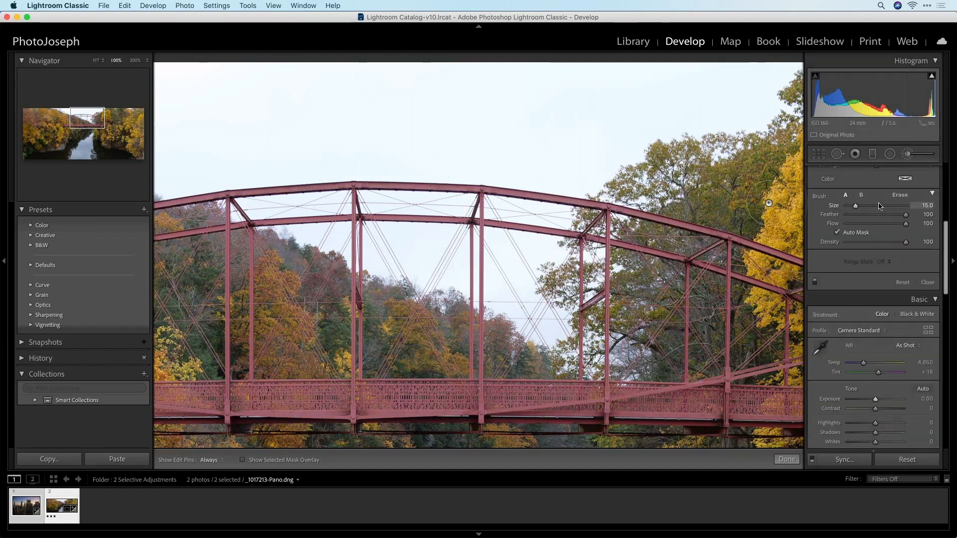
{"action": "scroll", "coordinate": [872, 214], "scroll_direction": "down", "scroll_amount": 1}
{"action": "left_click", "coordinate": [846, 226]}
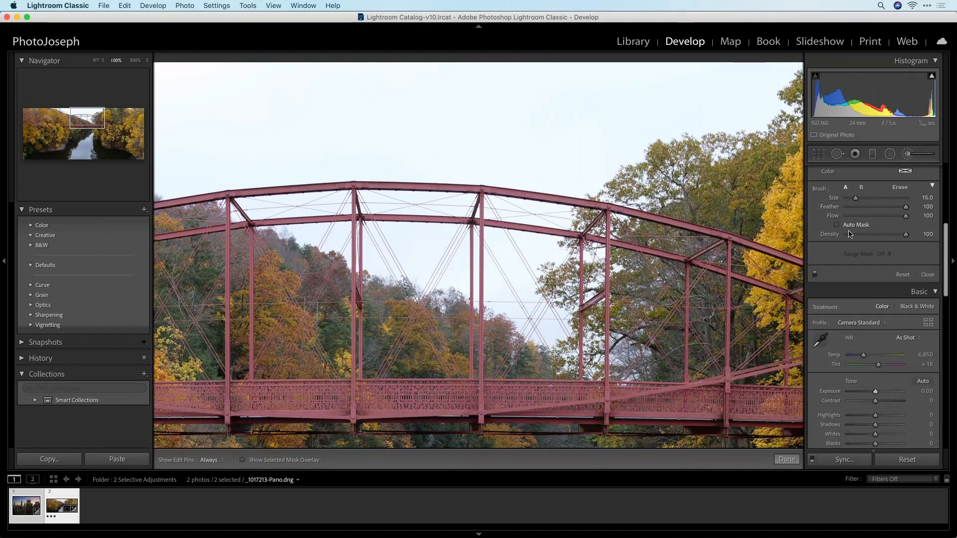
{"action": "scroll", "coordinate": [878, 219], "scroll_direction": "up", "scroll_amount": 6}
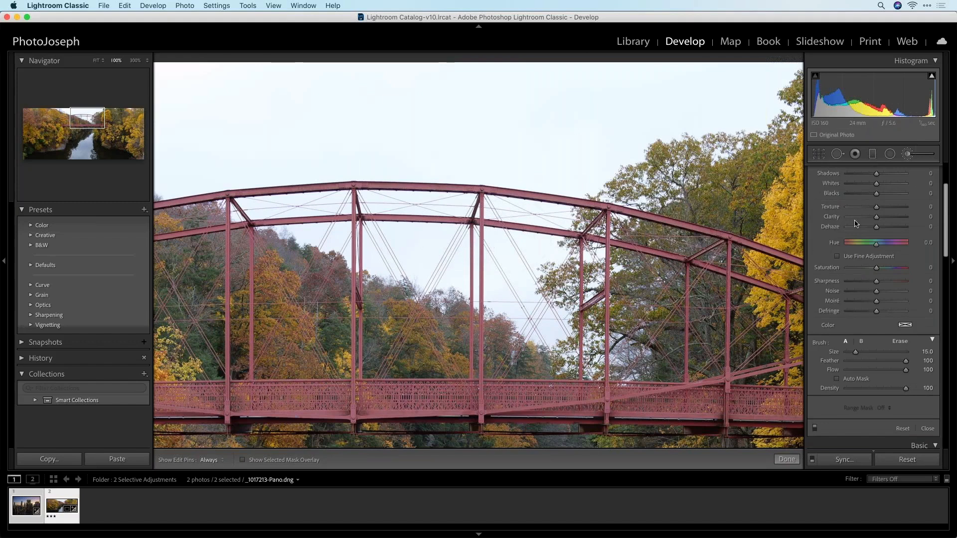
{"action": "scroll", "coordinate": [870, 220], "scroll_direction": "up", "scroll_amount": 5}
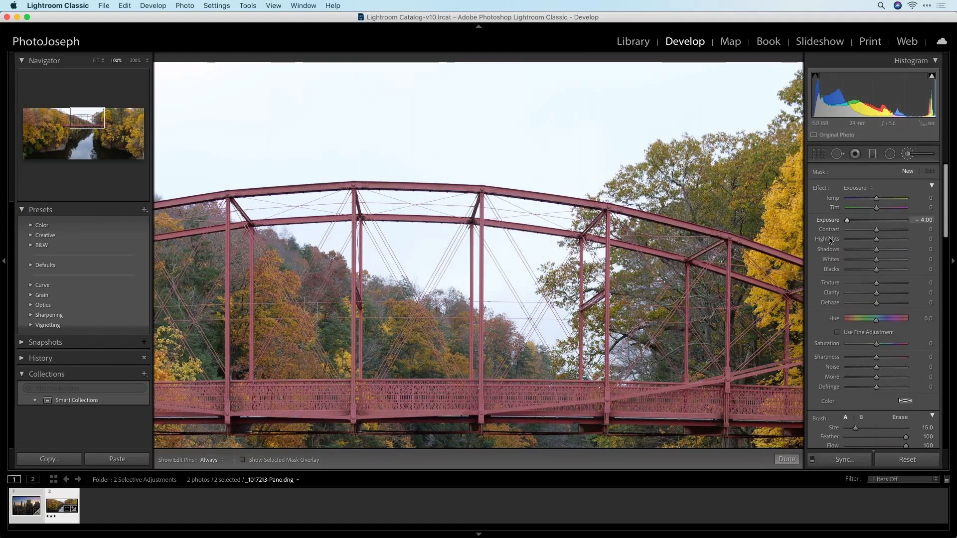
Step: Try painting the darkening brush across the sky and bridge arch without Auto Mask, and undo the strokes
{"action": "left_click_drag", "start_coordinate": [359, 171], "coordinate": [553, 276]}
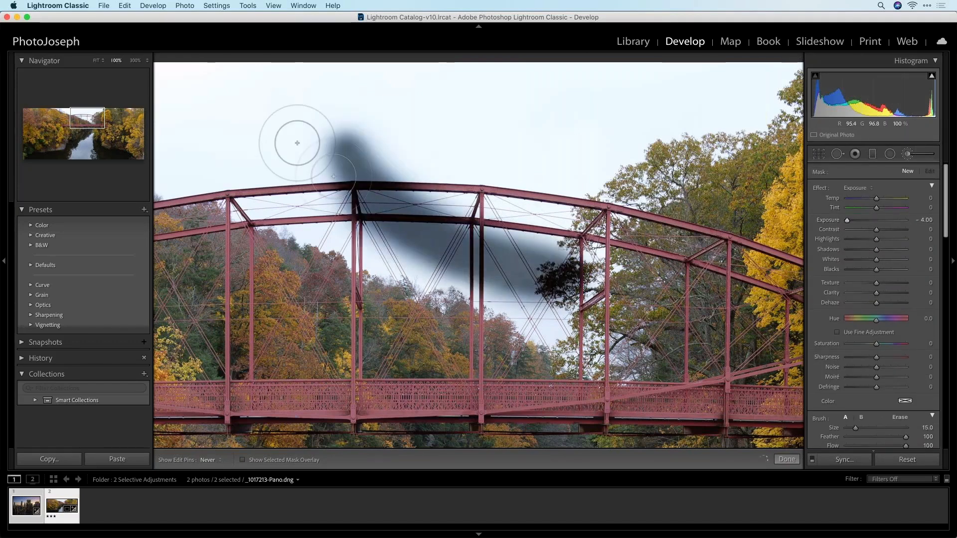
{"action": "left_click_drag", "start_coordinate": [297, 144], "coordinate": [288, 128]}
{"action": "key", "text": "super+z"}
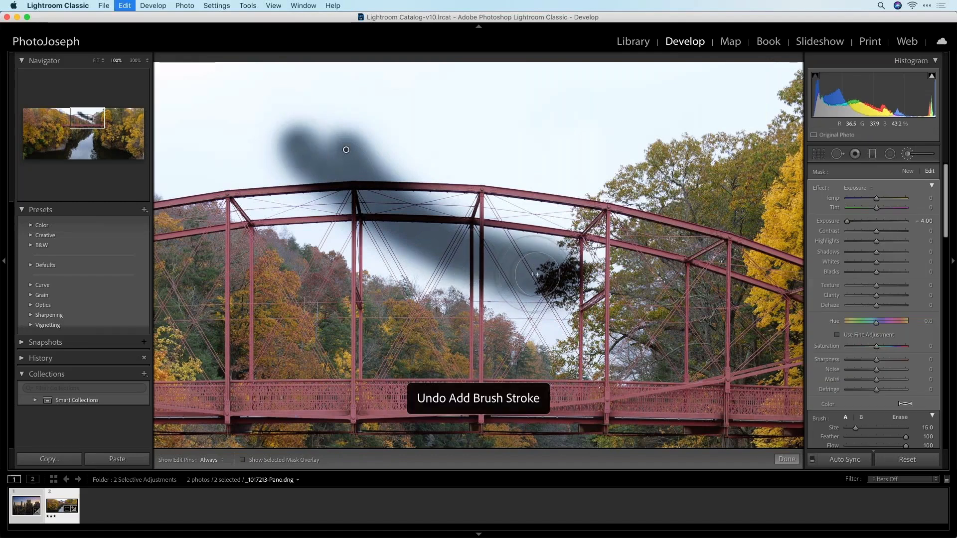
Step: Turn on Auto Mask, try a brush stroke from the sky across the bridge's arch, and undo it
{"action": "scroll", "coordinate": [849, 214], "scroll_direction": "down", "scroll_amount": 5}
{"action": "left_click", "coordinate": [837, 213]}
{"action": "mouse_move", "coordinate": [355, 158]}
{"action": "left_mouse_down"}
{"action": "mouse_move", "coordinate": [414, 227]}
{"action": "mouse_move", "coordinate": [439, 241]}
{"action": "mouse_move", "coordinate": [388, 192]}
{"action": "mouse_move", "coordinate": [454, 250]}
{"action": "left_mouse_up"}
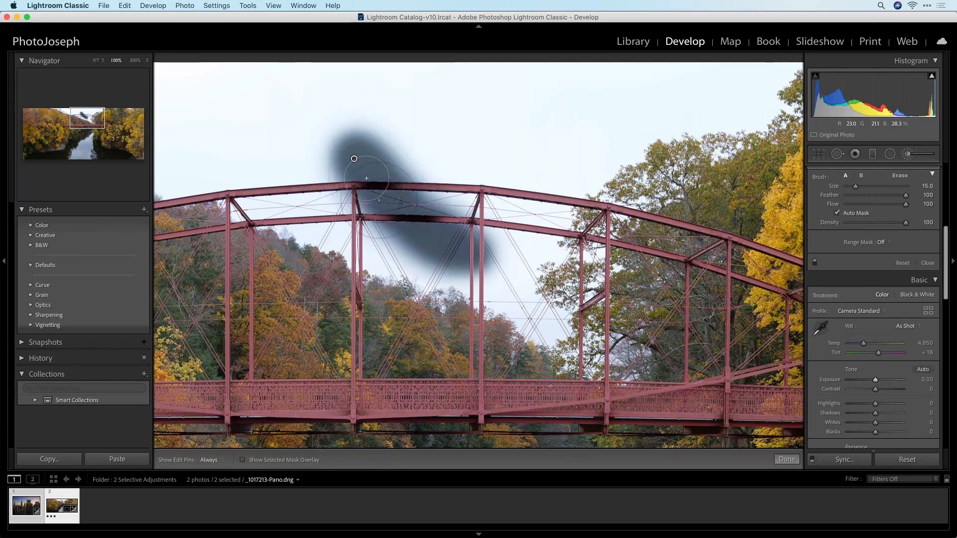
{"action": "key", "text": "super+z"}
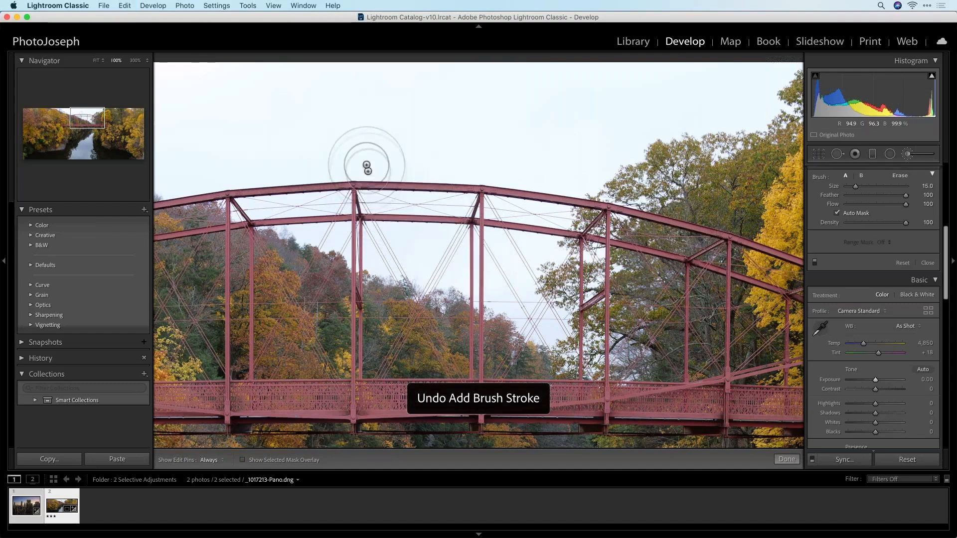
Step: Paint the sky above and between the bridge's arch beams and cables with the Auto Mask brush, checking it without the pin
{"action": "mouse_move", "coordinate": [378, 168]}
{"action": "left_mouse_down"}
{"action": "mouse_move", "coordinate": [366, 164]}
{"action": "mouse_move", "coordinate": [387, 198]}
{"action": "left_mouse_up"}
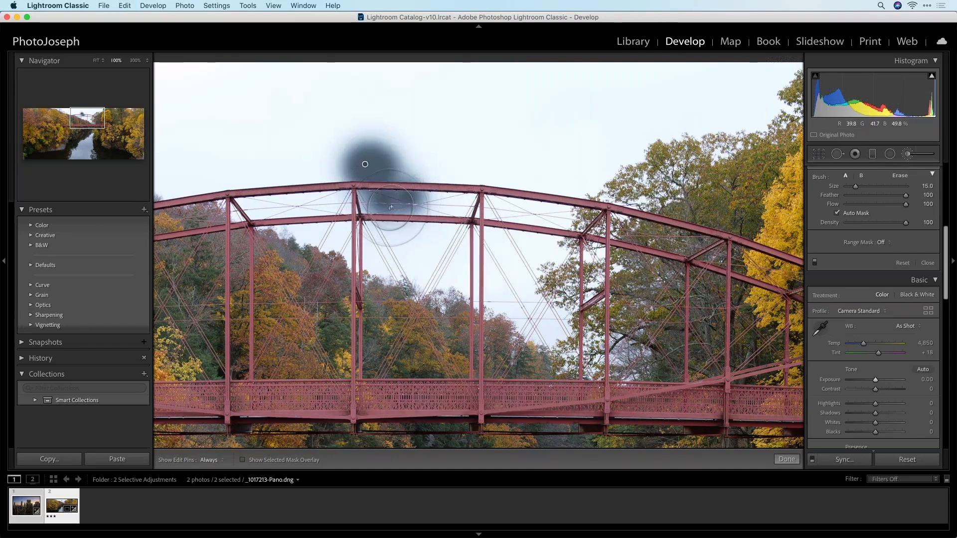
{"action": "mouse_move", "coordinate": [391, 205]}
{"action": "left_mouse_down"}
{"action": "mouse_move", "coordinate": [457, 209]}
{"action": "mouse_move", "coordinate": [413, 196]}
{"action": "mouse_move", "coordinate": [422, 195]}
{"action": "mouse_move", "coordinate": [410, 175]}
{"action": "mouse_move", "coordinate": [451, 176]}
{"action": "left_mouse_up"}
{"action": "key", "text": "h"}
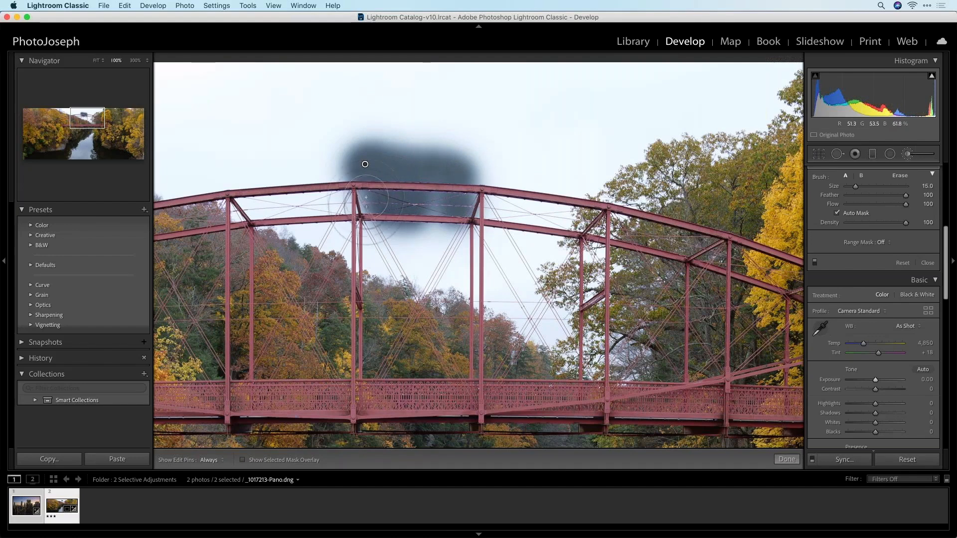
{"action": "mouse_move", "coordinate": [430, 219]}
{"action": "left_mouse_down"}
{"action": "mouse_move", "coordinate": [420, 244]}
{"action": "mouse_move", "coordinate": [420, 235]}
{"action": "mouse_move", "coordinate": [441, 234]}
{"action": "mouse_move", "coordinate": [399, 250]}
{"action": "mouse_move", "coordinate": [406, 275]}
{"action": "mouse_move", "coordinate": [424, 261]}
{"action": "mouse_move", "coordinate": [472, 260]}
{"action": "mouse_move", "coordinate": [479, 249]}
{"action": "mouse_move", "coordinate": [494, 274]}
{"action": "mouse_move", "coordinate": [467, 259]}
{"action": "mouse_move", "coordinate": [499, 284]}
{"action": "mouse_move", "coordinate": [518, 269]}
{"action": "mouse_move", "coordinate": [496, 244]}
{"action": "mouse_move", "coordinate": [545, 245]}
{"action": "left_mouse_up"}
{"action": "key", "text": "h"}
{"action": "left_click", "coordinate": [532, 219]}
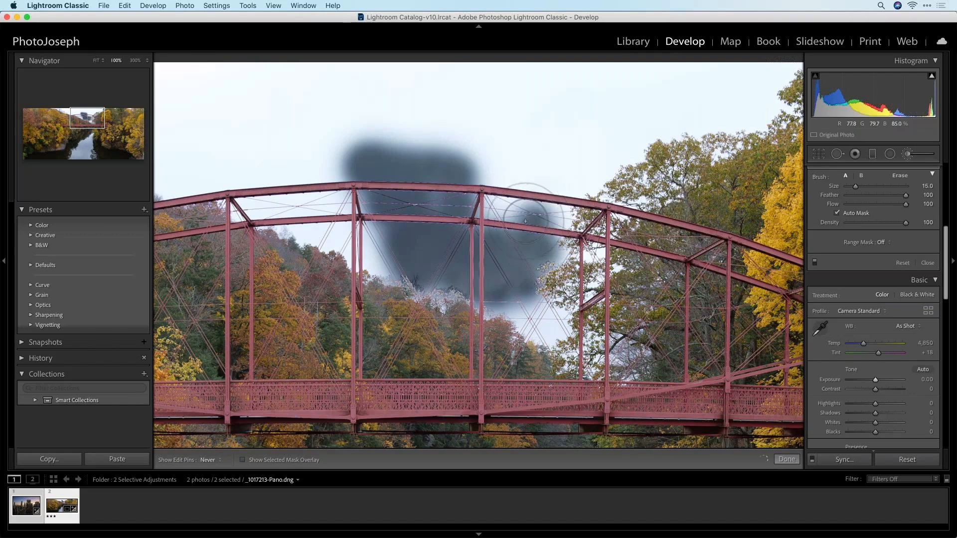
{"action": "left_click", "coordinate": [504, 214]}
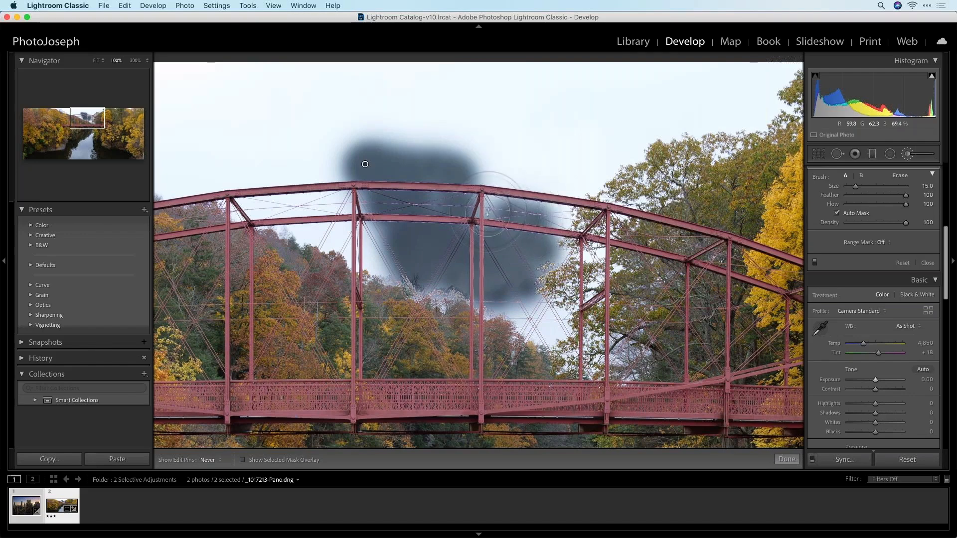
{"action": "key", "text": "h"}
{"action": "mouse_move", "coordinate": [529, 203]}
{"action": "left_mouse_down"}
{"action": "mouse_move", "coordinate": [574, 192]}
{"action": "mouse_move", "coordinate": [563, 219]}
{"action": "mouse_move", "coordinate": [579, 222]}
{"action": "mouse_move", "coordinate": [558, 244]}
{"action": "left_mouse_up"}
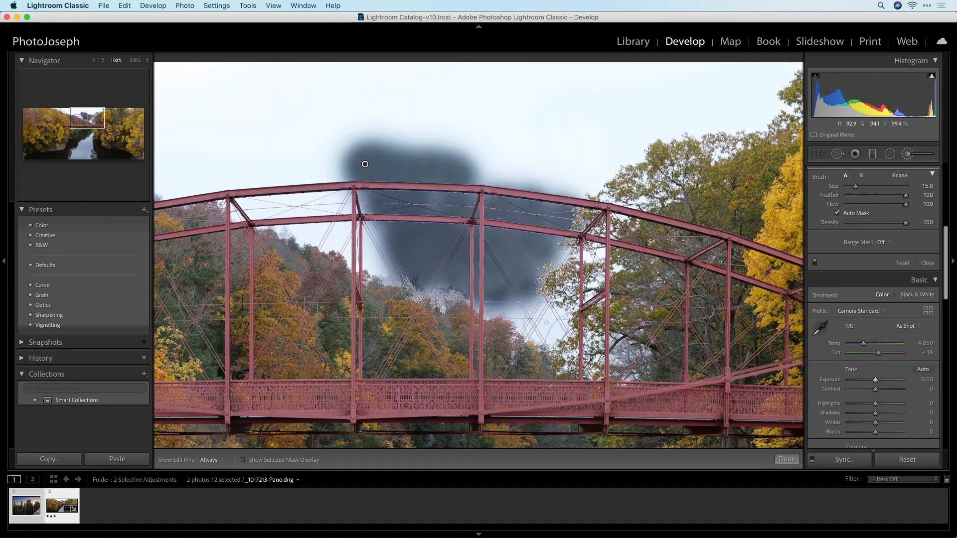
{"action": "mouse_move", "coordinate": [349, 242]}
{"action": "left_mouse_down"}
{"action": "mouse_move", "coordinate": [381, 237]}
{"action": "mouse_move", "coordinate": [368, 190]}
{"action": "mouse_move", "coordinate": [490, 174]}
{"action": "mouse_move", "coordinate": [537, 179]}
{"action": "mouse_move", "coordinate": [352, 167]}
{"action": "left_mouse_up"}
{"action": "key", "text": "h"}
{"action": "key", "text": "h"}
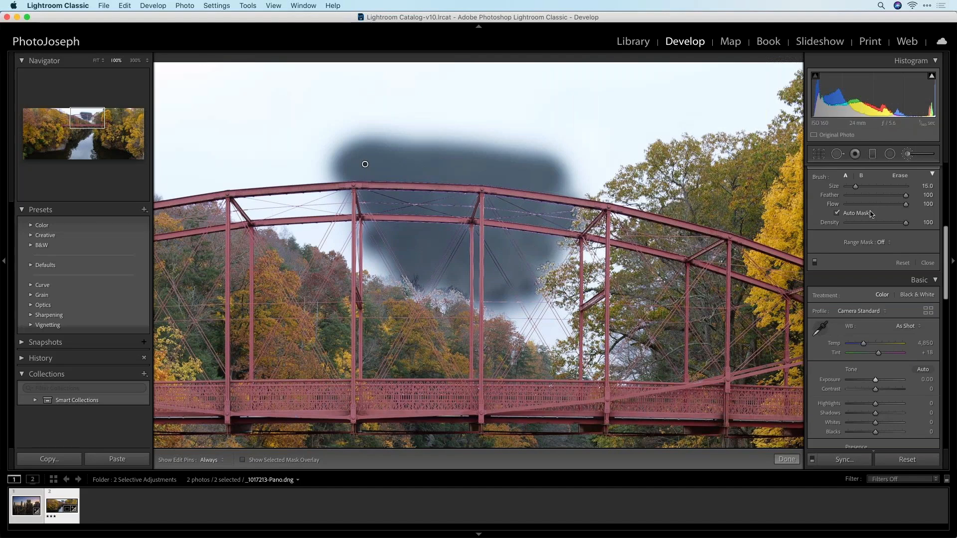
Step: Set the brushed sky's exposure to -2.58 and examine the mask edges around the bridge at 300% and 200%
{"action": "scroll", "coordinate": [871, 213], "scroll_direction": "up", "scroll_amount": 5}
{"action": "mouse_move", "coordinate": [861, 222]}
{"action": "left_mouse_down"}
{"action": "mouse_move", "coordinate": [873, 222]}
{"action": "mouse_move", "coordinate": [858, 223]}
{"action": "left_mouse_up"}
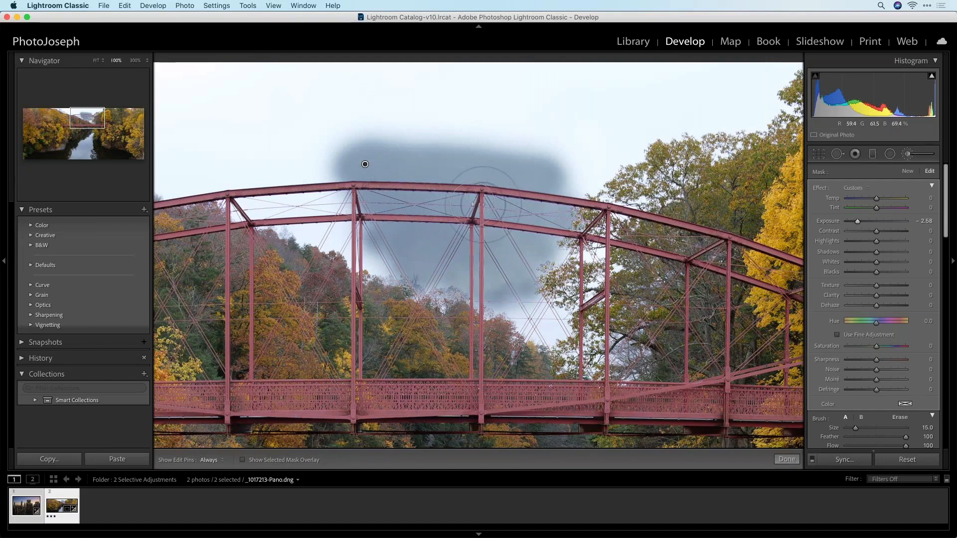
{"action": "left_click", "coordinate": [137, 60]}
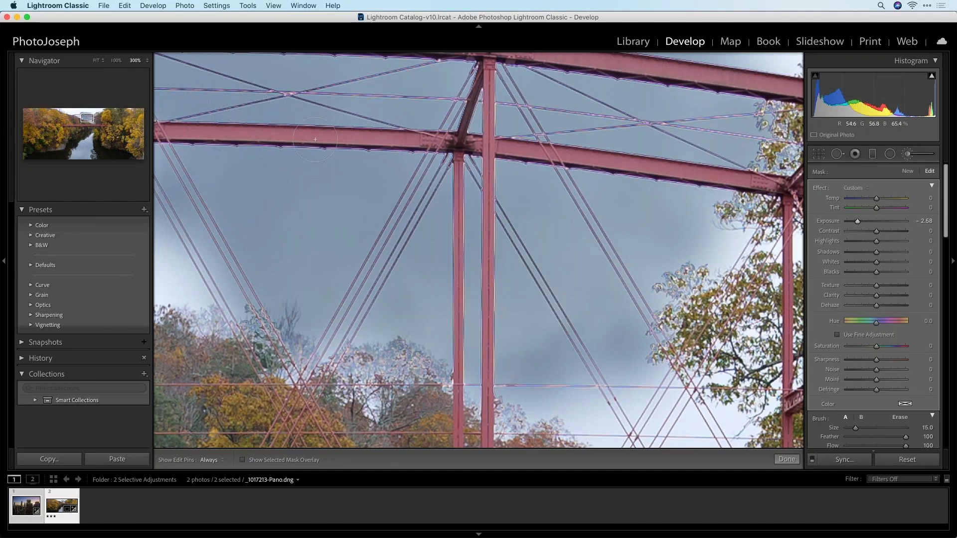
{"action": "left_click", "coordinate": [147, 60]}
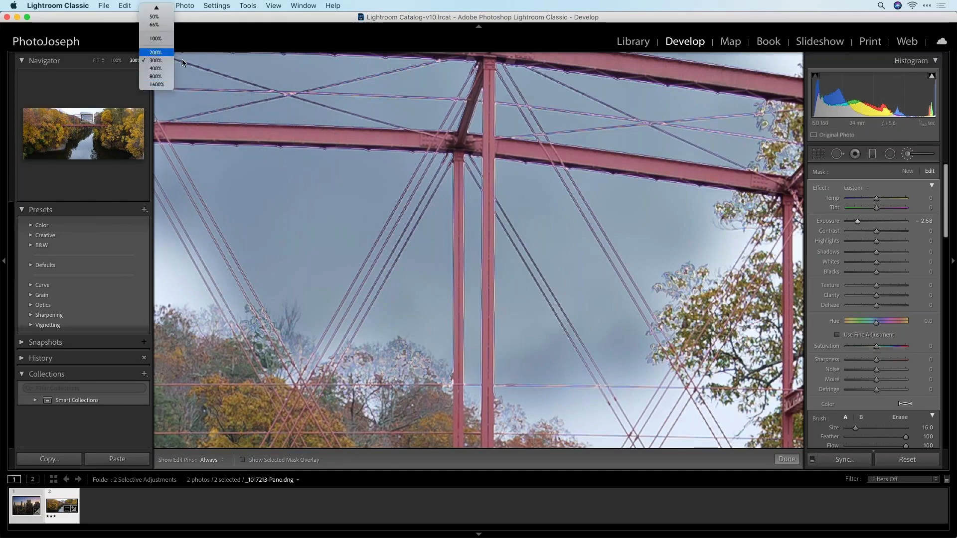
{"action": "key", "text": "Return"}
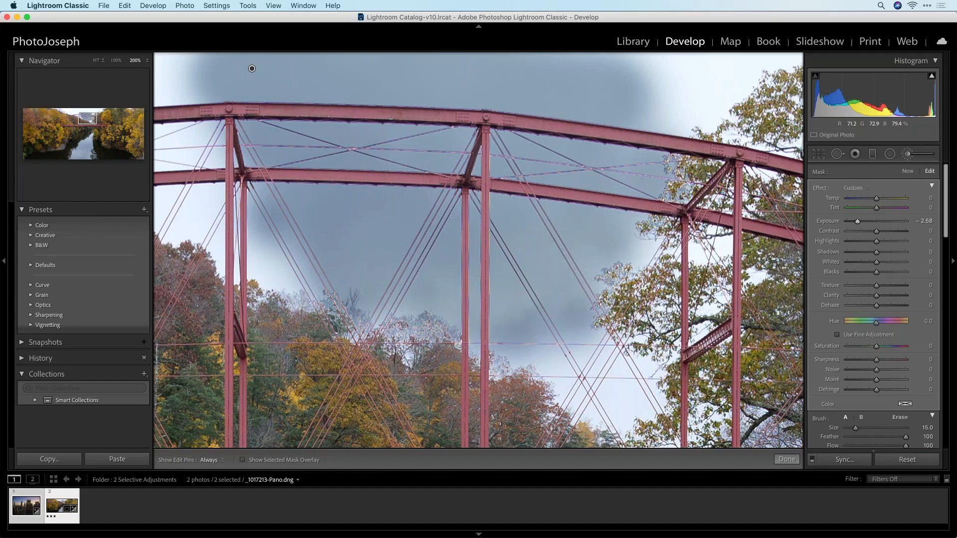
{"action": "scroll", "coordinate": [867, 389], "scroll_direction": "down", "scroll_amount": 3}
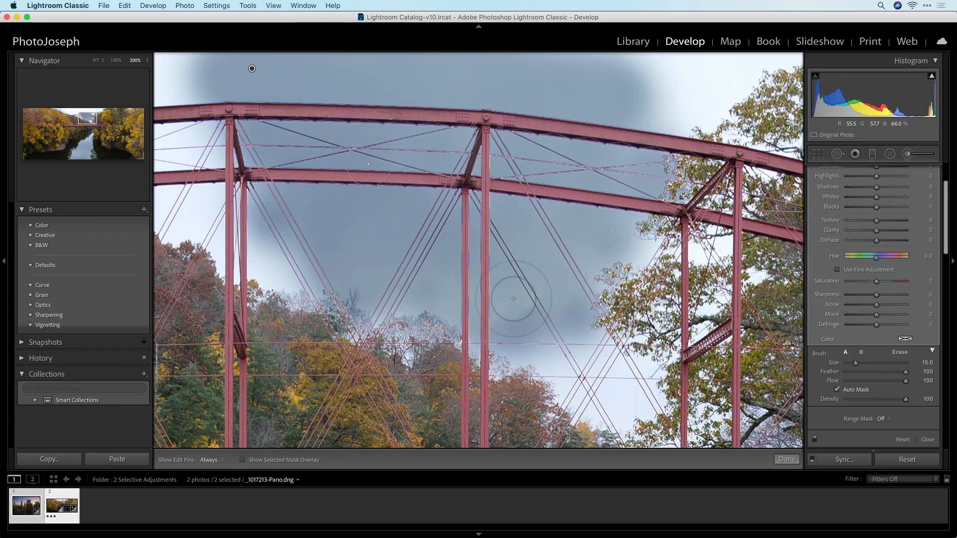
Step: Switch to DxO PhotoLab 4 and add a local adjustment control point on the sky inside the bridge's arch, enlarging its radius
{"action": "key", "text": "super+Tab"}
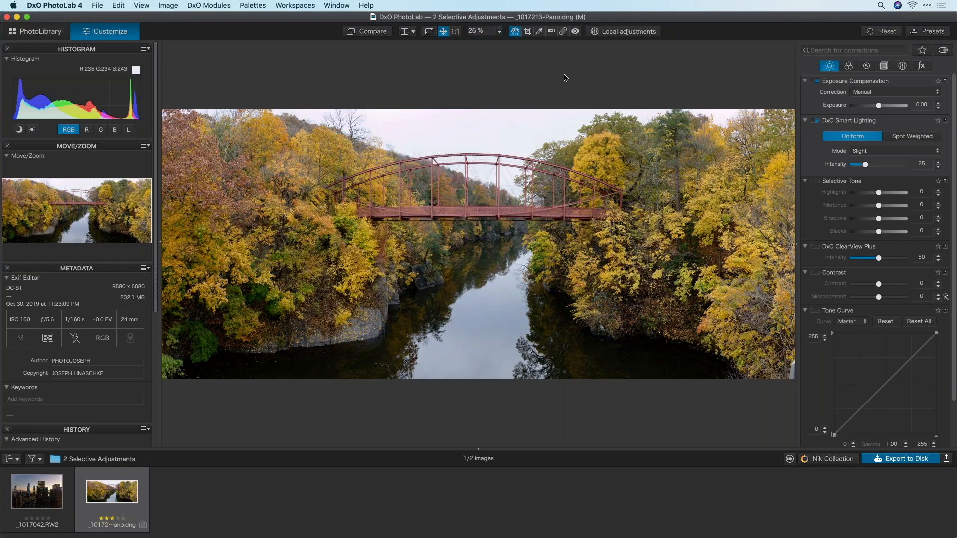
{"action": "left_click", "coordinate": [617, 33]}
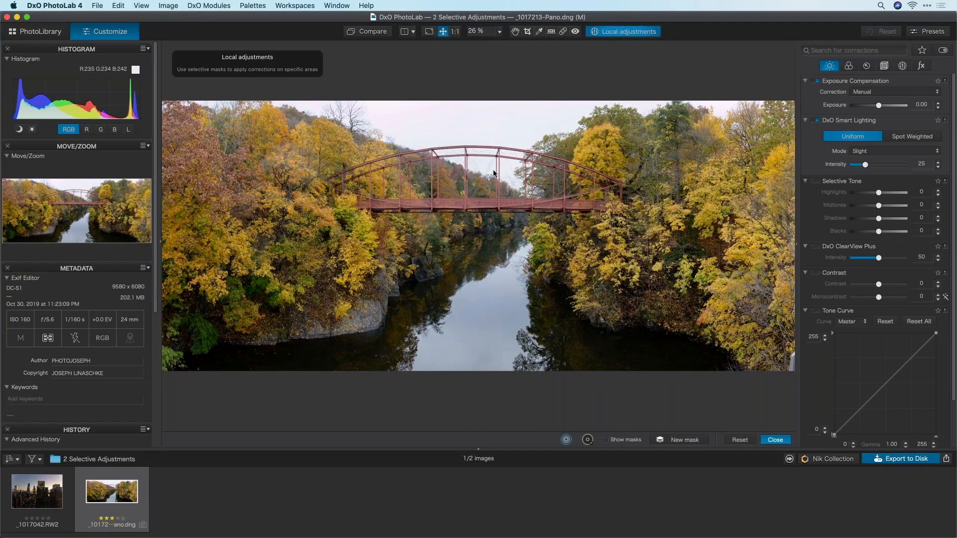
{"action": "right_click", "coordinate": [494, 173]}
{"action": "left_click", "coordinate": [494, 142]}
{"action": "left_click", "coordinate": [481, 162]}
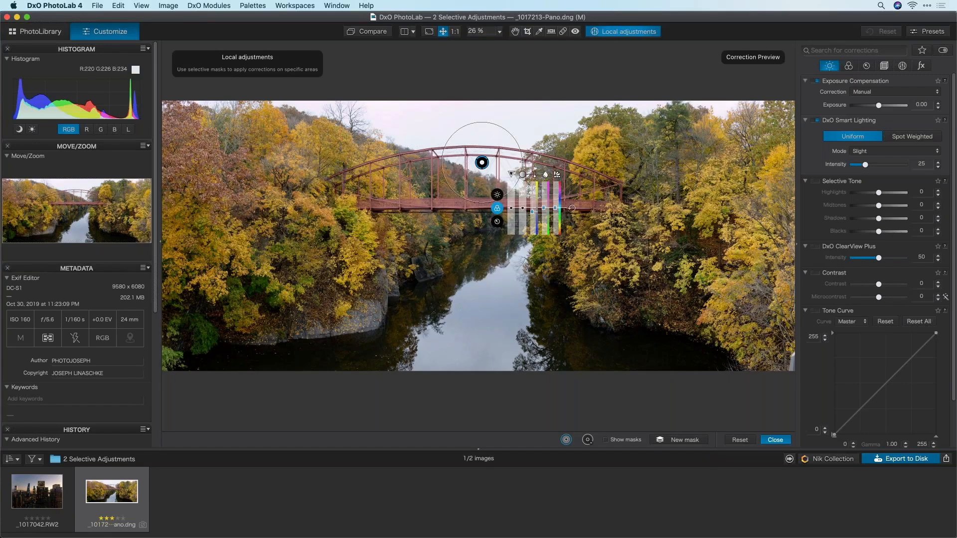
{"action": "left_click_drag", "start_coordinate": [506, 194], "coordinate": [580, 288]}
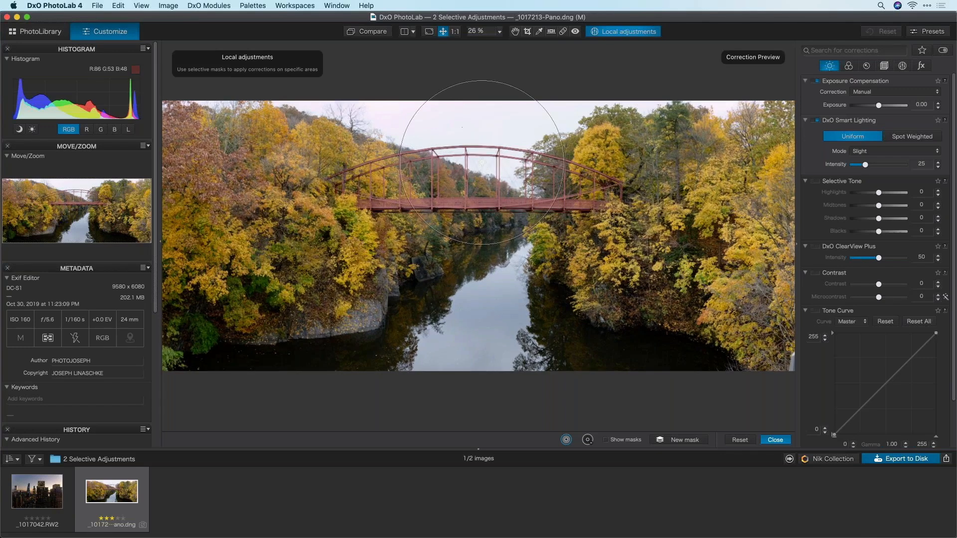
Step: Show the mask at 1:1 and place a negative control point on the bridge's upper arch, enlarging its radius
{"action": "left_click", "coordinate": [611, 441]}
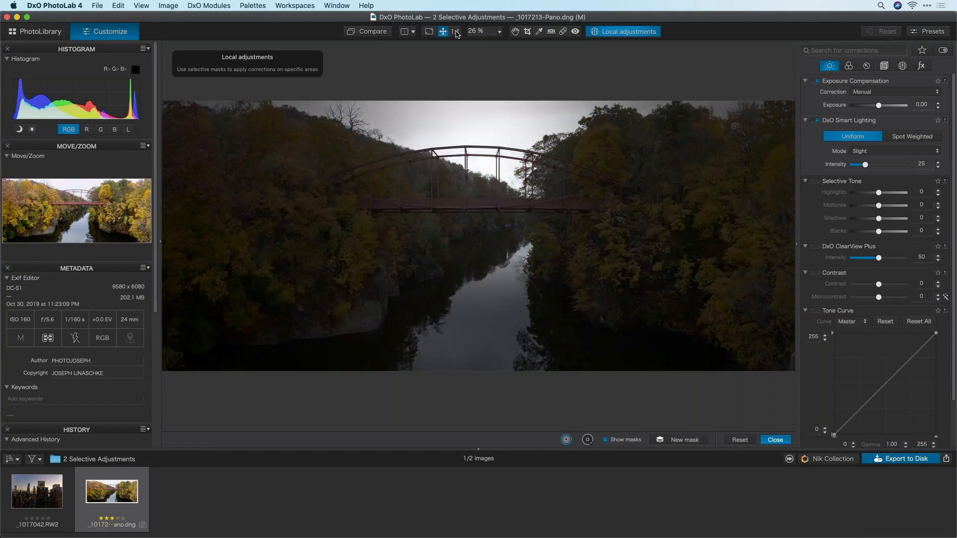
{"action": "left_click", "coordinate": [456, 32]}
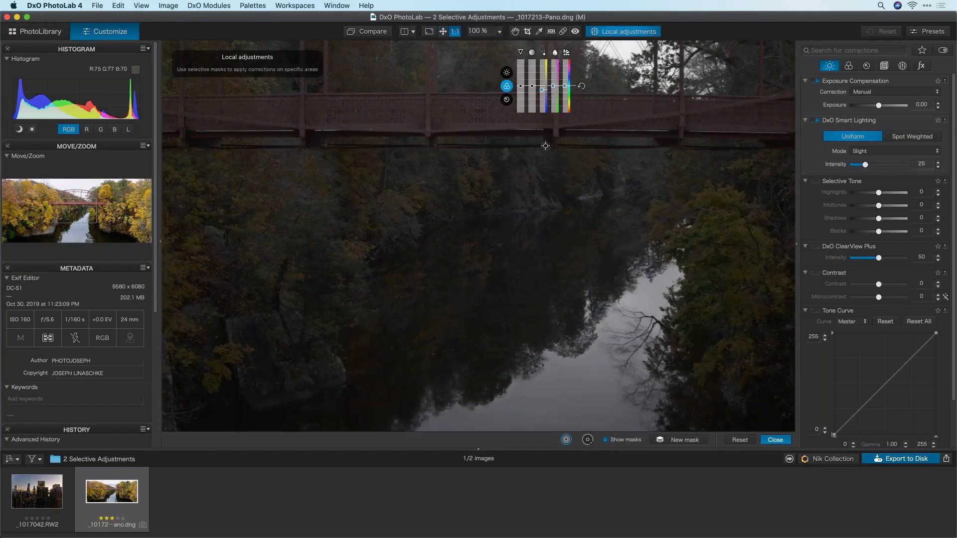
{"action": "left_click_drag", "start_coordinate": [645, 125], "coordinate": [562, 359]}
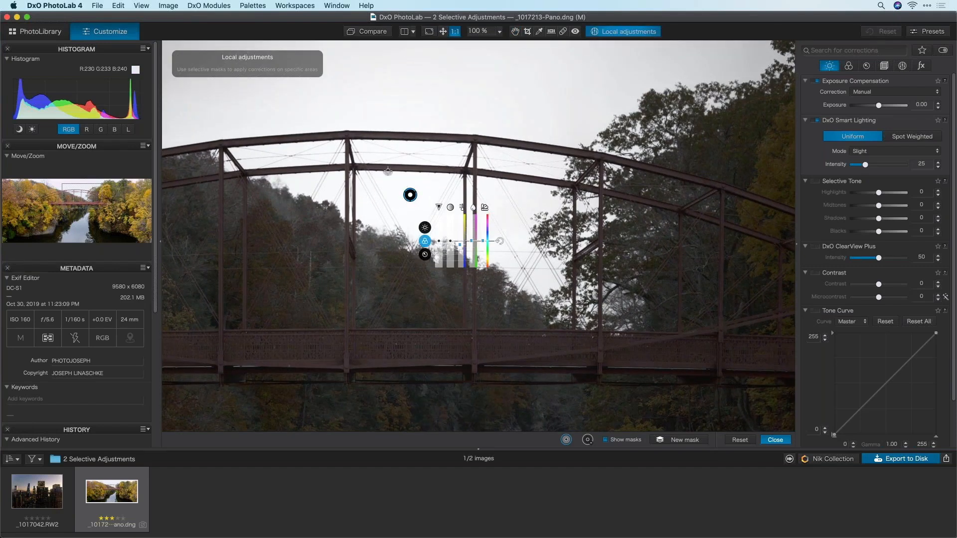
{"action": "left_click", "coordinate": [410, 195]}
{"action": "left_click", "coordinate": [588, 440]}
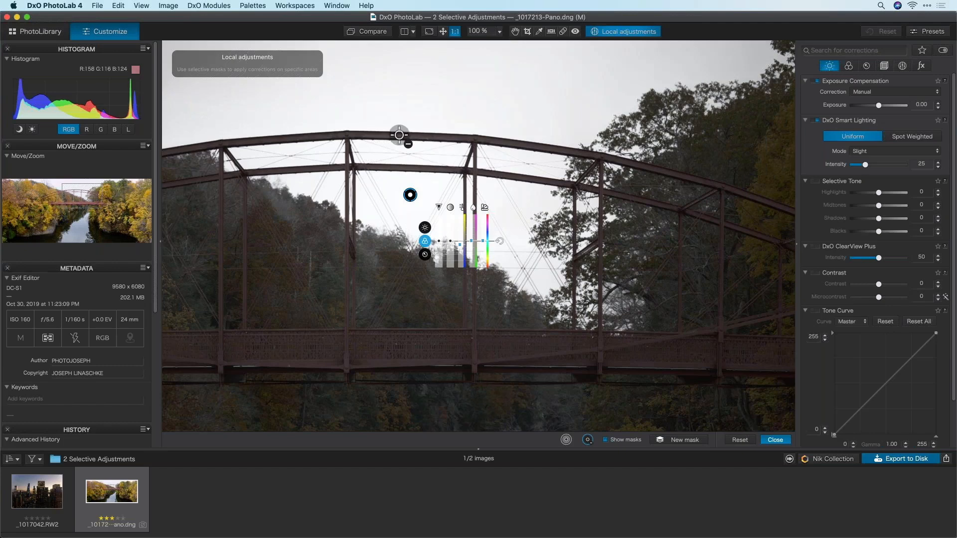
{"action": "left_click", "coordinate": [399, 134]}
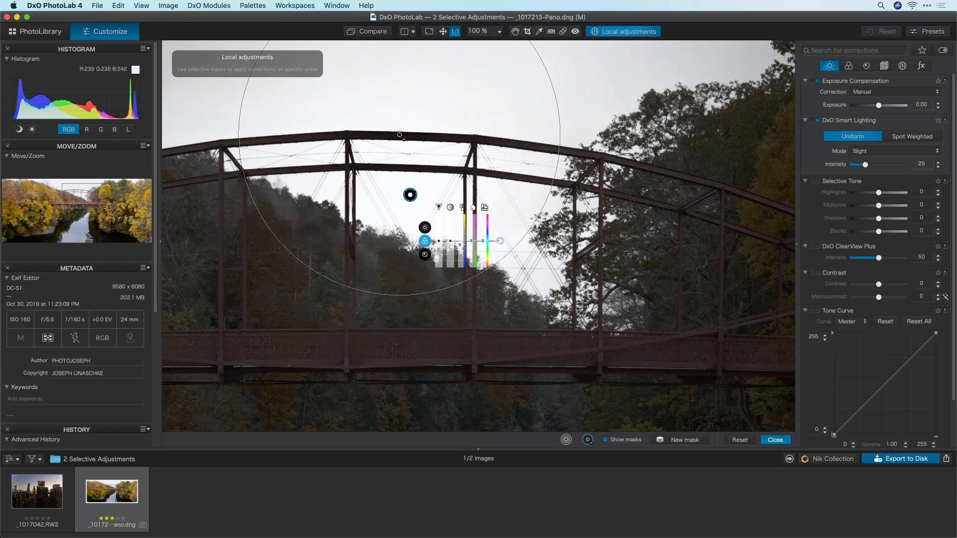
{"action": "left_click_drag", "start_coordinate": [554, 177], "coordinate": [631, 196]}
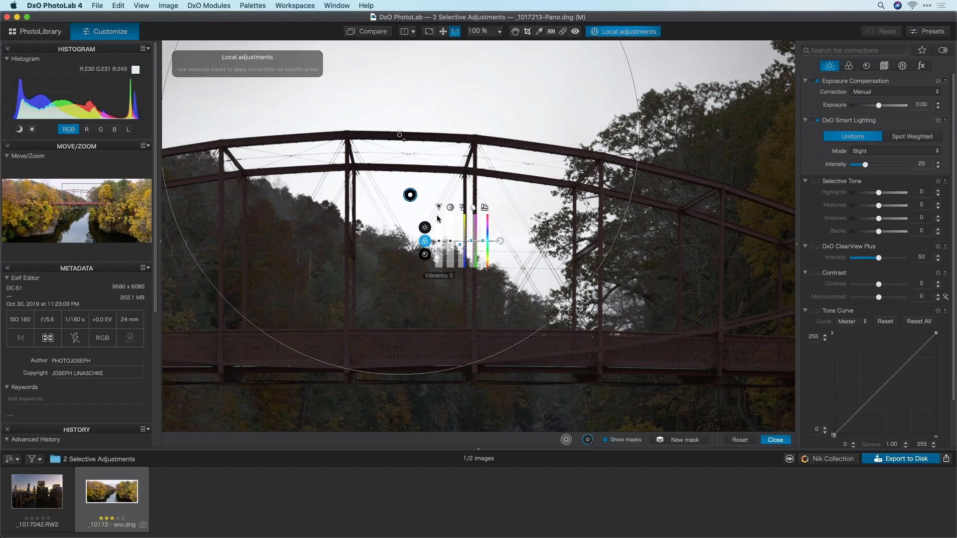
Step: Hide the mask, lower the sky control point's exposure, and check the darkened sky around the bridge at 200%
{"action": "left_click", "coordinate": [619, 443]}
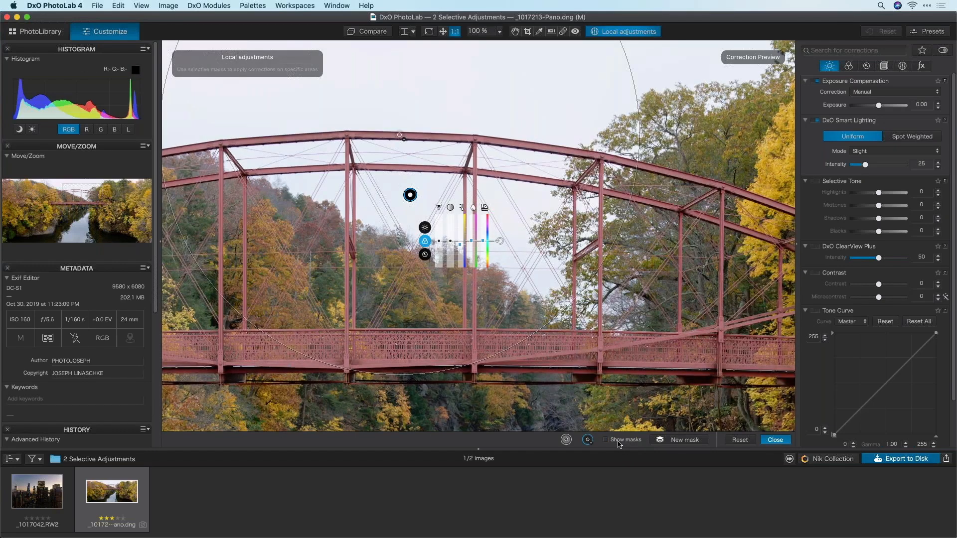
{"action": "left_click", "coordinate": [425, 228]}
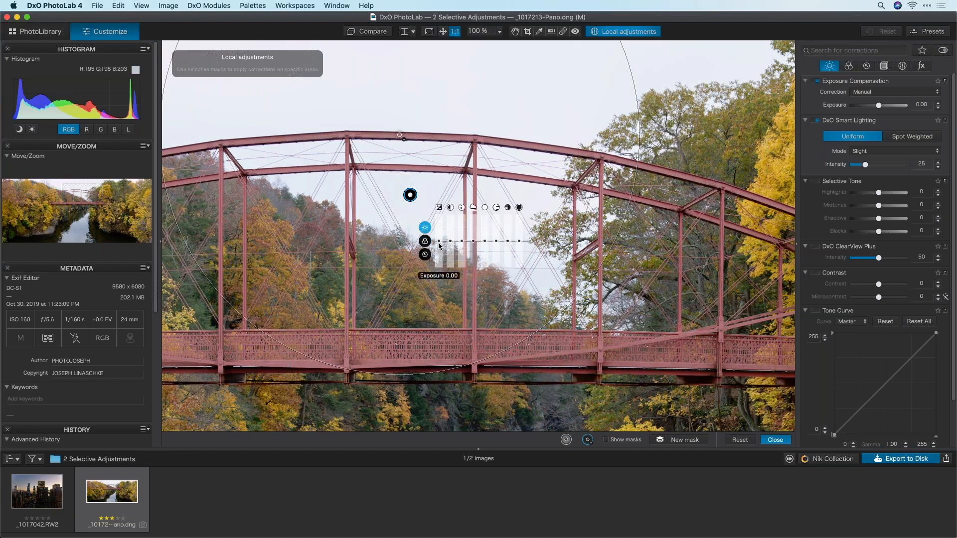
{"action": "left_click_drag", "start_coordinate": [439, 248], "coordinate": [439, 256]}
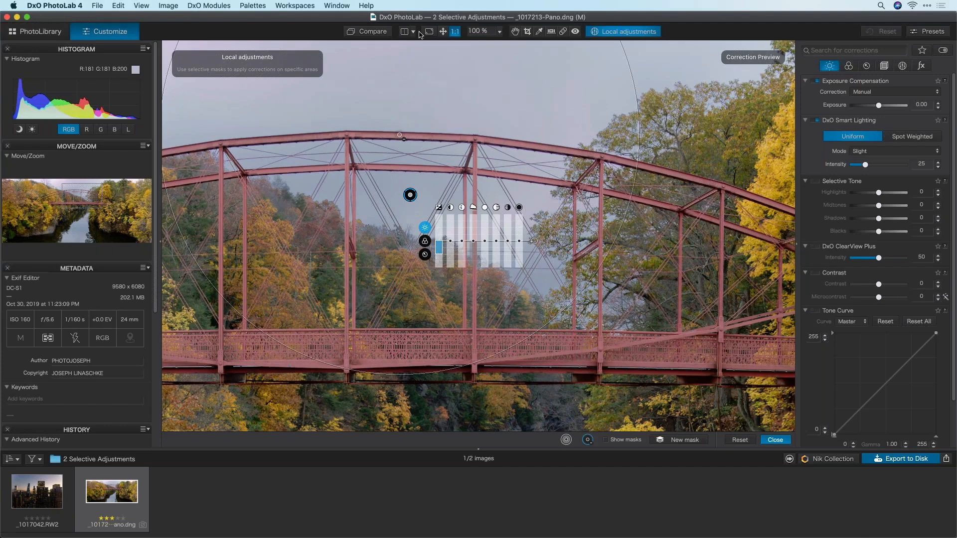
{"action": "left_click", "coordinate": [499, 31]}
{"action": "left_click", "coordinate": [478, 66]}
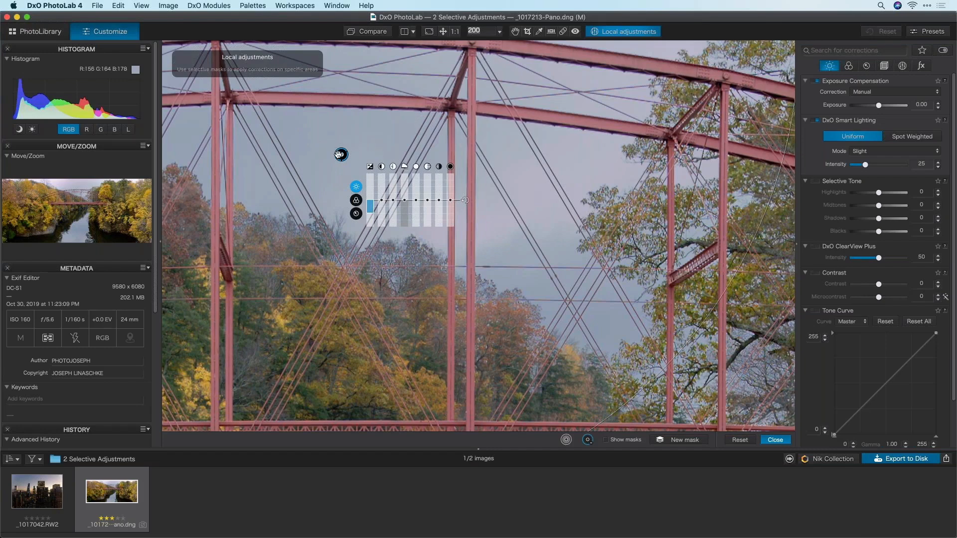
{"action": "left_click", "coordinate": [455, 31]}
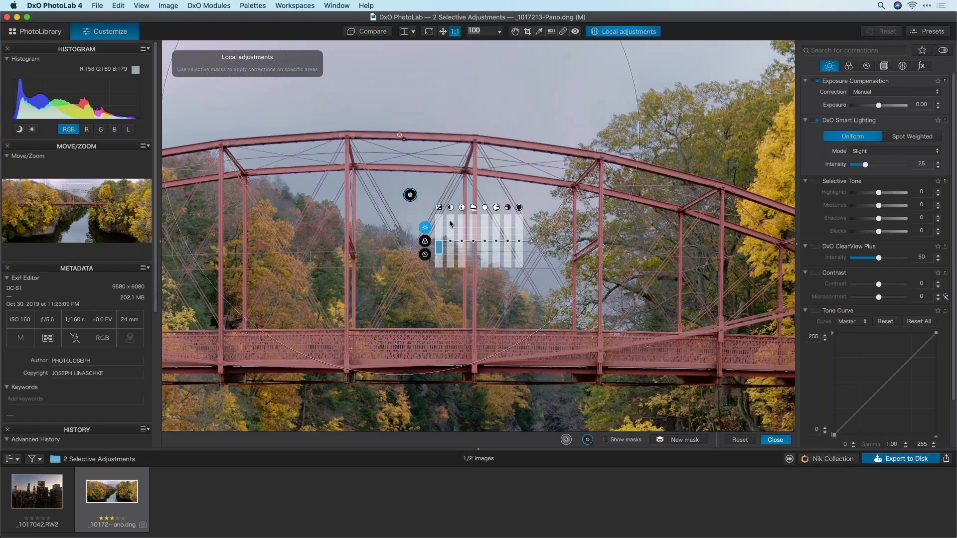
Step: Lessen the sky control point's darkening with the whole image in view and shift its color temperature cooler
{"action": "left_click", "coordinate": [443, 31]}
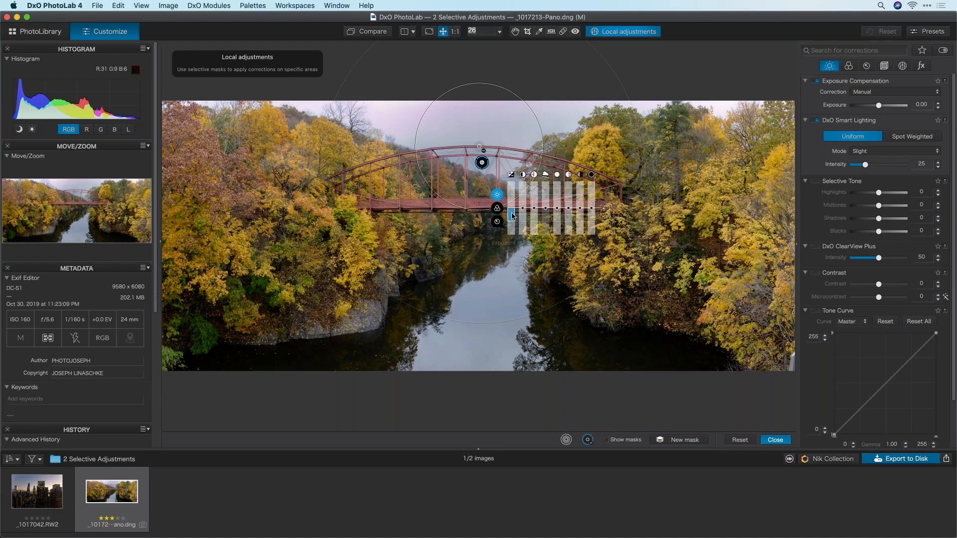
{"action": "left_click_drag", "start_coordinate": [514, 213], "coordinate": [514, 213]}
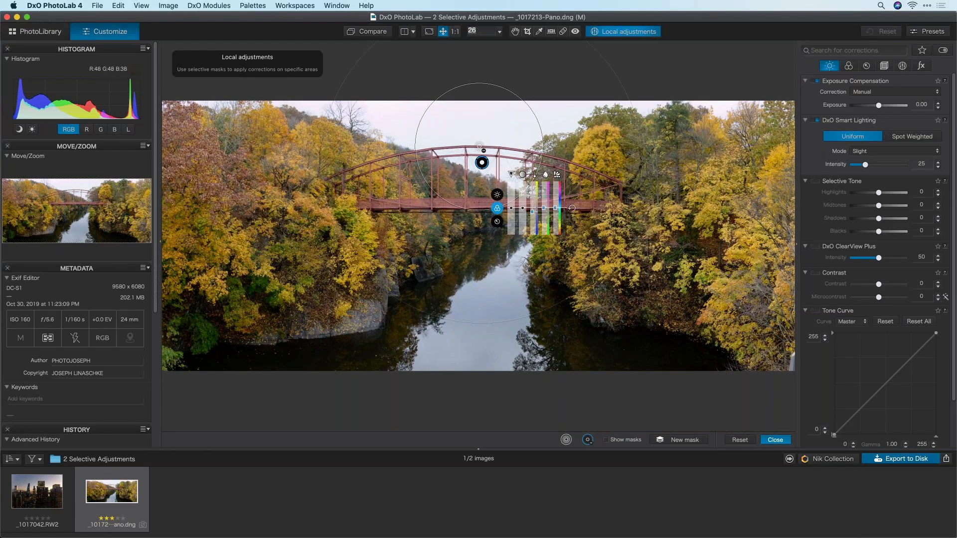
{"action": "left_click_drag", "start_coordinate": [534, 218], "coordinate": [534, 219]}
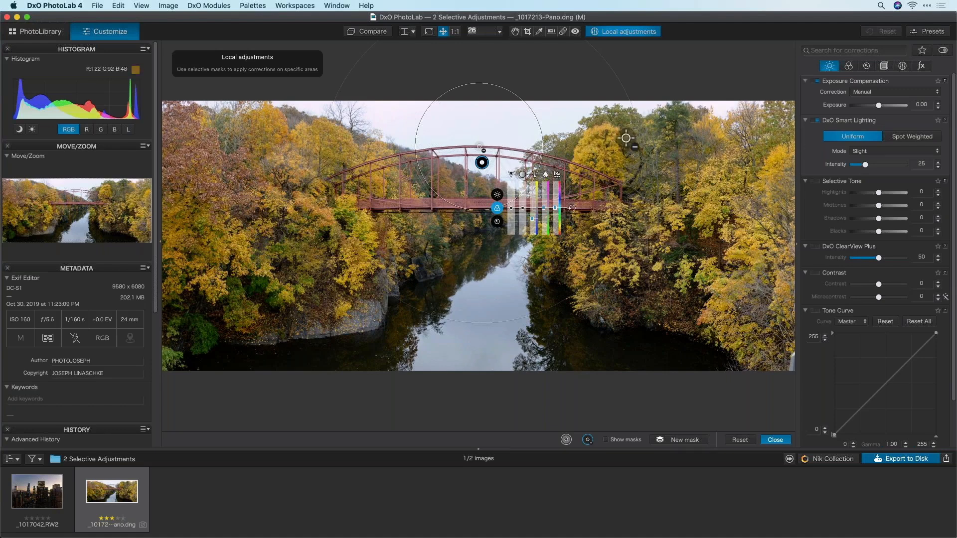
Step: Enlarge the negative control point's radius to span more of the bridge and cool the sky's color temperature further
{"action": "left_click", "coordinate": [543, 148]}
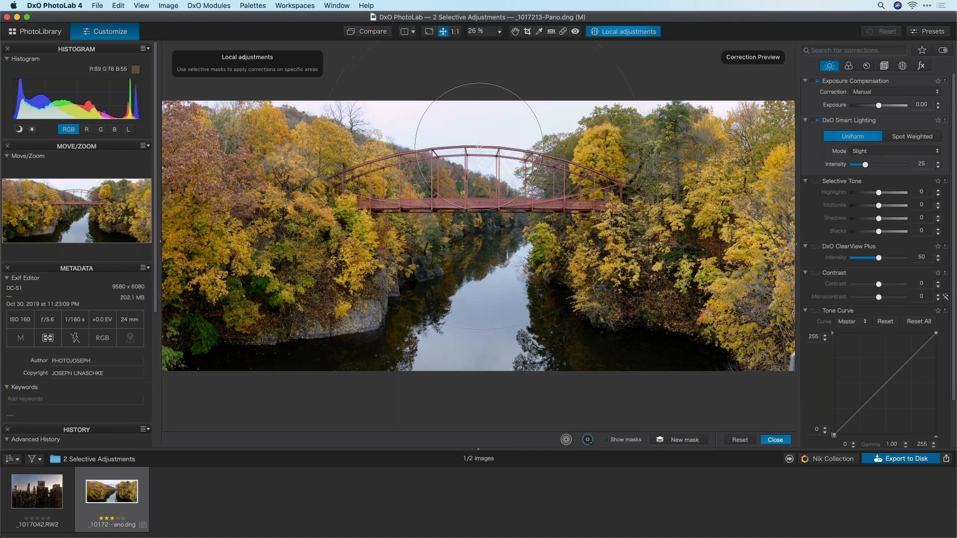
{"action": "left_click_drag", "start_coordinate": [543, 147], "coordinate": [585, 148]}
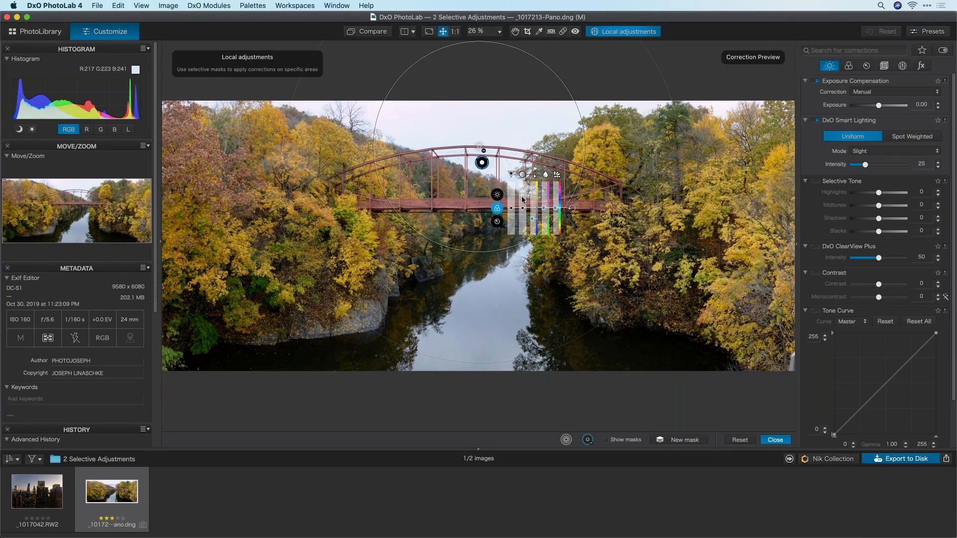
{"action": "left_click_drag", "start_coordinate": [532, 218], "coordinate": [532, 220]}
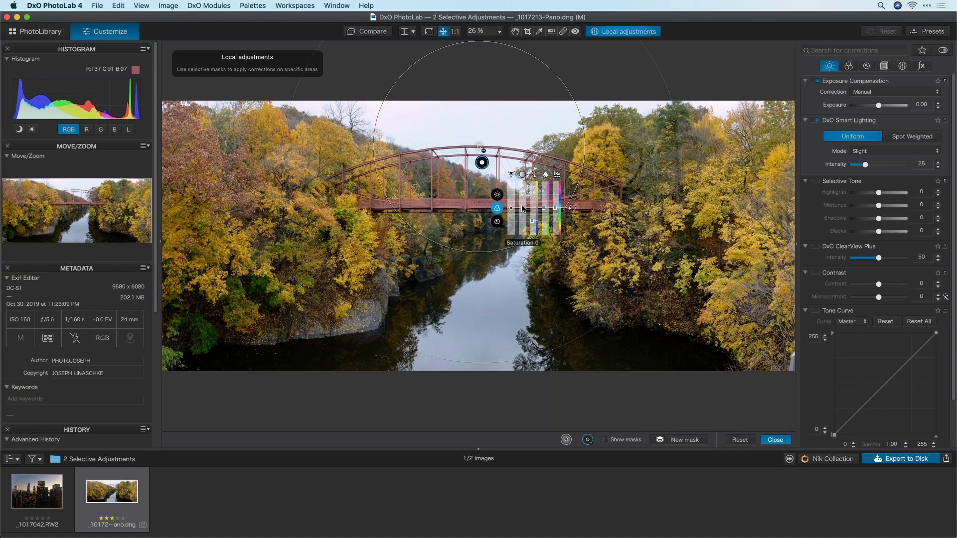
Step: Raise the sky control point's saturation to 15, fine-tune its exposure, and close the local adjustments
{"action": "mouse_move", "coordinate": [524, 209]}
{"action": "left_mouse_down"}
{"action": "mouse_move", "coordinate": [523, 184]}
{"action": "mouse_move", "coordinate": [519, 226]}
{"action": "left_mouse_up"}
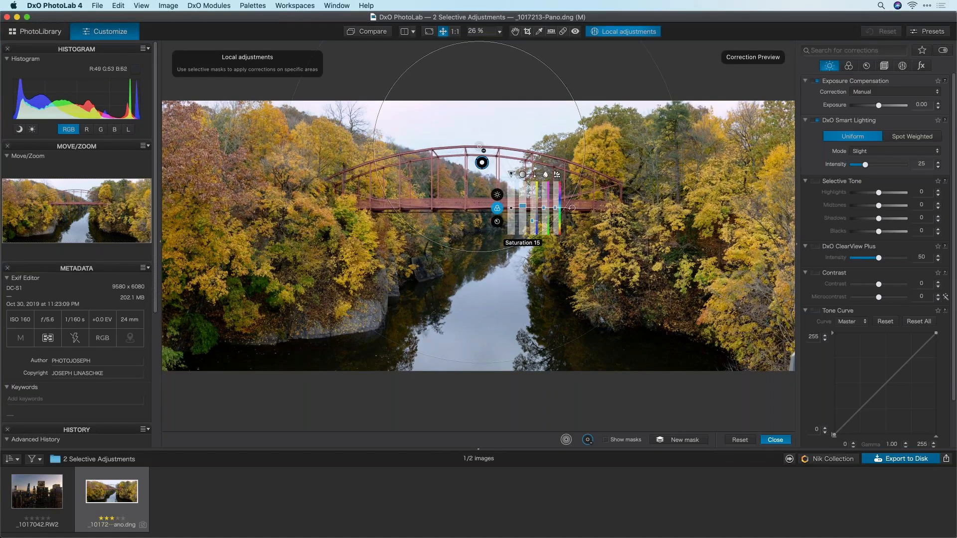
{"action": "left_click_drag", "start_coordinate": [513, 210], "coordinate": [514, 217]}
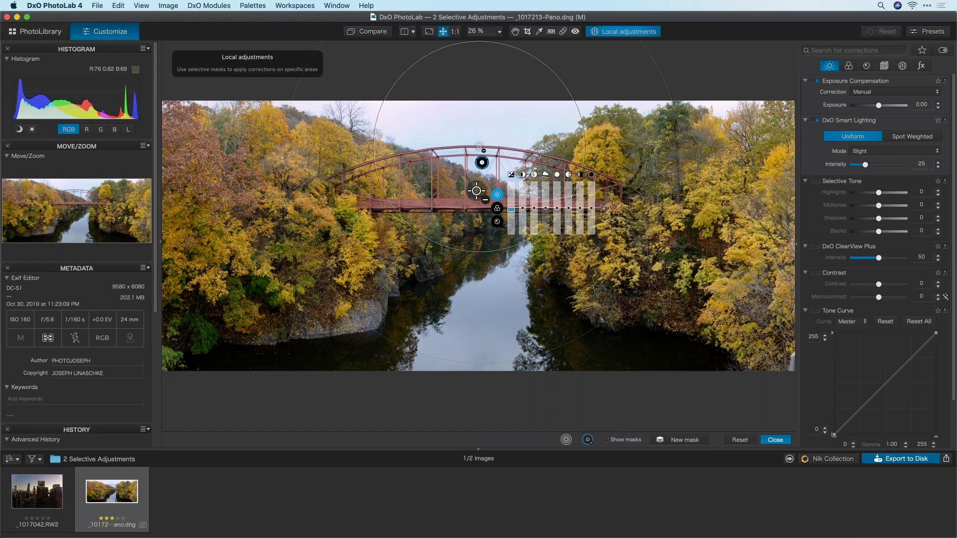
{"action": "left_click", "coordinate": [776, 440]}
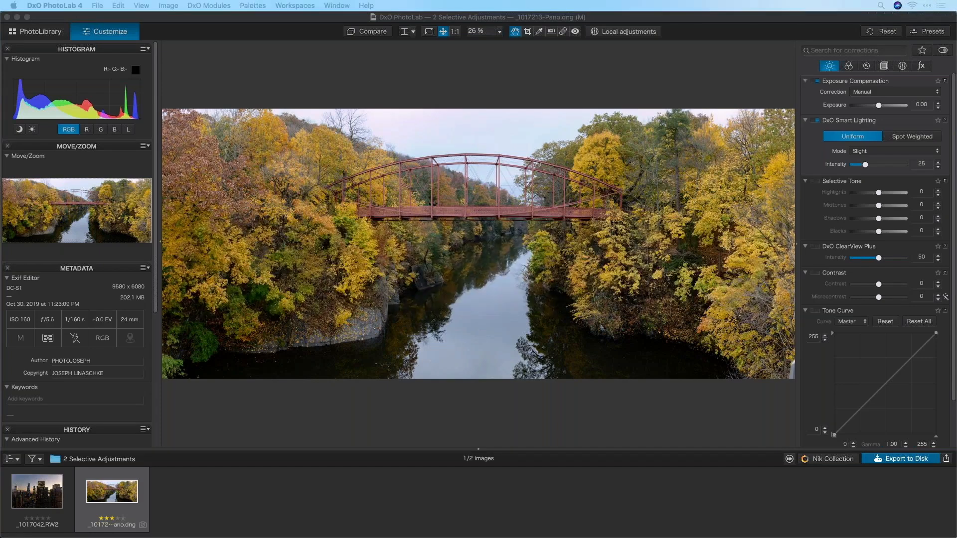
Step: Return to DxO PhotoLab 4 and open the Oregon ORF bar photo from the 1 Noise Reduction folder for customizing
{"action": "key", "text": "super+Tab"}
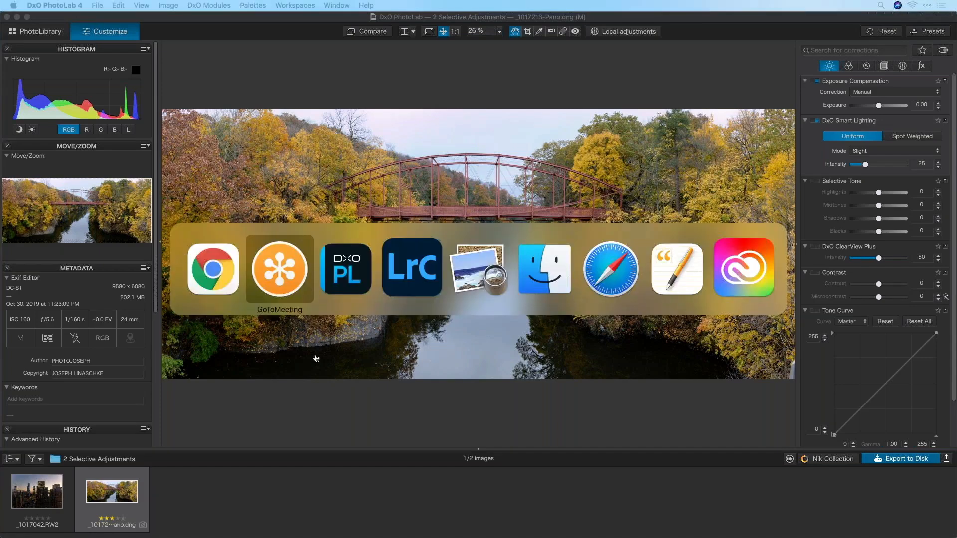
{"action": "left_click", "coordinate": [361, 272]}
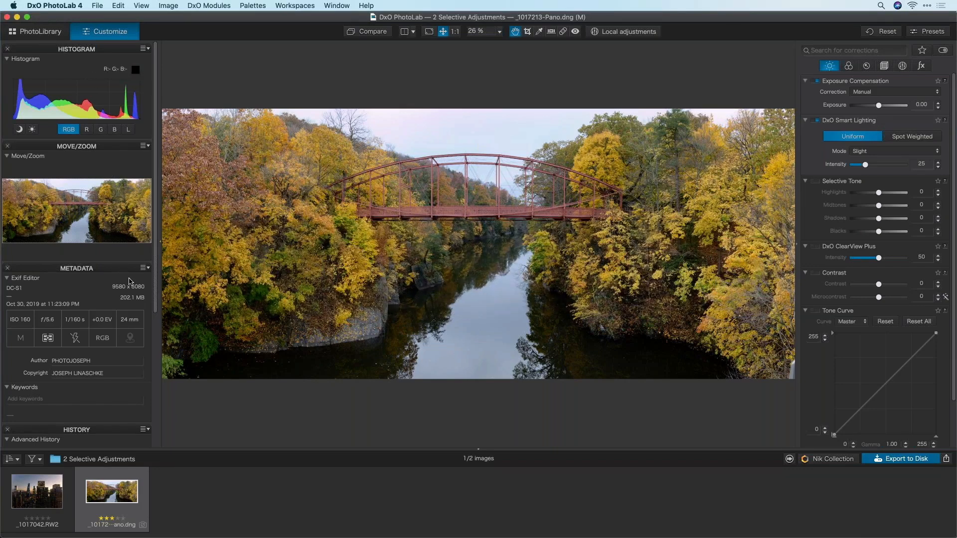
{"action": "key", "text": "super+l"}
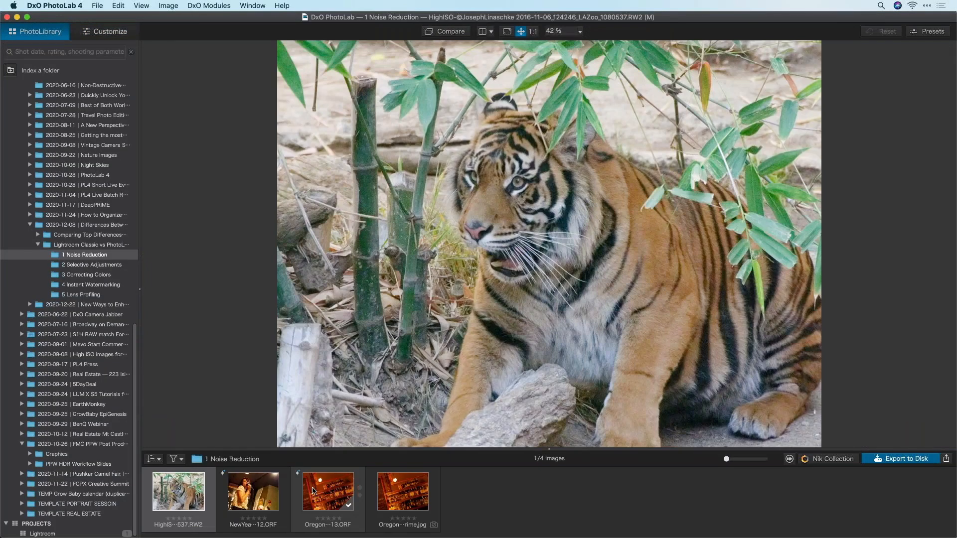
{"action": "left_click", "coordinate": [313, 491]}
{"action": "left_click", "coordinate": [108, 31]}
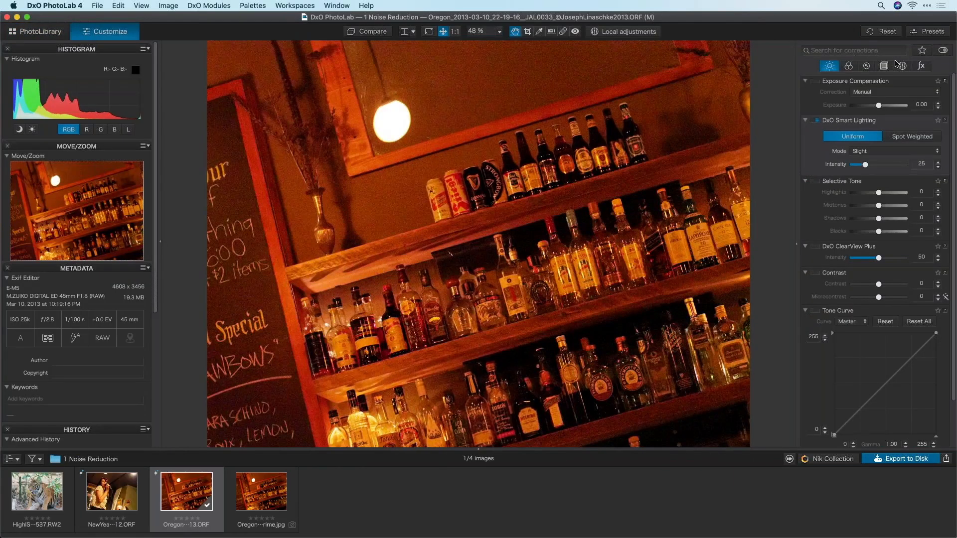
Step: Set the bar photo's DeepPRIME denoising to luminance 75 and dead pixels 67
{"action": "left_click", "coordinate": [901, 67]}
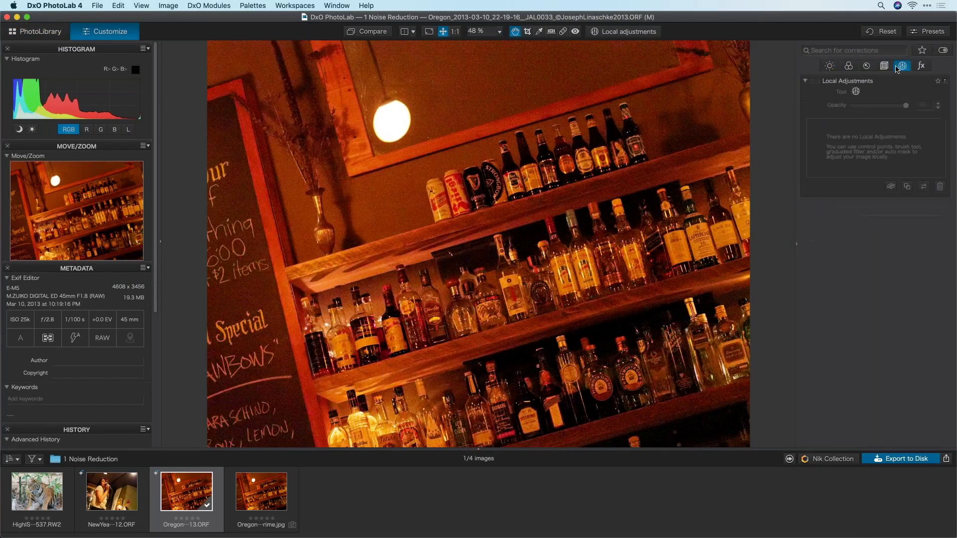
{"action": "left_click", "coordinate": [868, 66]}
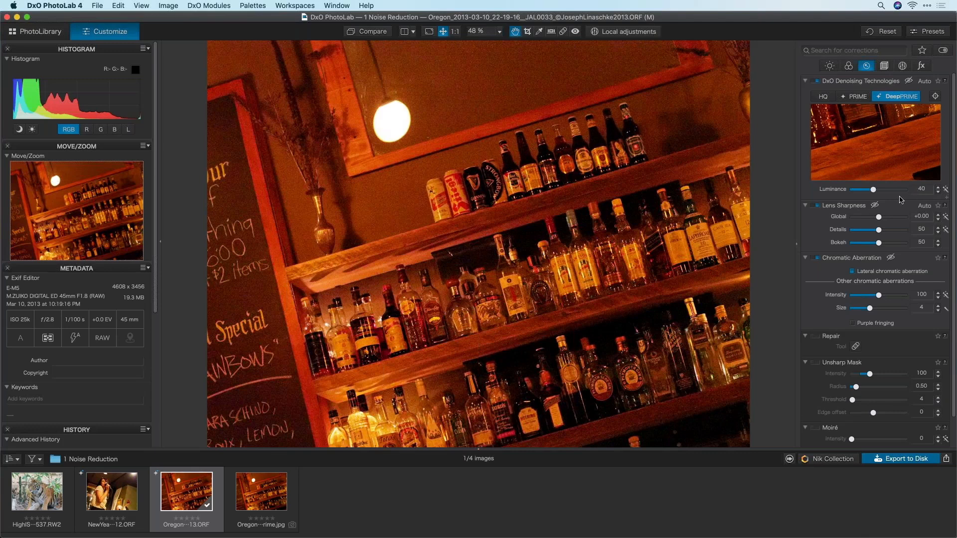
{"action": "left_click", "coordinate": [947, 200]}
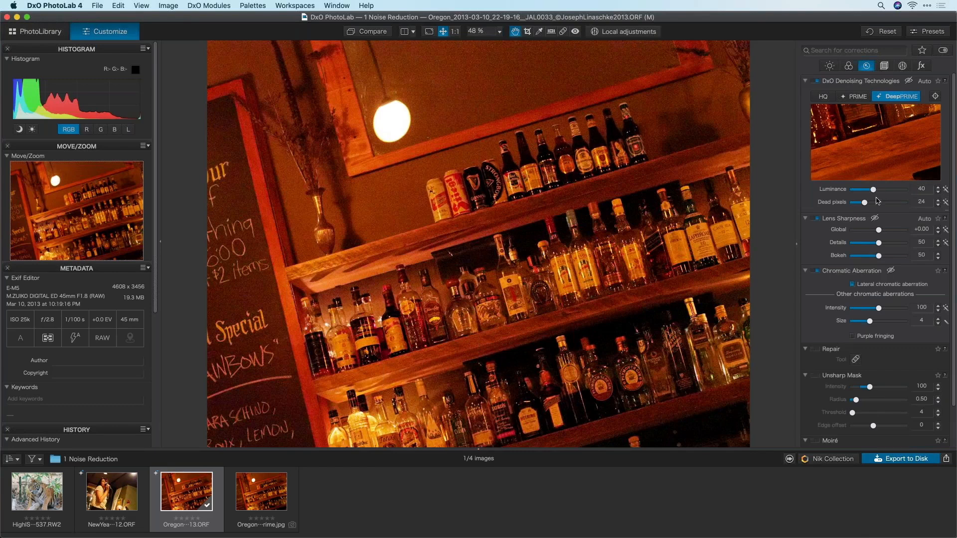
{"action": "mouse_move", "coordinate": [878, 192]}
{"action": "left_mouse_down"}
{"action": "mouse_move", "coordinate": [892, 190]}
{"action": "mouse_move", "coordinate": [889, 203]}
{"action": "left_mouse_up"}
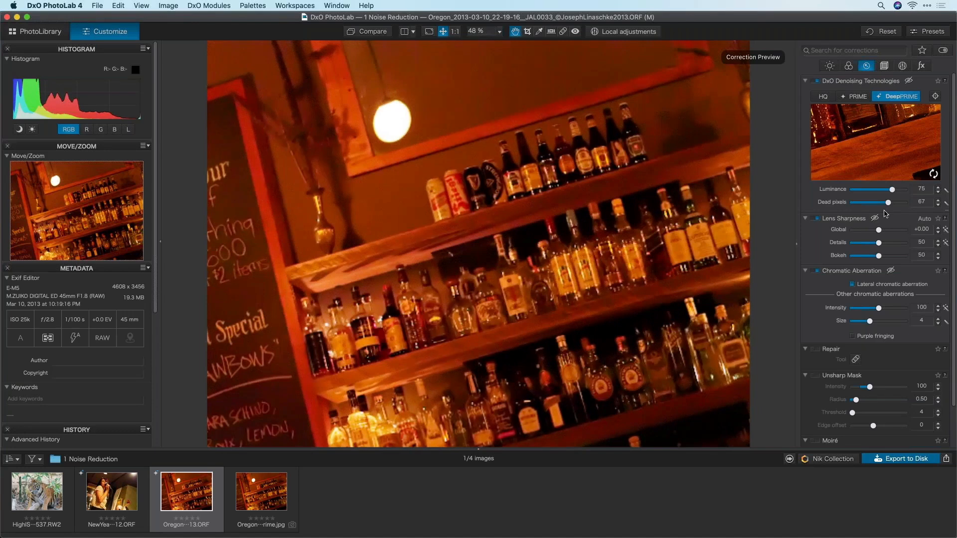
Step: Copy the bar photo's correction settings and paste only DxO Denoising Technologies onto the NewYearsEve ORF singer photo
{"action": "right_click", "coordinate": [188, 489]}
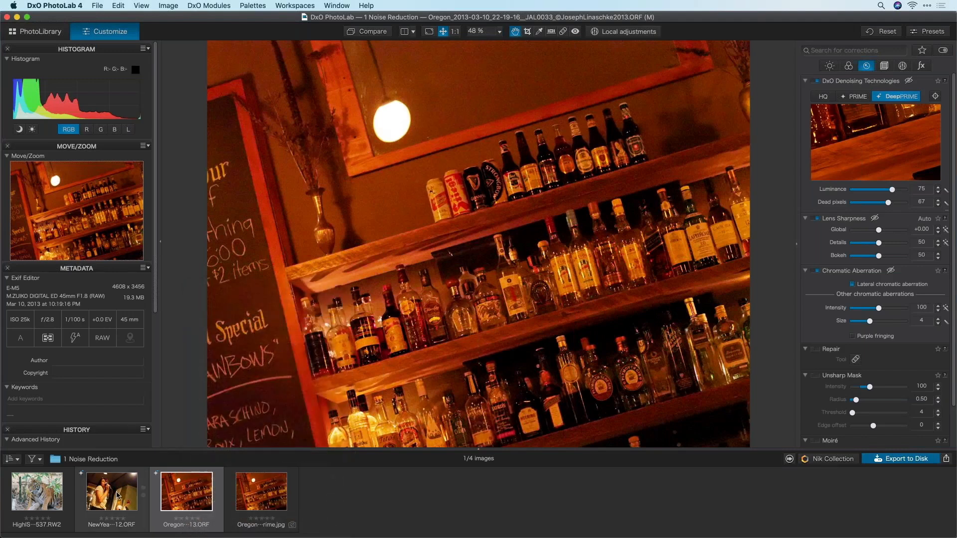
{"action": "left_click", "coordinate": [118, 496]}
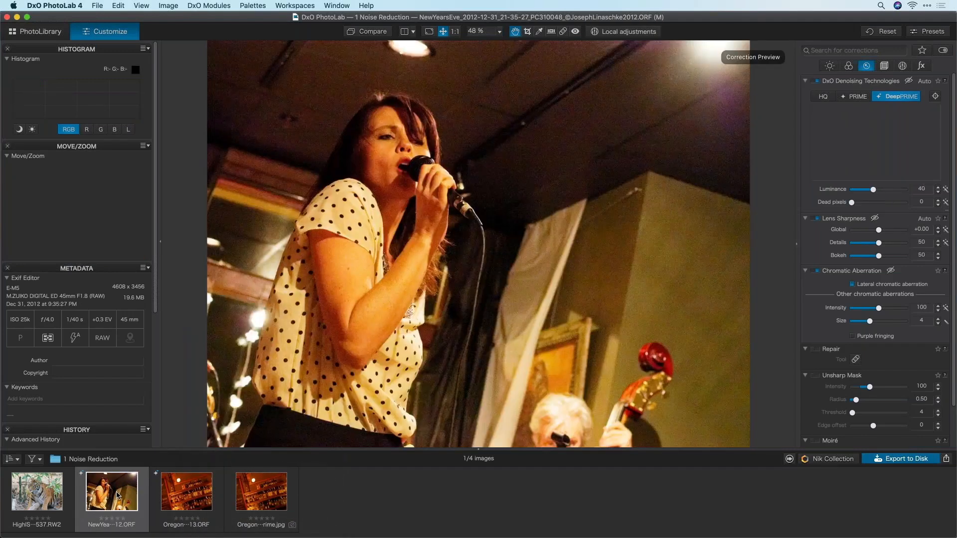
{"action": "right_click", "coordinate": [114, 493]}
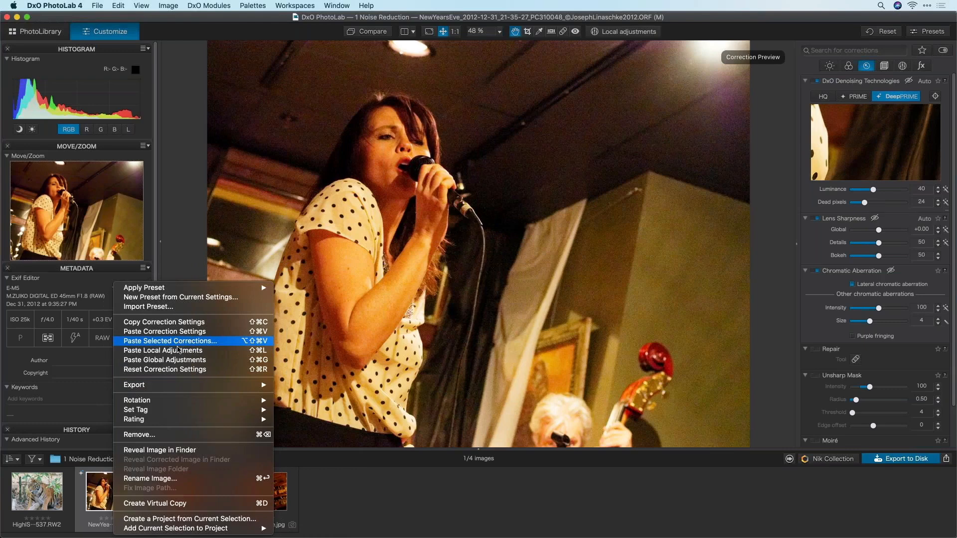
{"action": "left_click", "coordinate": [181, 344]}
{"action": "left_click", "coordinate": [525, 285]}
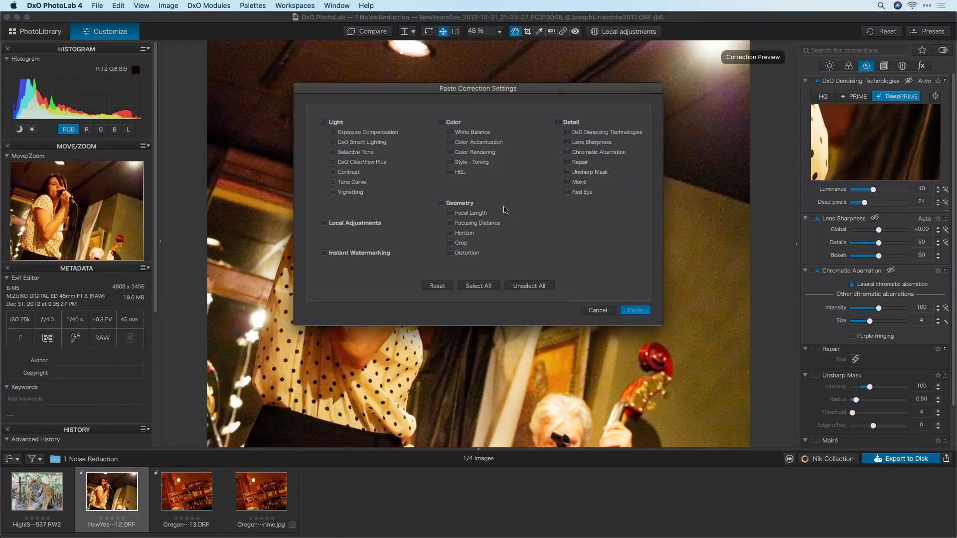
{"action": "left_click", "coordinate": [576, 136]}
{"action": "left_click", "coordinate": [635, 310]}
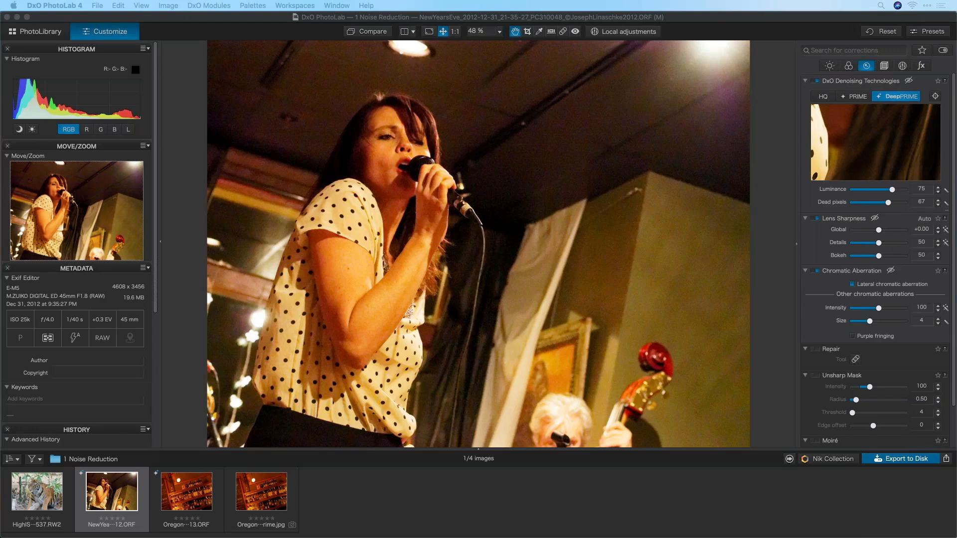
Step: Reopen the bar photo at 100% and center the denoising magnifier on the two yellow-labelled bottles on the middle shelf
{"action": "left_click", "coordinate": [190, 498]}
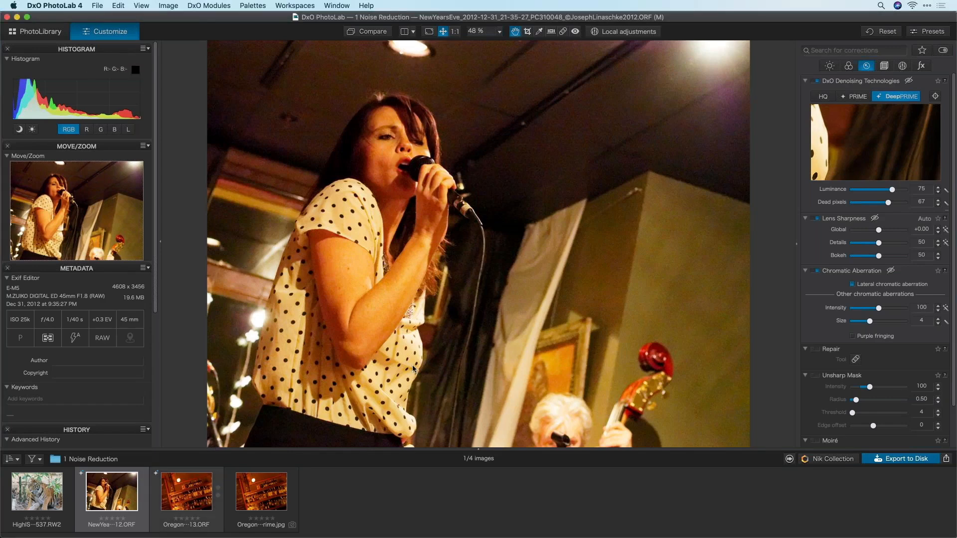
{"action": "key", "text": "Right"}
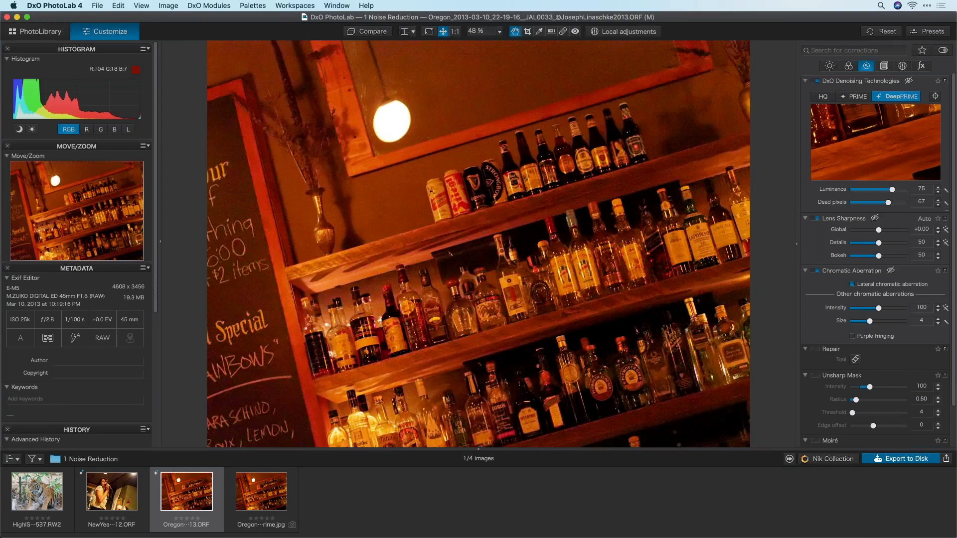
{"action": "double_click", "coordinate": [536, 237]}
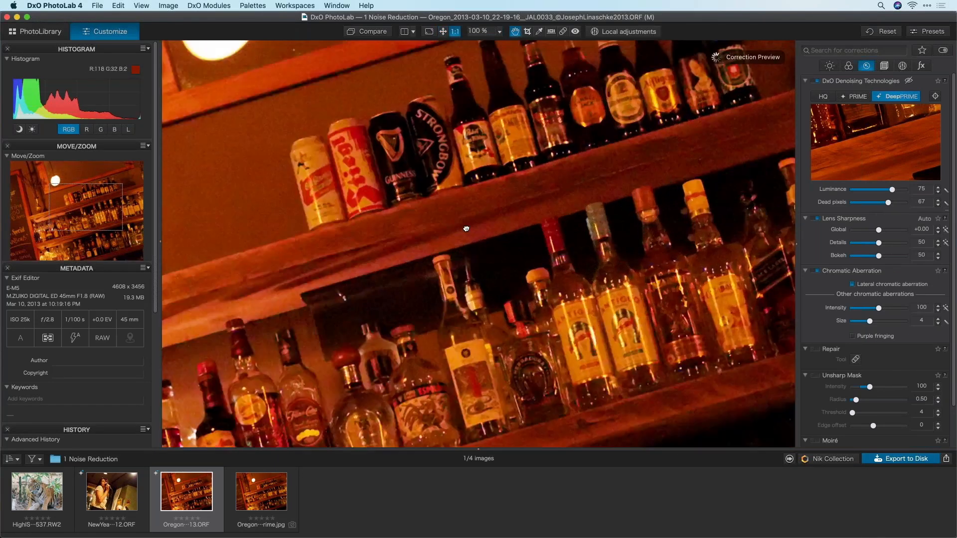
{"action": "left_click_drag", "start_coordinate": [465, 227], "coordinate": [473, 144]}
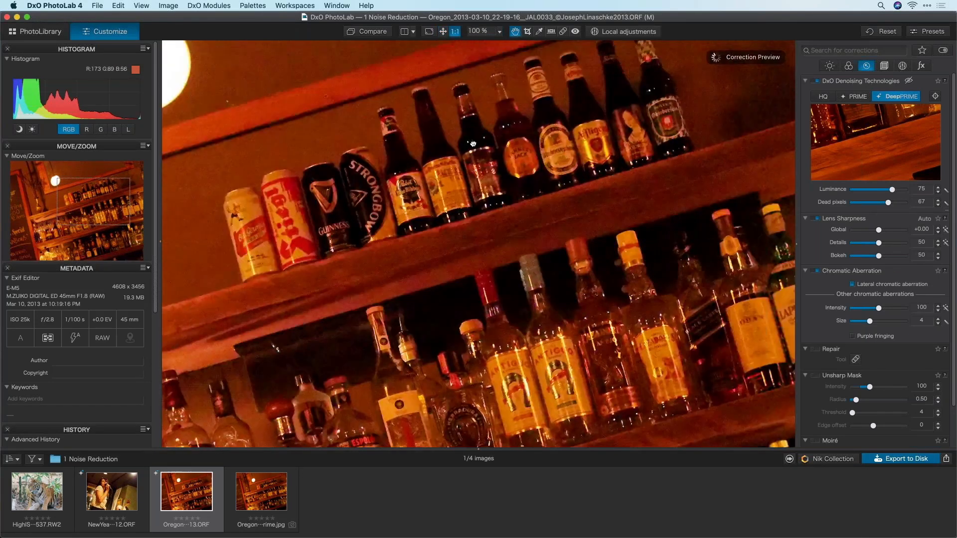
{"action": "left_click_drag", "start_coordinate": [473, 143], "coordinate": [480, 78]}
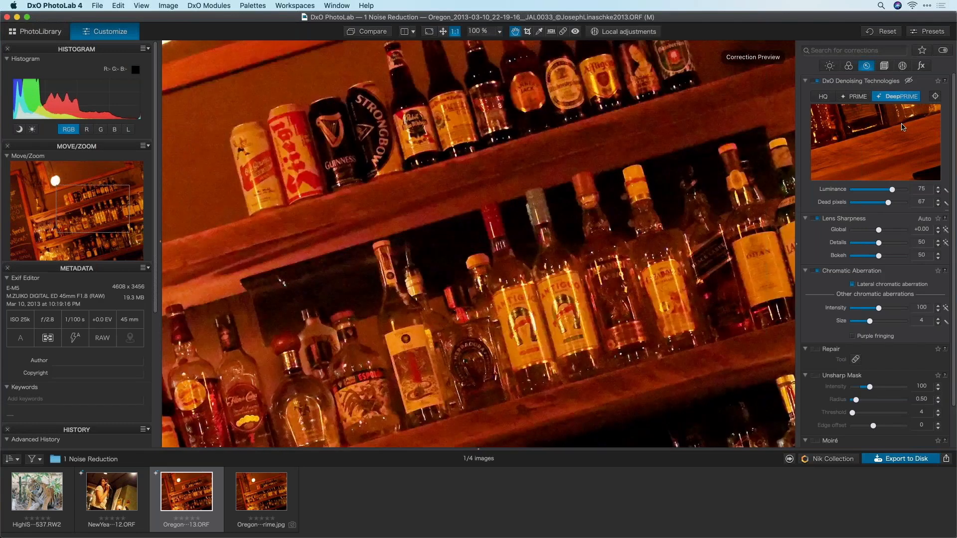
{"action": "left_click", "coordinate": [935, 96]}
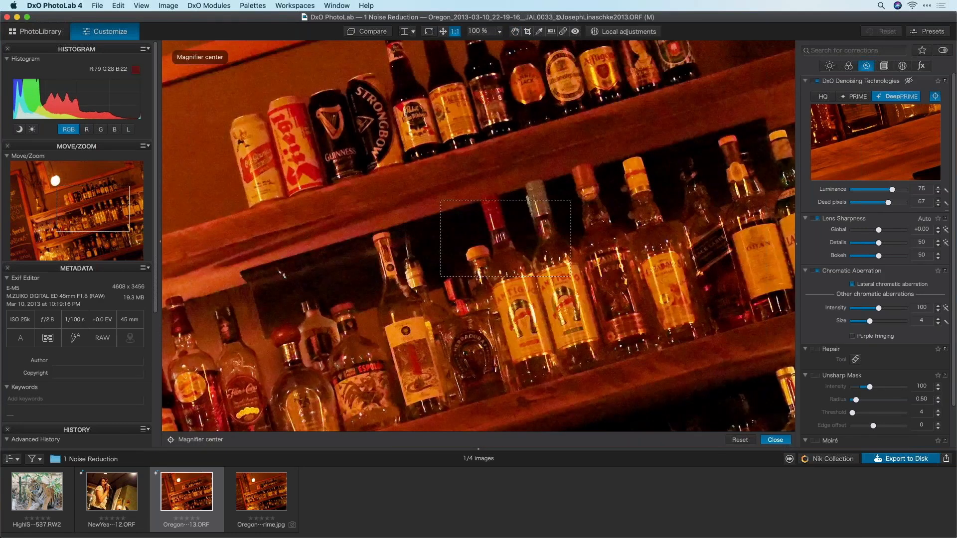
{"action": "left_click", "coordinate": [546, 293]}
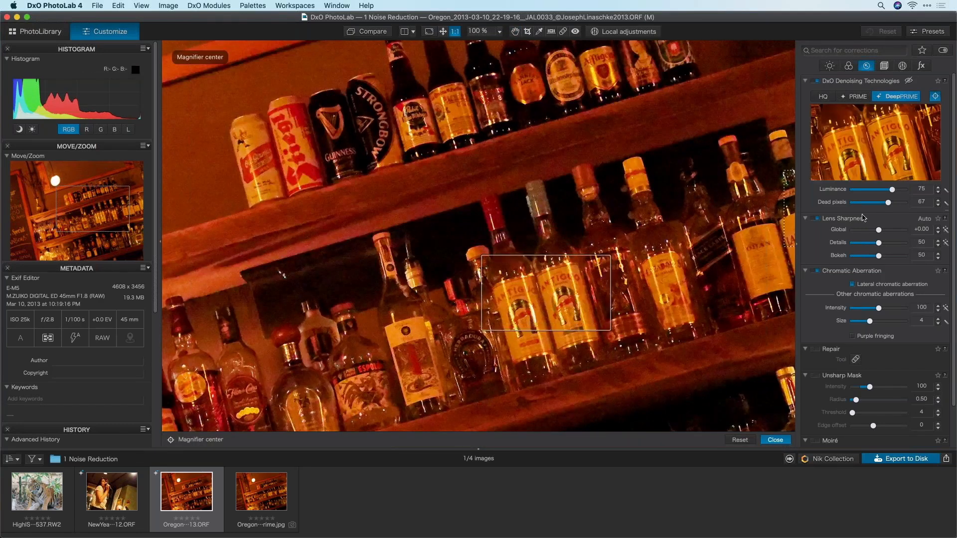
Step: Reset the bar photo's denoising luminance to 40 and dead pixels to 0
{"action": "double_click", "coordinate": [892, 189]}
{"action": "double_click", "coordinate": [889, 203]}
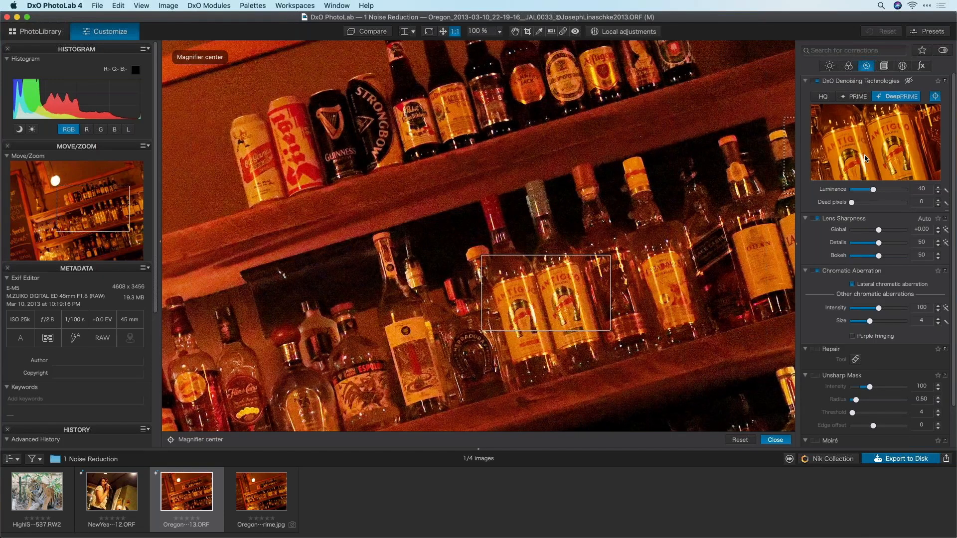
Step: Set the bar photo's DeepPRIME luminance to 30 and compare the image with DxO Denoising Technologies switched off and on
{"action": "left_click_drag", "start_coordinate": [872, 194], "coordinate": [869, 191]}
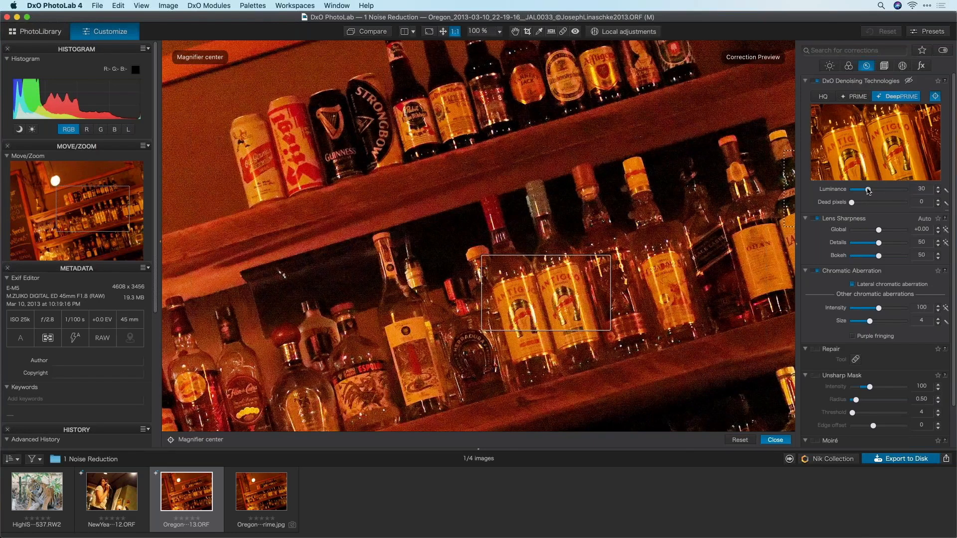
{"action": "left_click", "coordinate": [947, 211]}
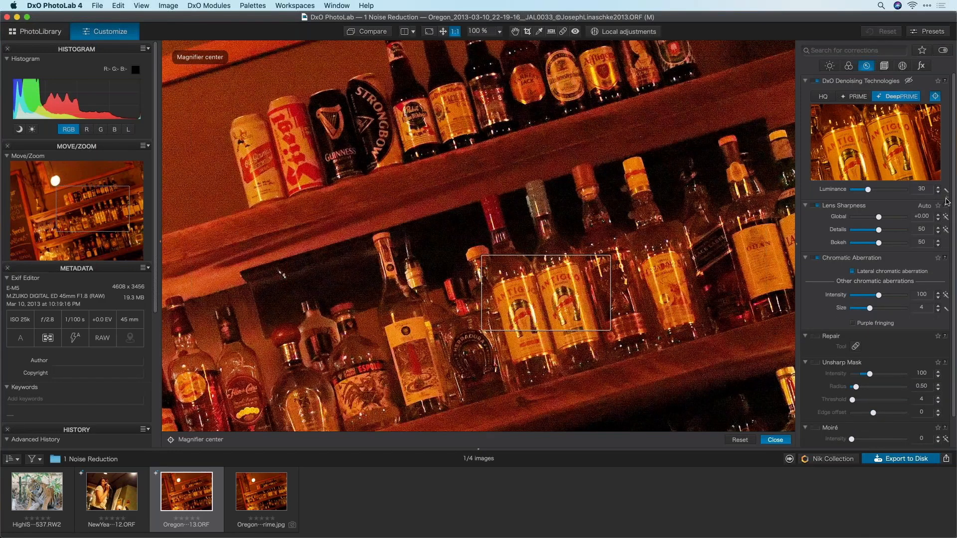
{"action": "left_click", "coordinate": [947, 201]}
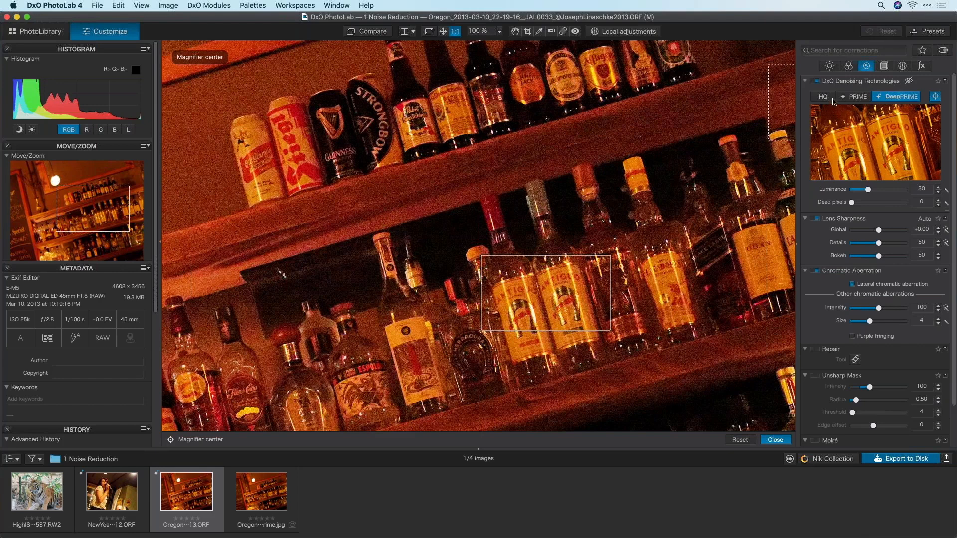
{"action": "left_click", "coordinate": [818, 81]}
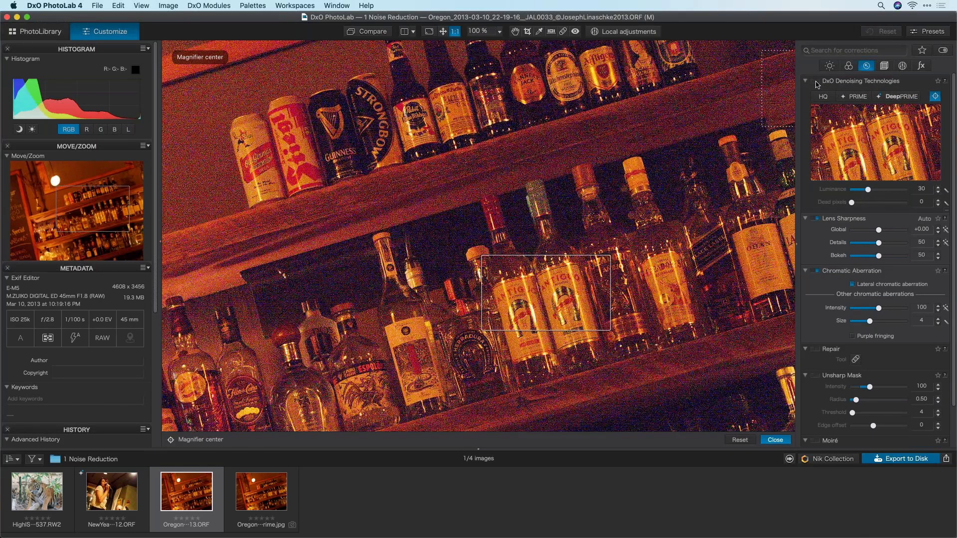
{"action": "left_click", "coordinate": [817, 82]}
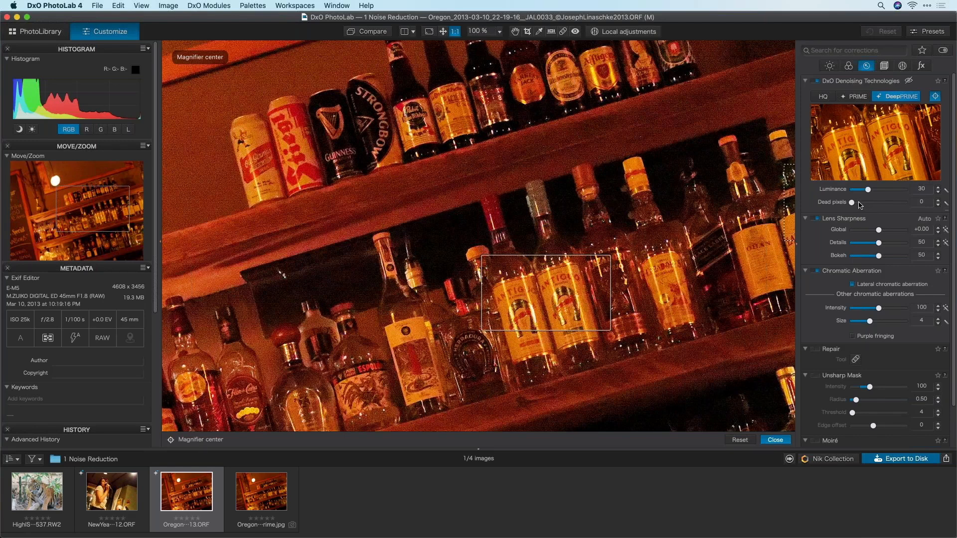
{"action": "left_click", "coordinate": [946, 211]}
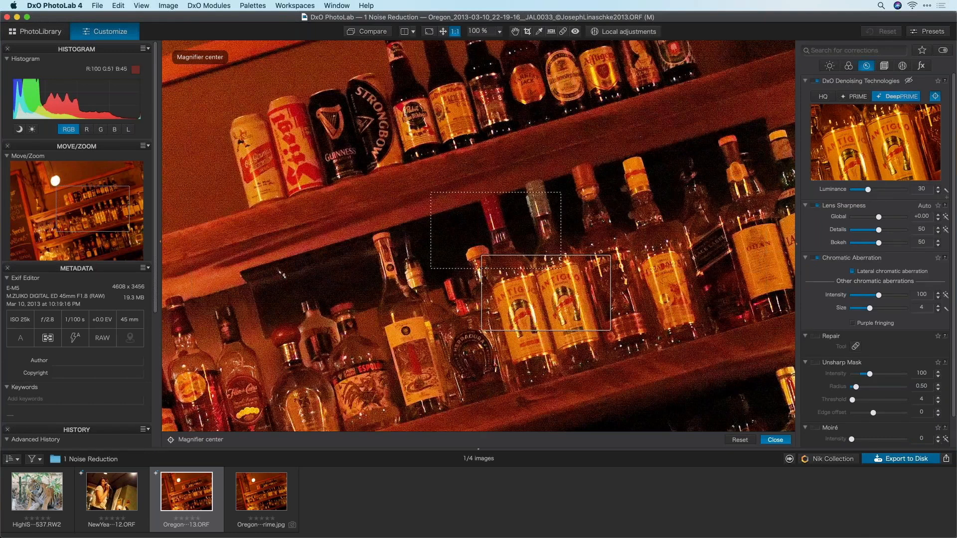
Step: Try DeepPRIME luminance 100 while magnifying the lower shelf and the yellow-labelled bottles, and reset it to 40
{"action": "left_click", "coordinate": [608, 388]}
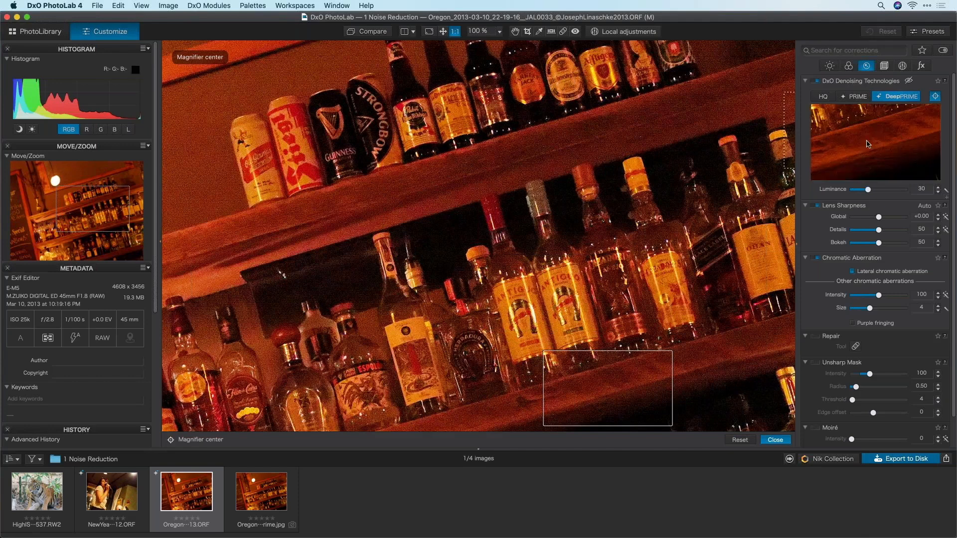
{"action": "left_click_drag", "start_coordinate": [869, 189], "coordinate": [906, 189]}
{"action": "left_click", "coordinate": [565, 300]}
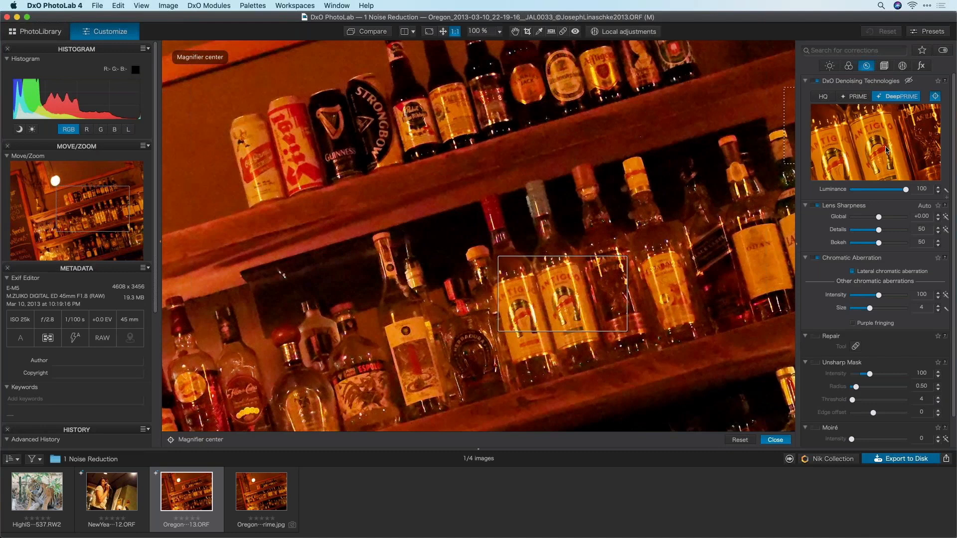
{"action": "left_click_drag", "start_coordinate": [901, 190], "coordinate": [874, 194]}
Step: Switch to Lightroom Classic and show the red and blue car photo from the 3 Correcting Colors folder fitted to the view
{"action": "key", "text": "super+Tab"}
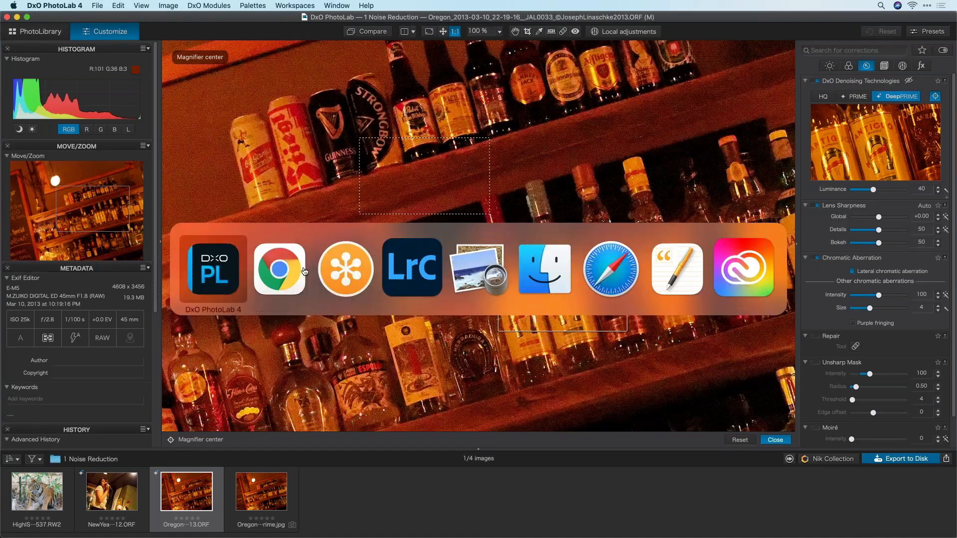
{"action": "left_click", "coordinate": [410, 263]}
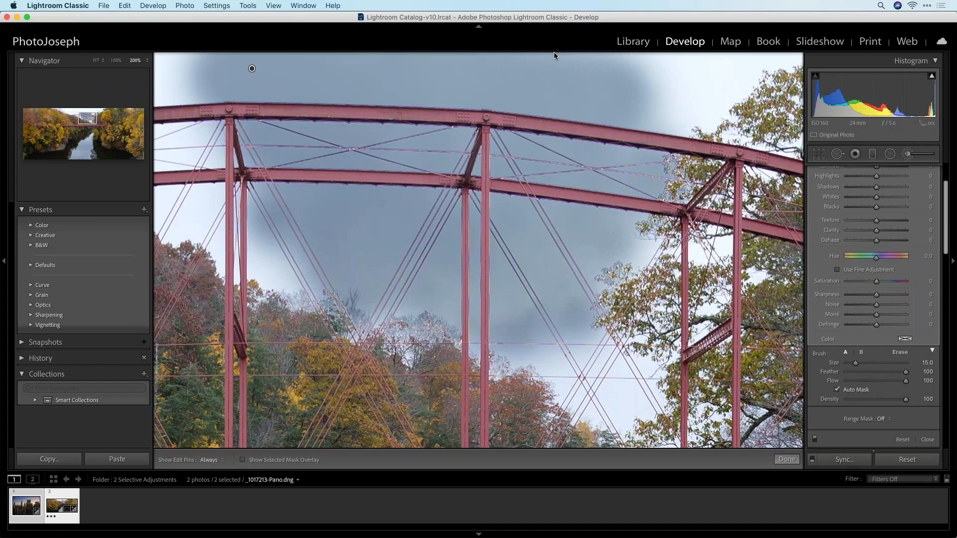
{"action": "left_click", "coordinate": [631, 41]}
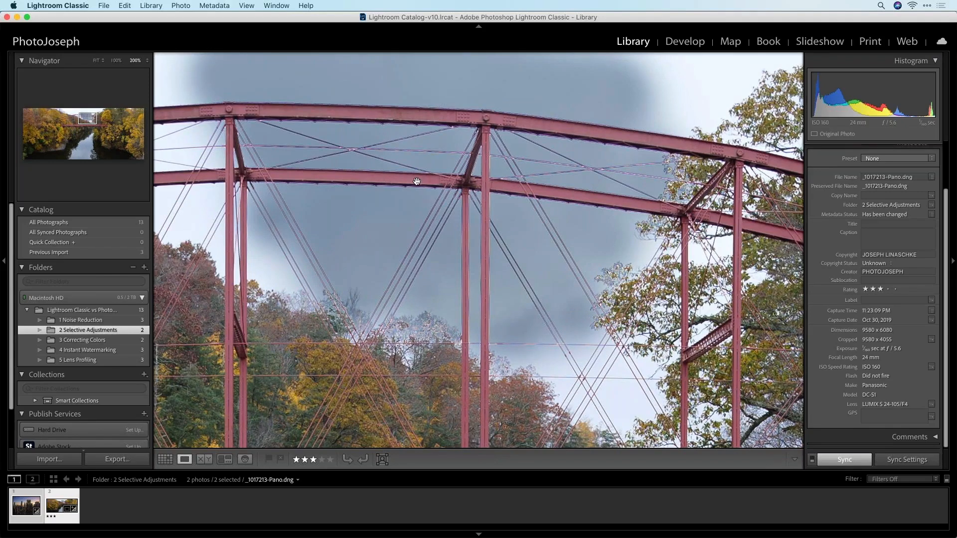
{"action": "left_click", "coordinate": [82, 340]}
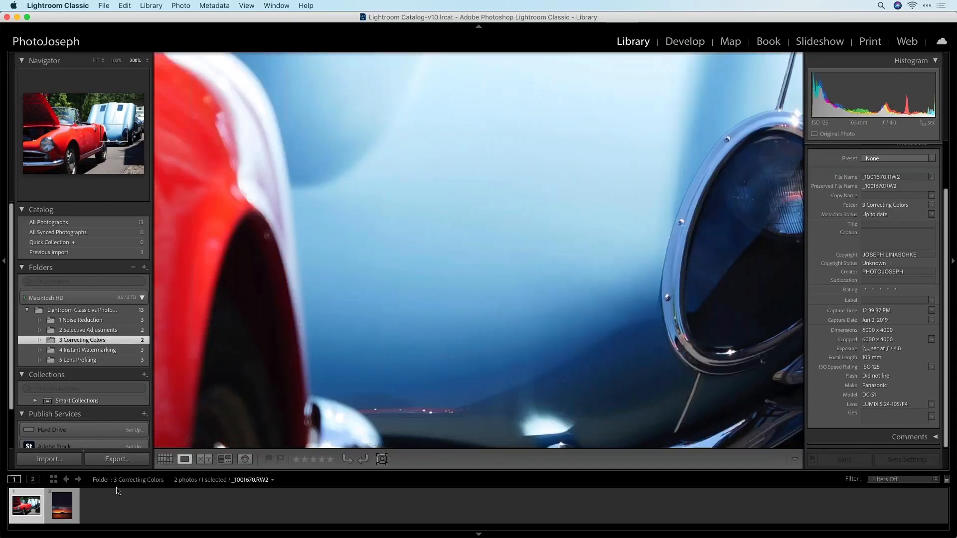
{"action": "left_click", "coordinate": [472, 275]}
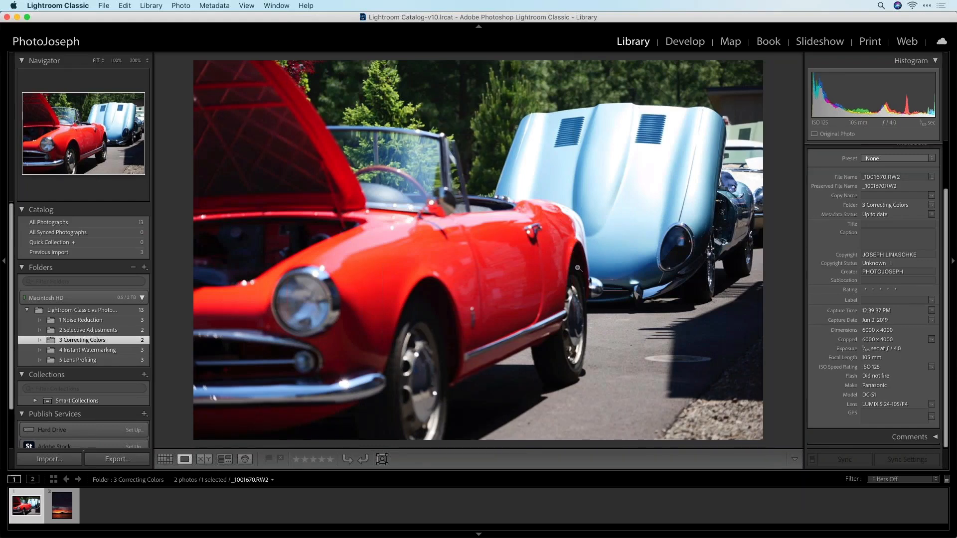
{"action": "key", "text": "super+Tab"}
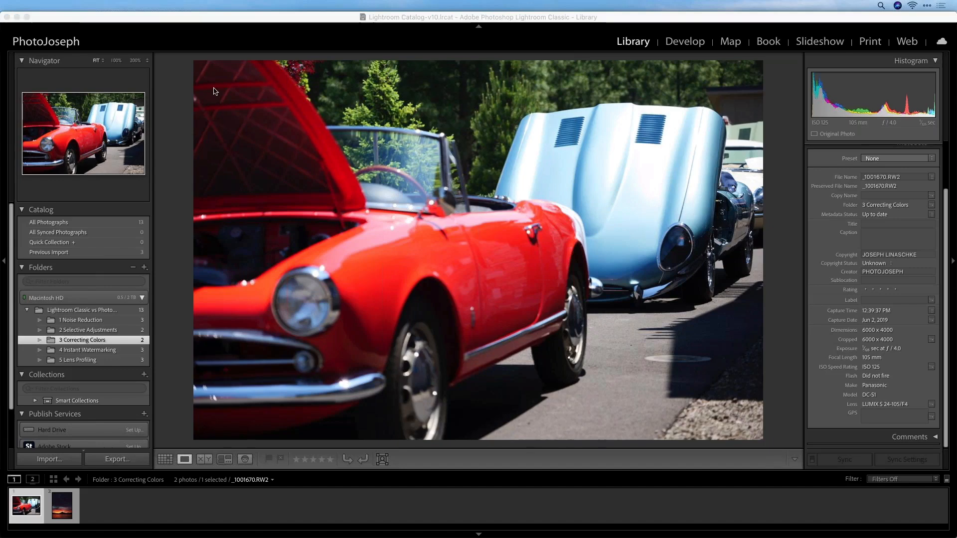
{"action": "key", "text": "super+Tab"}
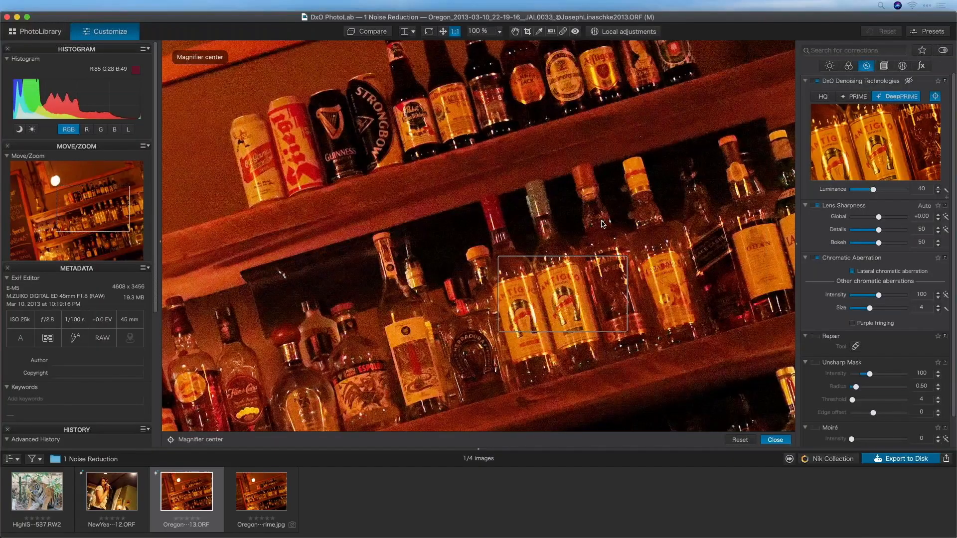
{"action": "key", "text": "super+Tab"}
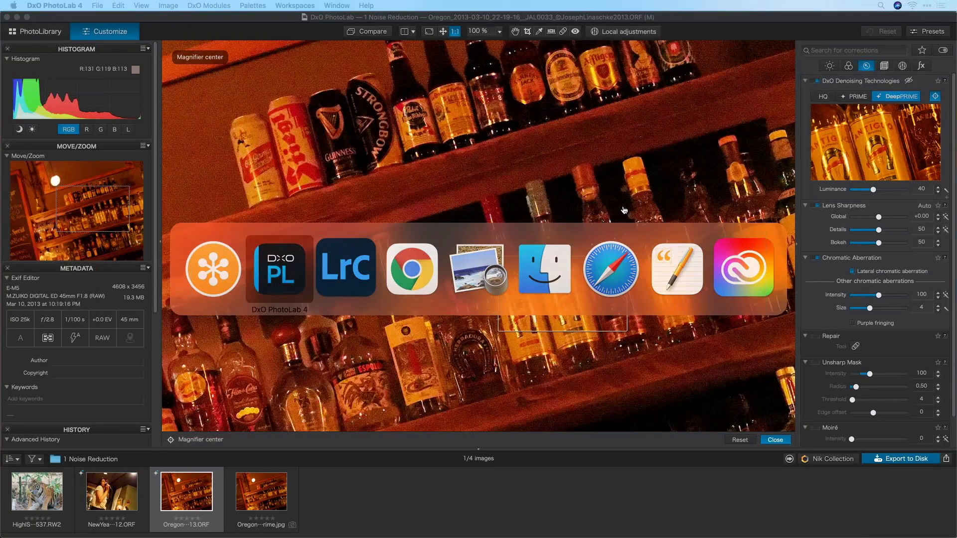
{"action": "key", "text": "super+Tab"}
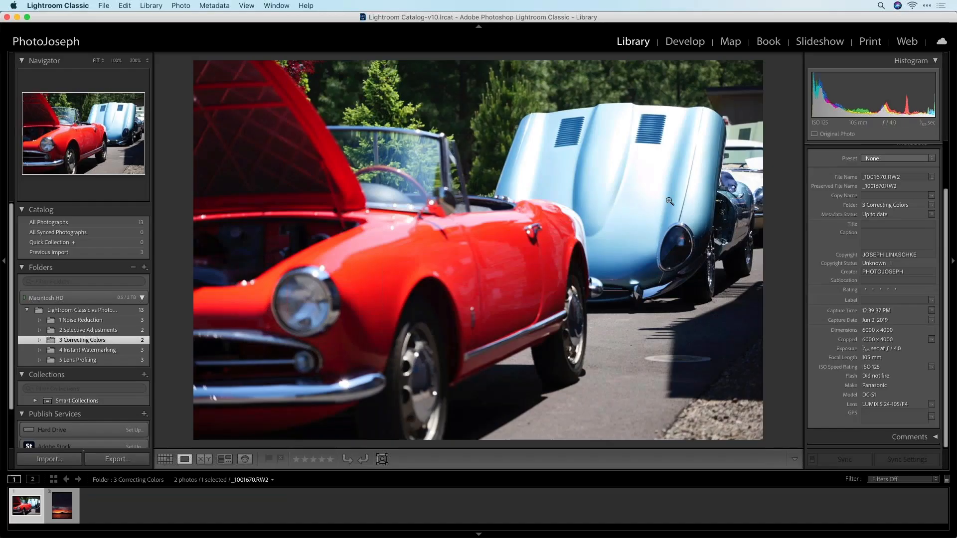
Step: Switch to DxO PhotoLab 4 and open the car photo from the 3 Correcting Colors folder for customizing, fitted to the view
{"action": "key", "text": "super+Tab"}
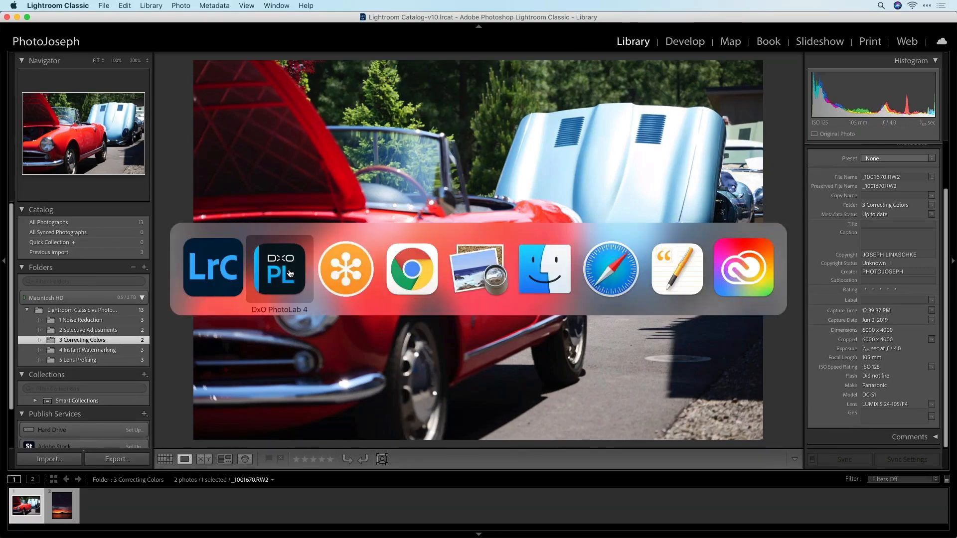
{"action": "key", "text": "g"}
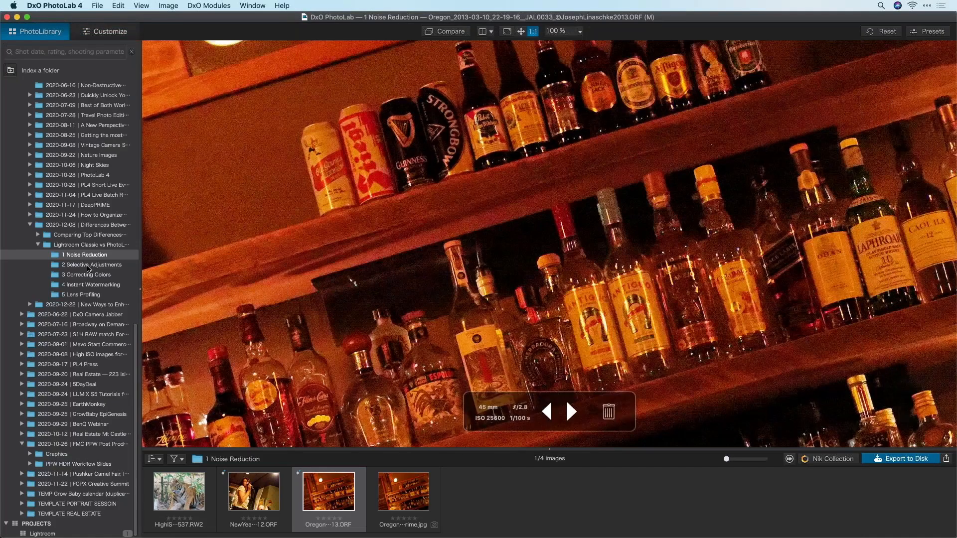
{"action": "left_click", "coordinate": [92, 276]}
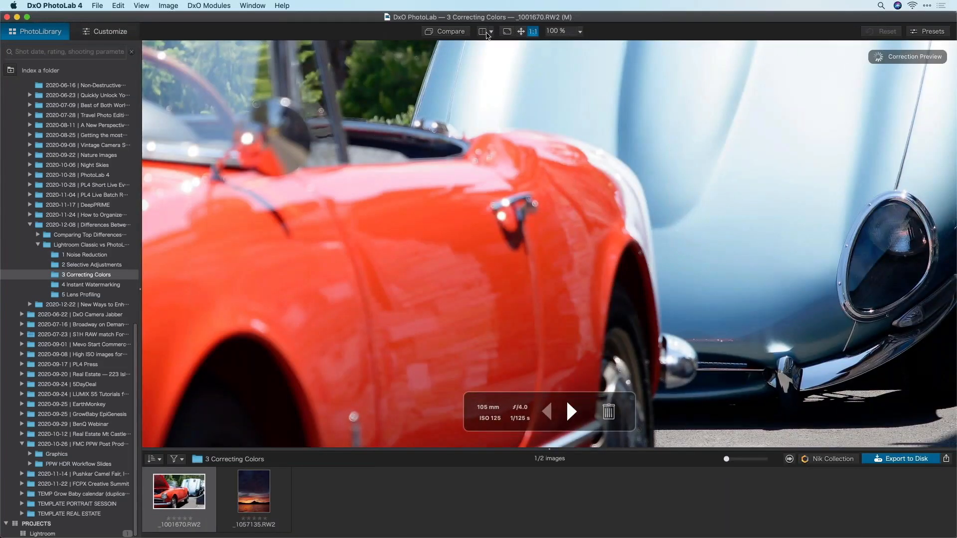
{"action": "key", "text": "super+0"}
{"action": "left_click", "coordinate": [115, 33]}
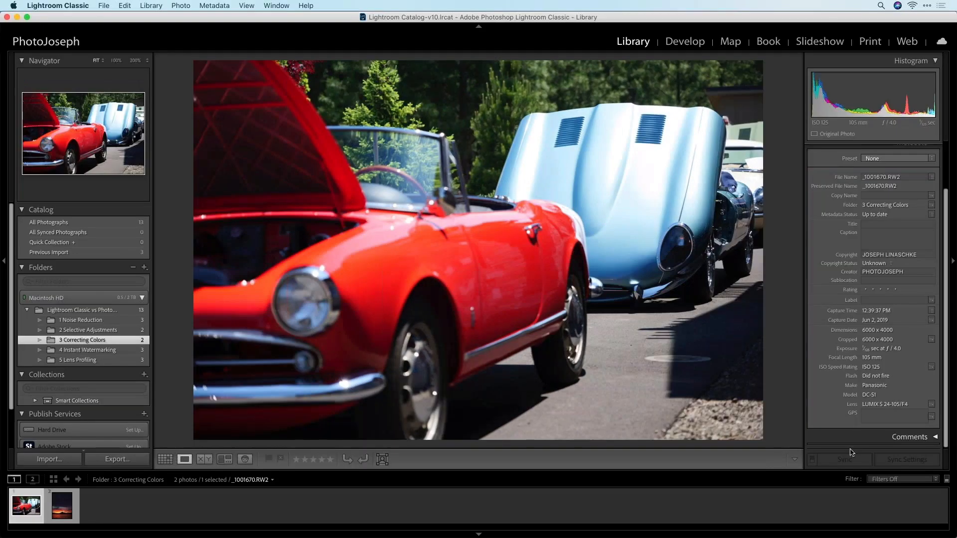
Step: Compare the car photo in both apps and lower its exposure to -1.55 in Lightroom Classic's Develop module
{"action": "left_click", "coordinate": [672, 40]}
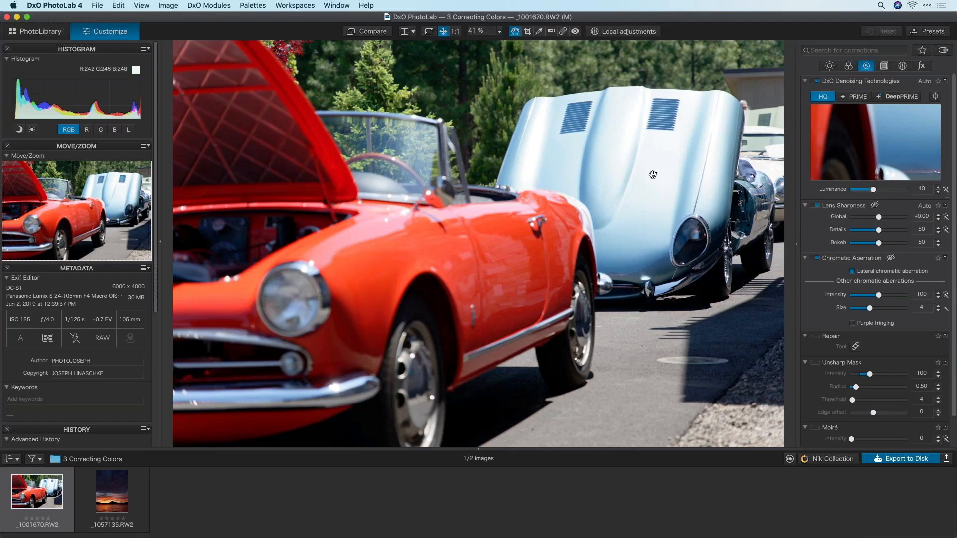
{"action": "key", "text": "super+Tab"}
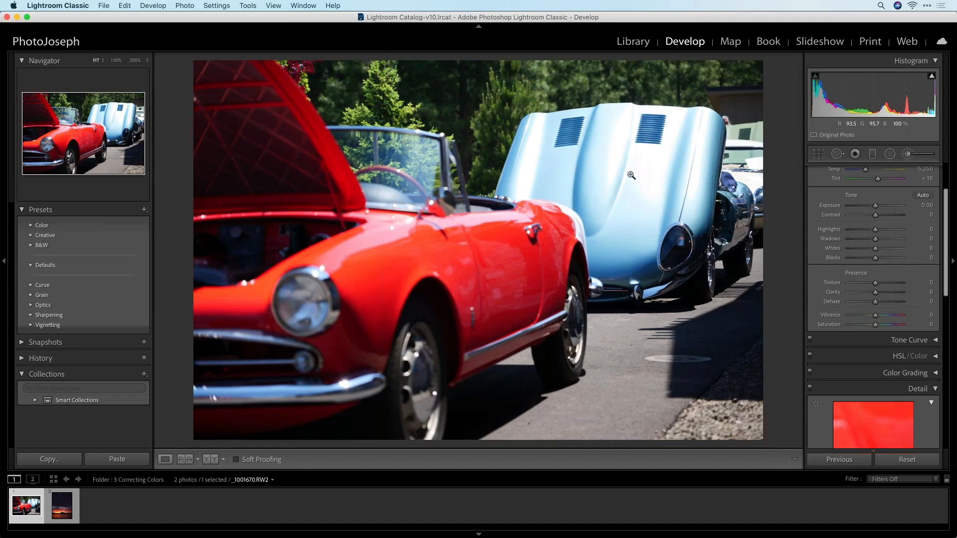
{"action": "key", "text": "super+e"}
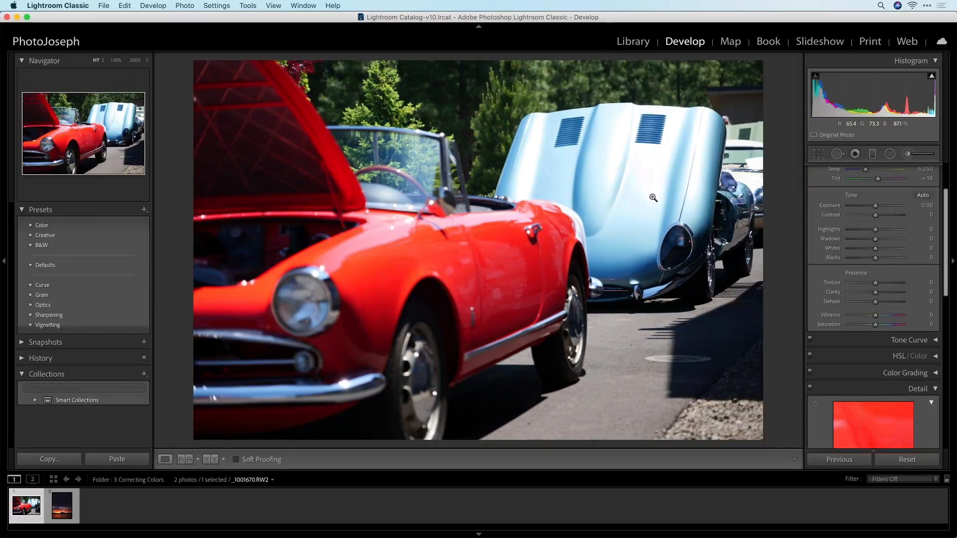
{"action": "scroll", "coordinate": [866, 219], "scroll_direction": "up", "scroll_amount": 3}
{"action": "left_click_drag", "start_coordinate": [876, 272], "coordinate": [869, 274]}
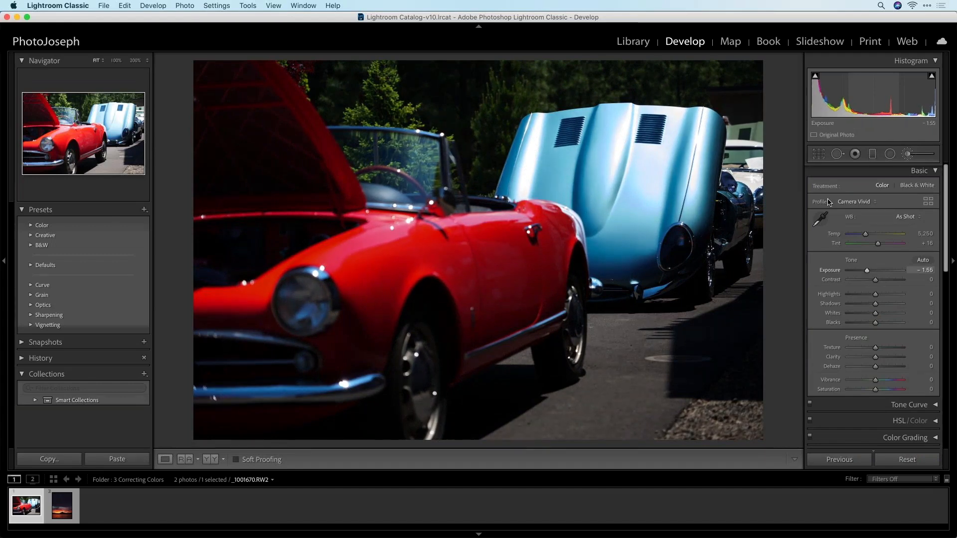
Step: Examine the highlights and blue tones across the blue car's hood at 200%
{"action": "left_click", "coordinate": [616, 188]}
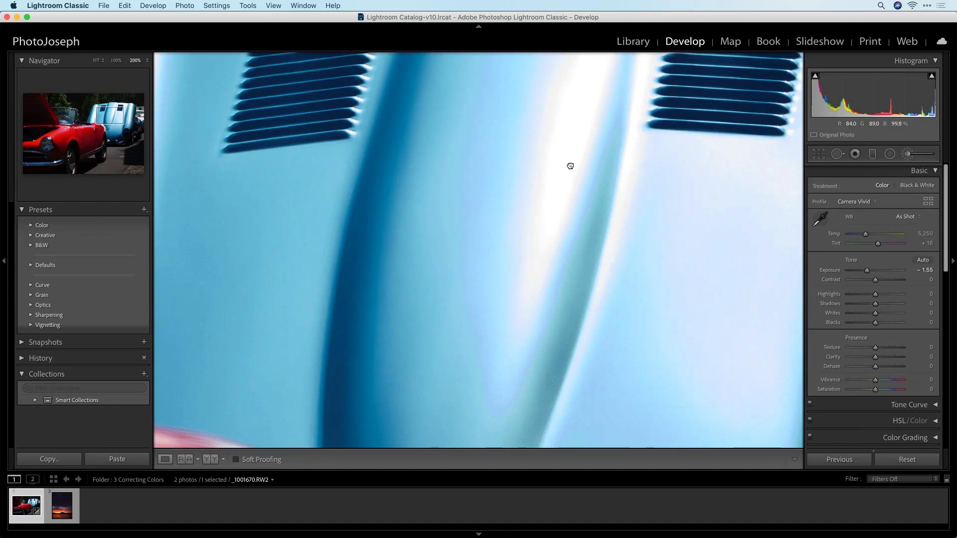
{"action": "left_click", "coordinate": [563, 194]}
{"action": "left_click", "coordinate": [558, 179]}
{"action": "left_click_drag", "start_coordinate": [537, 180], "coordinate": [709, 229]}
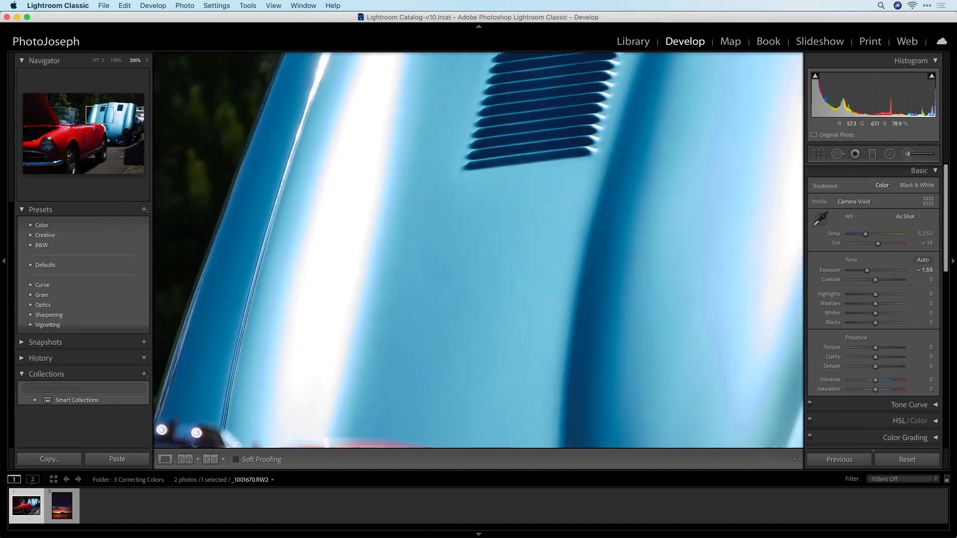
{"action": "left_click_drag", "start_coordinate": [390, 213], "coordinate": [386, 206]}
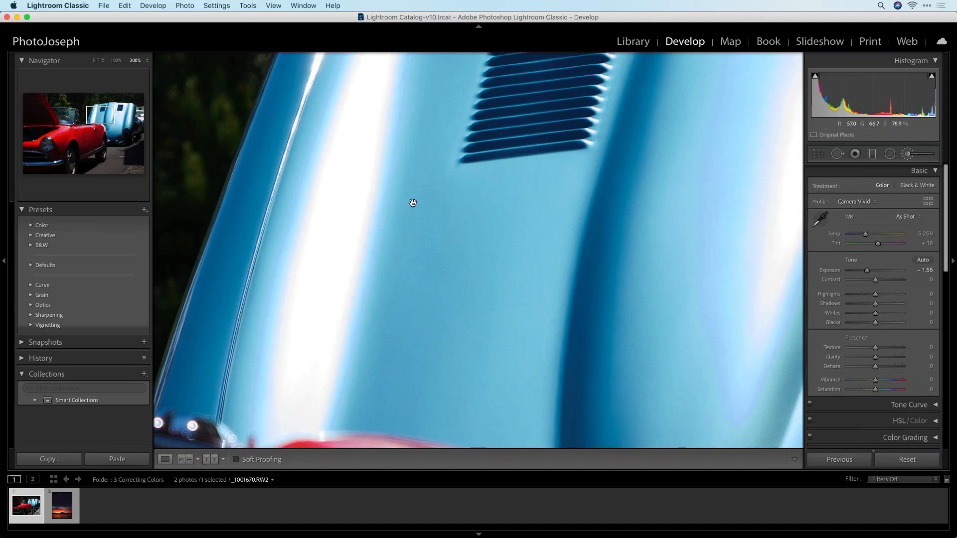
{"action": "left_click_drag", "start_coordinate": [344, 186], "coordinate": [204, 203]}
{"action": "left_click_drag", "start_coordinate": [672, 201], "coordinate": [718, 238]}
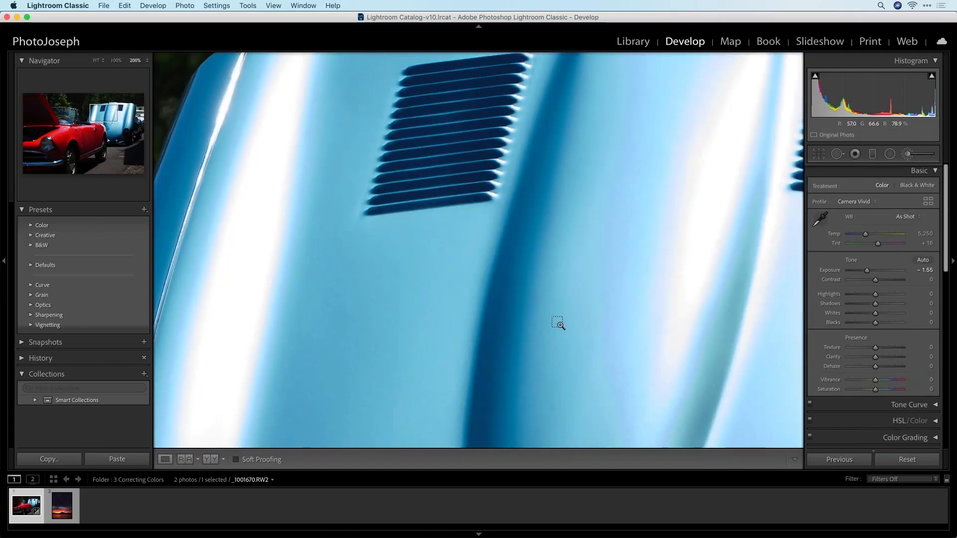
Step: Switch to DxO PhotoLab 4 and set the car photo's exposure compensation to -1.54
{"action": "key", "text": "super+Tab"}
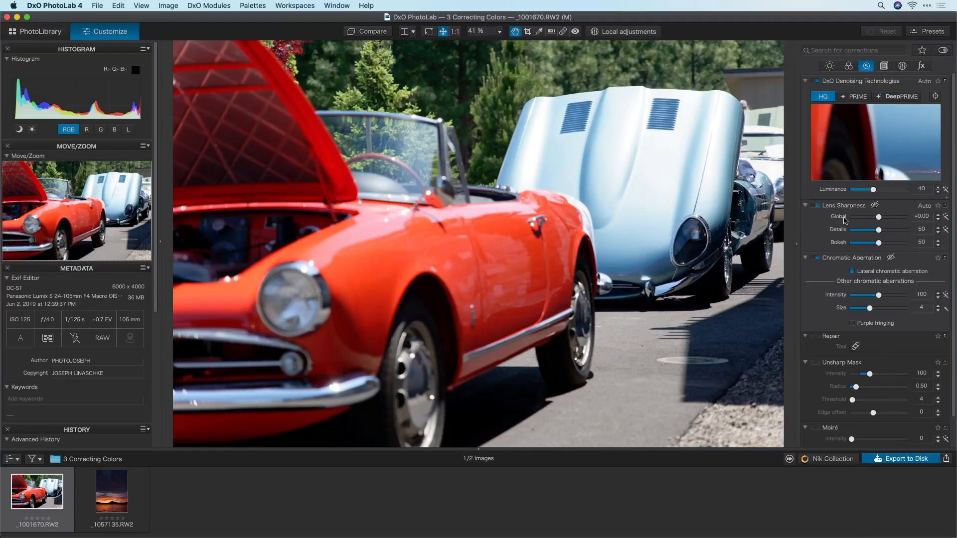
{"action": "left_click", "coordinate": [829, 65]}
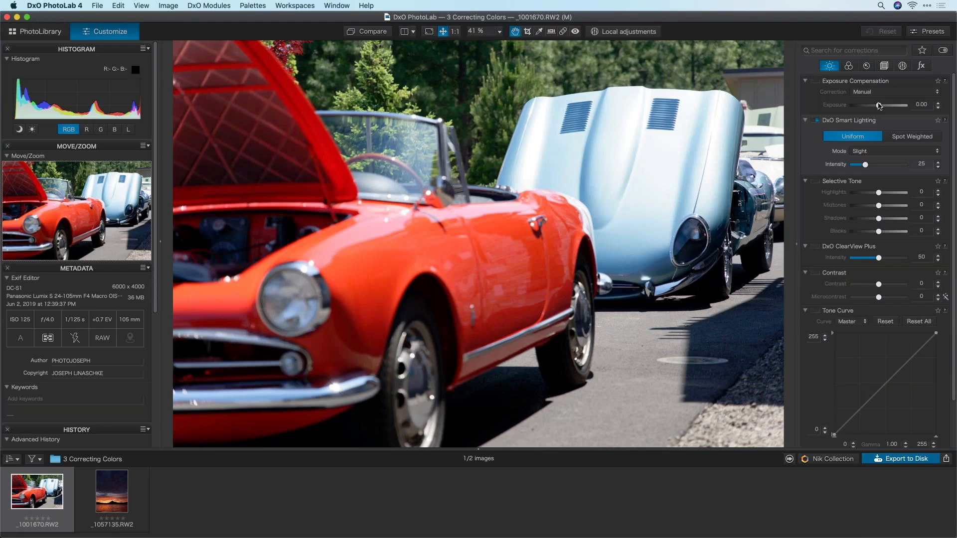
{"action": "left_click_drag", "start_coordinate": [878, 105], "coordinate": [869, 105]}
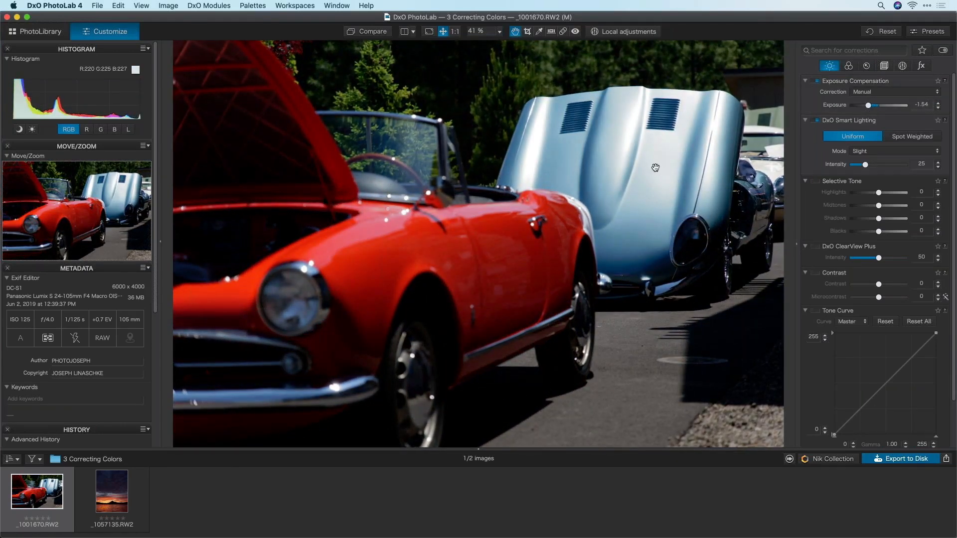
Step: With the blue hood at 100%, set Smart Lighting intensity to 25 and try exposure compensation at -3.35 before raising it partway
{"action": "left_click", "coordinate": [455, 32]}
{"action": "left_click_drag", "start_coordinate": [778, 59], "coordinate": [439, 286]}
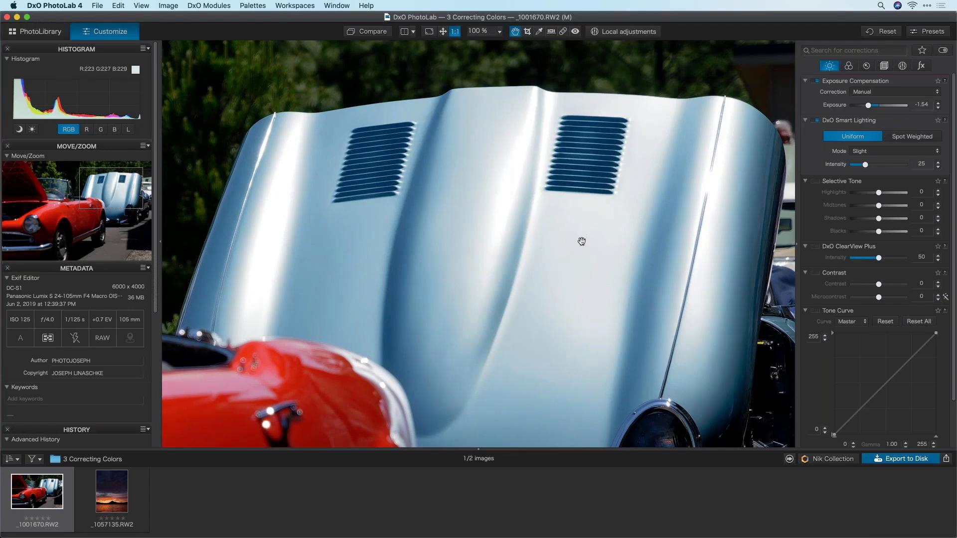
{"action": "left_click", "coordinate": [866, 163]}
{"action": "mouse_move", "coordinate": [872, 166]}
{"action": "left_mouse_down"}
{"action": "mouse_move", "coordinate": [857, 169]}
{"action": "mouse_move", "coordinate": [868, 166]}
{"action": "left_mouse_up"}
{"action": "left_click_drag", "start_coordinate": [870, 108], "coordinate": [855, 114]}
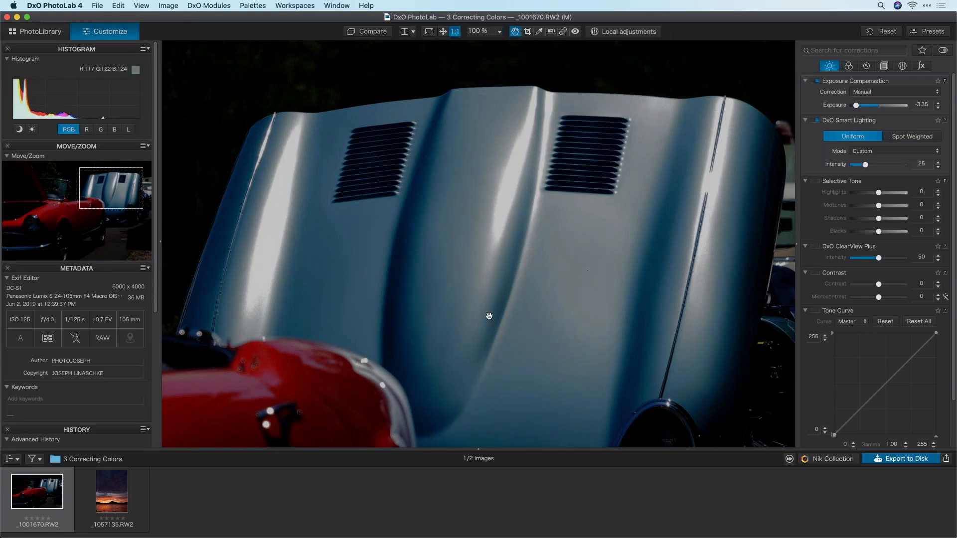
{"action": "left_click_drag", "start_coordinate": [857, 105], "coordinate": [873, 105]}
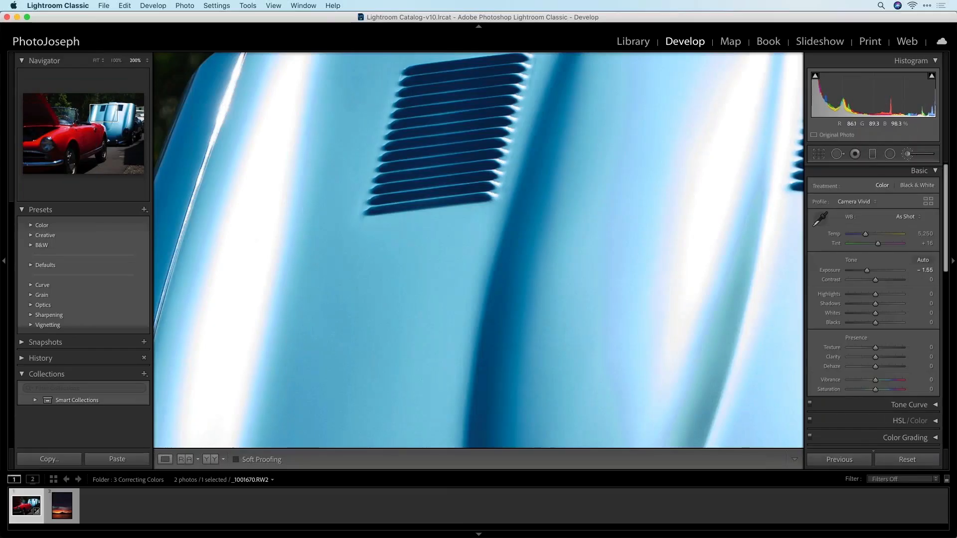
Step: Fit the whole car photo in view and try raising its exposure to +1.15
{"action": "left_click_drag", "start_coordinate": [644, 179], "coordinate": [601, 184]}
{"action": "left_click", "coordinate": [600, 184]}
{"action": "left_click", "coordinate": [600, 184]}
{"action": "left_click", "coordinate": [622, 200]}
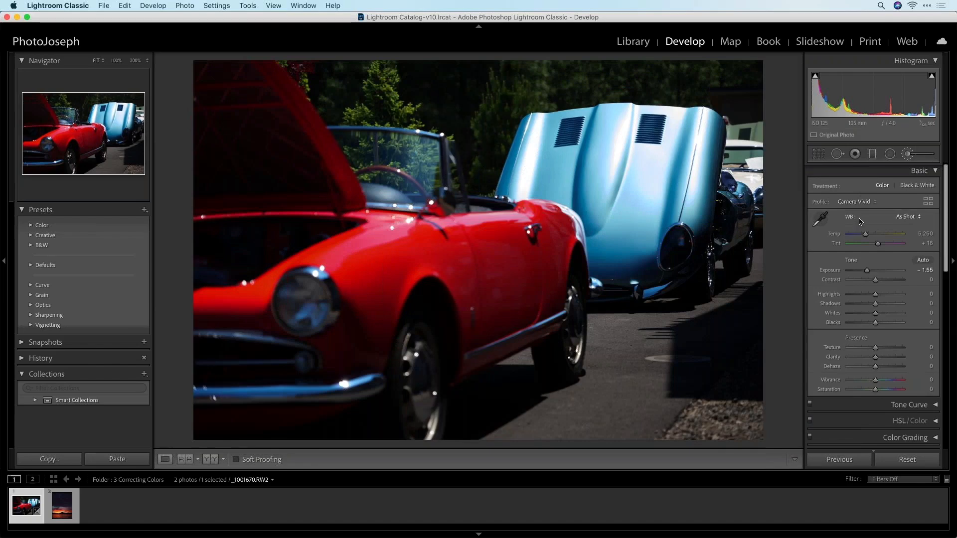
{"action": "left_click_drag", "start_coordinate": [867, 271], "coordinate": [882, 272]}
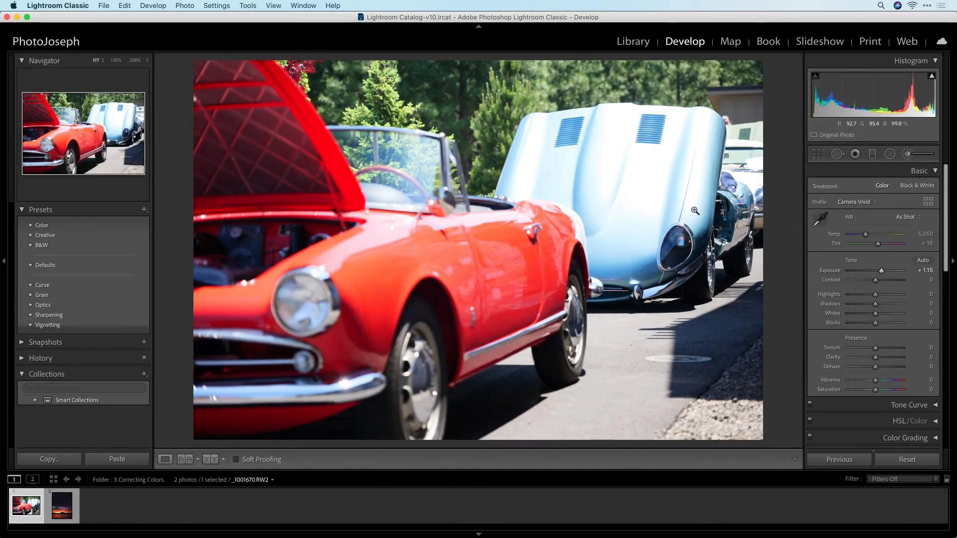
Step: Reset the exposure to 0.00, and switch to DxO PhotoLab 4 to reset its exposure compensation to 0.00 with the whole photo fitted
{"action": "double_click", "coordinate": [880, 273]}
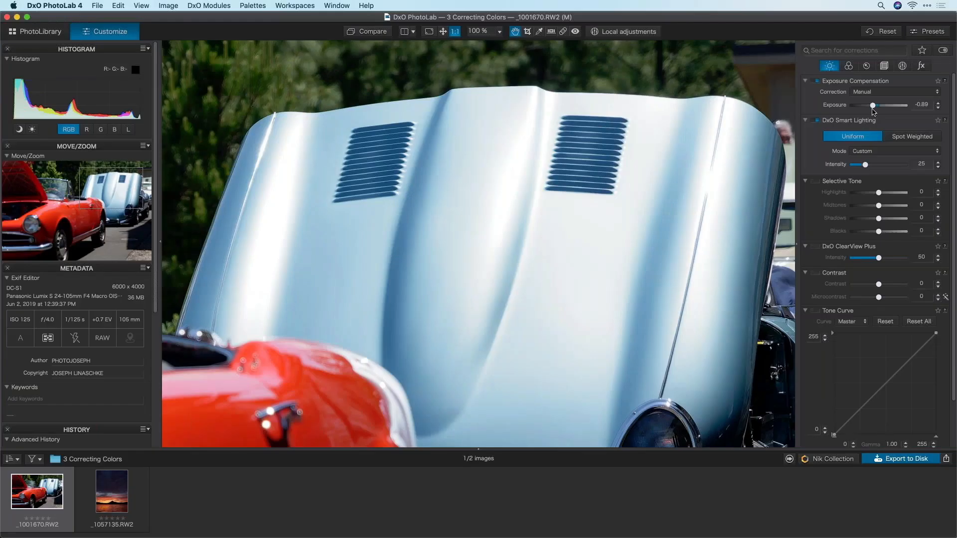
{"action": "double_click", "coordinate": [873, 106]}
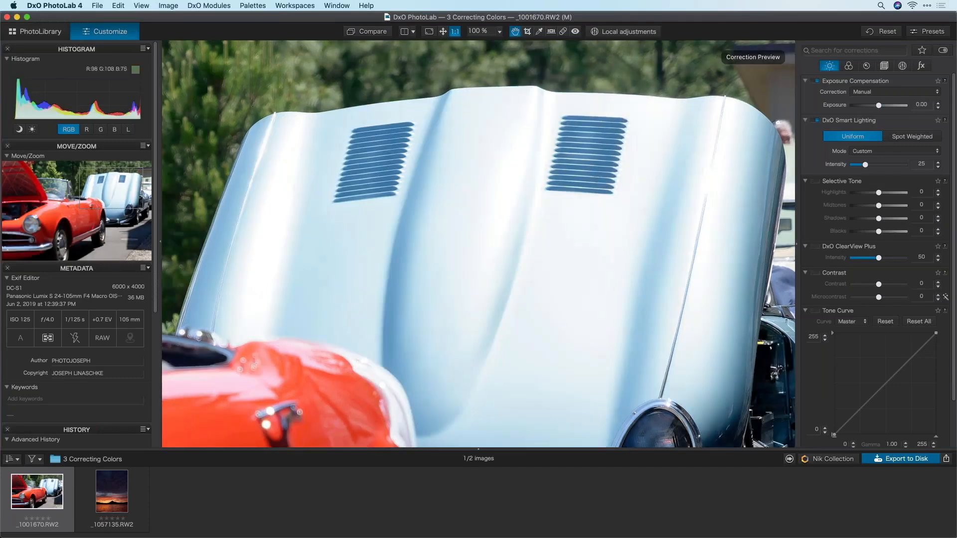
{"action": "left_click", "coordinate": [443, 31]}
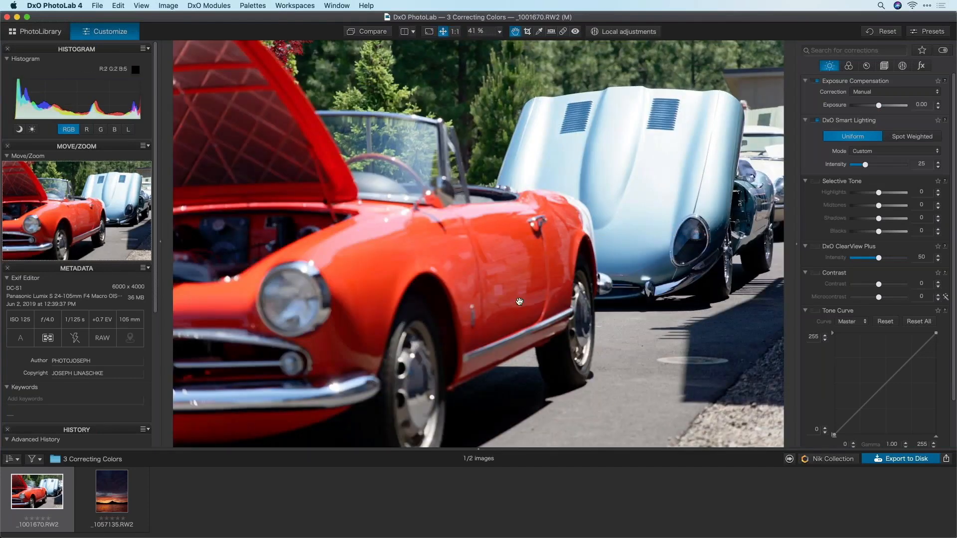
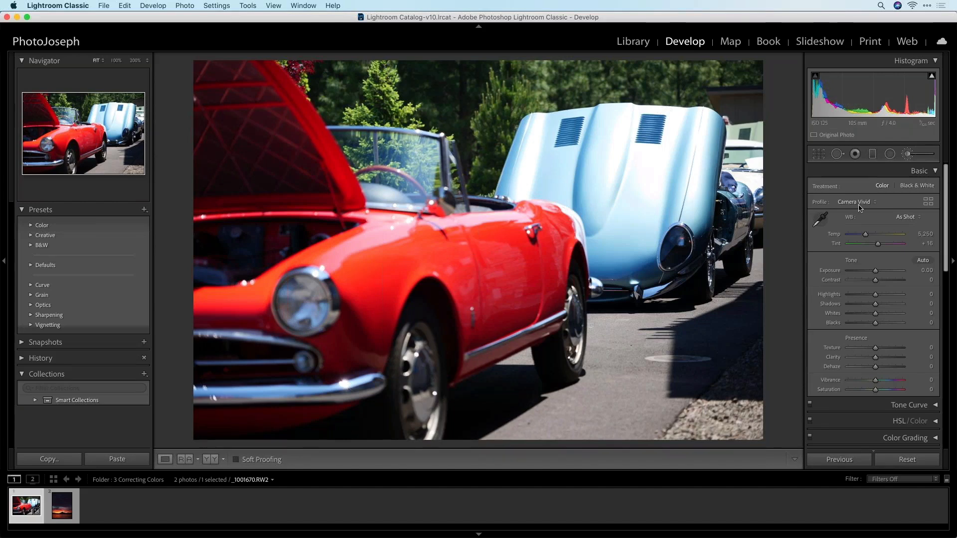
Step: In Lightroom Classic, collapse the Detail settings and show the Yellow channel in the Color mode of HSL/Color
{"action": "scroll", "coordinate": [878, 284], "scroll_direction": "down", "scroll_amount": 5}
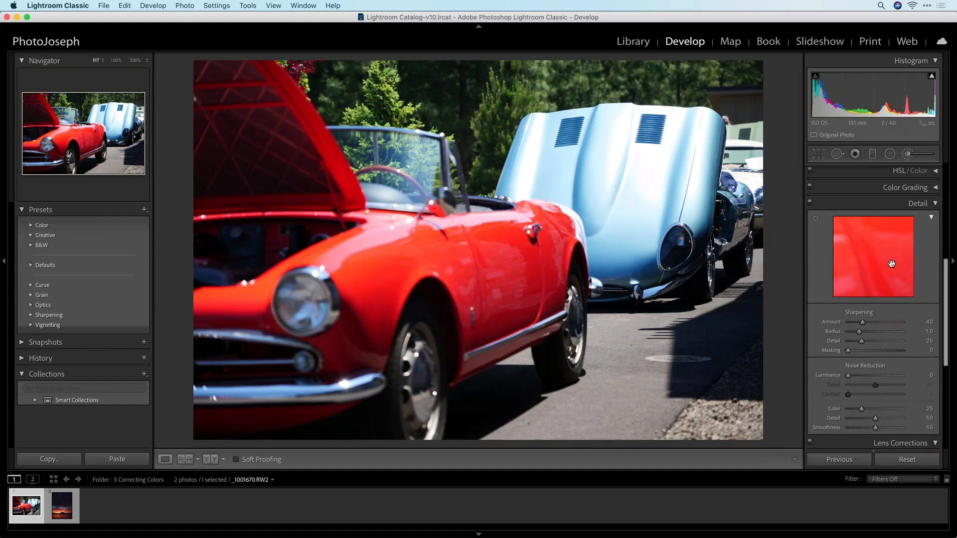
{"action": "left_click", "coordinate": [931, 205]}
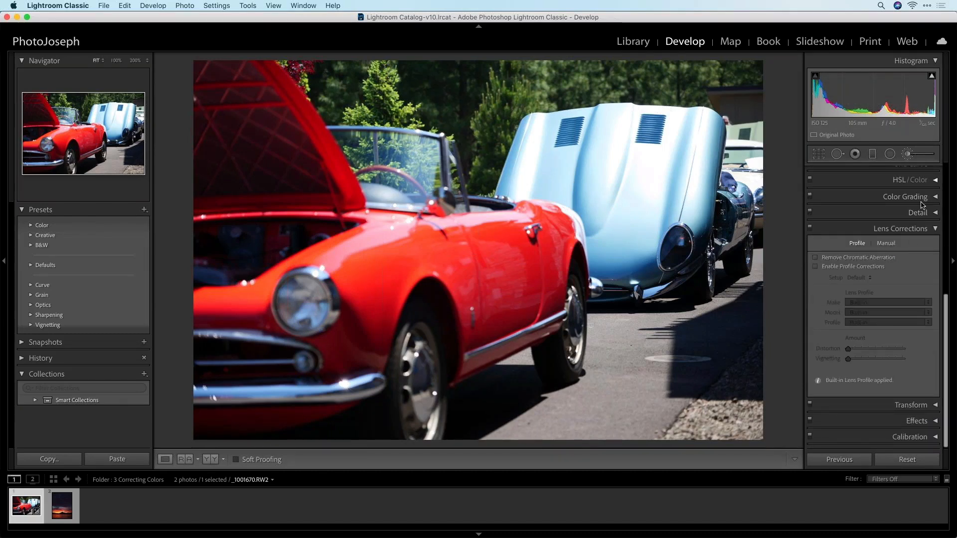
{"action": "left_click", "coordinate": [916, 180]}
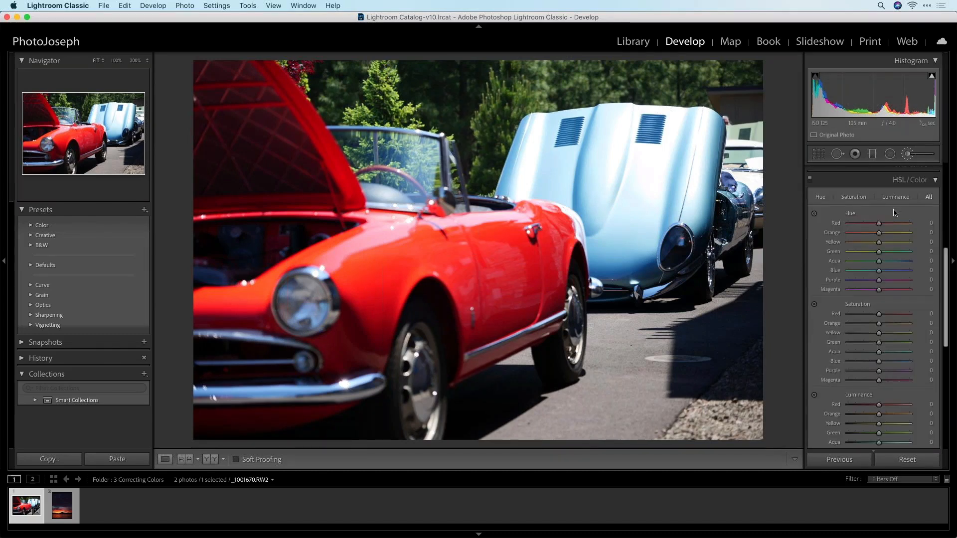
{"action": "scroll", "coordinate": [932, 230], "scroll_direction": "up", "scroll_amount": 3}
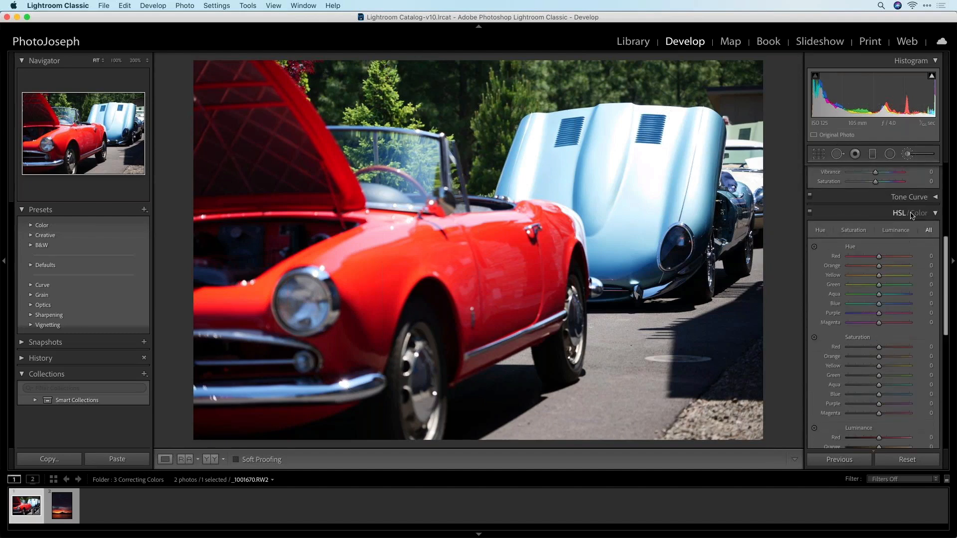
{"action": "left_click", "coordinate": [919, 213]}
{"action": "left_click", "coordinate": [840, 229]}
{"action": "left_click", "coordinate": [851, 230]}
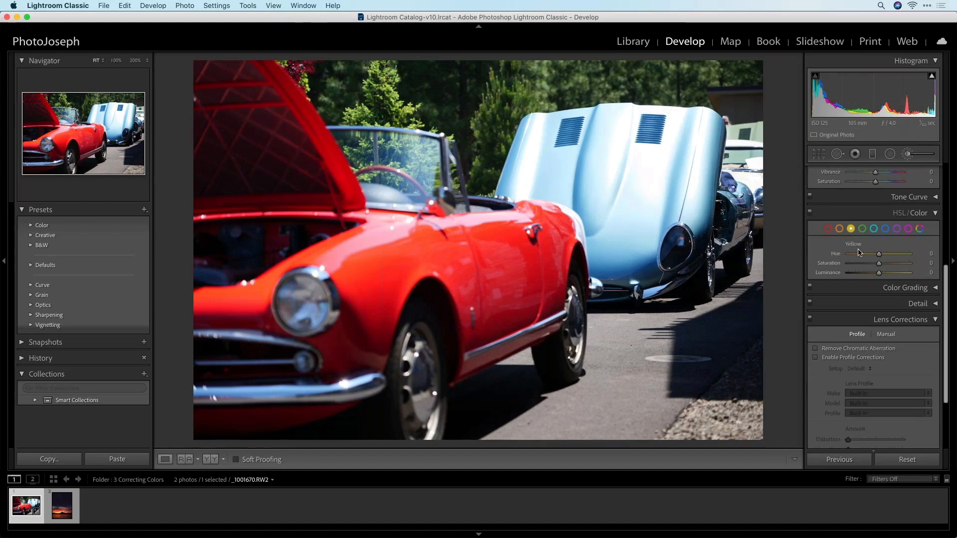
Step: Switch to DxO PhotoLab 4, enable the HSL color correction for the car photo, and select its orange channel
{"action": "key", "text": "super+Tab"}
{"action": "key", "text": "super+shift+Tab"}
{"action": "key", "text": "super+shift+Tab"}
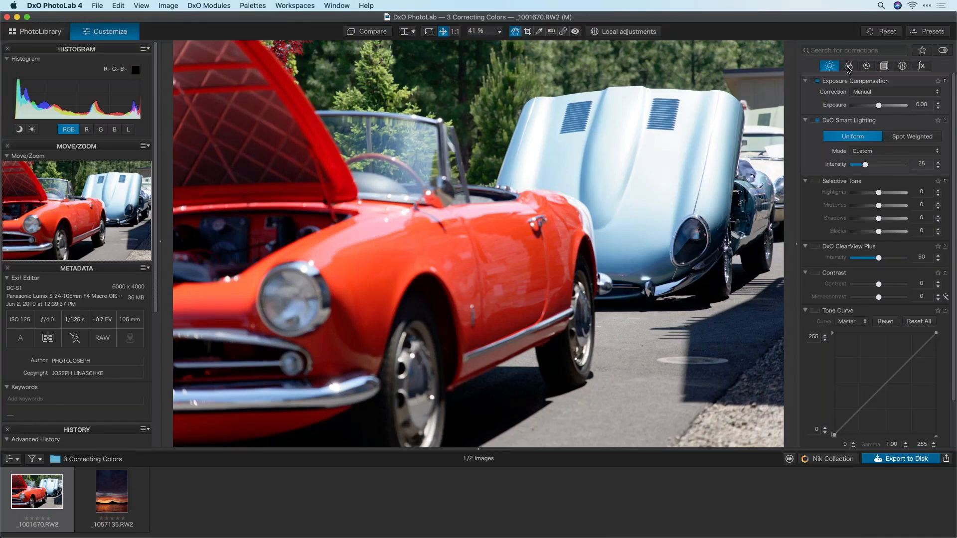
{"action": "left_click", "coordinate": [850, 67]}
{"action": "left_click_drag", "start_coordinate": [953, 282], "coordinate": [951, 343]}
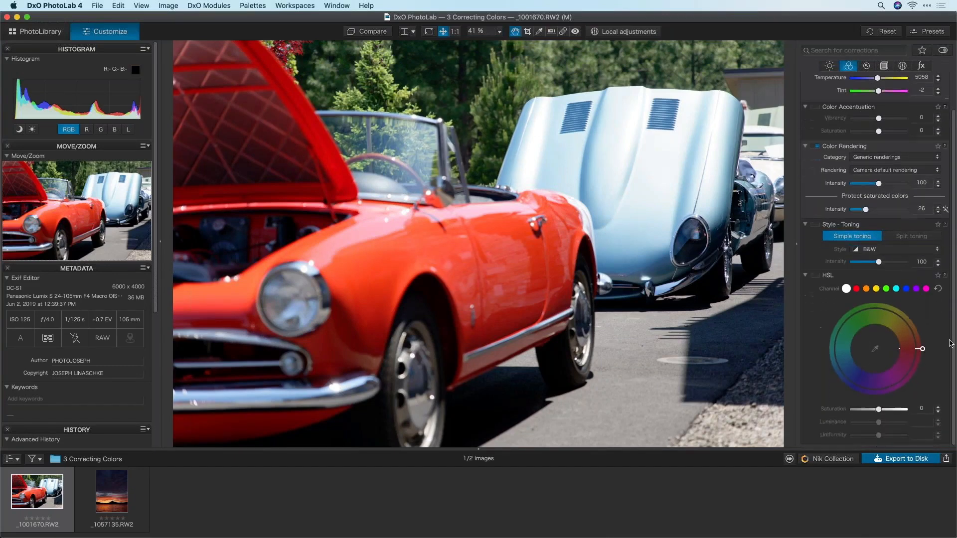
{"action": "left_click", "coordinate": [817, 276]}
{"action": "left_click", "coordinate": [877, 289]}
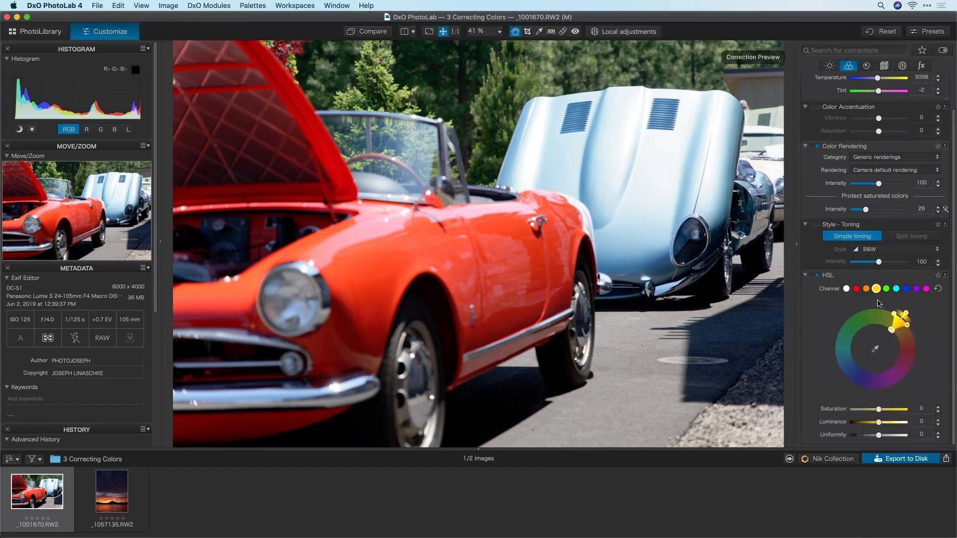
{"action": "left_click", "coordinate": [866, 289]}
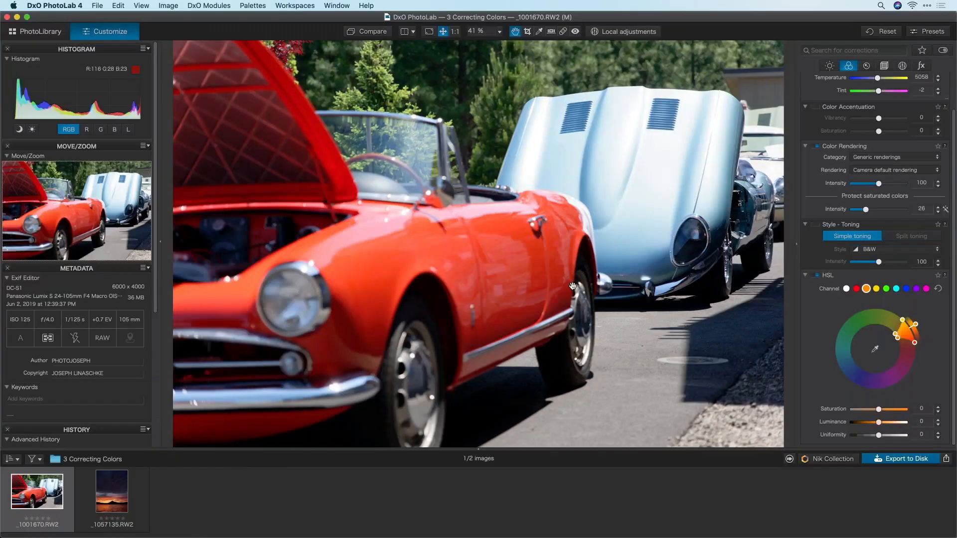
Step: Check Lightroom Classic's Yellow sliders, and in DxO PhotoLab 4 try rotating the orange channel's hue around the color wheel and back
{"action": "key", "text": "super+Tab"}
{"action": "key", "text": "super+Tab"}
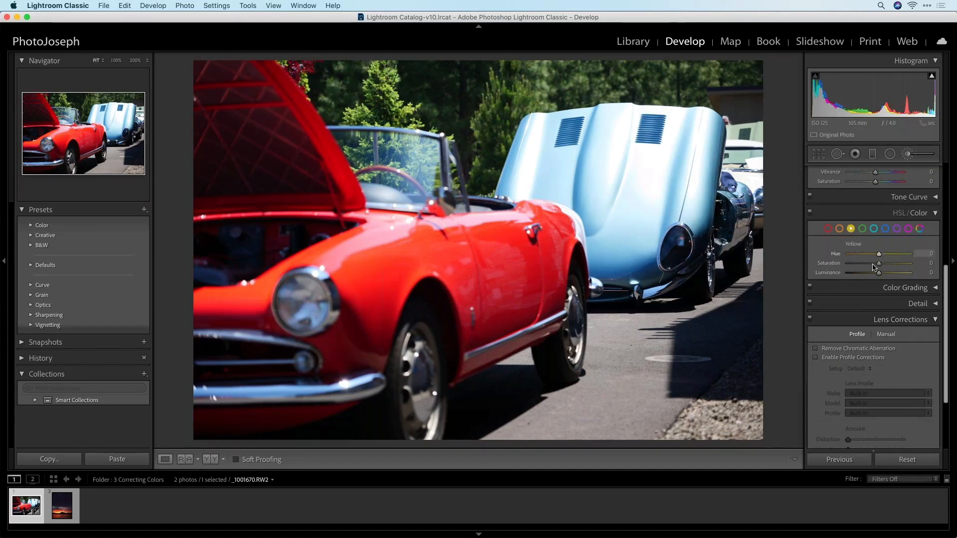
{"action": "key", "text": "super+Tab"}
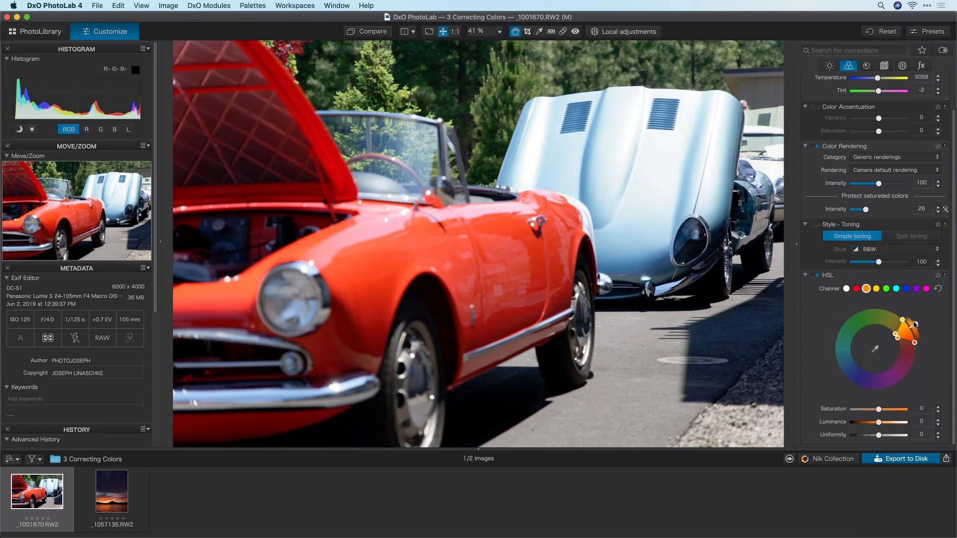
{"action": "left_click_drag", "start_coordinate": [916, 327], "coordinate": [882, 394]}
{"action": "left_click_drag", "start_coordinate": [832, 356], "coordinate": [916, 324]}
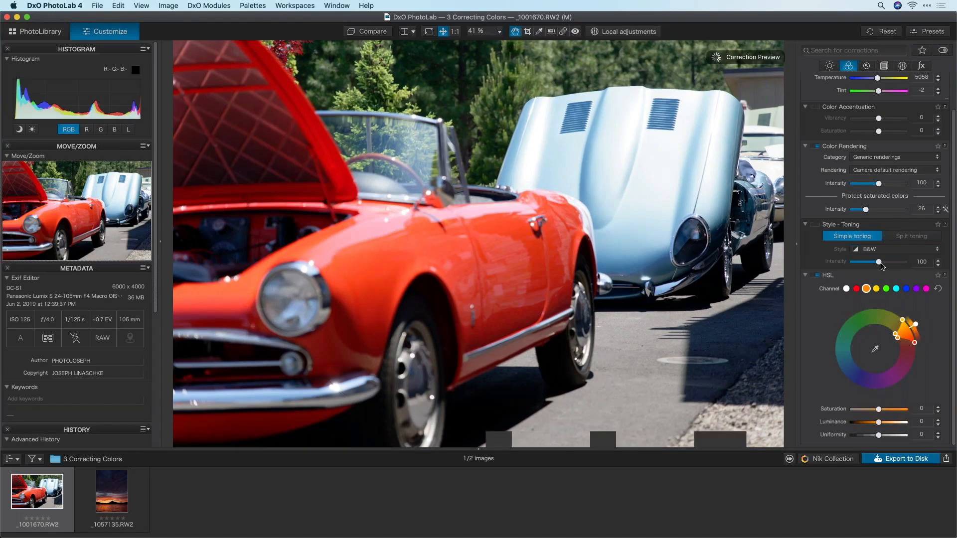
Step: Switch to Lightroom Classic and examine the HSL controls by Hue and Saturation, ending with all slider groups shown together
{"action": "key", "text": "super+Tab"}
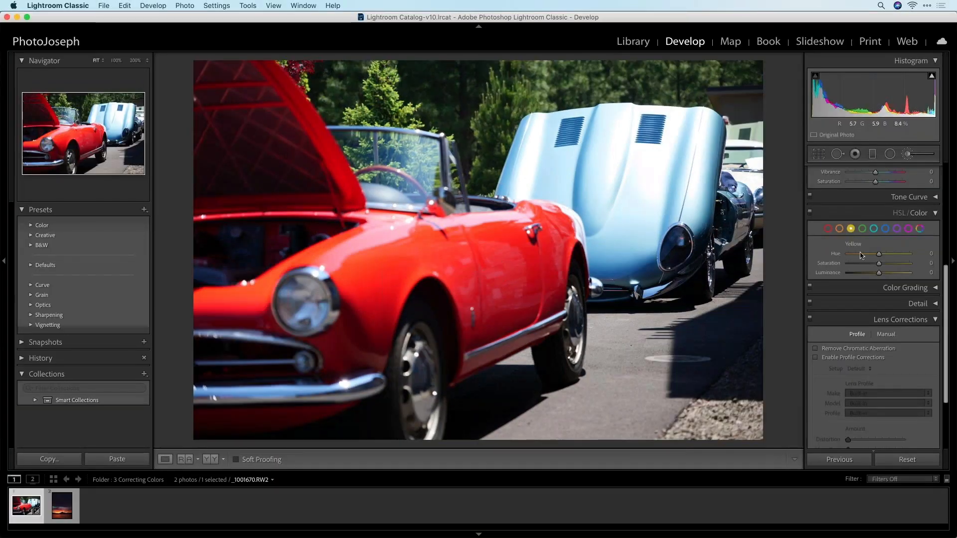
{"action": "left_click", "coordinate": [896, 215]}
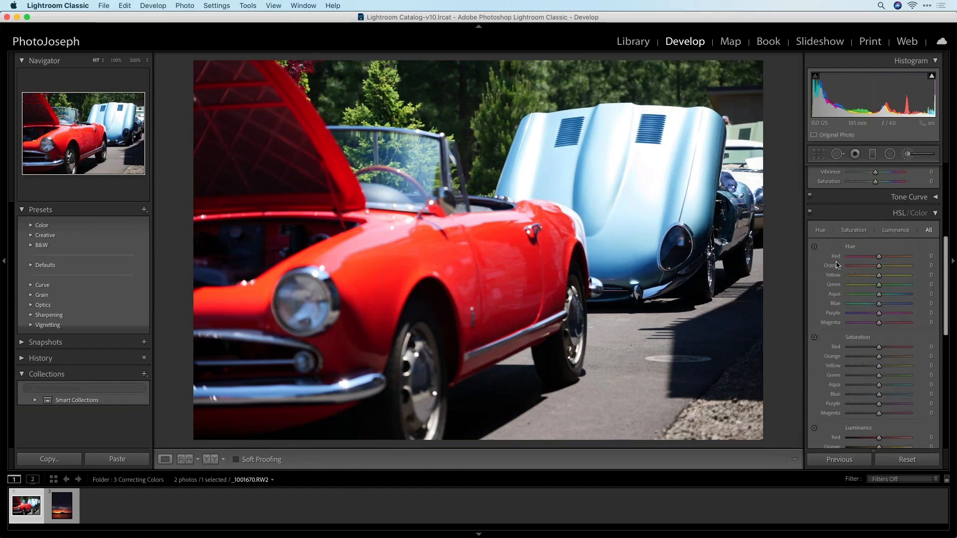
{"action": "left_click", "coordinate": [821, 230]}
{"action": "left_click", "coordinate": [854, 231]}
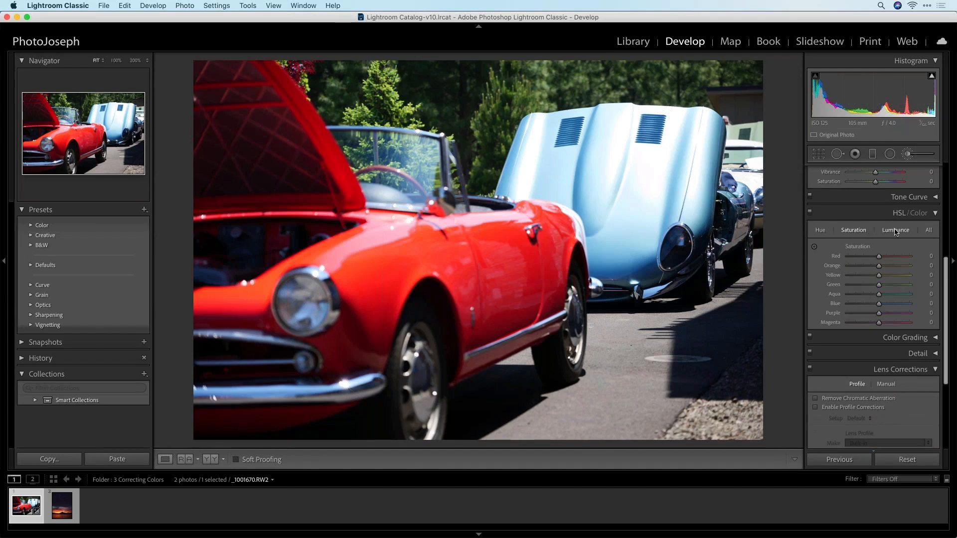
{"action": "left_click", "coordinate": [930, 231]}
{"action": "mouse_move", "coordinate": [947, 266]}
{"action": "left_mouse_down"}
{"action": "mouse_move", "coordinate": [946, 285]}
{"action": "mouse_move", "coordinate": [946, 272]}
{"action": "left_mouse_up"}
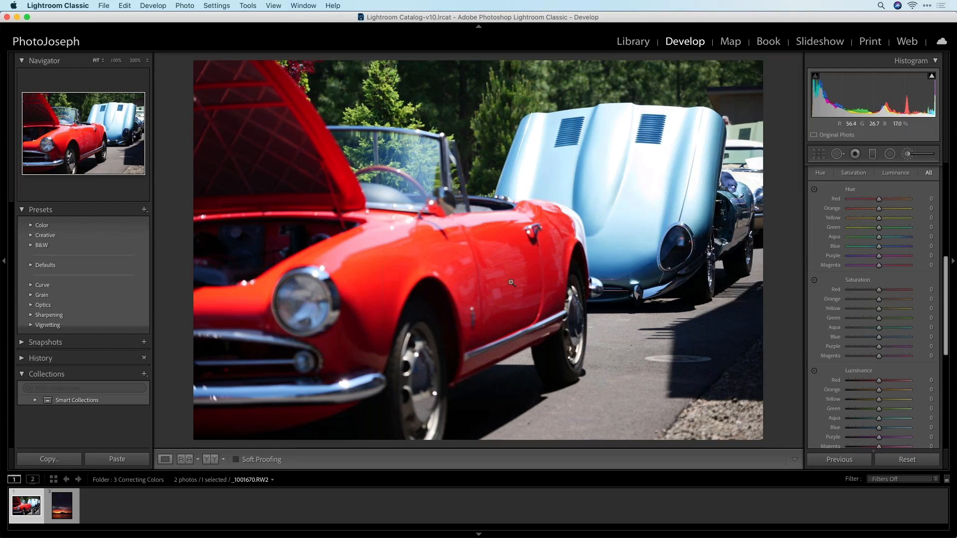
Step: Try shifting the red car's paint color with direct hue adjustment, reaching Red +22 and Orange -25
{"action": "left_click", "coordinate": [815, 190]}
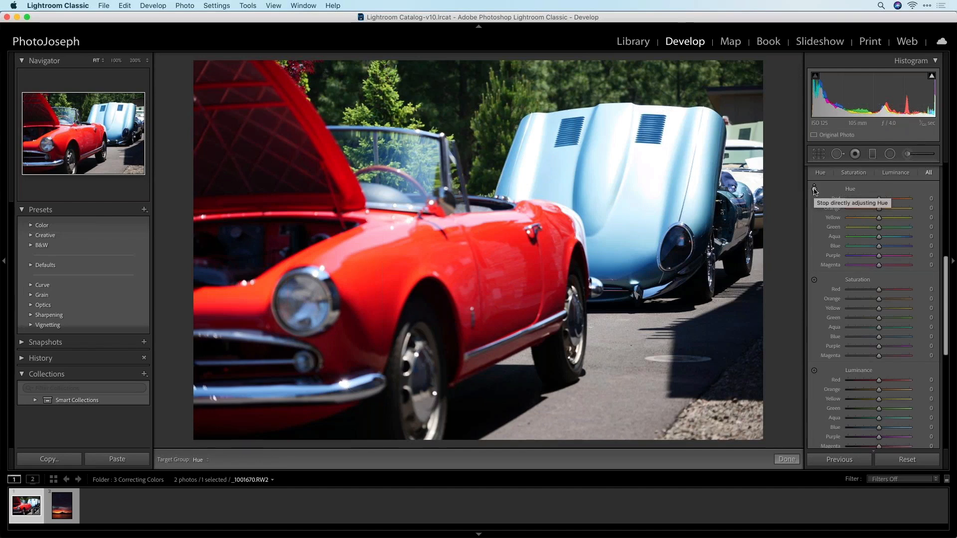
{"action": "left_click", "coordinate": [815, 190]}
{"action": "left_click", "coordinate": [815, 189]}
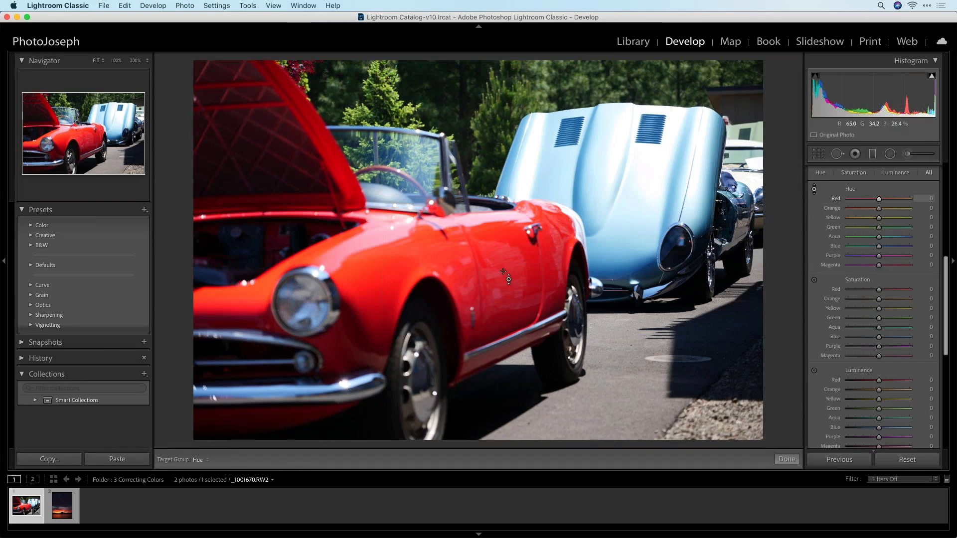
{"action": "left_click_drag", "start_coordinate": [505, 268], "coordinate": [513, 189]}
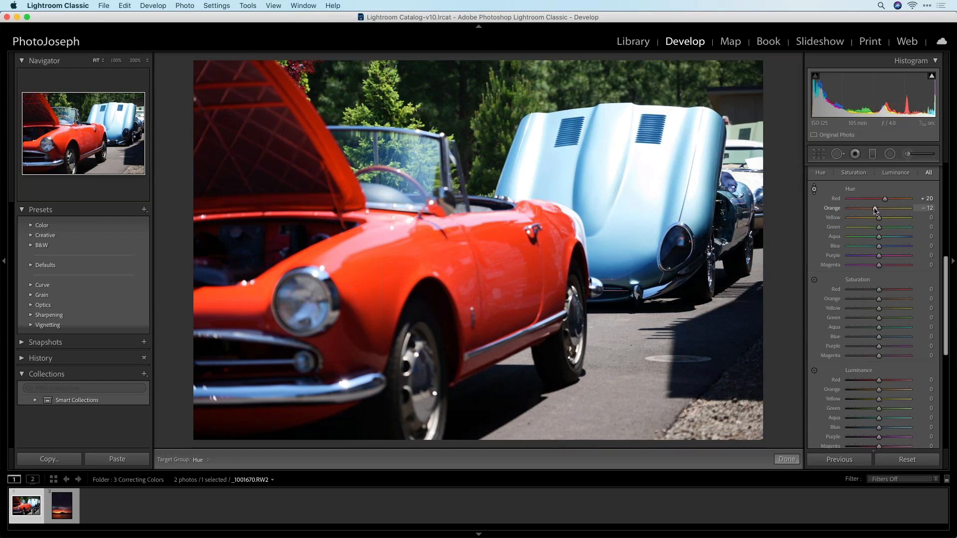
{"action": "left_click_drag", "start_coordinate": [876, 211], "coordinate": [873, 212]}
{"action": "mouse_move", "coordinate": [494, 264]}
{"action": "left_mouse_down"}
{"action": "mouse_move", "coordinate": [481, 309]}
{"action": "mouse_move", "coordinate": [480, 276]}
{"action": "mouse_move", "coordinate": [494, 255]}
{"action": "left_mouse_up"}
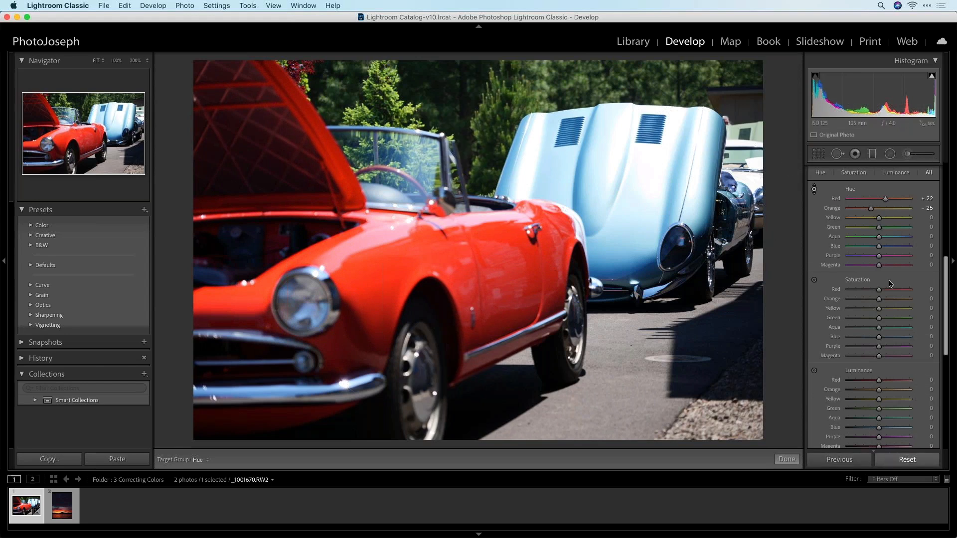
Step: Reset all of the car photo's adjustments in Lightroom Classic
{"action": "left_click", "coordinate": [908, 460]}
{"action": "left_click", "coordinate": [815, 191]}
{"action": "left_click_drag", "start_coordinate": [496, 267], "coordinate": [500, 257]}
Step: Switch to DxO PhotoLab 4 and widen the HSL orange channel's range on the color wheel, rotating it onto the greens
{"action": "key", "text": "super+Tab"}
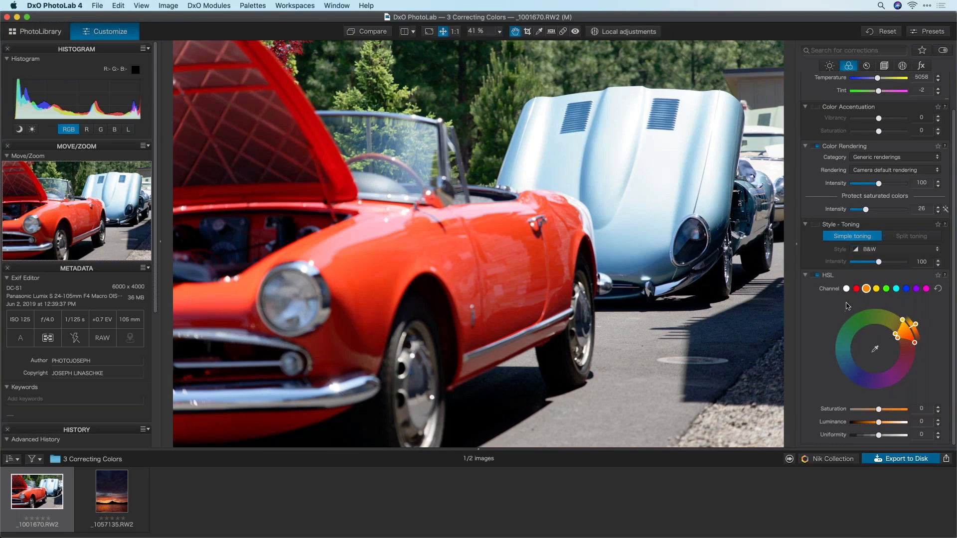
{"action": "left_click", "coordinate": [856, 290]}
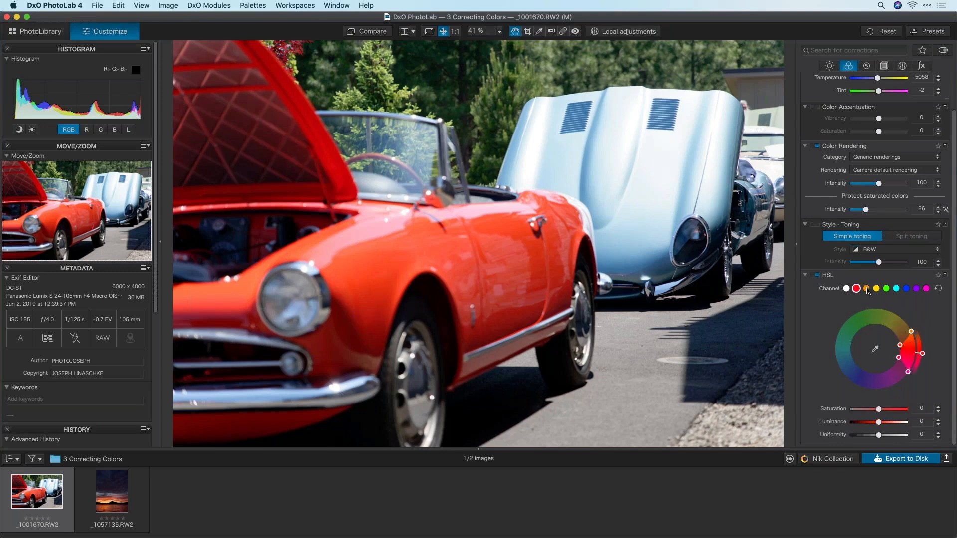
{"action": "left_click", "coordinate": [866, 289]}
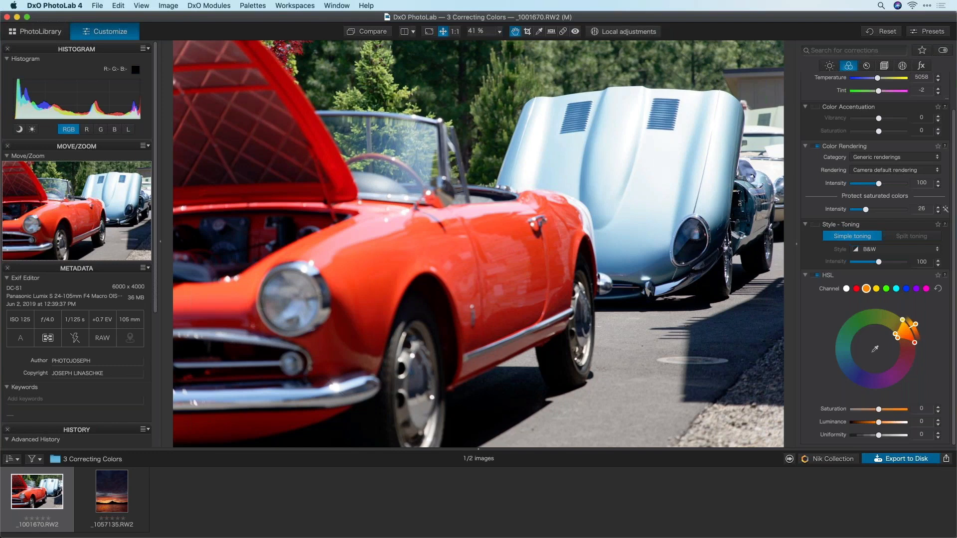
{"action": "left_click_drag", "start_coordinate": [894, 315], "coordinate": [883, 330]}
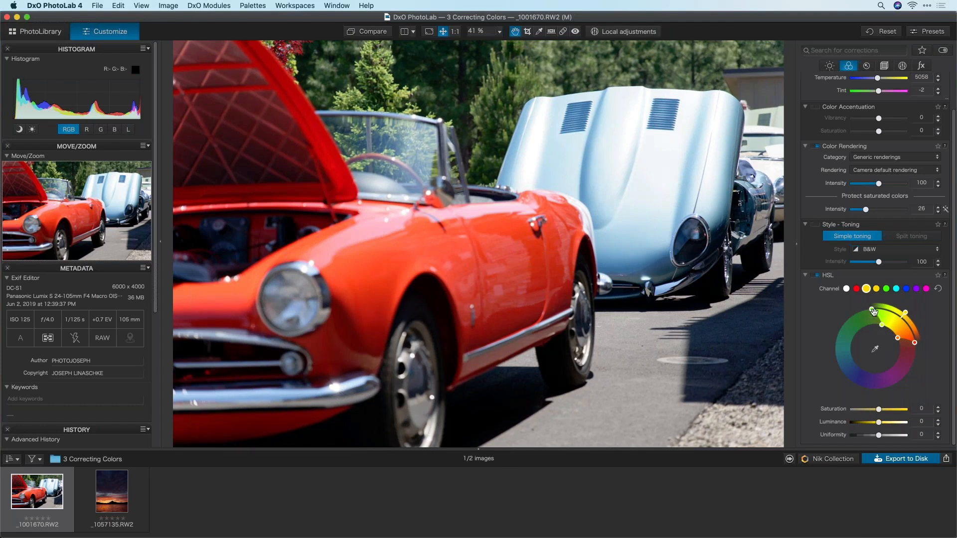
{"action": "left_click_drag", "start_coordinate": [871, 309], "coordinate": [906, 318]}
{"action": "left_click_drag", "start_coordinate": [881, 325], "coordinate": [869, 327]}
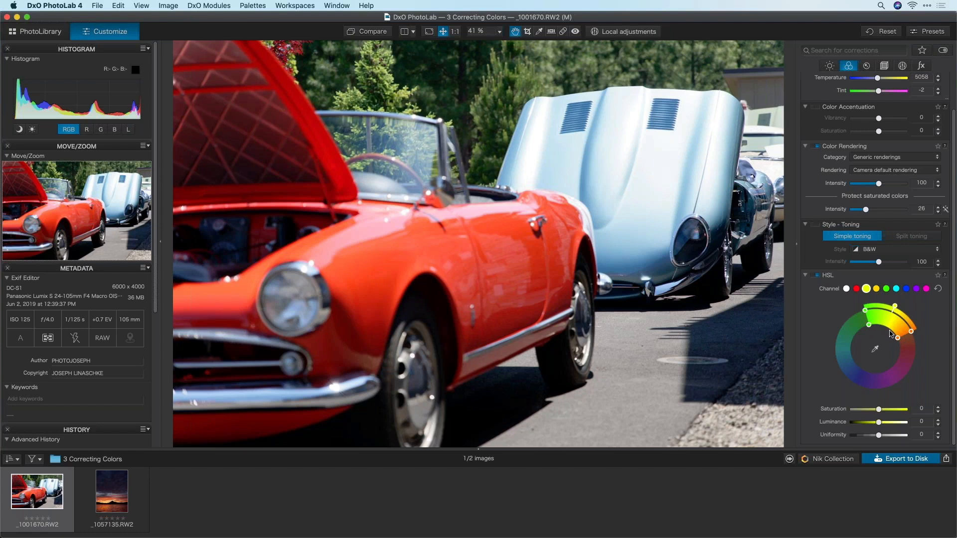
{"action": "mouse_move", "coordinate": [869, 327]}
{"action": "left_mouse_down"}
{"action": "mouse_move", "coordinate": [858, 333]}
{"action": "mouse_move", "coordinate": [870, 324]}
{"action": "left_mouse_up"}
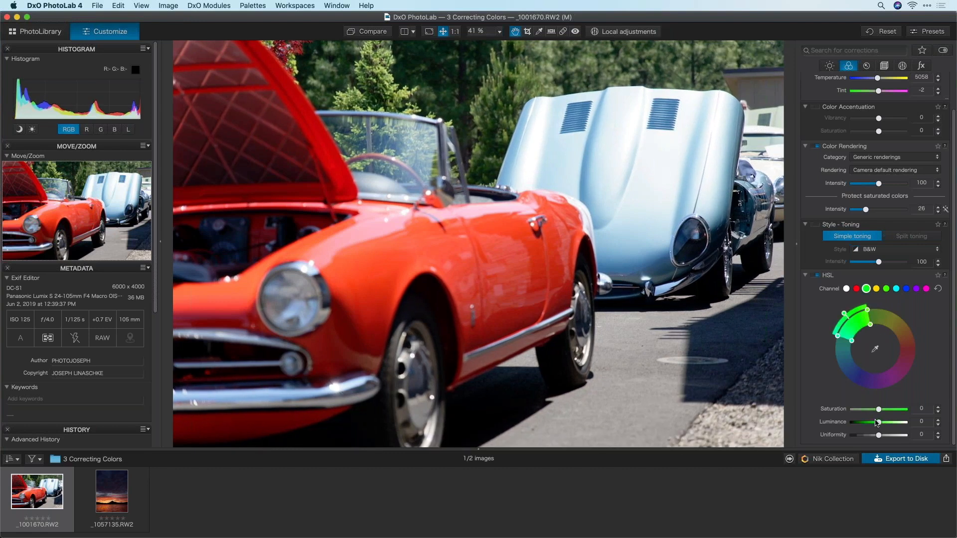
Step: Set the green range's luminance to -47, shift it toward yellow, and widen the transitions at both ends
{"action": "mouse_move", "coordinate": [885, 423]}
{"action": "left_mouse_down"}
{"action": "mouse_move", "coordinate": [902, 424]}
{"action": "mouse_move", "coordinate": [843, 426]}
{"action": "mouse_move", "coordinate": [900, 424]}
{"action": "mouse_move", "coordinate": [866, 425]}
{"action": "left_mouse_up"}
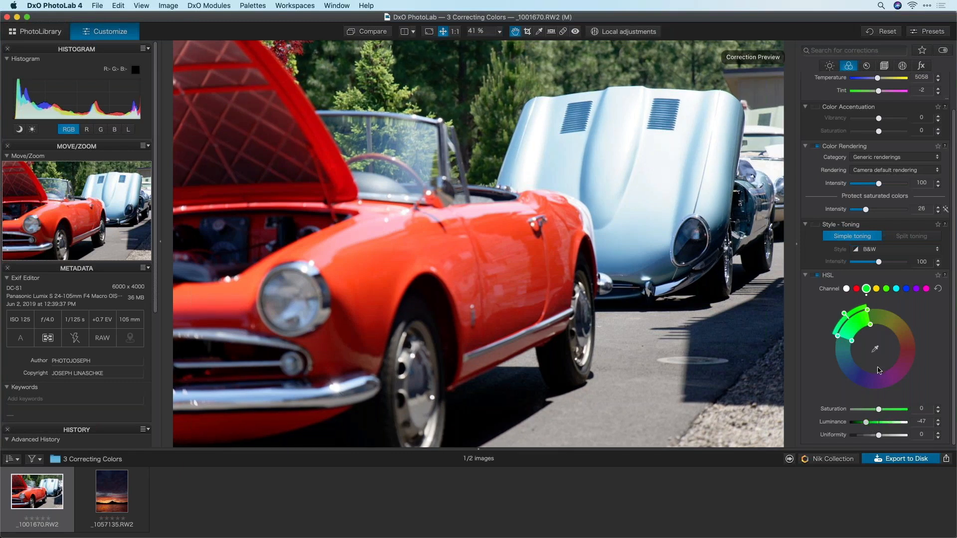
{"action": "mouse_move", "coordinate": [858, 330]}
{"action": "left_mouse_down"}
{"action": "mouse_move", "coordinate": [845, 349]}
{"action": "mouse_move", "coordinate": [861, 321]}
{"action": "mouse_move", "coordinate": [883, 328]}
{"action": "mouse_move", "coordinate": [862, 324]}
{"action": "mouse_move", "coordinate": [872, 328]}
{"action": "left_mouse_up"}
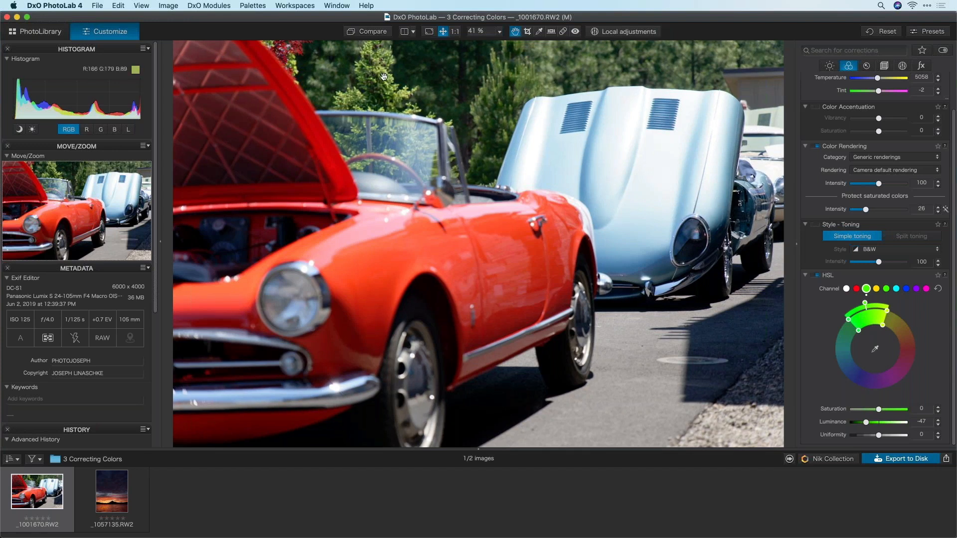
{"action": "left_click_drag", "start_coordinate": [849, 321], "coordinate": [838, 334]}
{"action": "left_click_drag", "start_coordinate": [889, 312], "coordinate": [905, 322]}
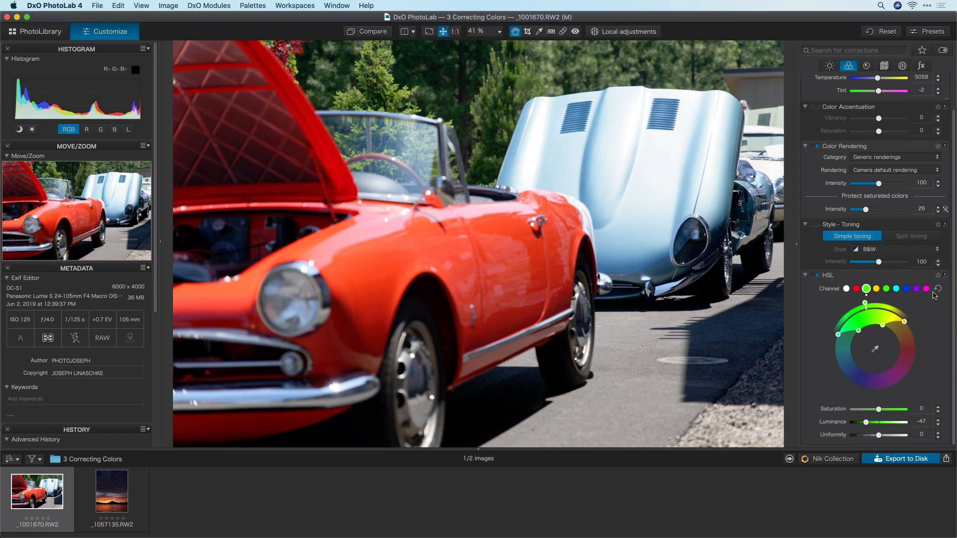
Step: Reset the HSL adjustments and go through the individual color channels to view their ranges on the wheel
{"action": "left_click", "coordinate": [940, 291]}
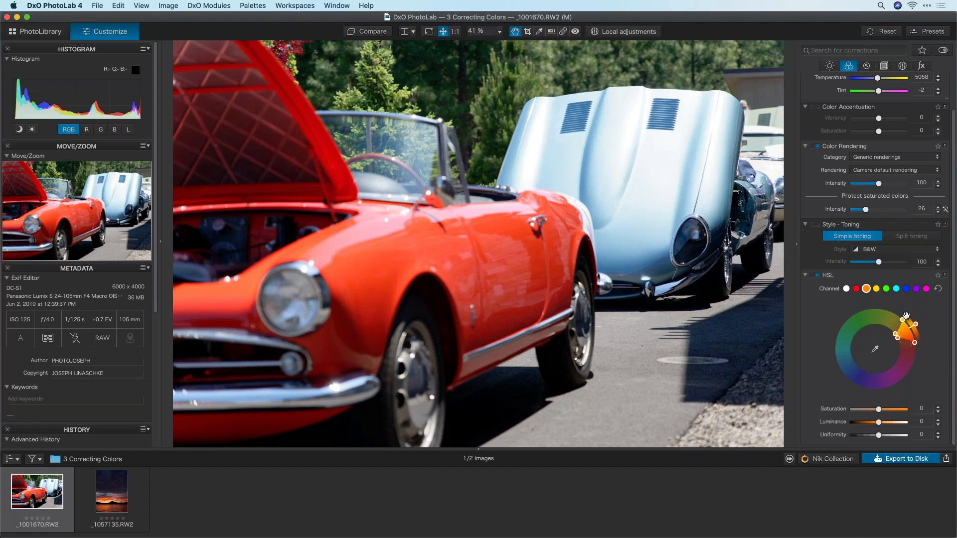
{"action": "left_click", "coordinate": [858, 289]}
{"action": "left_click", "coordinate": [876, 289]}
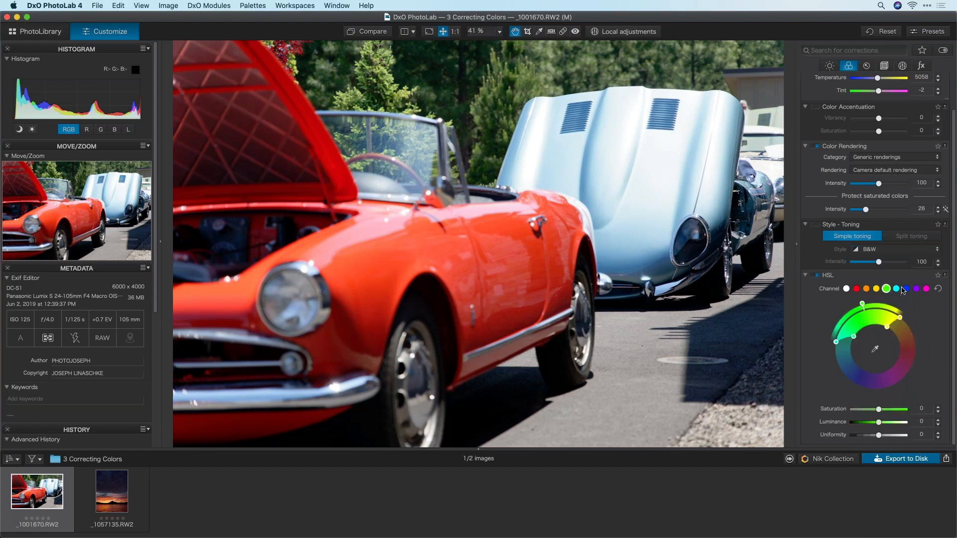
{"action": "left_click", "coordinate": [886, 289]}
{"action": "left_click", "coordinate": [907, 289]}
{"action": "left_click", "coordinate": [916, 289]}
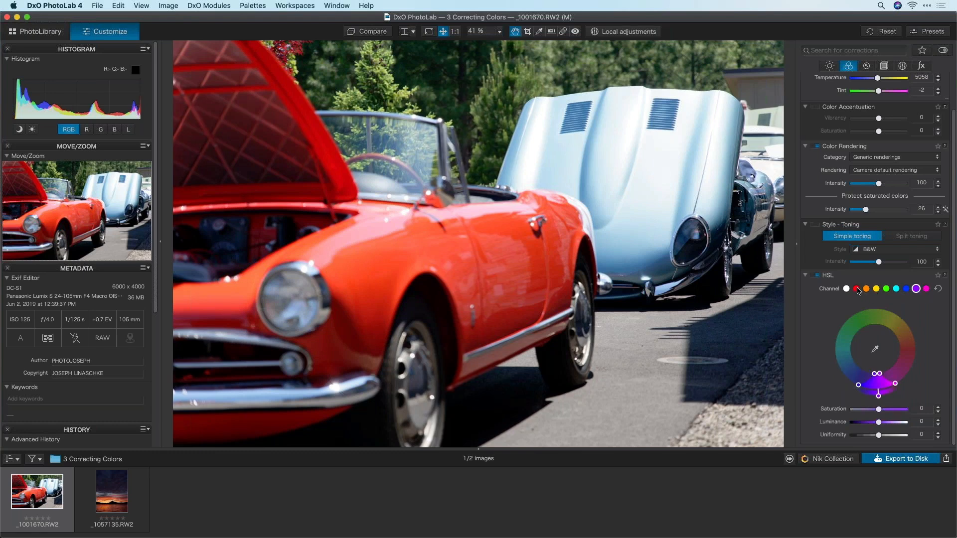
Step: Center the red HSL channel on the red car's paint with the Hue Picker, also sampling the blue car for comparison
{"action": "left_click", "coordinate": [857, 289]}
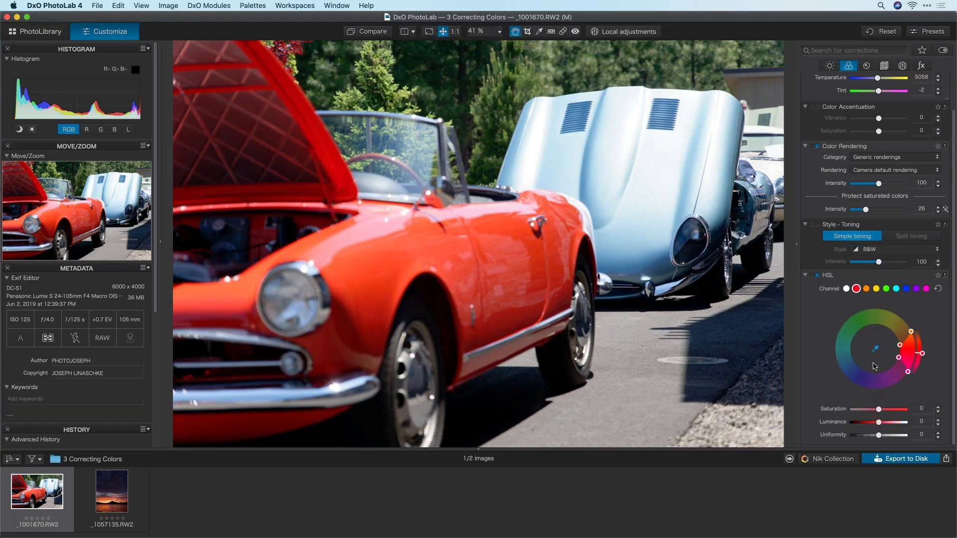
{"action": "left_click", "coordinate": [876, 350]}
{"action": "left_click", "coordinate": [422, 240]}
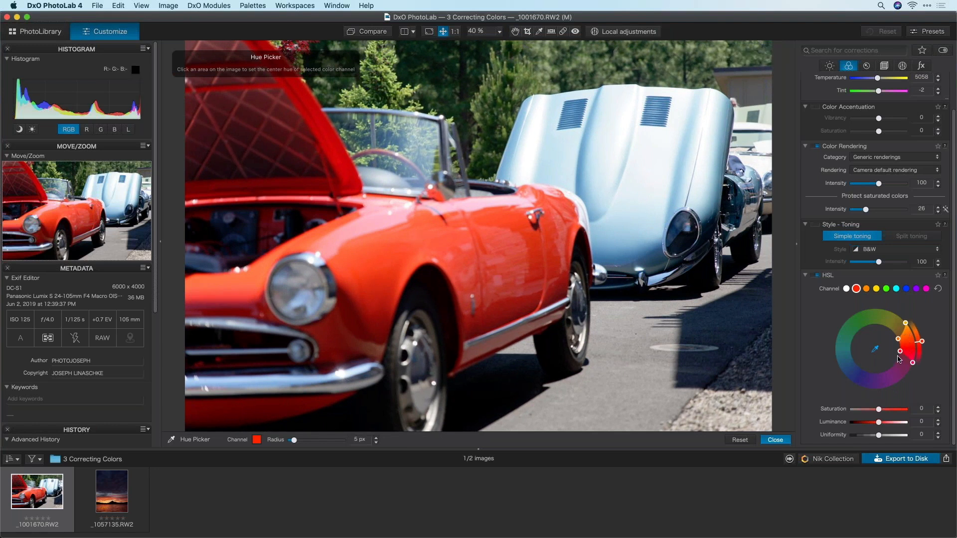
{"action": "left_click", "coordinate": [428, 253]}
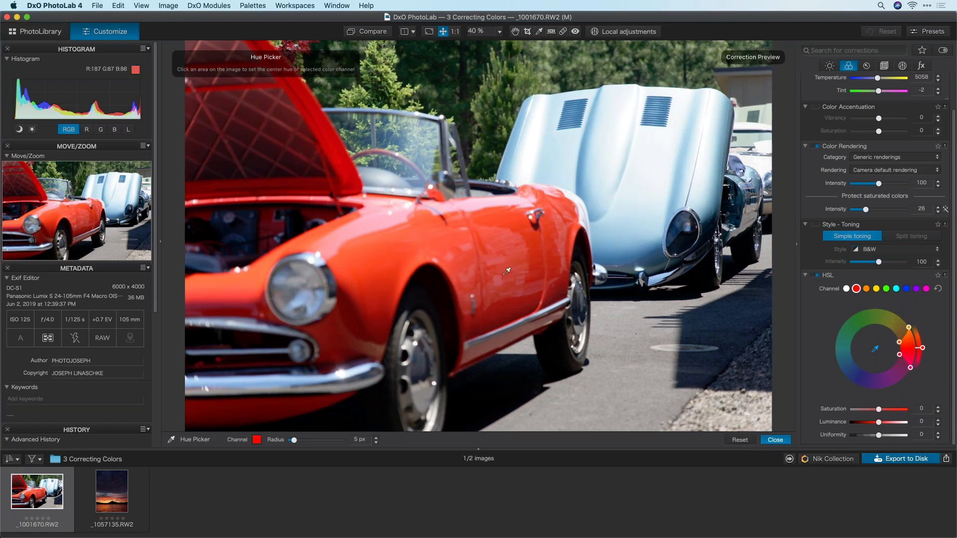
{"action": "left_click", "coordinate": [668, 173]}
{"action": "left_click", "coordinate": [545, 145]}
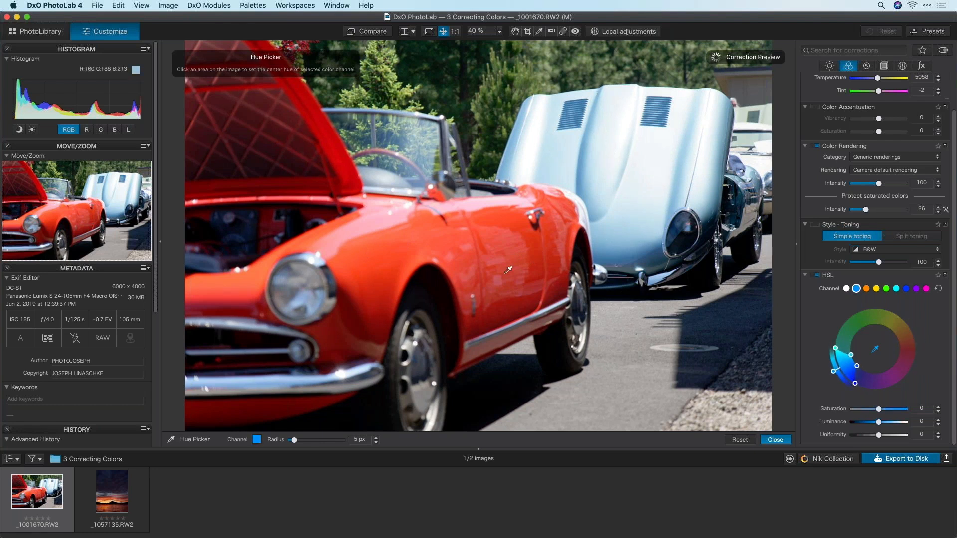
{"action": "left_click", "coordinate": [417, 247]}
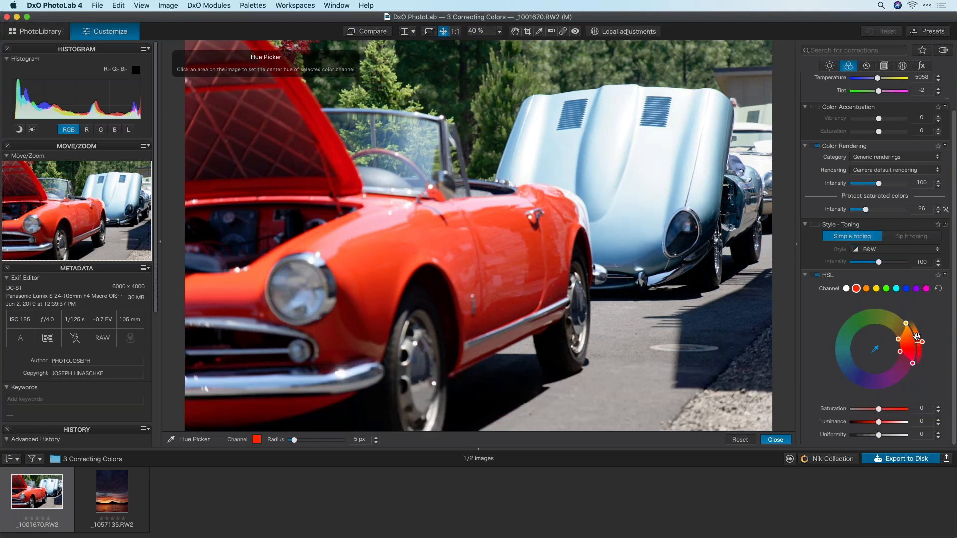
Step: Shift the sampled red toward orange with saturation 14 and luminance -7, and widen its transition toward yellow
{"action": "mouse_move", "coordinate": [922, 344]}
{"action": "left_mouse_down"}
{"action": "mouse_move", "coordinate": [920, 366]}
{"action": "mouse_move", "coordinate": [920, 337]}
{"action": "left_mouse_up"}
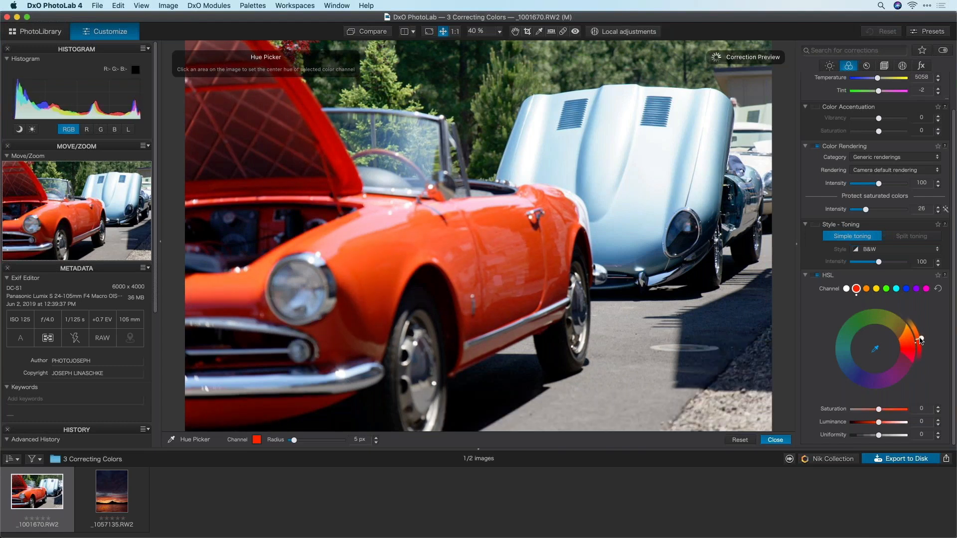
{"action": "left_click_drag", "start_coordinate": [879, 409], "coordinate": [875, 424]}
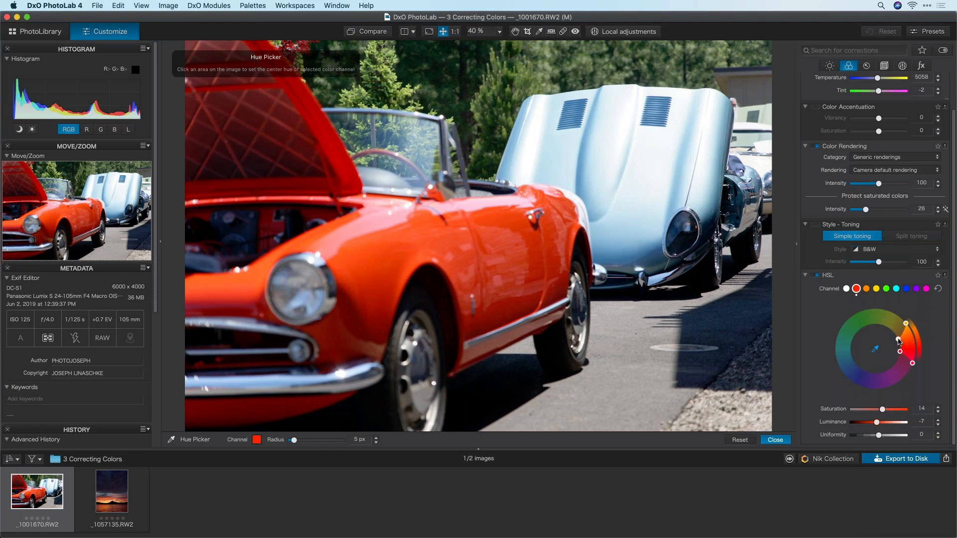
{"action": "left_click_drag", "start_coordinate": [899, 342], "coordinate": [898, 339]}
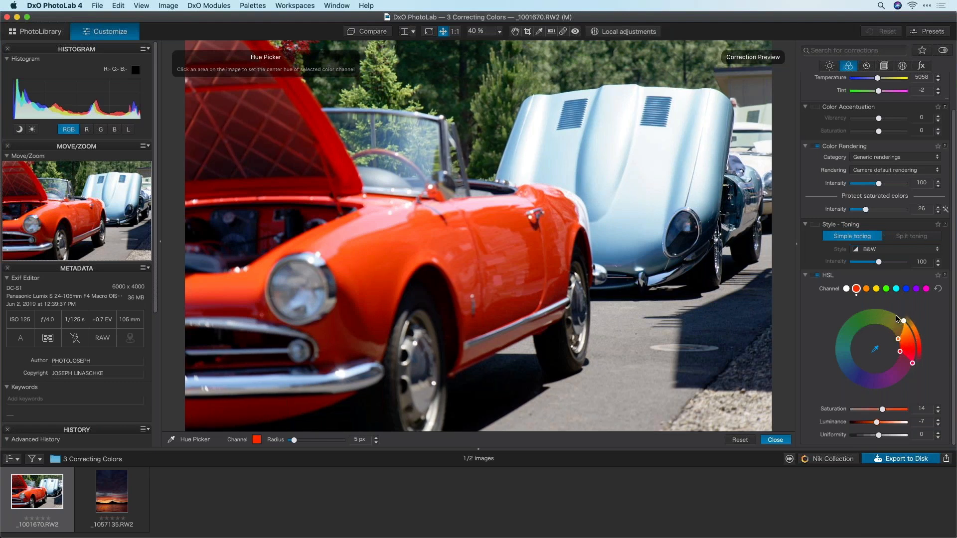
{"action": "left_click", "coordinate": [331, 284]}
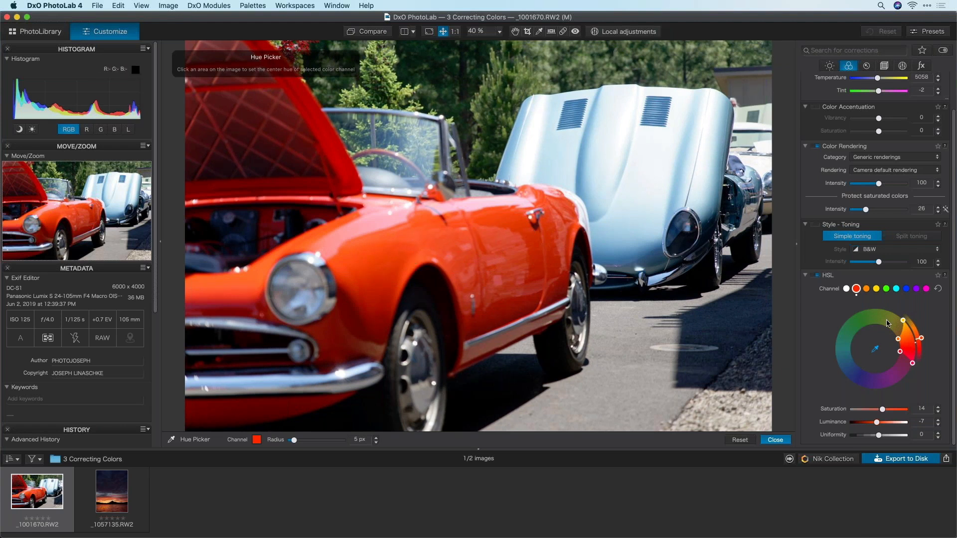
{"action": "left_click_drag", "start_coordinate": [908, 332], "coordinate": [894, 326]}
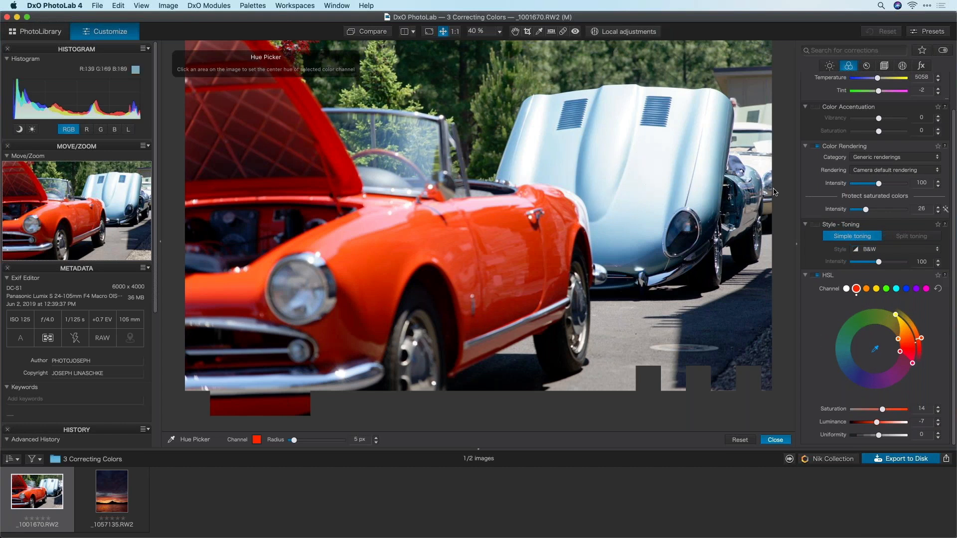
Step: Center the cyan HSL channel on the blue car's paint and set its saturation to 25 and luminance to -20
{"action": "left_click", "coordinate": [896, 289]}
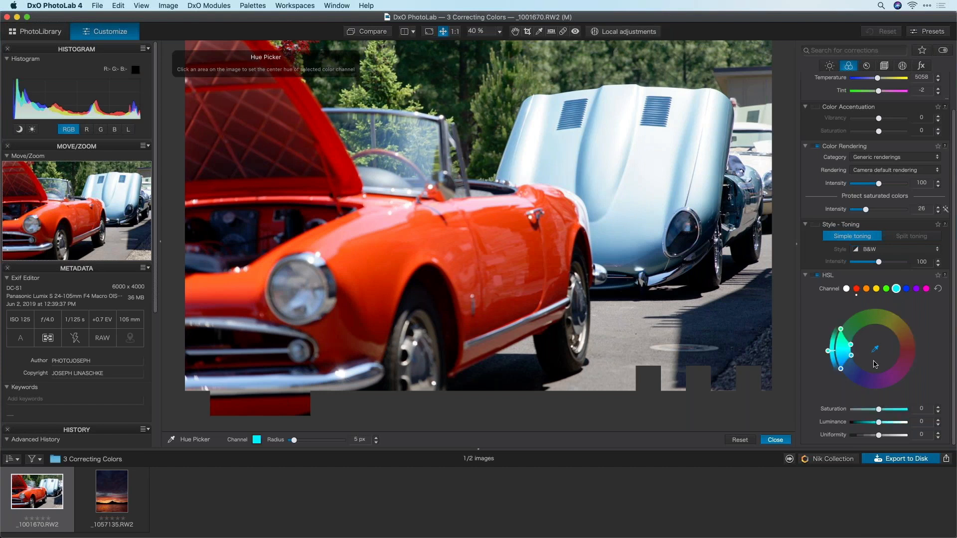
{"action": "left_click", "coordinate": [650, 182]}
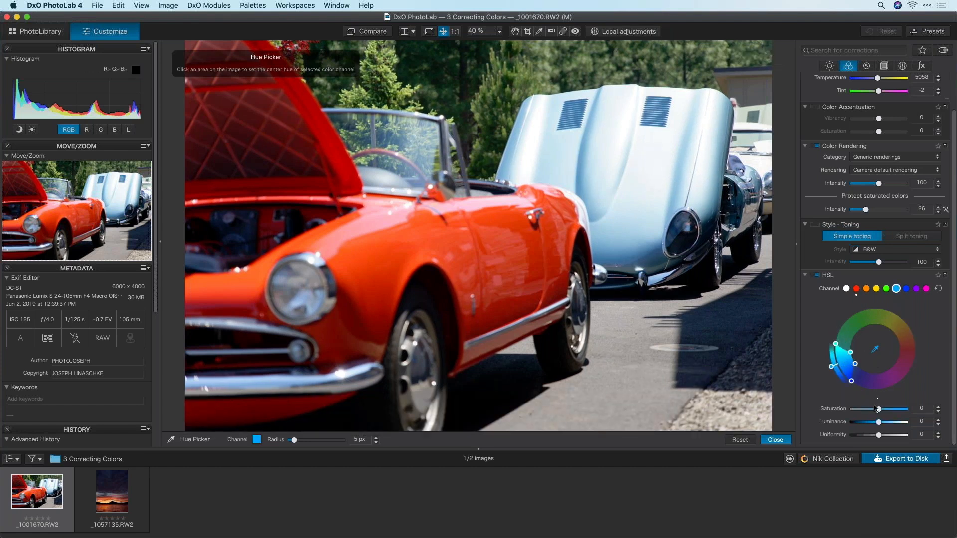
{"action": "left_click_drag", "start_coordinate": [880, 410], "coordinate": [873, 423]}
{"action": "left_click", "coordinate": [884, 411]}
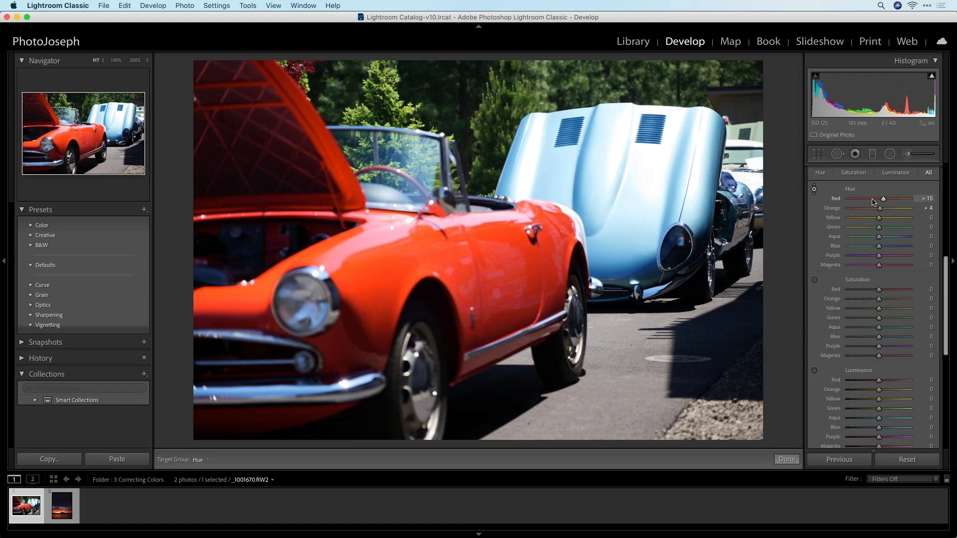
Step: In Lightroom Classic, make targeted adjustments on the blue car: saturation Aqua +10 and Blue +39, luminance Aqua -5 and Blue -37
{"action": "left_click", "coordinate": [815, 280]}
{"action": "left_click_drag", "start_coordinate": [643, 222], "coordinate": [648, 166]}
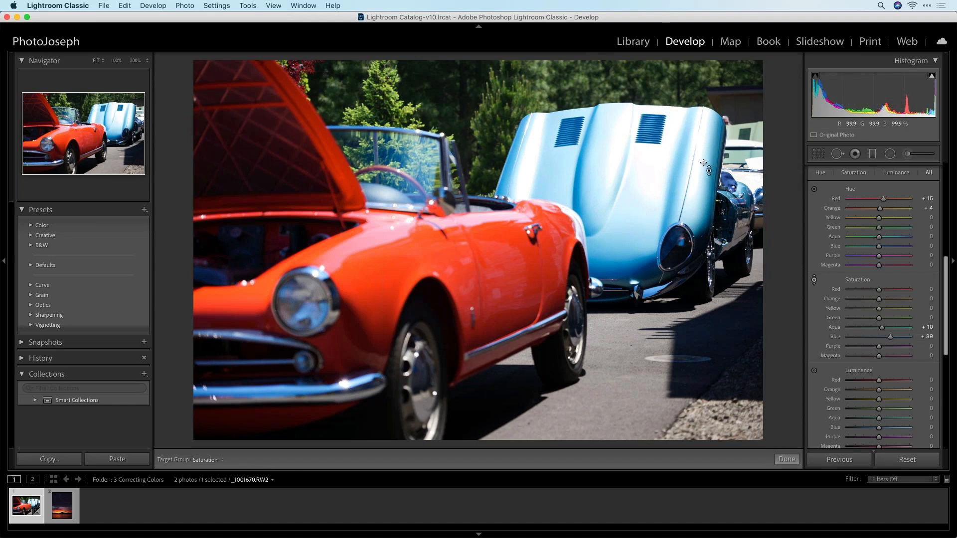
{"action": "left_click", "coordinate": [815, 372]}
{"action": "mouse_move", "coordinate": [639, 211]}
{"action": "left_mouse_down"}
{"action": "mouse_move", "coordinate": [639, 226]}
{"action": "mouse_move", "coordinate": [645, 201]}
{"action": "left_mouse_up"}
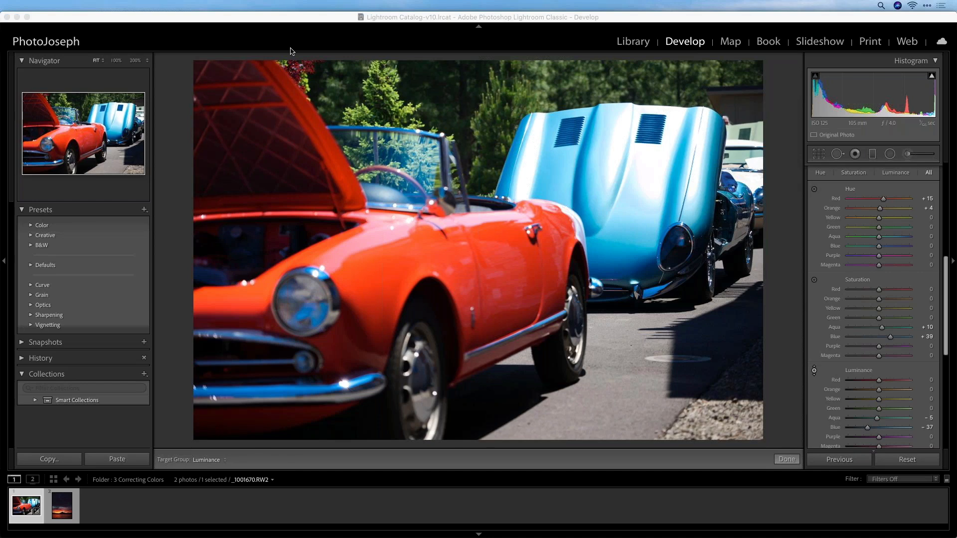
Step: Switch to DxO PhotoLab 4 to compare its version of the car photo, and return to Lightroom Classic
{"action": "key", "text": "super+Tab"}
{"action": "key", "text": "super+shift+Tab"}
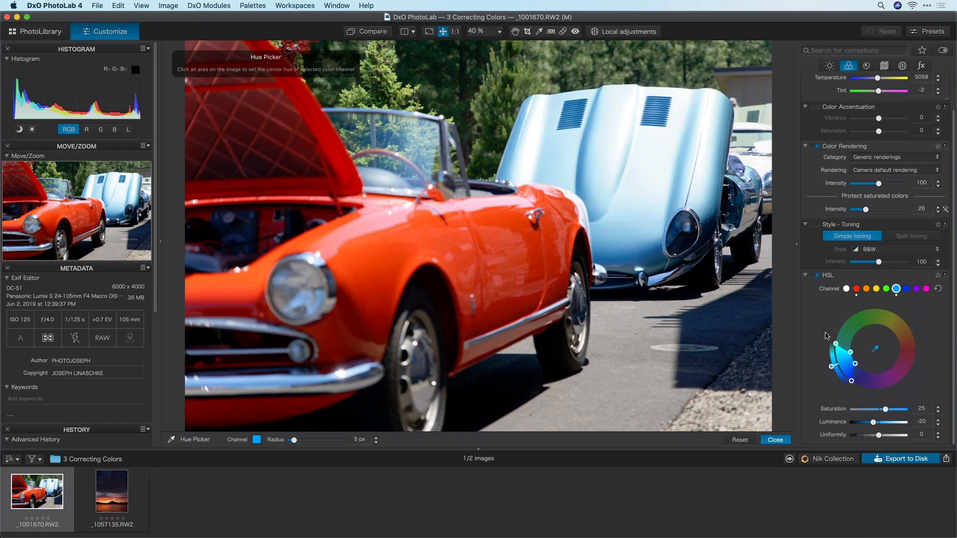
{"action": "scroll", "coordinate": [844, 301], "scroll_direction": "down", "scroll_amount": 1}
{"action": "scroll", "coordinate": [840, 303], "scroll_direction": "up", "scroll_amount": 1}
{"action": "key", "text": "super+Tab"}
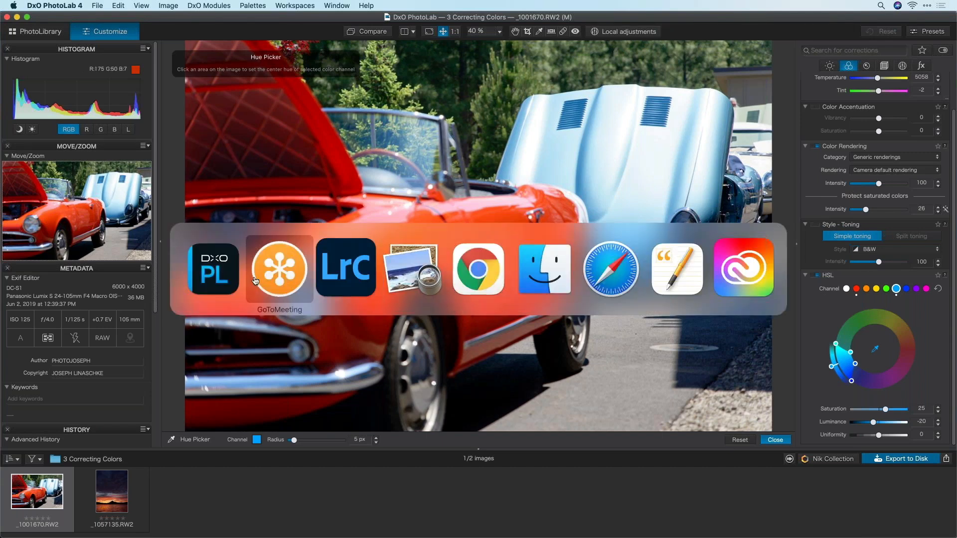
{"action": "left_click", "coordinate": [327, 270]}
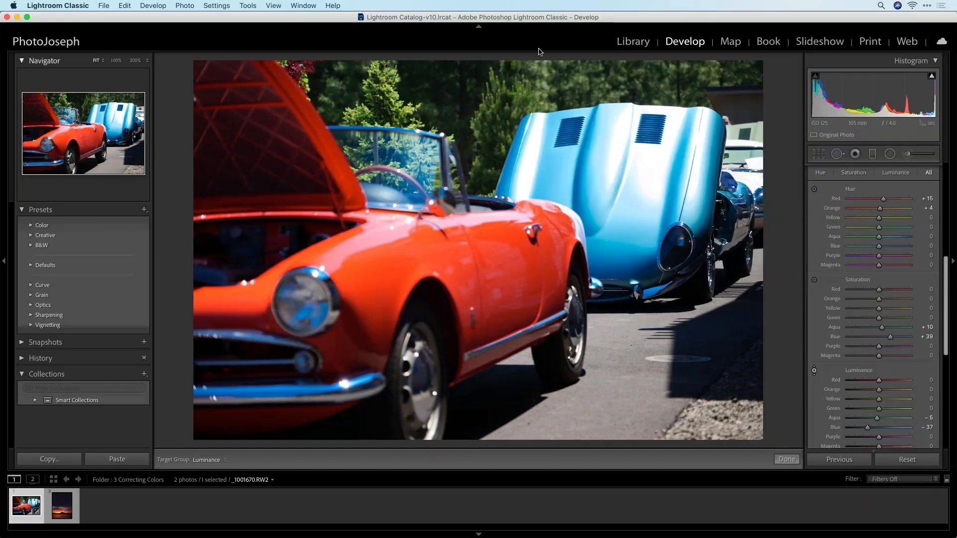
Step: View the portrait from the 4 Instant Watermarking folder in the Library and open the Watermark Editor by searching help for "water"
{"action": "key", "text": "e"}
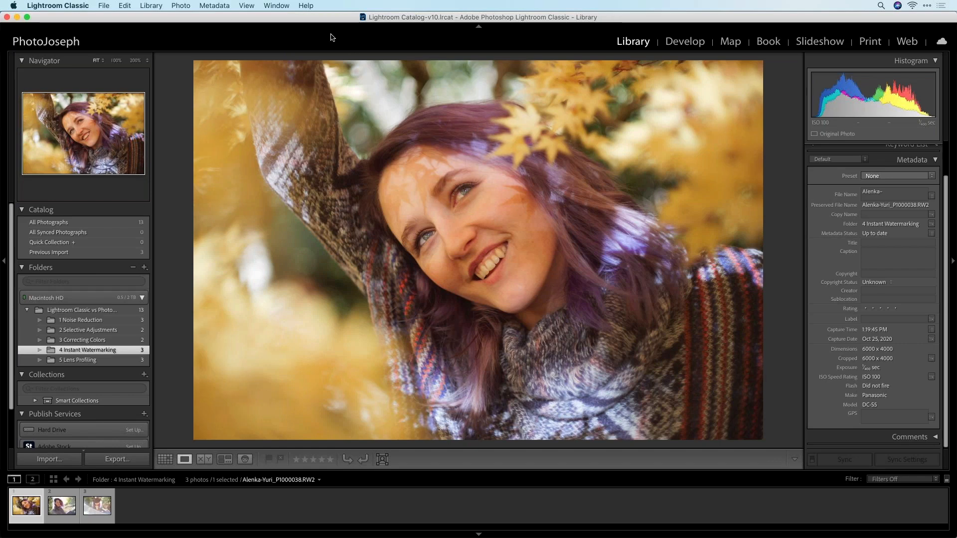
{"action": "left_click", "coordinate": [308, 5]}
{"action": "left_click", "coordinate": [309, 5]}
{"action": "type", "text": "water"}
{"action": "left_click", "coordinate": [386, 34]}
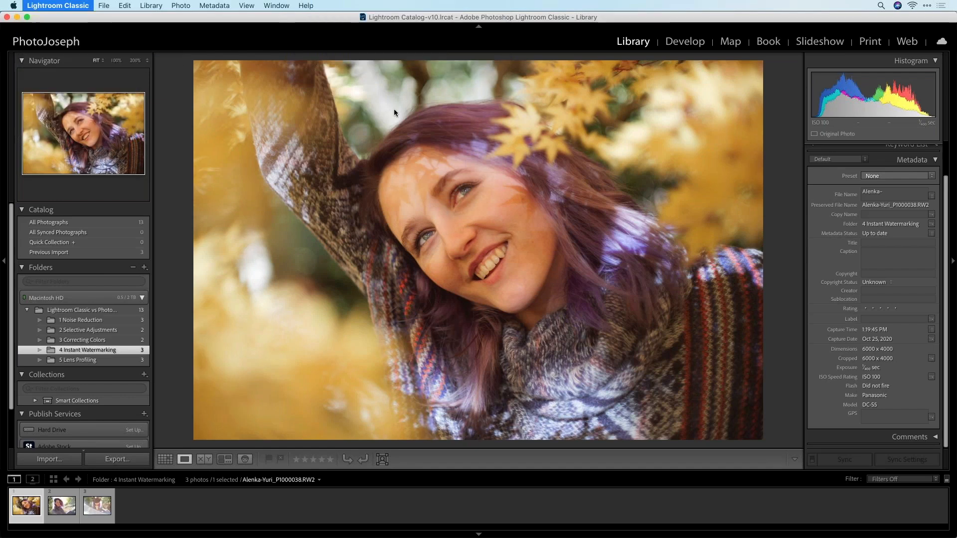
Step: Reposition and enlarge the Watermark Editor window to get a larger preview and show all watermark effects
{"action": "left_click_drag", "start_coordinate": [311, 95], "coordinate": [439, 101]}
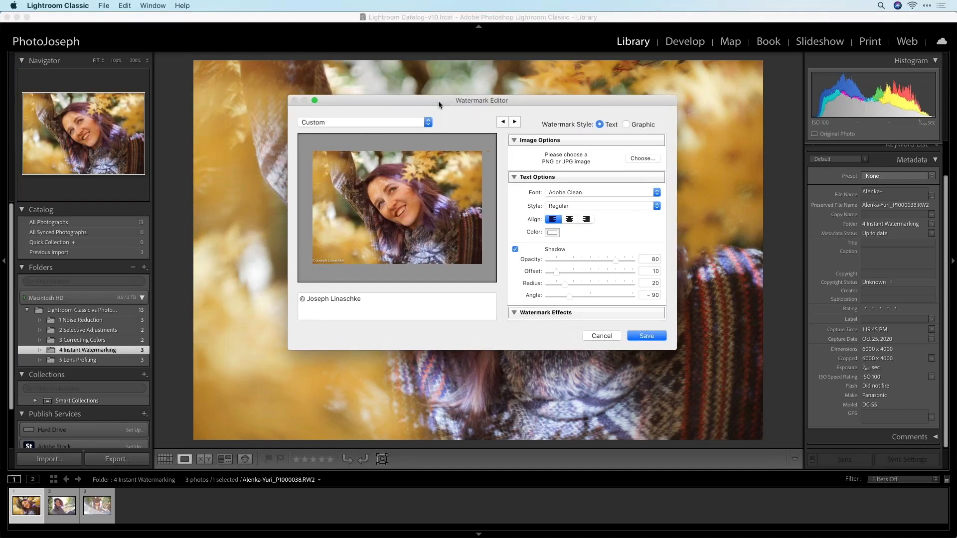
{"action": "mouse_move", "coordinate": [456, 149]}
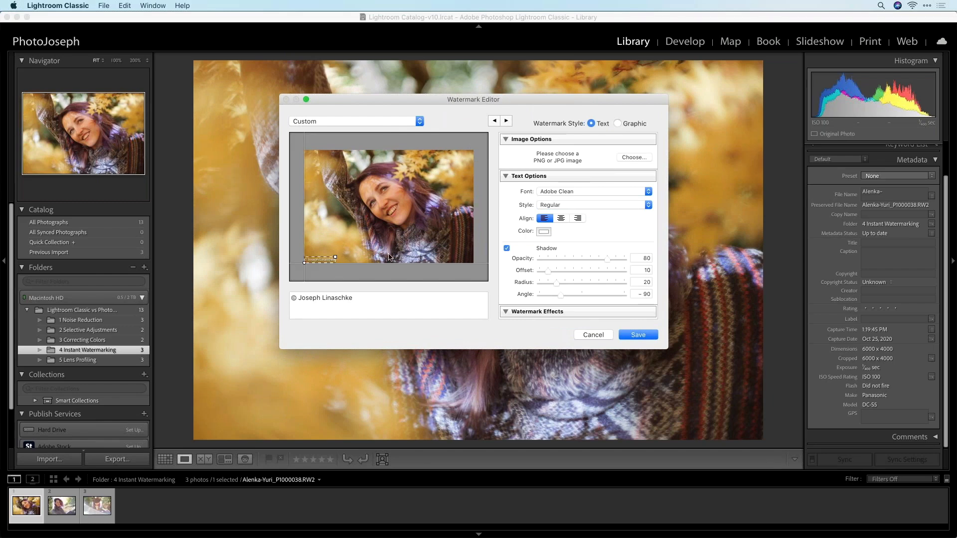
{"action": "left_click_drag", "start_coordinate": [666, 347], "coordinate": [847, 443]}
{"action": "left_click_drag", "start_coordinate": [539, 99], "coordinate": [342, 34]}
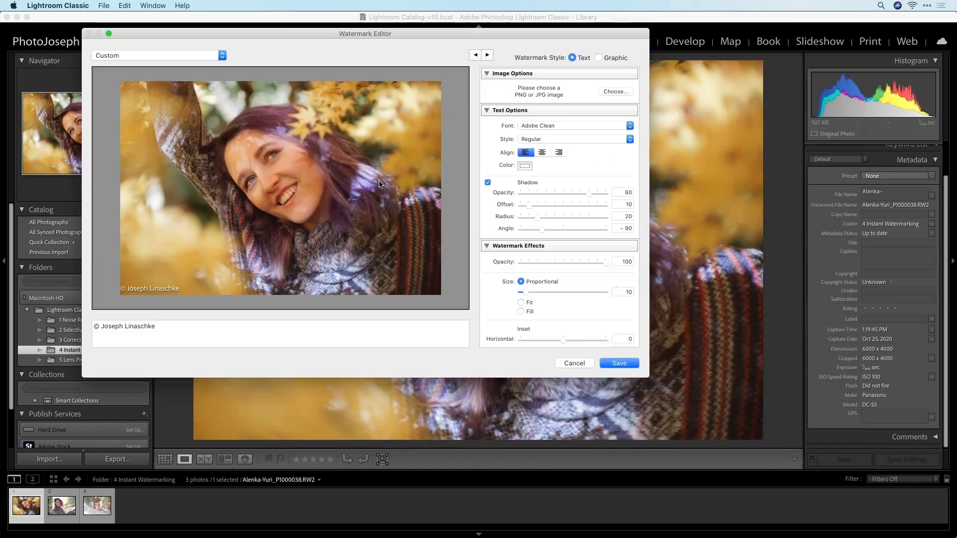
{"action": "left_click_drag", "start_coordinate": [647, 377], "coordinate": [850, 498]}
Step: Replace the watermark text with "© PhotoJoseph"
{"action": "mouse_move", "coordinate": [175, 407]}
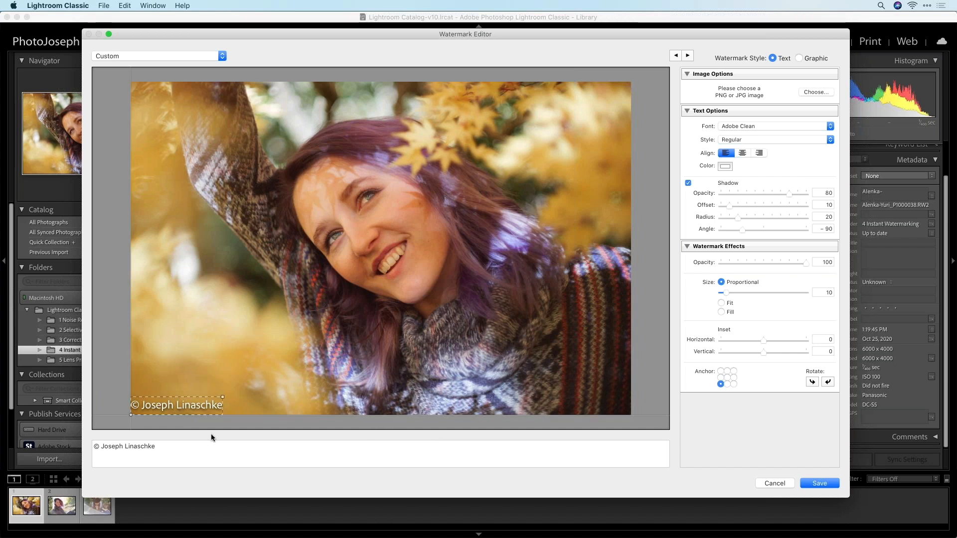
{"action": "triple_click", "coordinate": [152, 443]}
{"action": "type", "text": "© PhotoJoseph"}
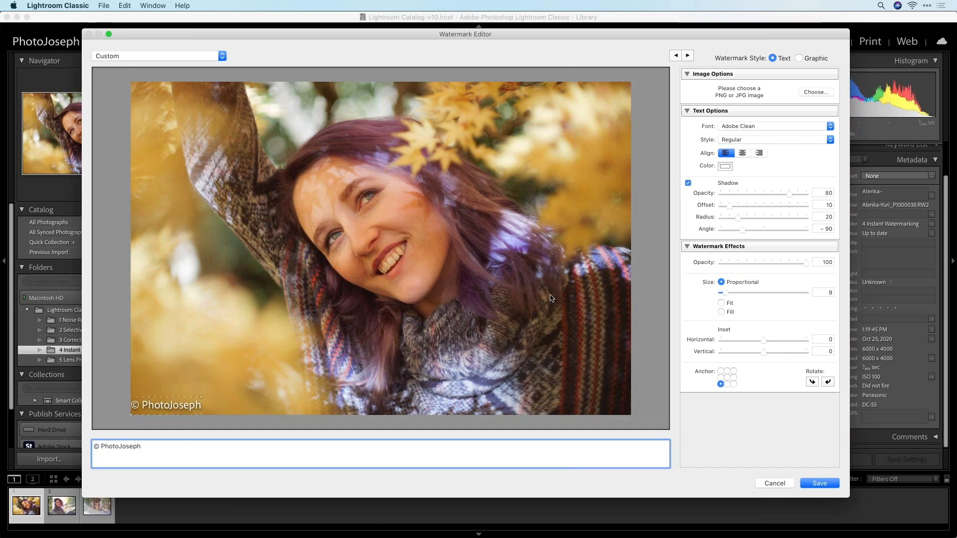
Step: Change the watermark font to Arial Black and check the text color picker, keeping the color white
{"action": "left_click", "coordinate": [784, 126]}
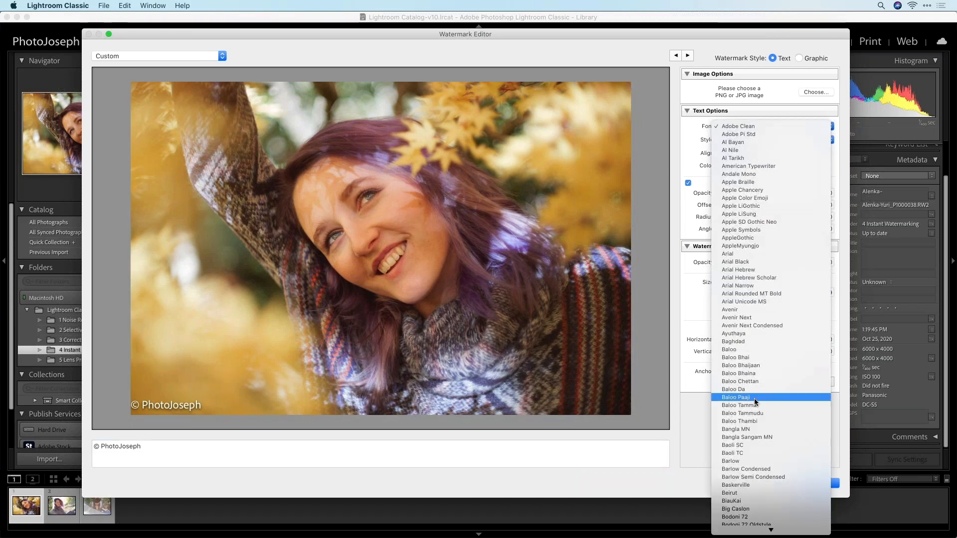
{"action": "scroll", "coordinate": [759, 410], "scroll_direction": "down", "scroll_amount": 2}
{"action": "scroll", "coordinate": [758, 406], "scroll_direction": "down", "scroll_amount": 5}
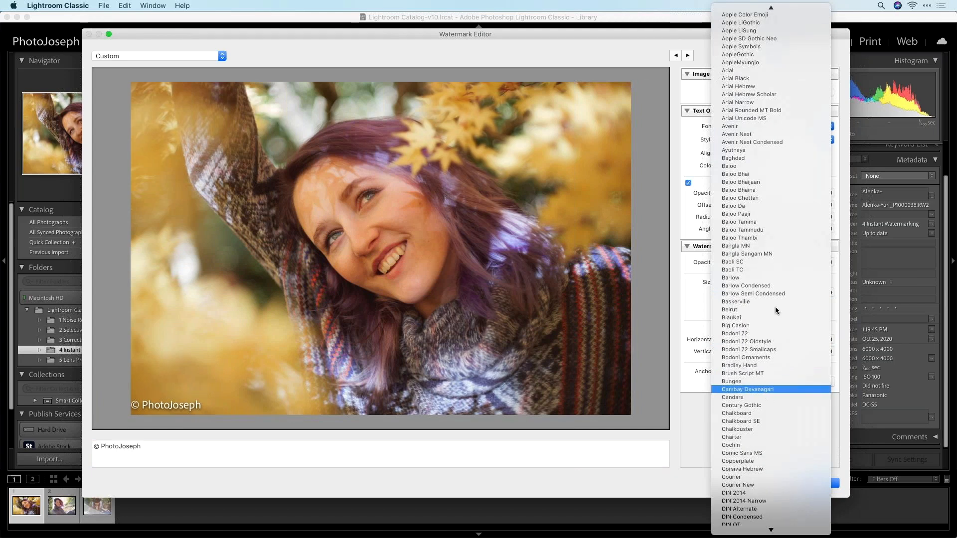
{"action": "scroll", "coordinate": [780, 247], "scroll_direction": "down", "scroll_amount": 7}
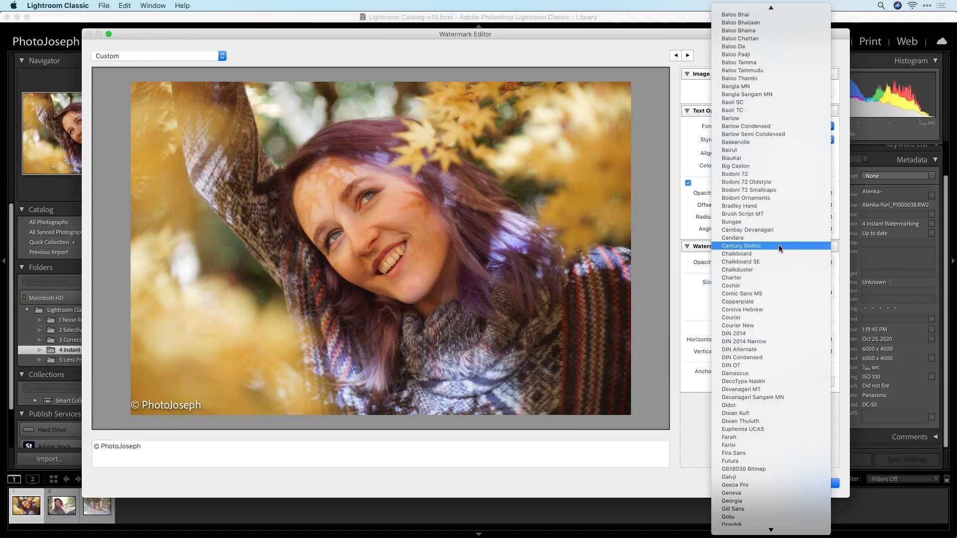
{"action": "scroll", "coordinate": [778, 249], "scroll_direction": "up", "scroll_amount": 10}
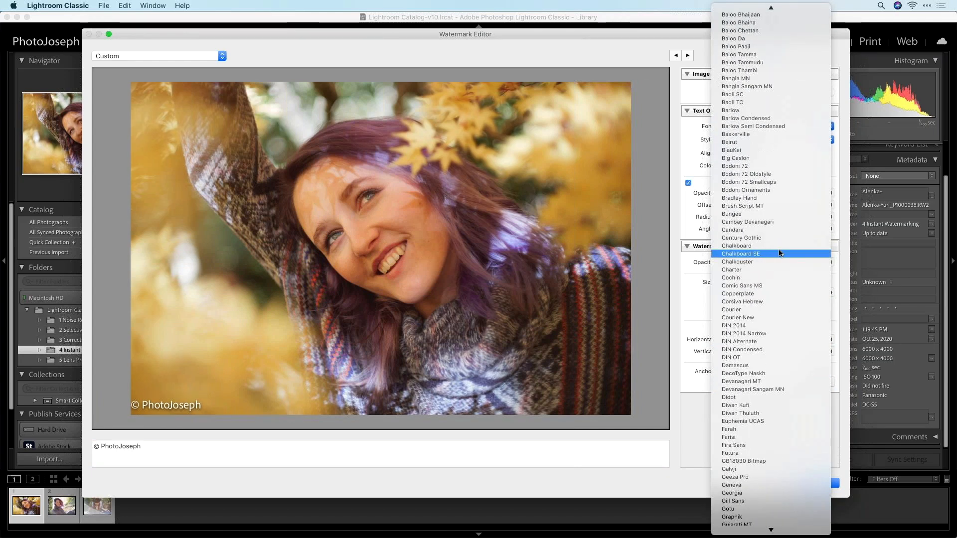
{"action": "left_click", "coordinate": [748, 144]}
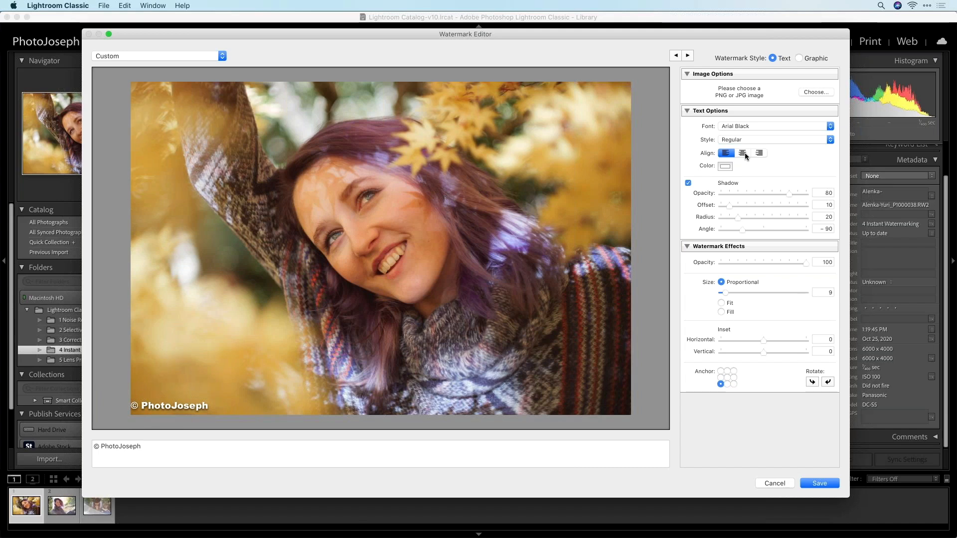
{"action": "left_click", "coordinate": [725, 166]}
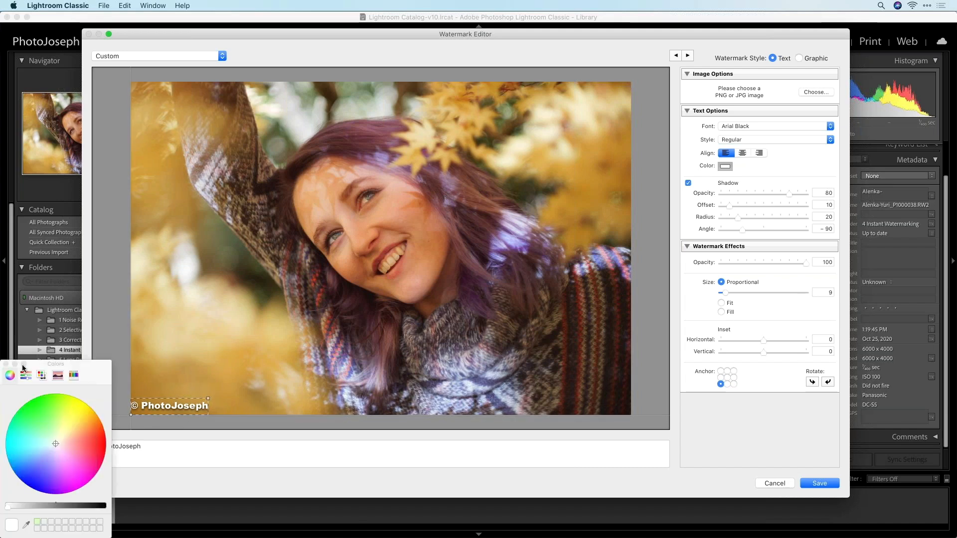
{"action": "left_click", "coordinate": [725, 166]}
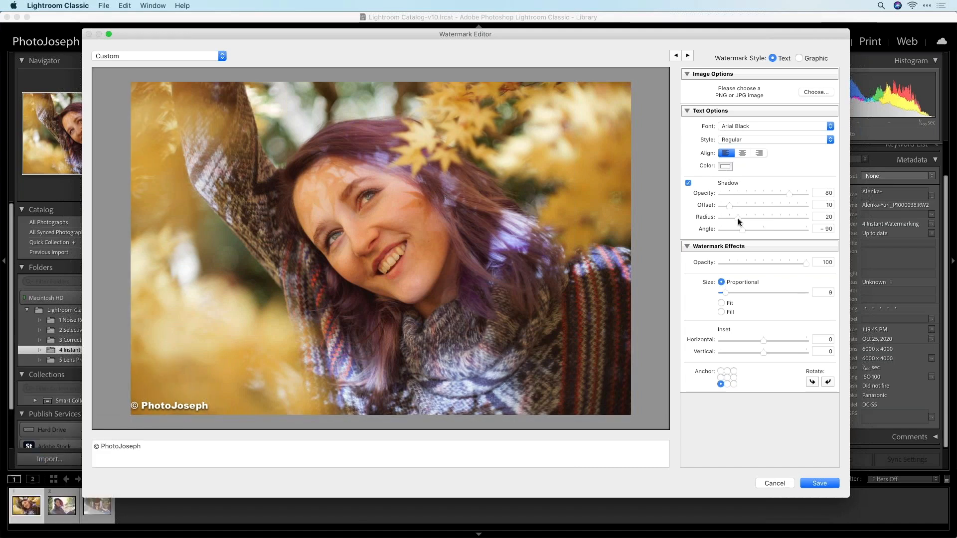
Step: Toggle the text watermark's shadow to compare the effect and leave it disabled
{"action": "left_click", "coordinate": [688, 183]}
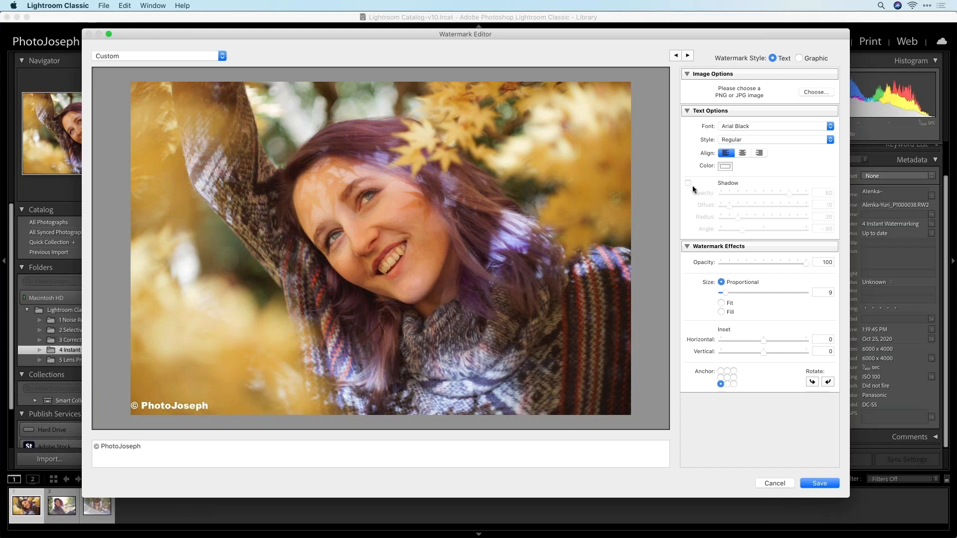
{"action": "left_click", "coordinate": [689, 183]}
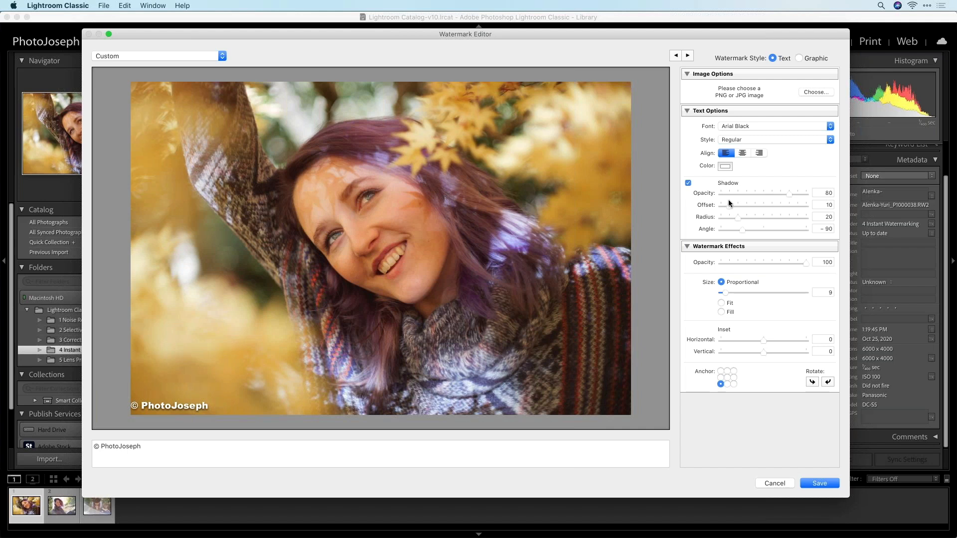
{"action": "left_click", "coordinate": [688, 183]}
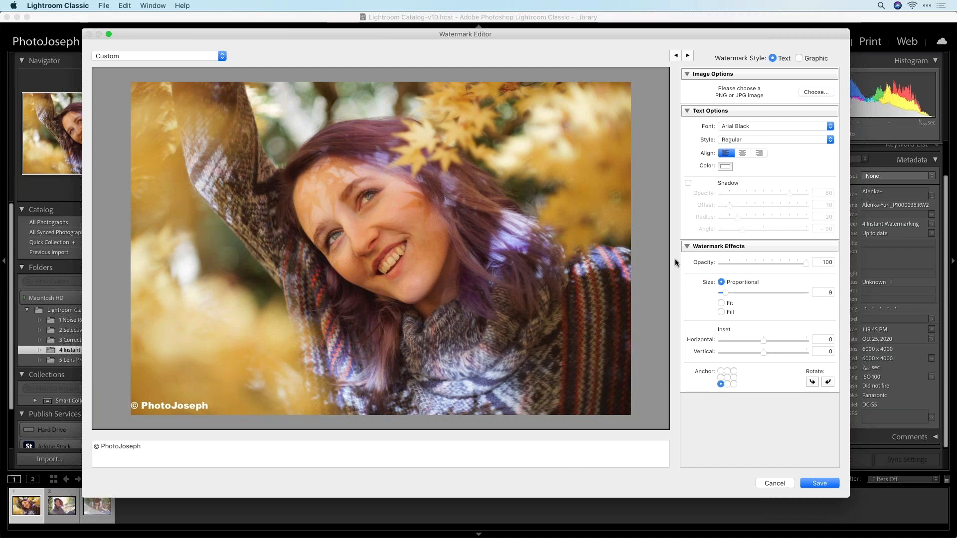
Step: Set the text watermark's horizontal and vertical insets to 1, enlarge it to size 14, and reduce its opacity to 71
{"action": "left_click_drag", "start_coordinate": [753, 337], "coordinate": [767, 353]}
{"action": "left_click", "coordinate": [768, 353]}
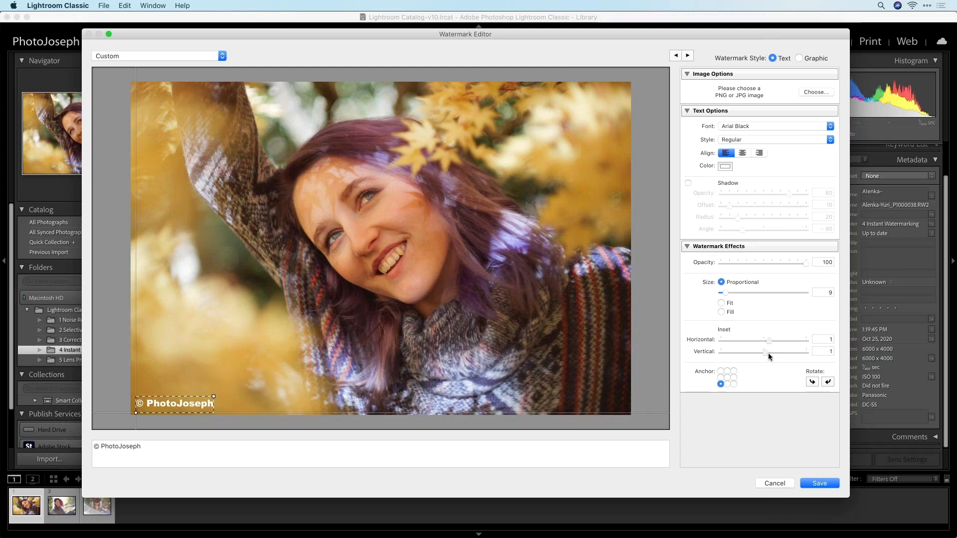
{"action": "left_click_drag", "start_coordinate": [214, 394], "coordinate": [256, 386]}
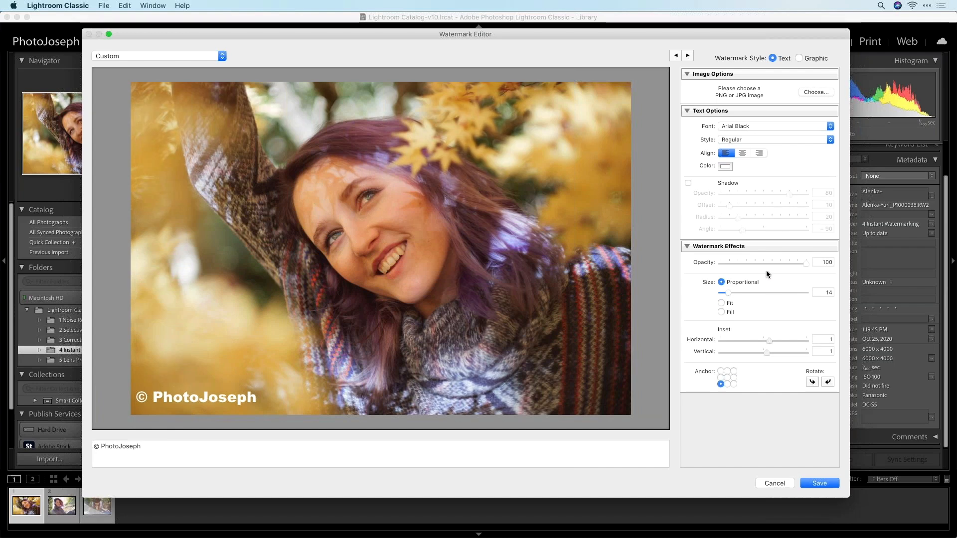
{"action": "mouse_move", "coordinate": [786, 265]}
{"action": "left_mouse_down"}
{"action": "mouse_move", "coordinate": [764, 267]}
{"action": "mouse_move", "coordinate": [785, 267]}
{"action": "left_mouse_up"}
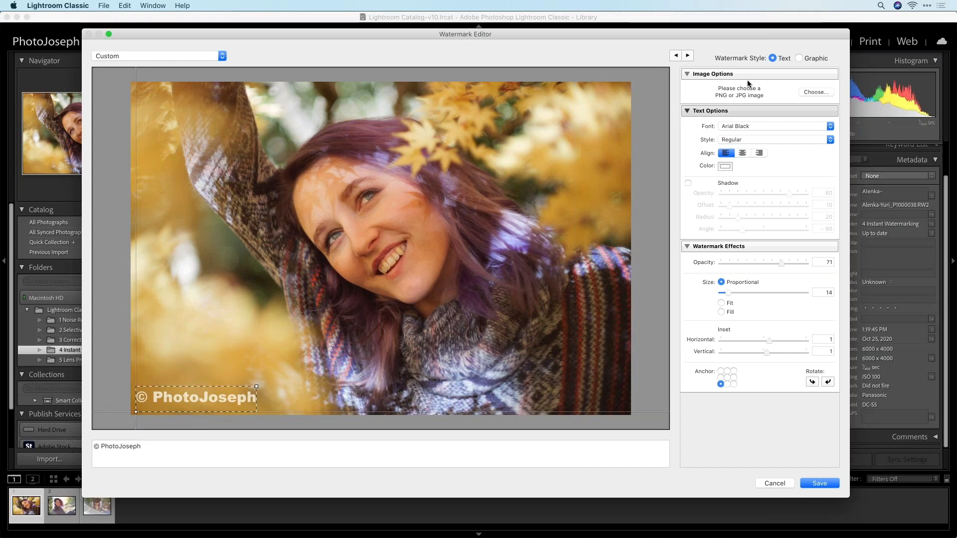
Step: Load photojoseph v2.png as the graphic watermark and enlarge it slightly on the preview
{"action": "left_click", "coordinate": [818, 92]}
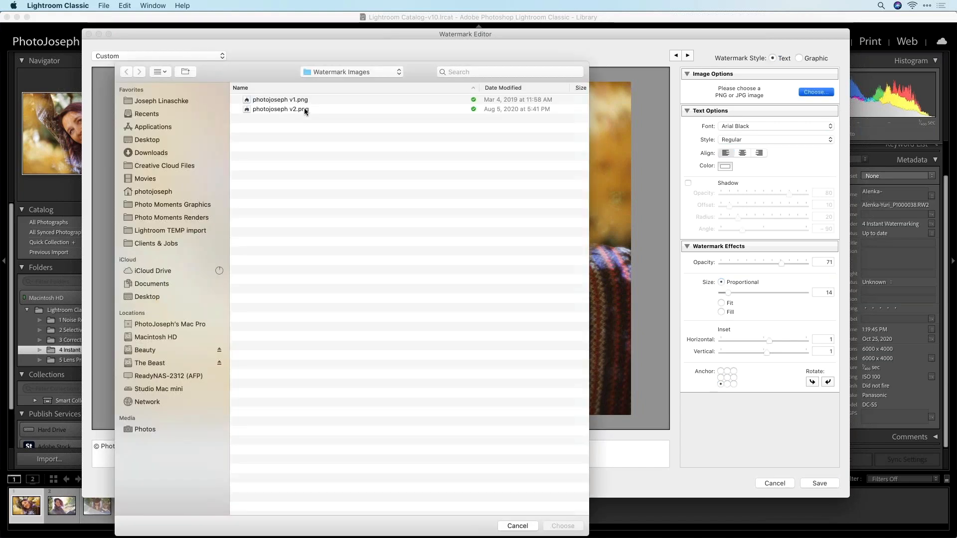
{"action": "left_click", "coordinate": [306, 109]}
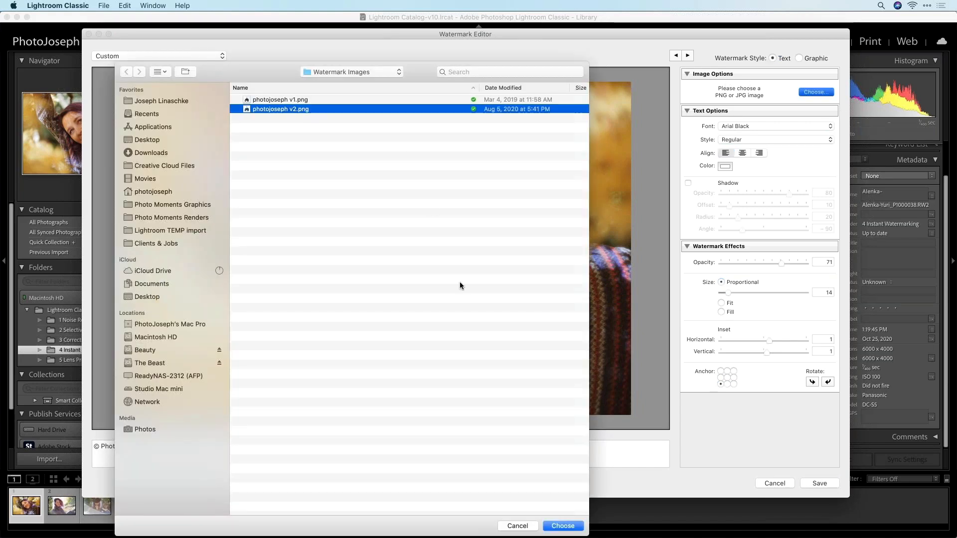
{"action": "left_click", "coordinate": [570, 527]}
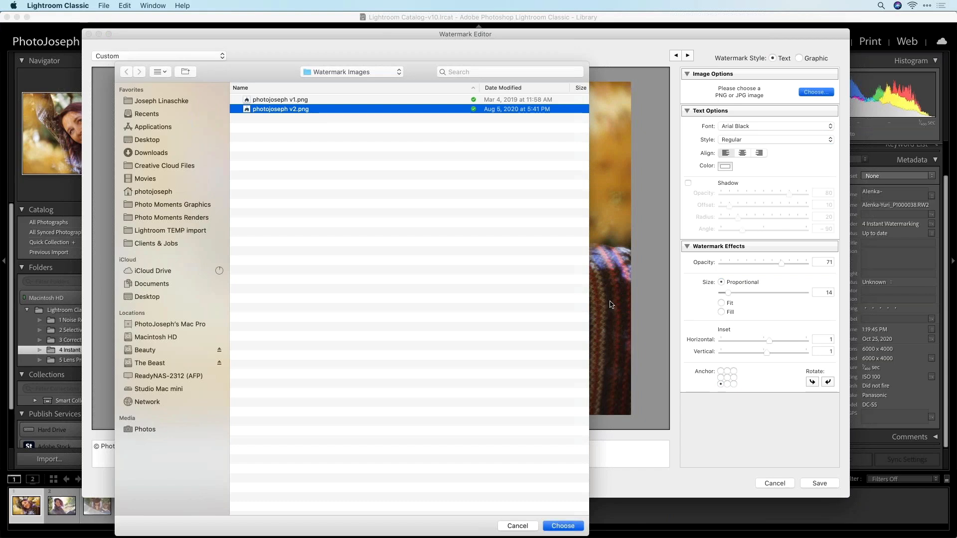
{"action": "mouse_move", "coordinate": [167, 383]}
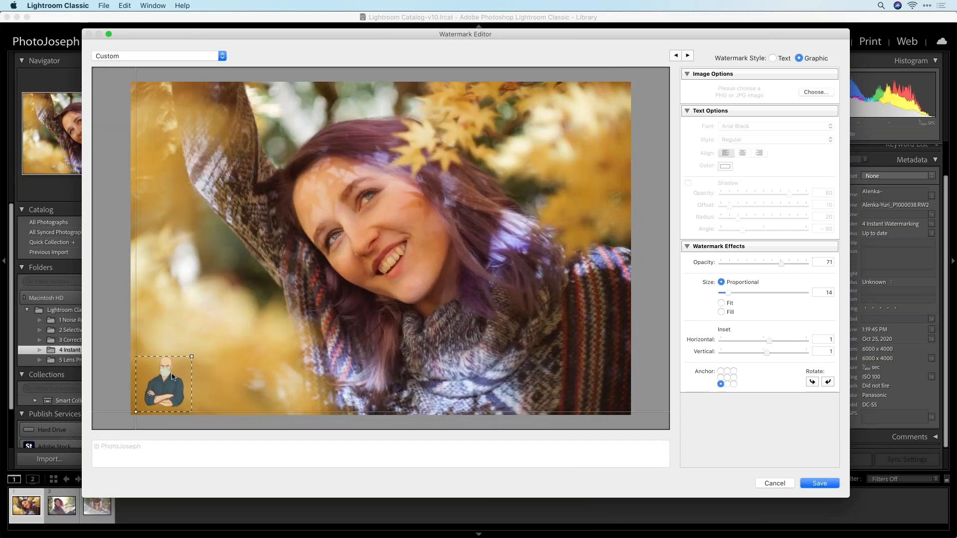
{"action": "mouse_move", "coordinate": [192, 357]}
{"action": "left_mouse_down"}
{"action": "mouse_move", "coordinate": [220, 329]}
{"action": "mouse_move", "coordinate": [194, 355]}
{"action": "left_mouse_up"}
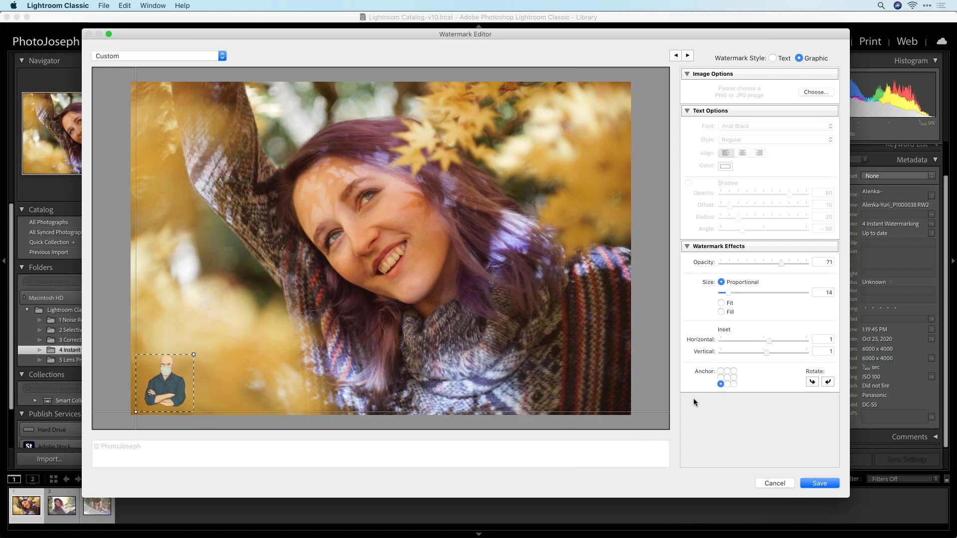
Step: Anchor the graphic watermark to the photo's bottom-right corner, enlarge it to size 32, and lower its opacity to 32
{"action": "left_click", "coordinate": [734, 384]}
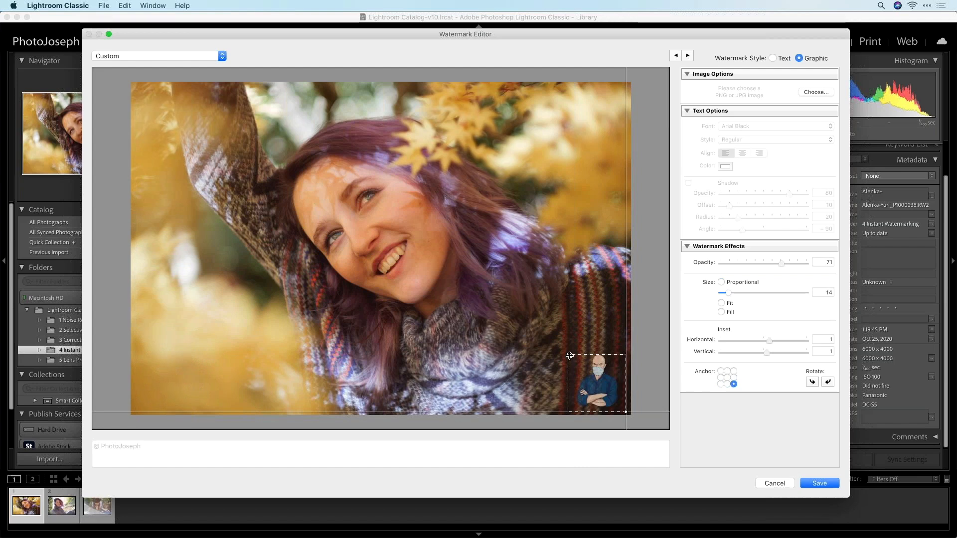
{"action": "left_click_drag", "start_coordinate": [570, 355], "coordinate": [495, 281]}
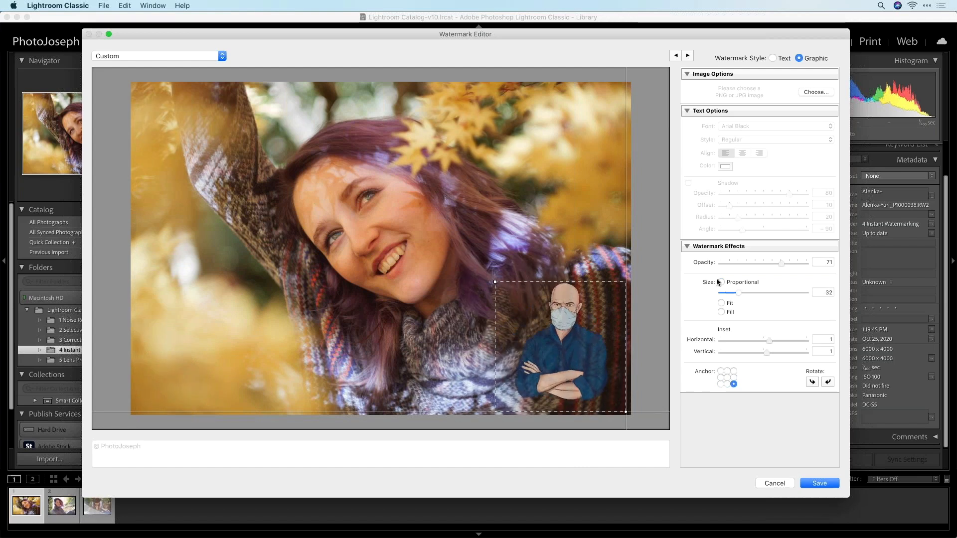
{"action": "left_click_drag", "start_coordinate": [781, 263], "coordinate": [748, 262]}
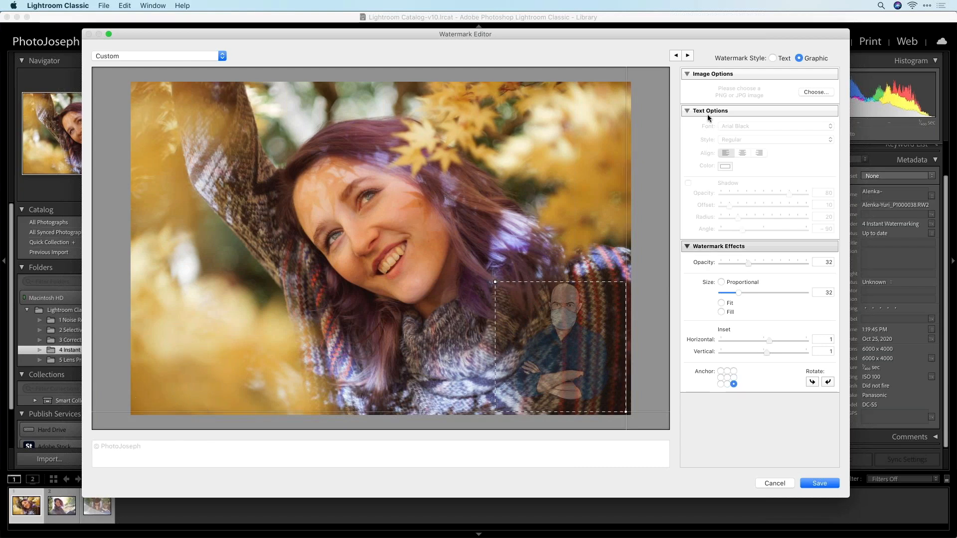
Step: Alternate between the text and graphic watermark styles to compare how the shared settings affect each one
{"action": "left_click", "coordinate": [773, 58]}
{"action": "left_click", "coordinate": [818, 58]}
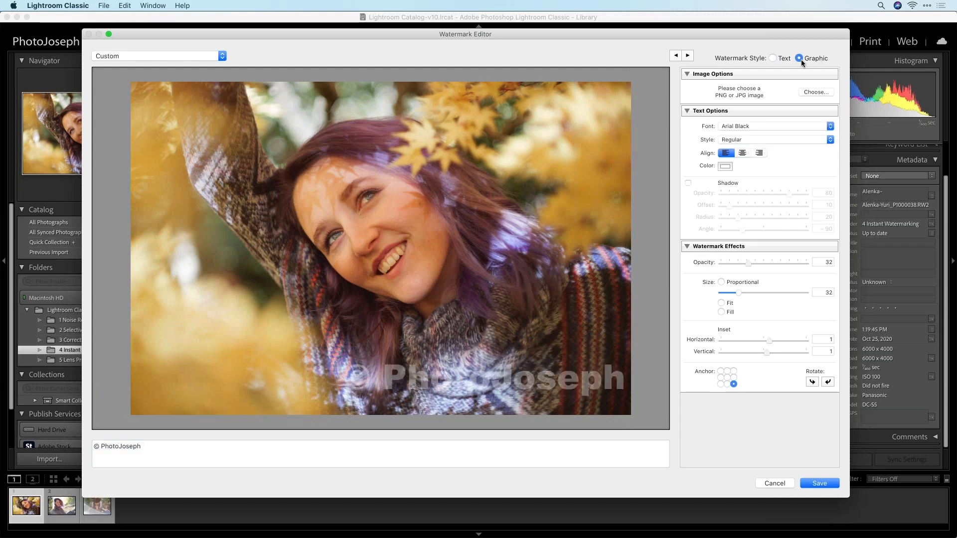
{"action": "left_click", "coordinate": [781, 58]}
{"action": "left_click", "coordinate": [802, 58]}
{"action": "left_click", "coordinate": [783, 59]}
{"action": "left_click", "coordinate": [802, 59]}
{"action": "left_click", "coordinate": [786, 60]}
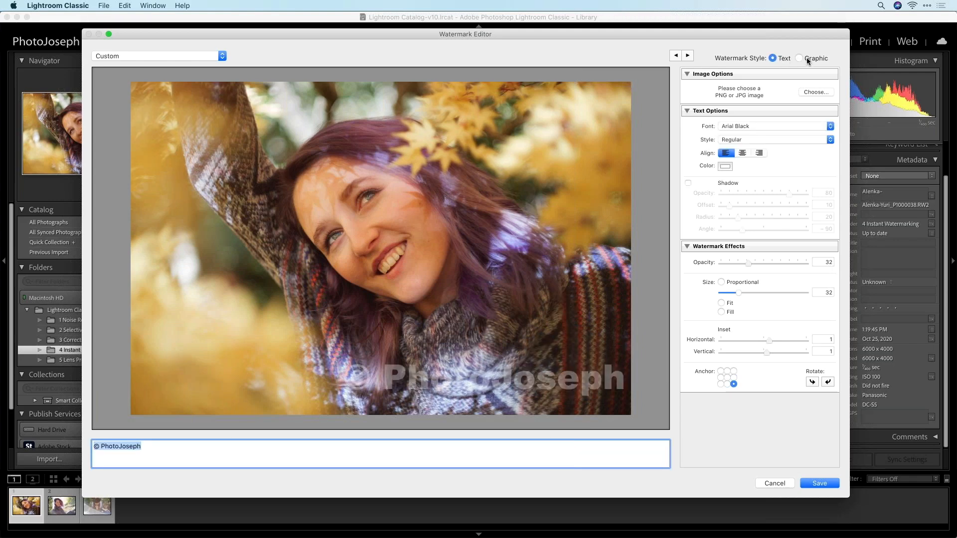
Step: Return to the graphic watermark style and raise the watermark opacity to 85
{"action": "left_click", "coordinate": [809, 61]}
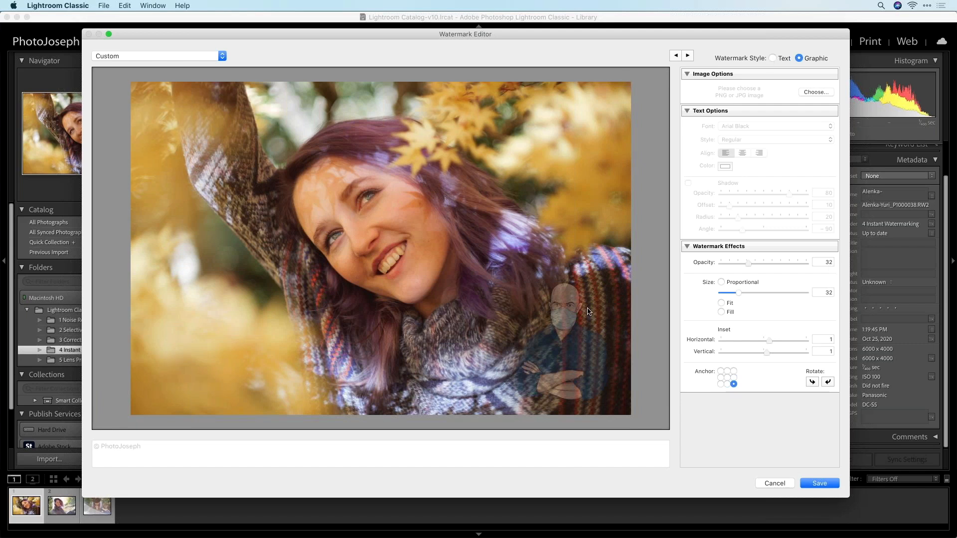
{"action": "left_click", "coordinate": [770, 263]}
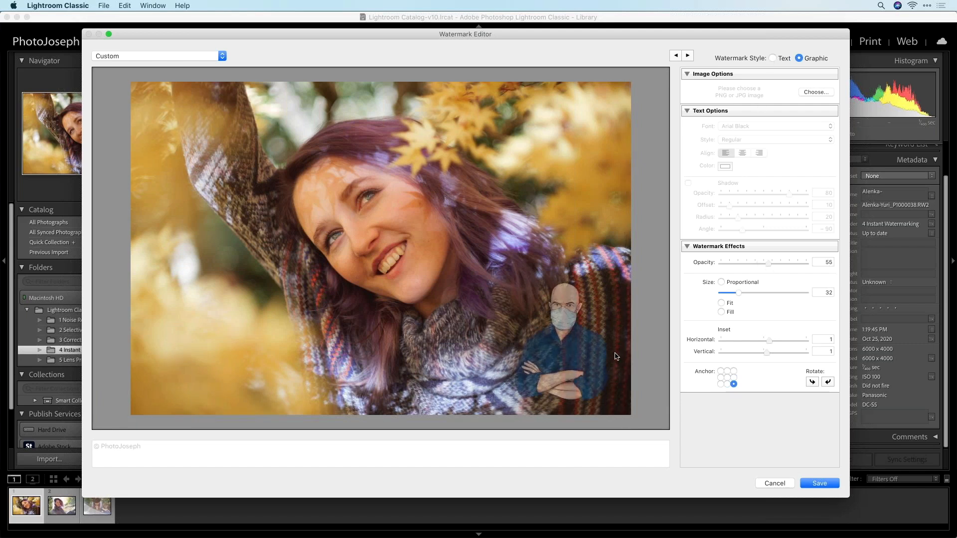
{"action": "left_click_drag", "start_coordinate": [770, 263], "coordinate": [793, 263]}
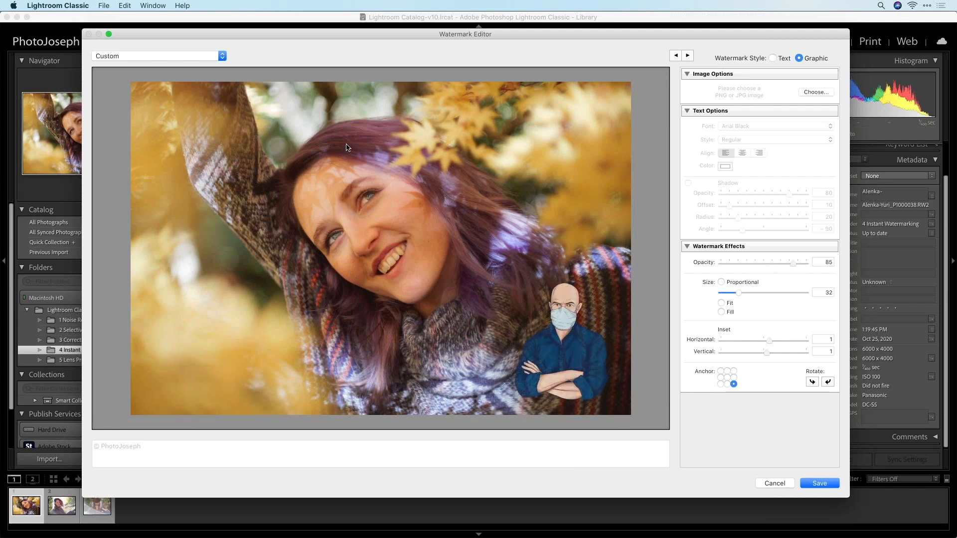
Step: Load the saved PJ1 watermark preset and finish editing watermarks
{"action": "left_click", "coordinate": [199, 56]}
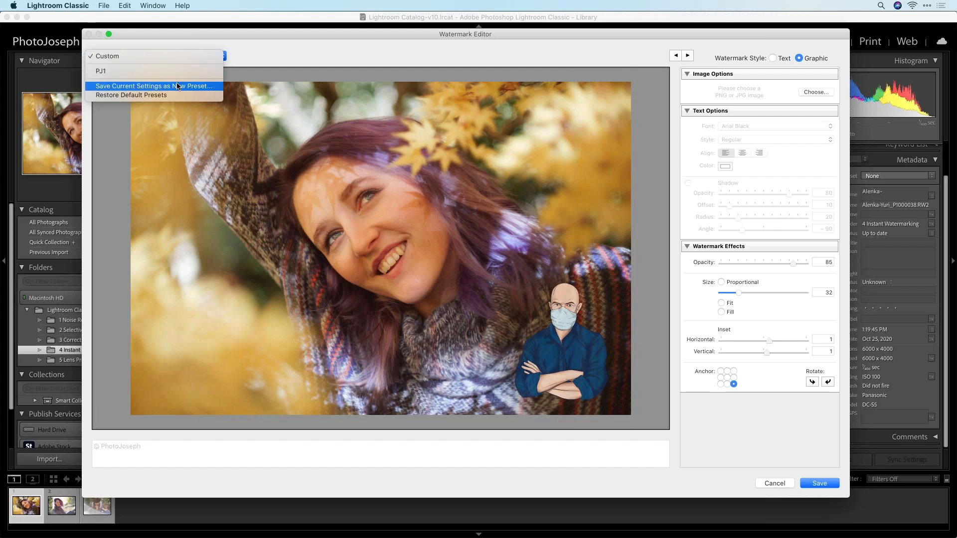
{"action": "left_click", "coordinate": [217, 71]}
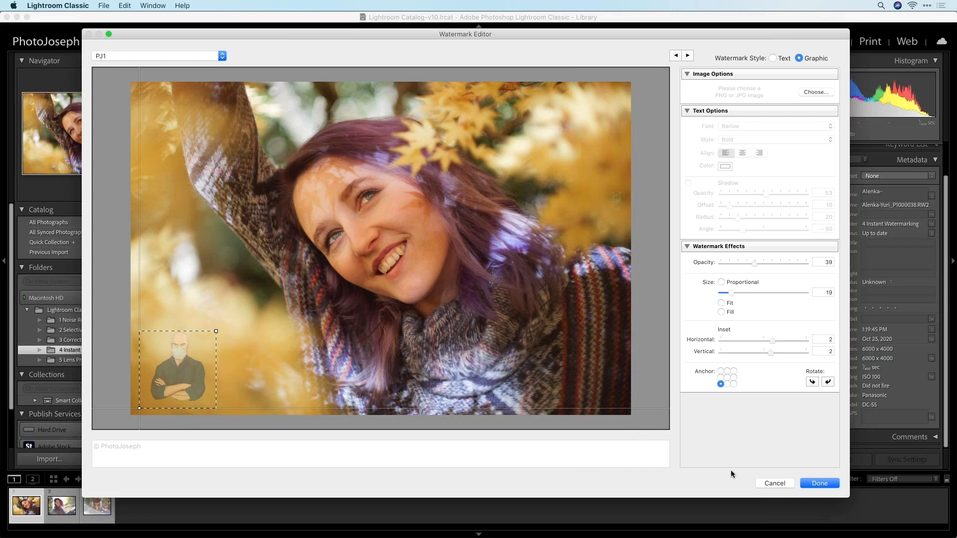
{"action": "left_click", "coordinate": [801, 485]}
Step: Open the portrait's export settings, enable watermarking with the PJ1 watermark, and cancel the export
{"action": "left_click", "coordinate": [51, 5]}
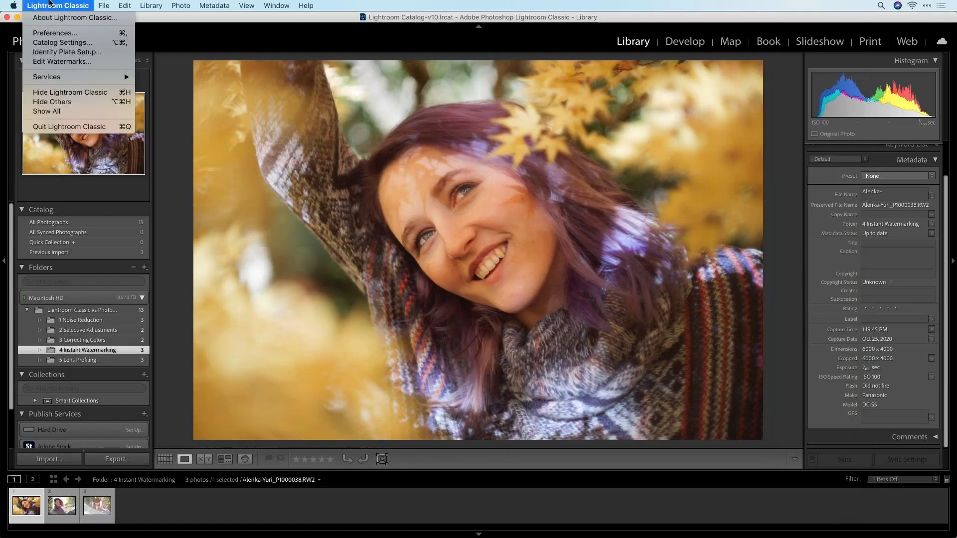
{"action": "mouse_move", "coordinate": [104, 6]}
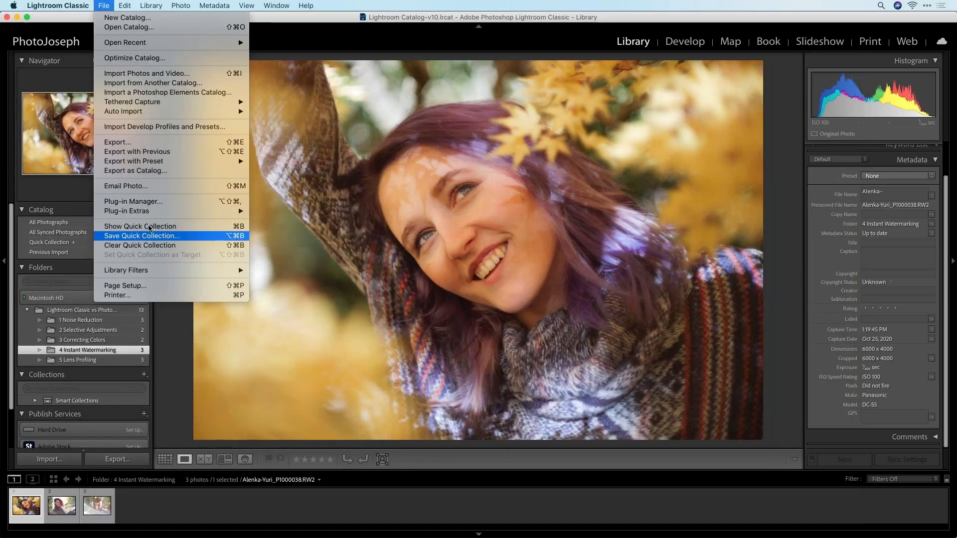
{"action": "mouse_move", "coordinate": [168, 165]}
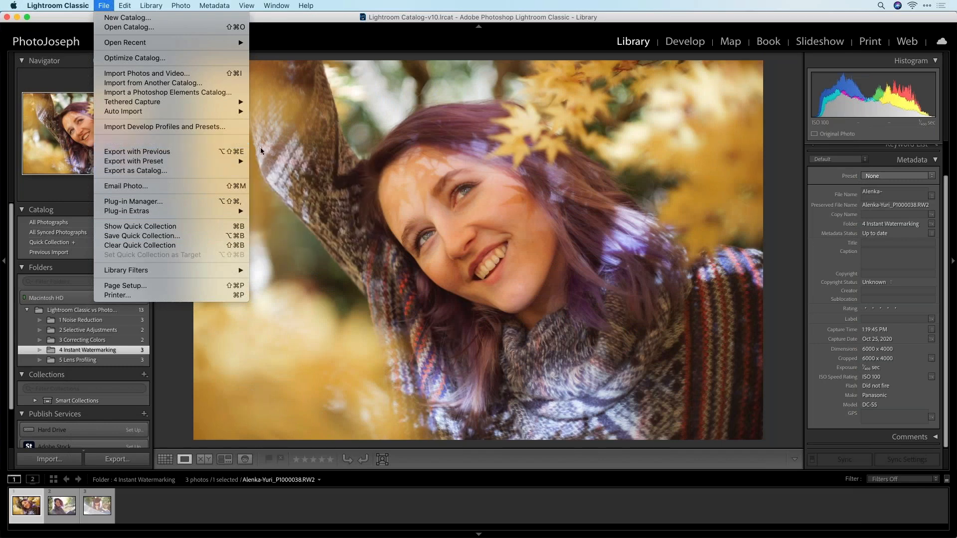
{"action": "key", "text": "shift+super+e"}
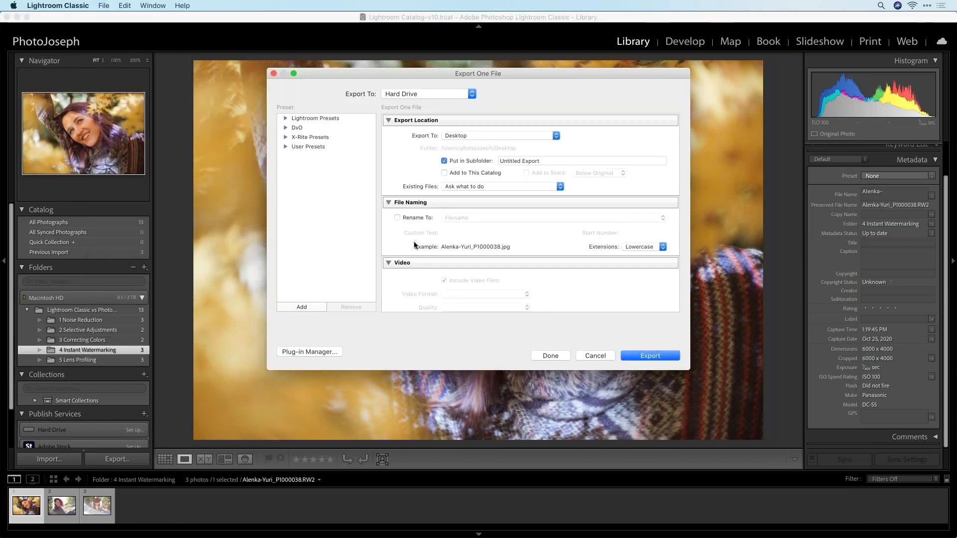
{"action": "scroll", "coordinate": [458, 259], "scroll_direction": "down", "scroll_amount": 5}
{"action": "scroll", "coordinate": [462, 171], "scroll_direction": "down", "scroll_amount": 5}
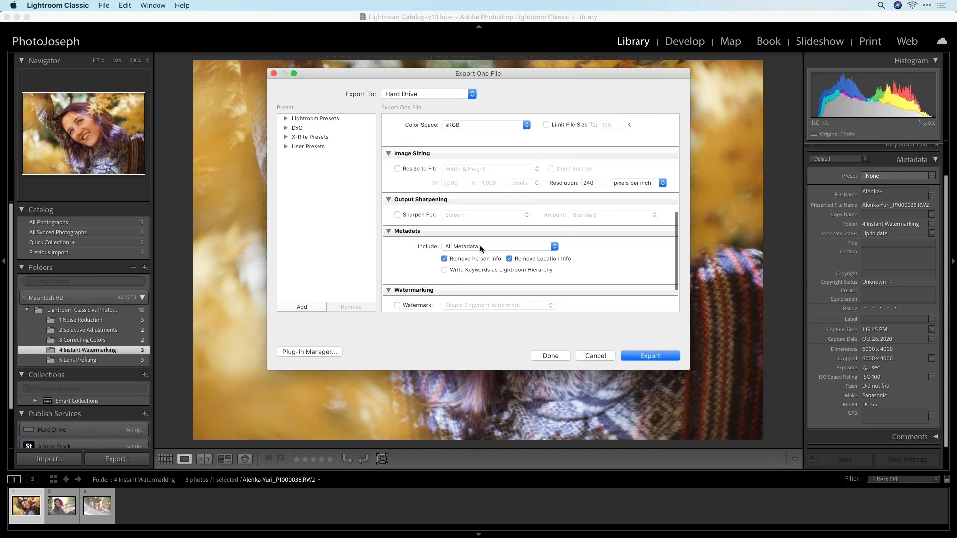
{"action": "scroll", "coordinate": [480, 244], "scroll_direction": "down", "scroll_amount": 3}
{"action": "left_click", "coordinate": [398, 254]}
{"action": "left_click", "coordinate": [493, 254]}
{"action": "left_click", "coordinate": [496, 241]}
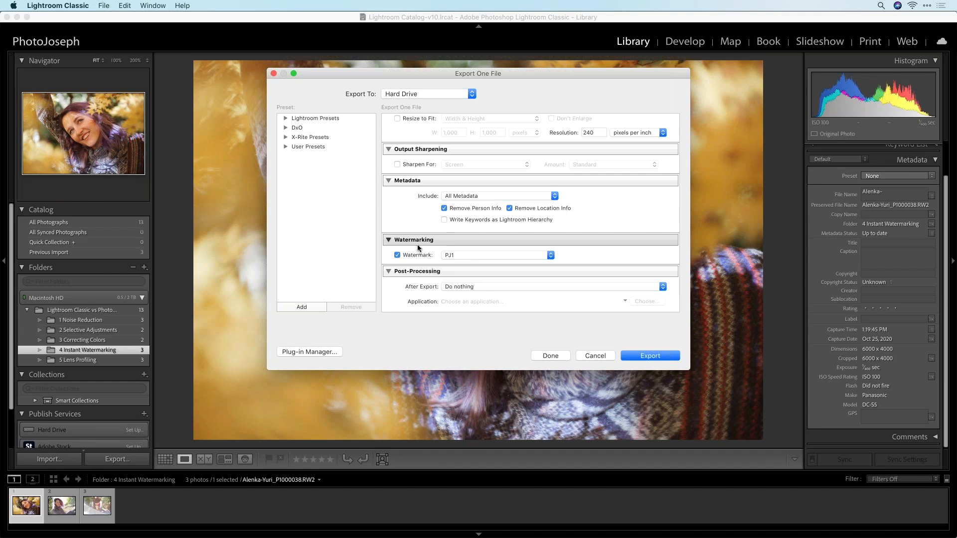
{"action": "left_click", "coordinate": [595, 356]}
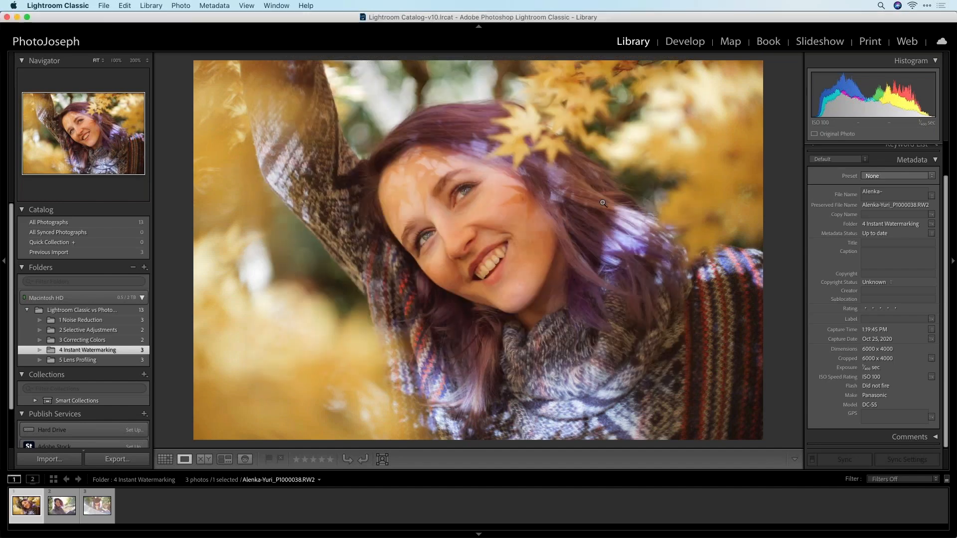
Step: Switch to DxO PhotoLab 4, open the 4 Instant Watermarking folder, and show its first portrait for customizing
{"action": "key", "text": "super+Tab"}
{"action": "left_click", "coordinate": [275, 288]}
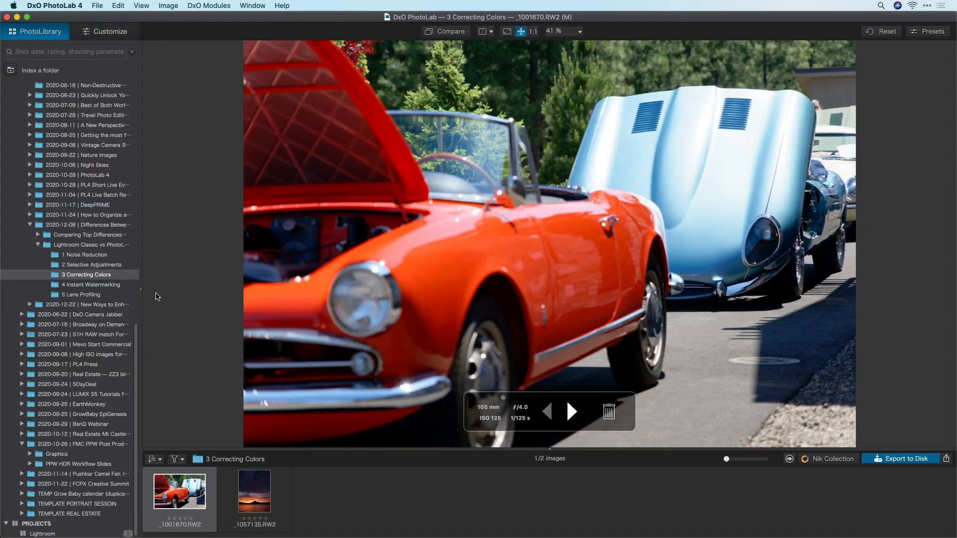
{"action": "left_click", "coordinate": [135, 285]}
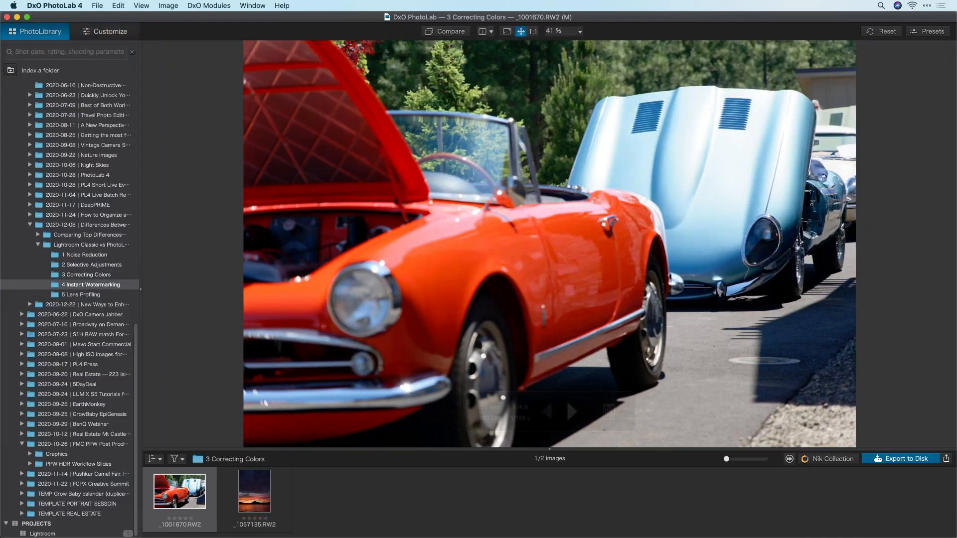
{"action": "left_click", "coordinate": [105, 31]}
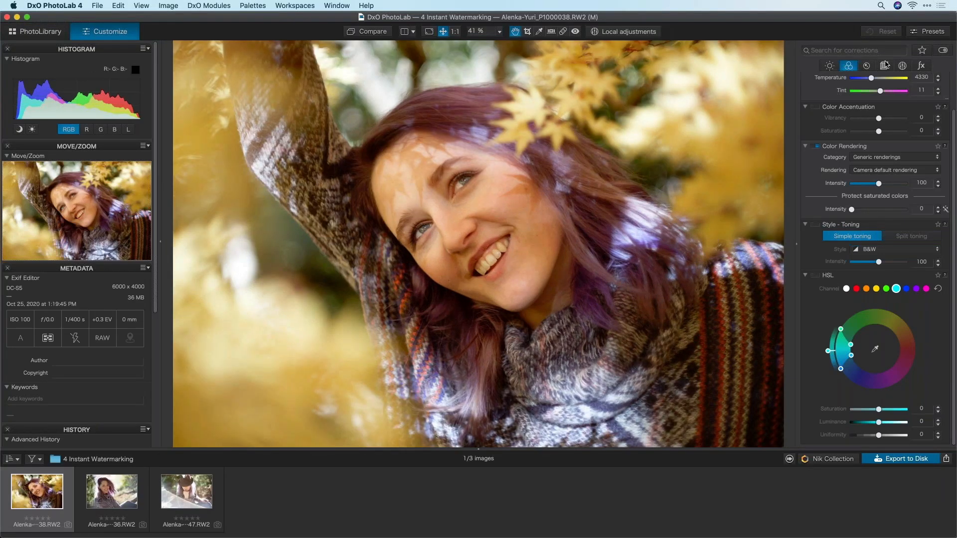
Step: Add a text watermark reading "© PhotoJoseph" to the portrait with Instant Watermarking
{"action": "left_click", "coordinate": [903, 65]}
{"action": "left_click", "coordinate": [920, 66]}
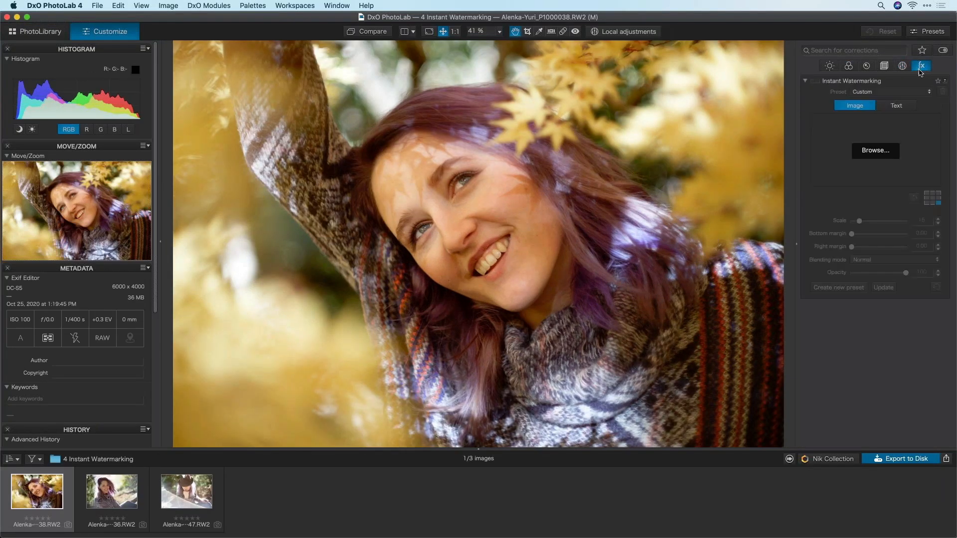
{"action": "left_click", "coordinate": [896, 105]}
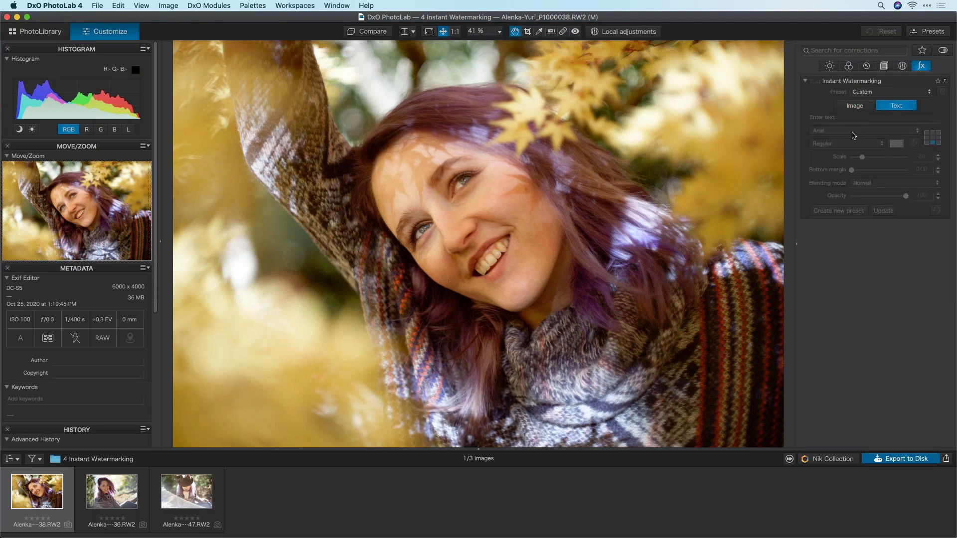
{"action": "left_click", "coordinate": [833, 119]}
{"action": "type", "text": "©"}
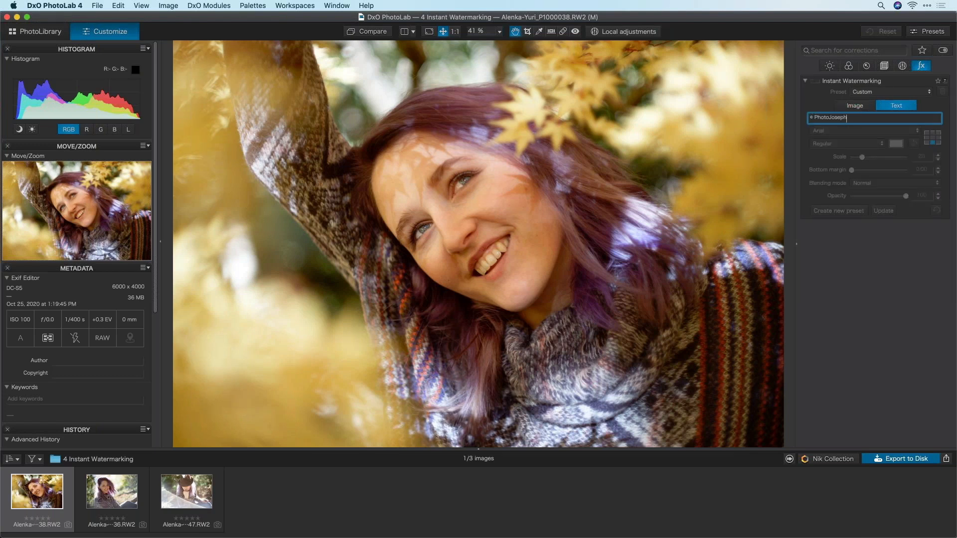
{"action": "type", "text": " PhotoJoseph"}
{"action": "key", "text": "Return"}
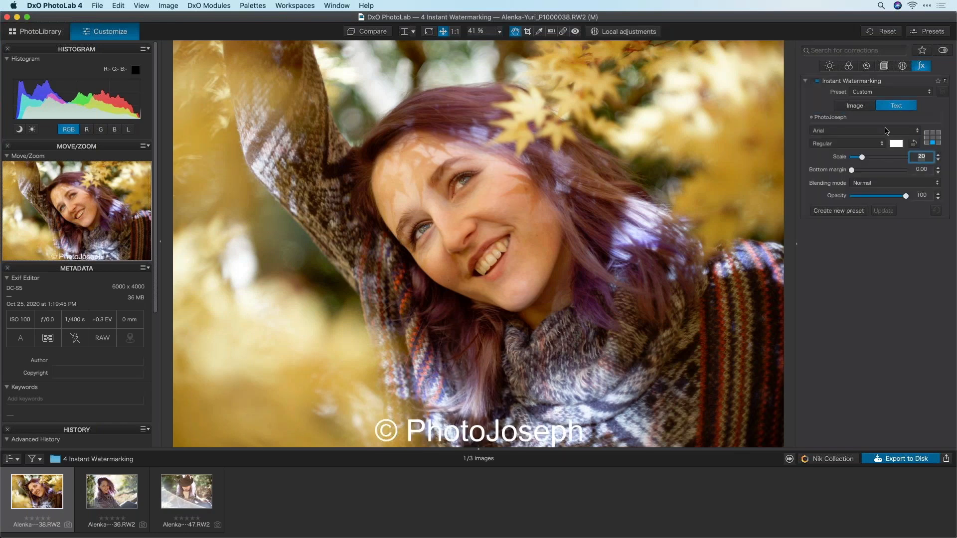
Step: Set the watermark font to Arial Black, anchor it bottom-left in the photo, and use scale 17 with bottom margin 5.22 and left margin 6.02
{"action": "left_click", "coordinate": [894, 133]}
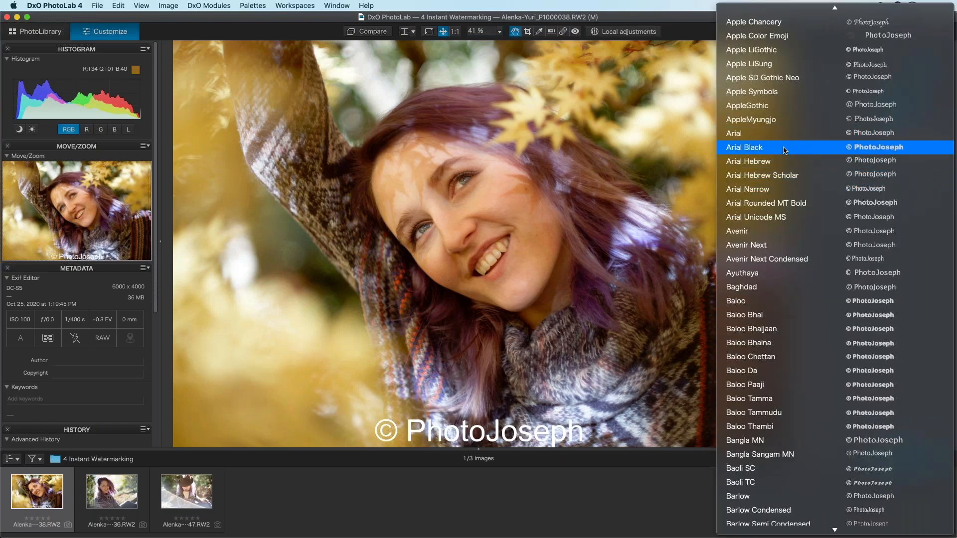
{"action": "left_click", "coordinate": [858, 149]}
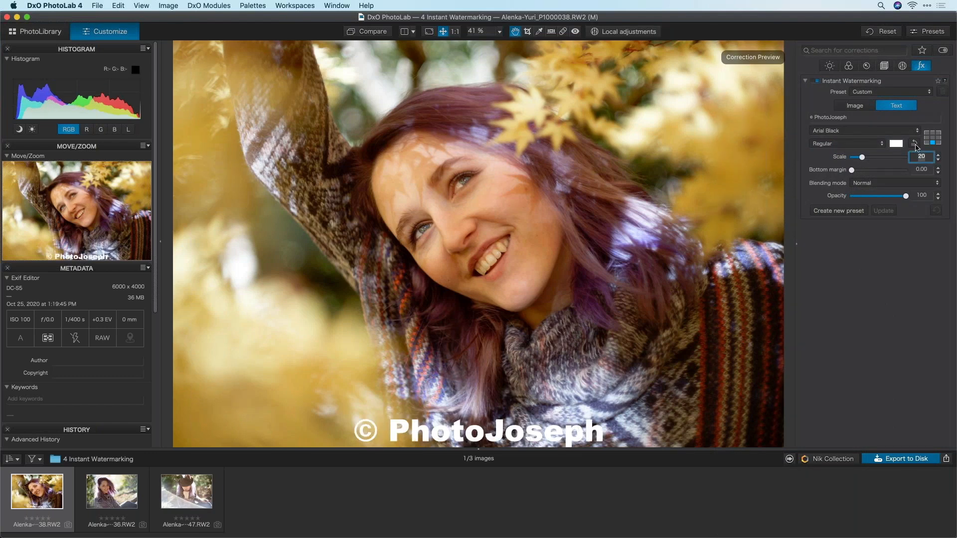
{"action": "left_click", "coordinate": [927, 143]}
{"action": "left_click_drag", "start_coordinate": [862, 159], "coordinate": [855, 183]}
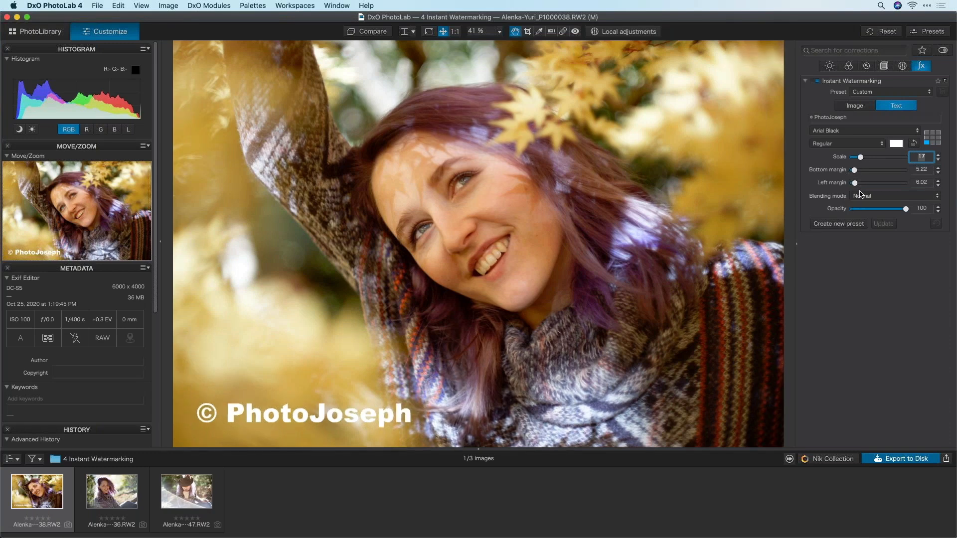
Step: Try Vivid Light and Soft Light blending for the watermark, and settle on Overlay blending with opacity 98
{"action": "left_click", "coordinate": [886, 197]}
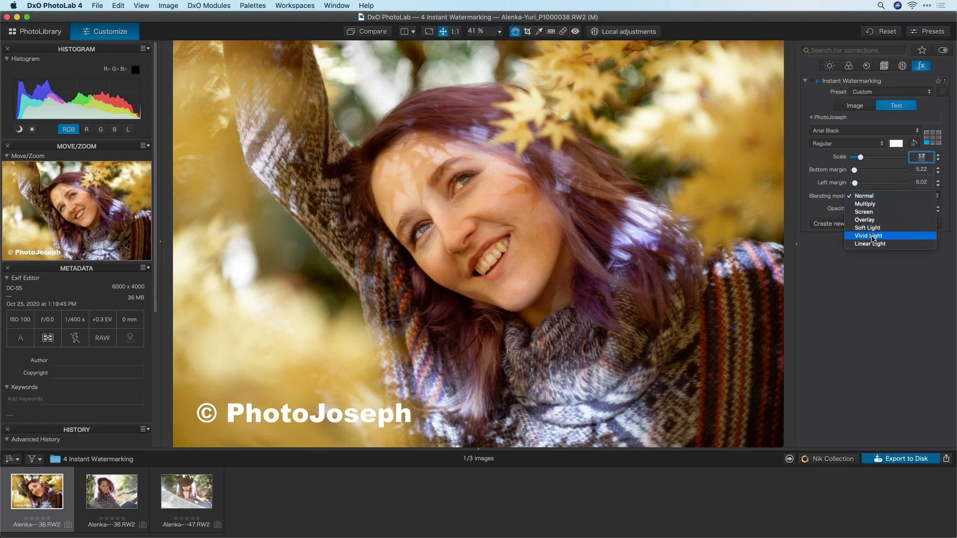
{"action": "left_click", "coordinate": [873, 236]}
{"action": "left_click", "coordinate": [889, 197]}
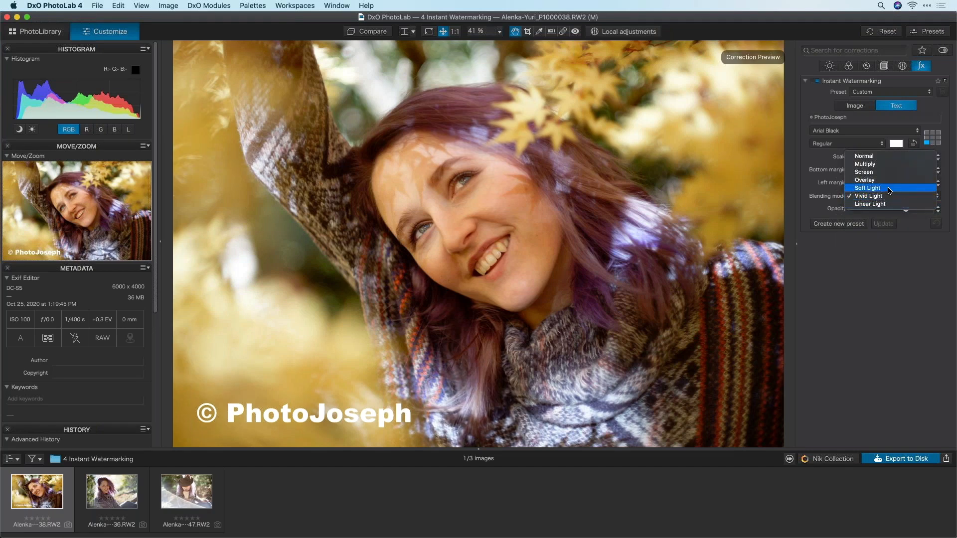
{"action": "left_click", "coordinate": [891, 190]}
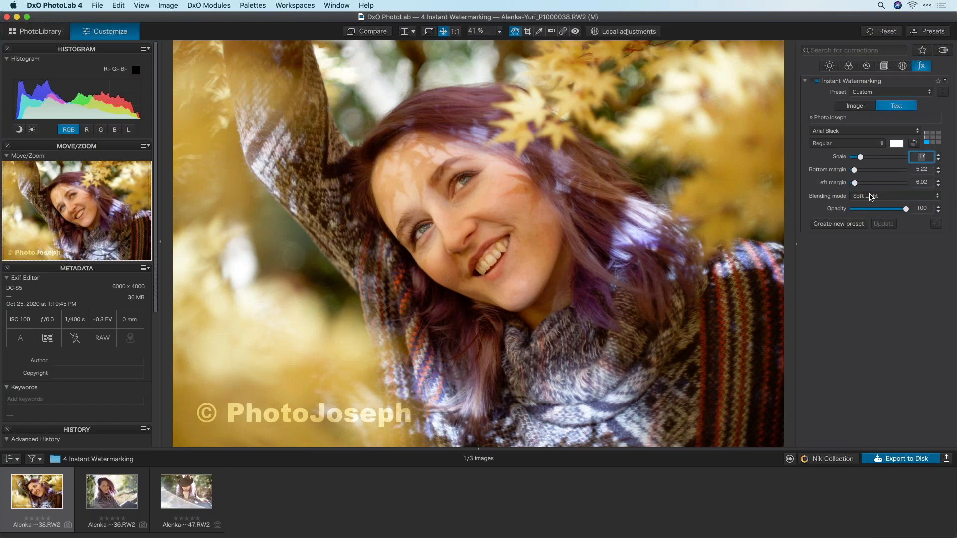
{"action": "left_click", "coordinate": [871, 198]}
{"action": "left_click", "coordinate": [870, 189]}
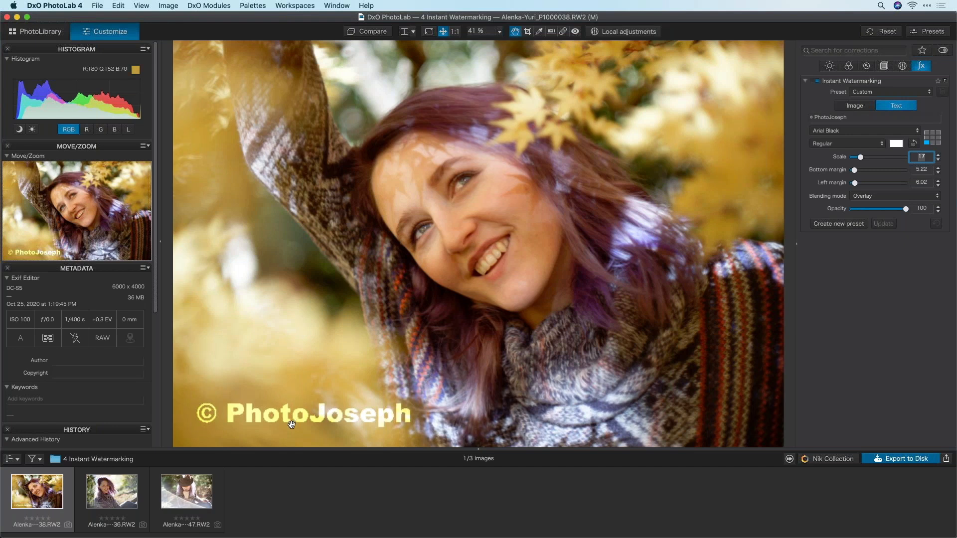
{"action": "left_click", "coordinate": [399, 410]}
{"action": "left_click_drag", "start_coordinate": [900, 211], "coordinate": [905, 209]}
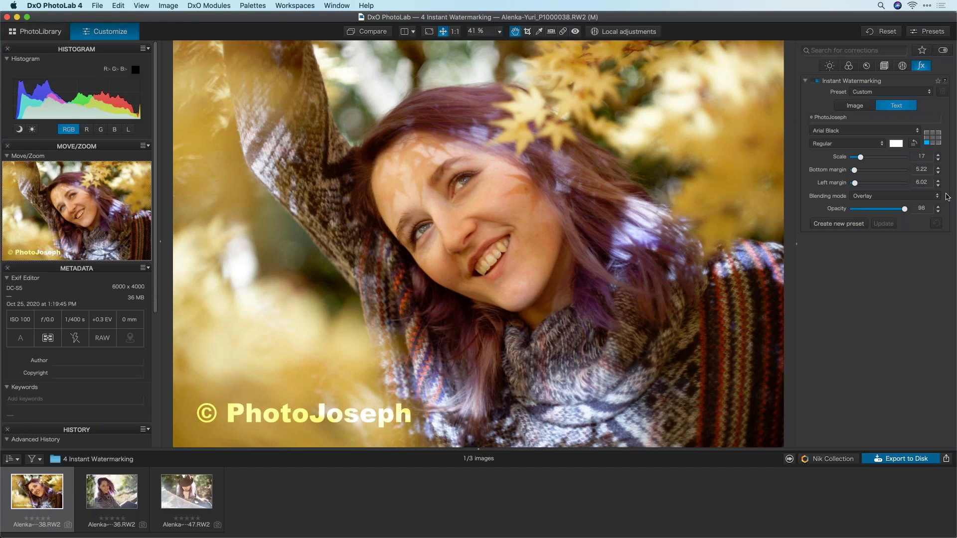
{"action": "left_click", "coordinate": [914, 200]}
{"action": "left_click", "coordinate": [800, 214]}
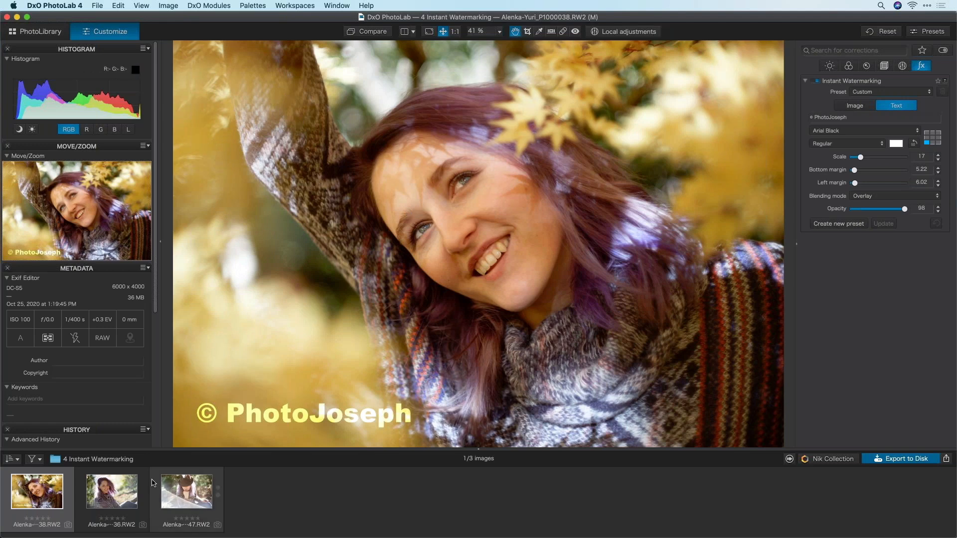
Step: Save the first portrait's watermark settings as a new Instant Watermarking preset named PJ1
{"action": "left_click", "coordinate": [125, 491]}
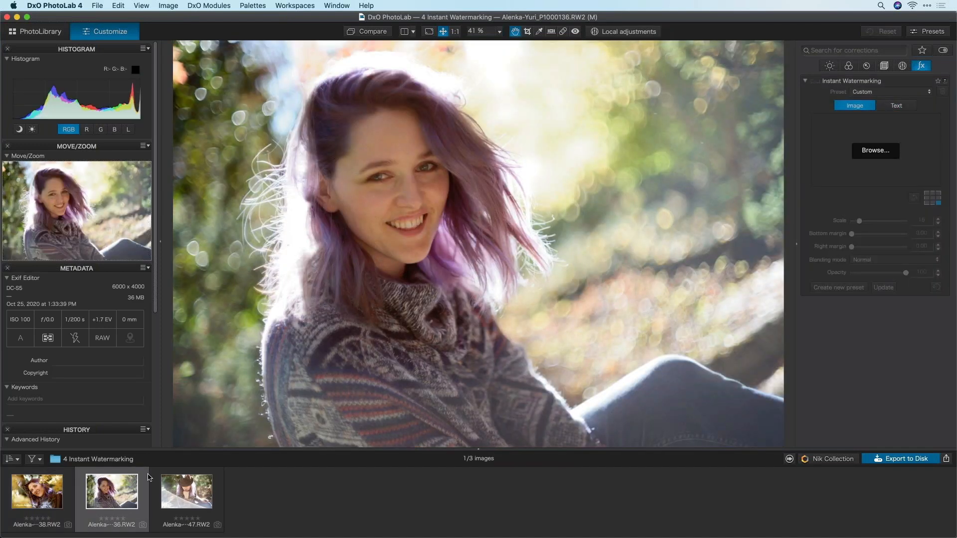
{"action": "key", "text": "Left"}
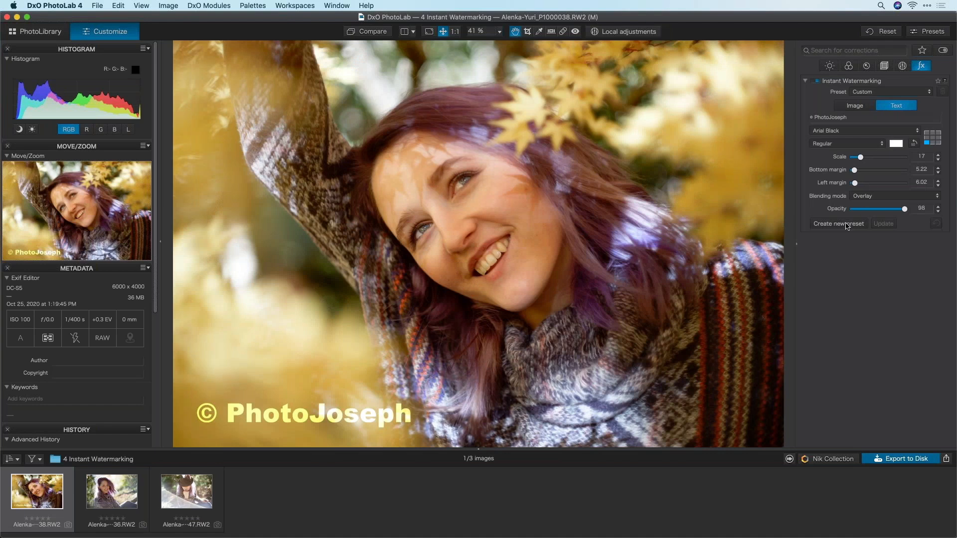
{"action": "left_click", "coordinate": [847, 226]}
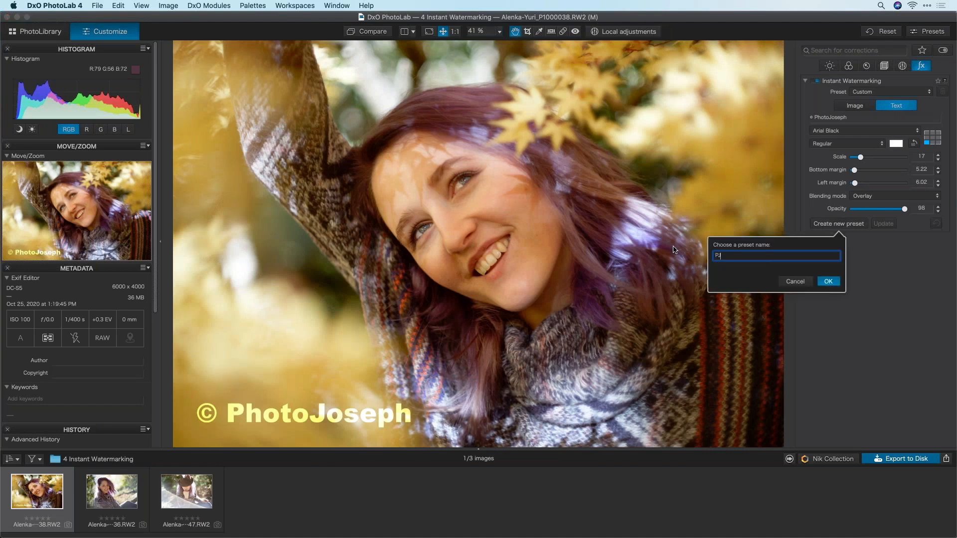
{"action": "key", "text": "Return"}
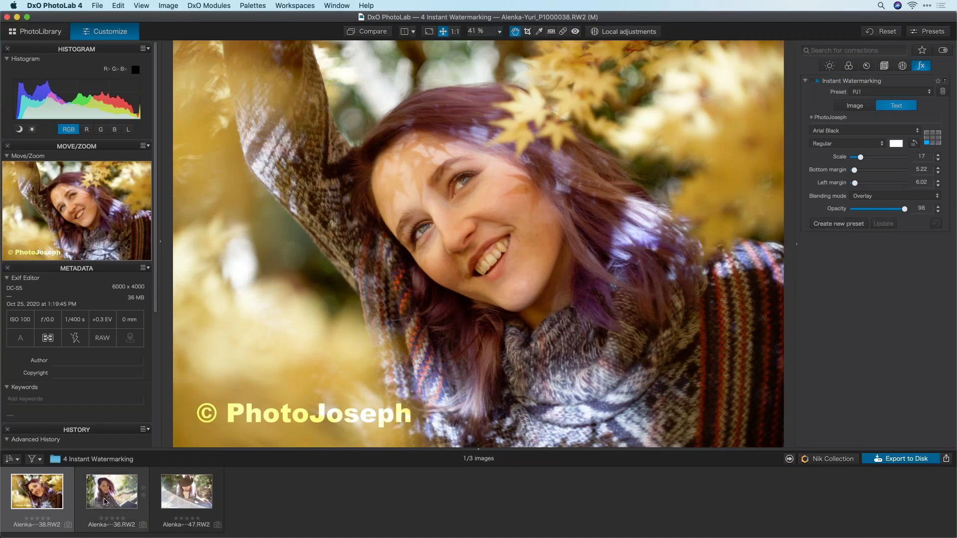
Step: Apply the PJ1 watermark preset to the second portrait
{"action": "key", "text": "Right"}
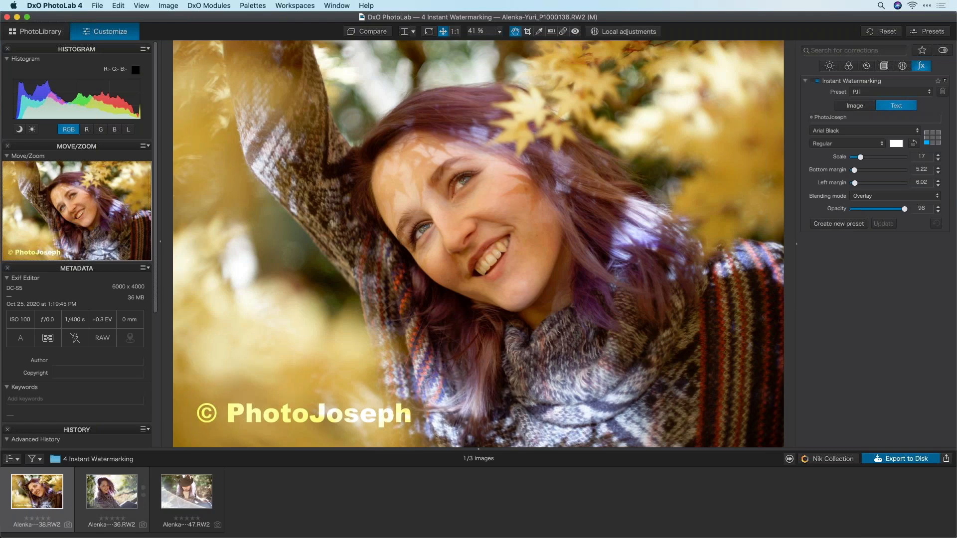
{"action": "left_click", "coordinate": [895, 92]}
{"action": "left_click", "coordinate": [895, 86]}
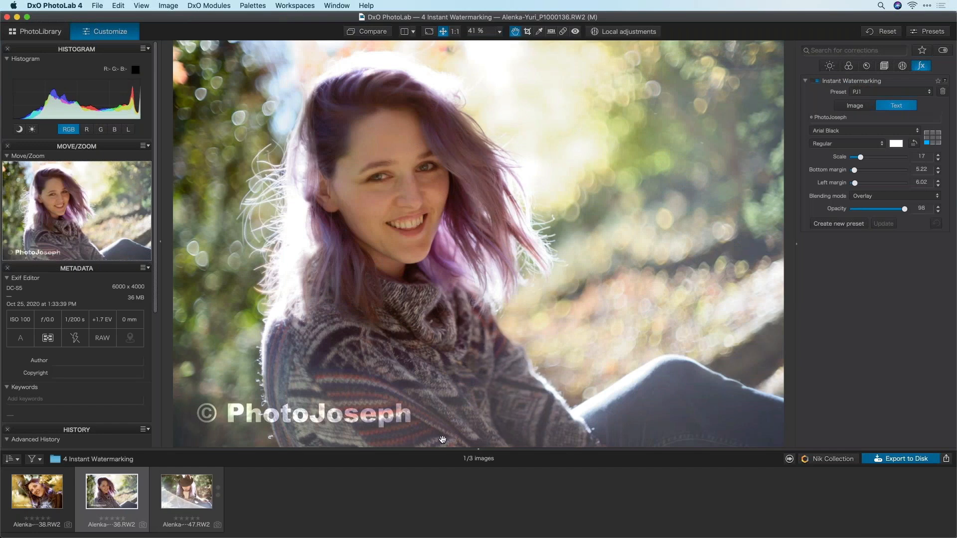
Step: View the unwatermarked hat portrait and copy the correction settings from the first portrait
{"action": "key", "text": "Right"}
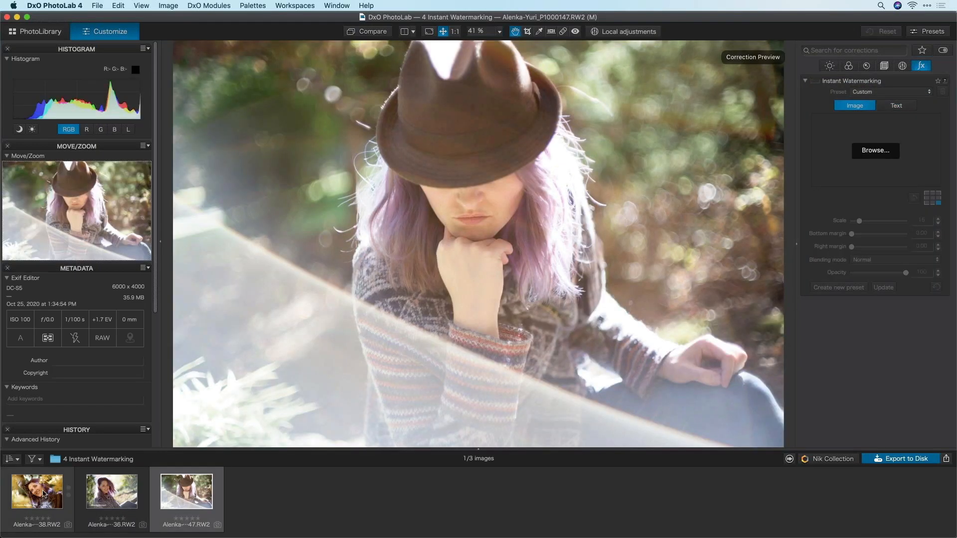
{"action": "left_click", "coordinate": [43, 494]}
{"action": "right_click", "coordinate": [44, 494]}
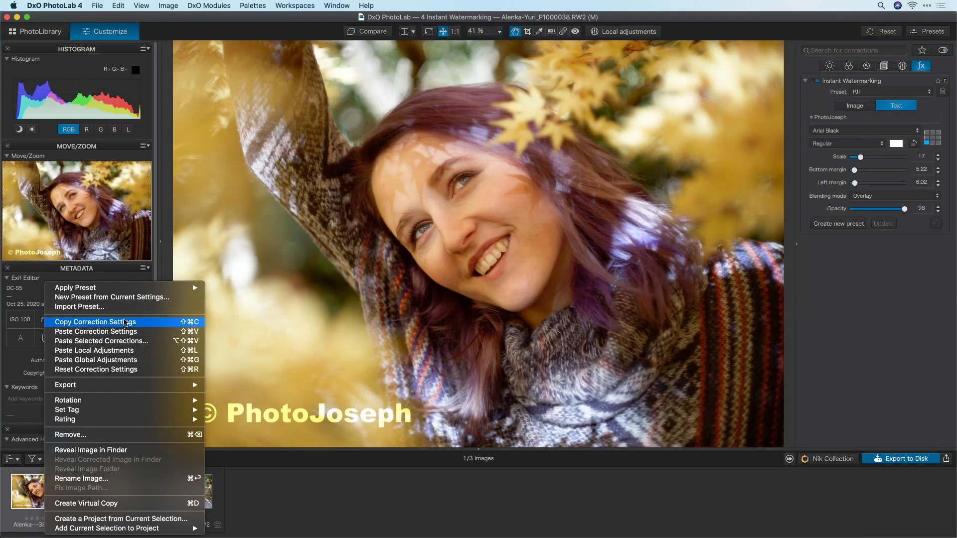
{"action": "left_click", "coordinate": [124, 322]}
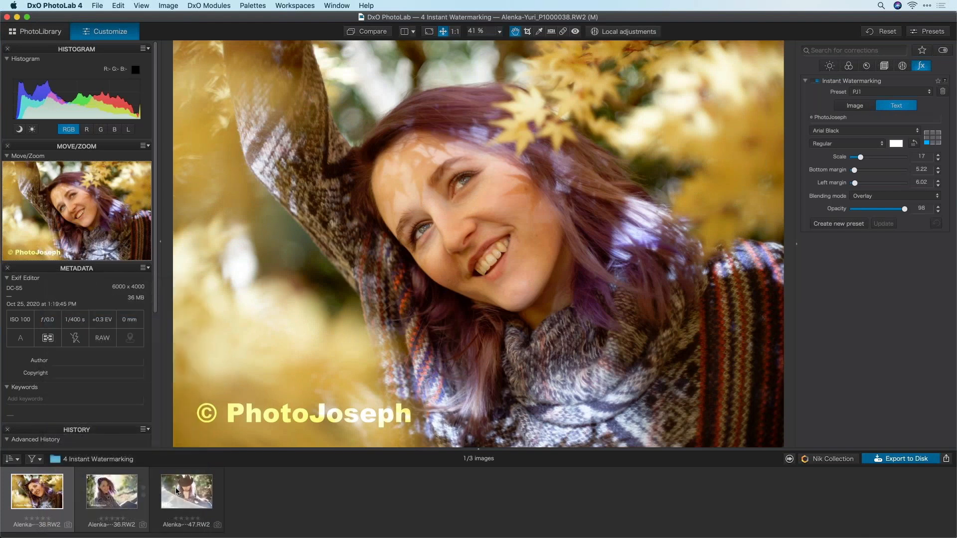
Step: Paste only the Instant Watermarking correction onto the second and third portraits, compare them, and open the hat portrait
{"action": "key", "text": "Right"}
{"action": "right_click", "coordinate": [177, 491]}
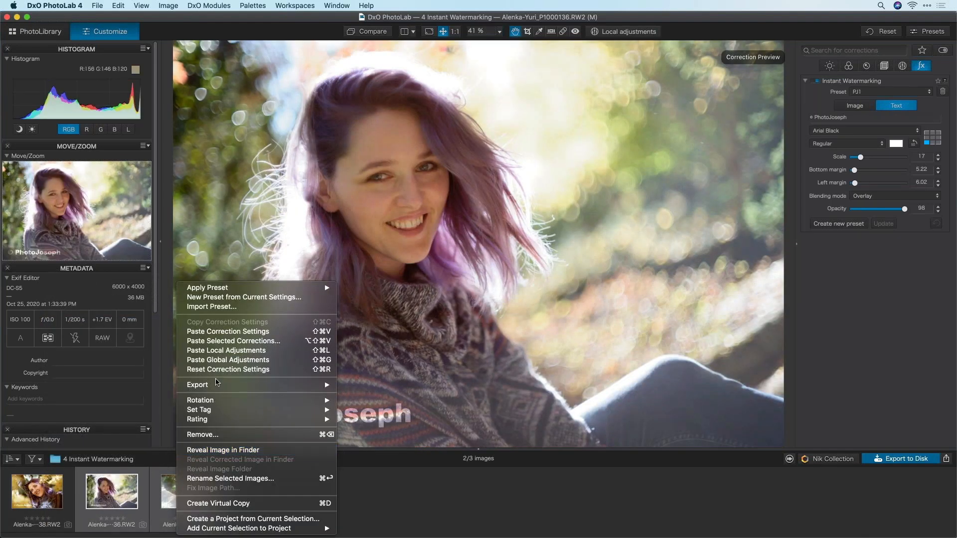
{"action": "left_click", "coordinate": [256, 342]}
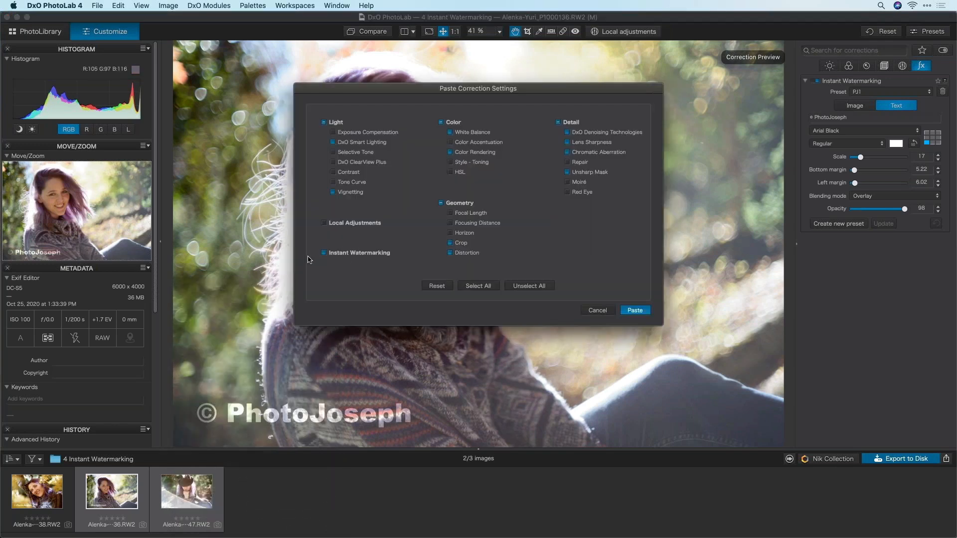
{"action": "left_click", "coordinate": [528, 286]}
{"action": "left_click", "coordinate": [380, 254]}
{"action": "key", "text": "Return"}
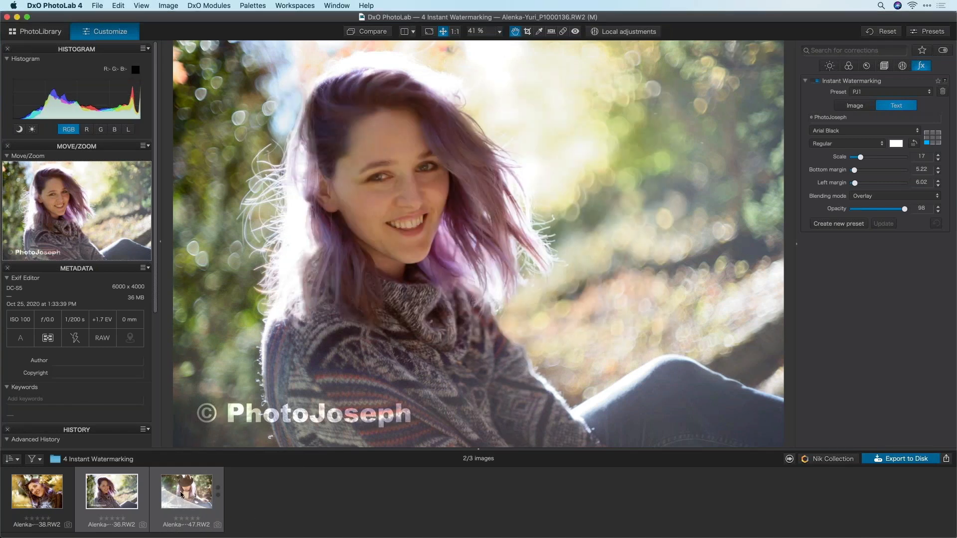
{"action": "left_click", "coordinate": [180, 494]}
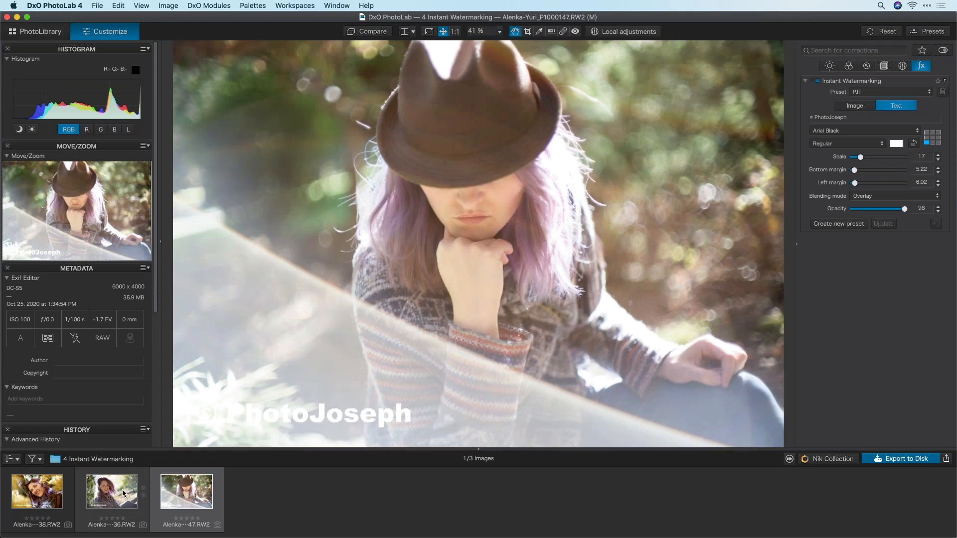
{"action": "key", "text": "Left"}
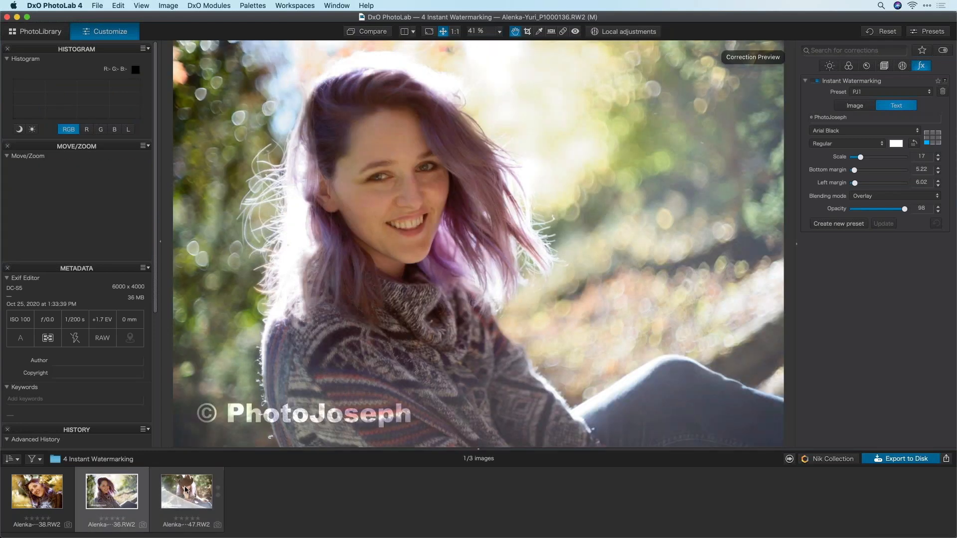
{"action": "left_click", "coordinate": [185, 493]}
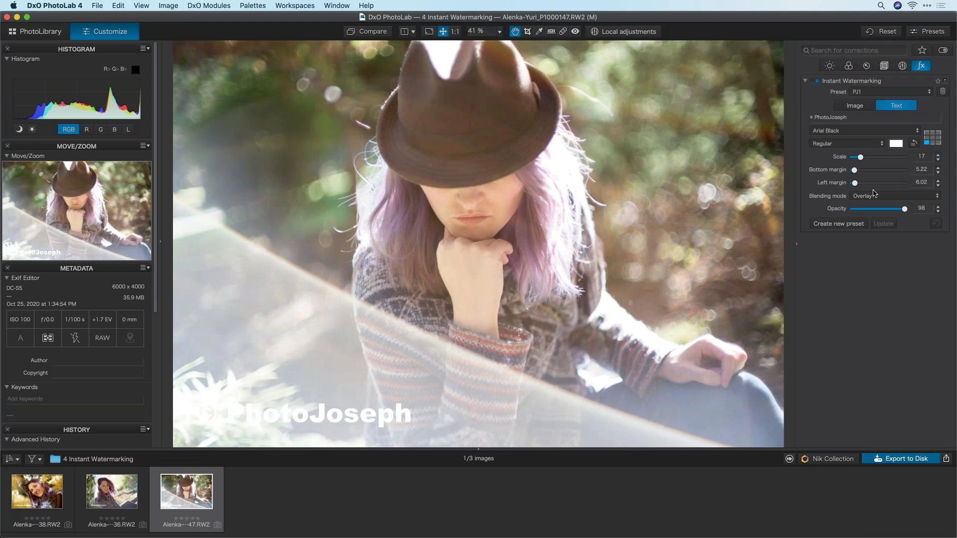
Step: Try the Soft Light, Screen, Multiply and Normal blending modes on the hat portrait's white watermark
{"action": "left_click", "coordinate": [874, 194]}
{"action": "left_click", "coordinate": [877, 204]}
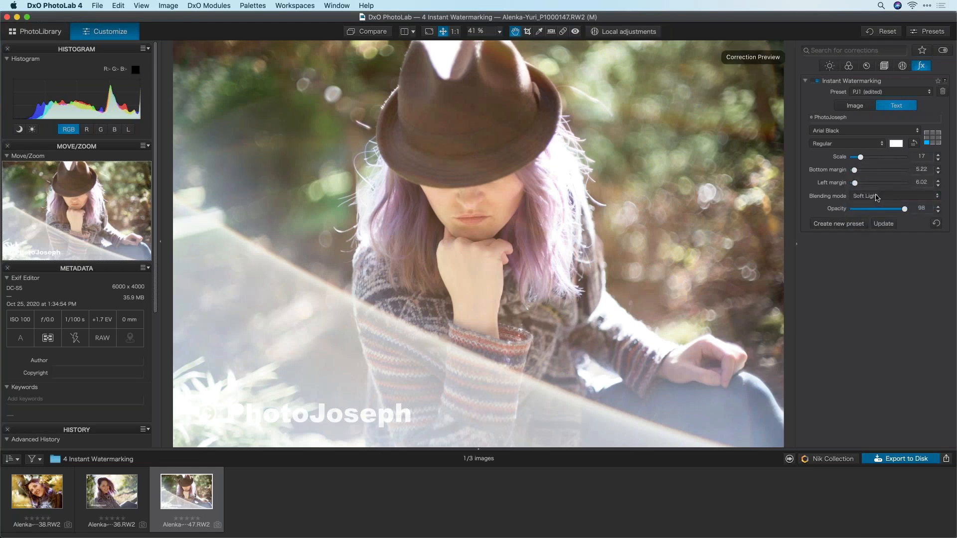
{"action": "left_click", "coordinate": [877, 195]}
{"action": "left_click", "coordinate": [879, 180]}
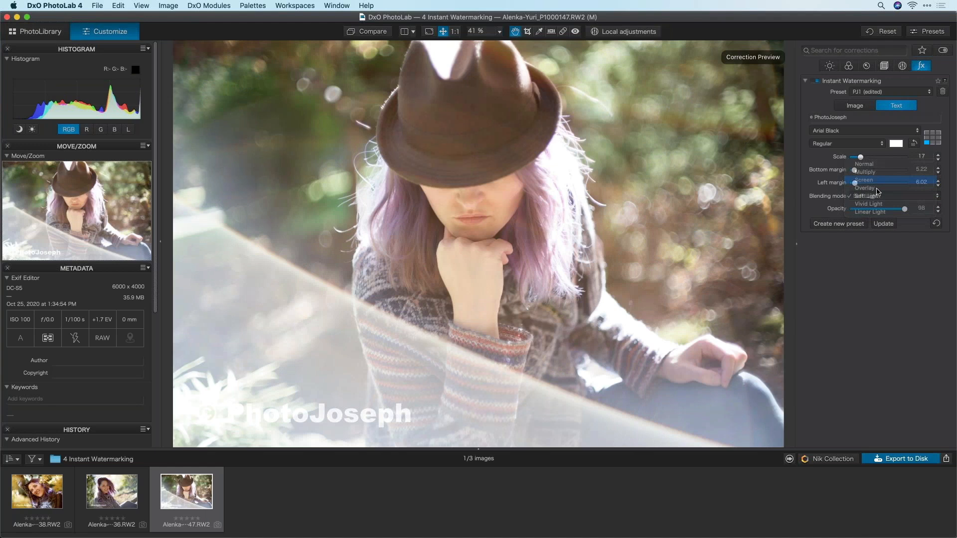
{"action": "left_click", "coordinate": [876, 183]}
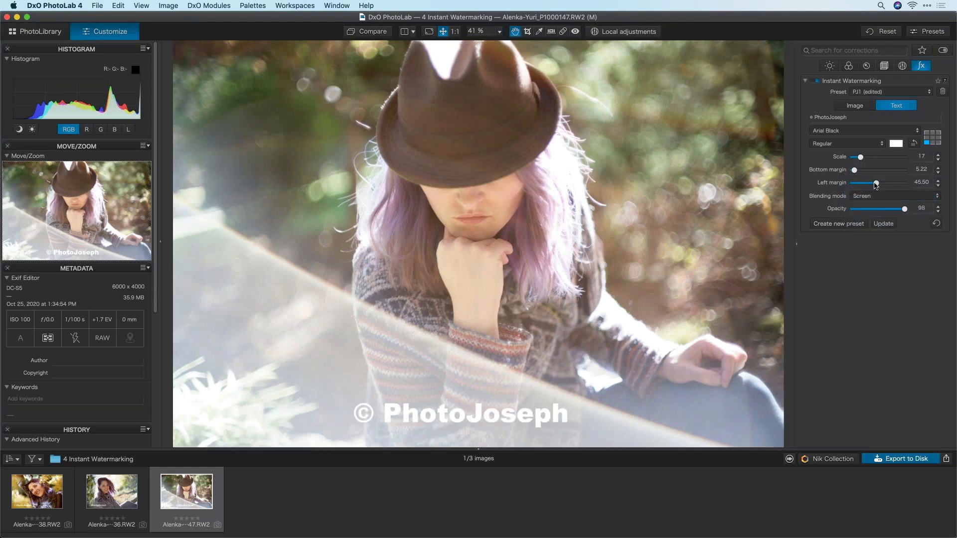
{"action": "double_click", "coordinate": [876, 184]}
{"action": "left_click", "coordinate": [872, 196]}
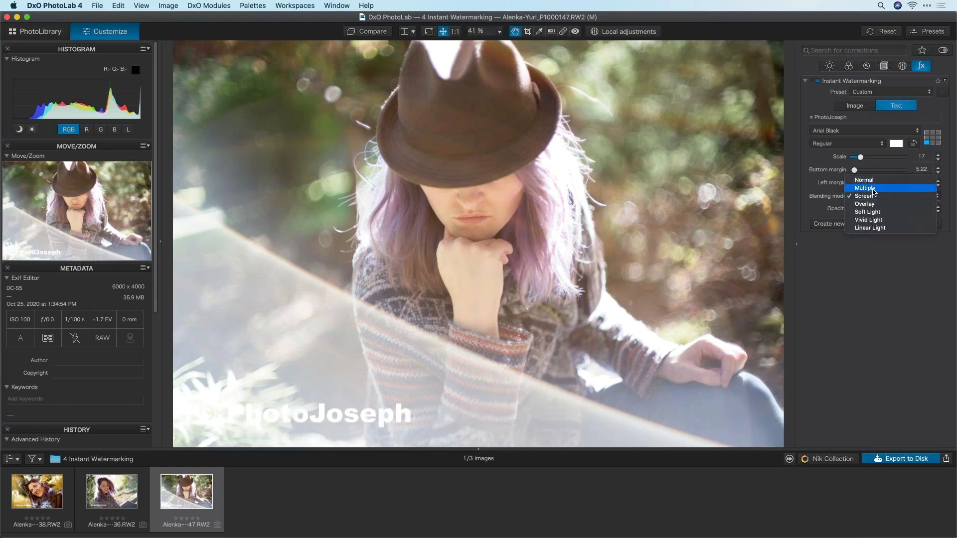
{"action": "left_click", "coordinate": [874, 189]}
{"action": "left_click", "coordinate": [877, 194]}
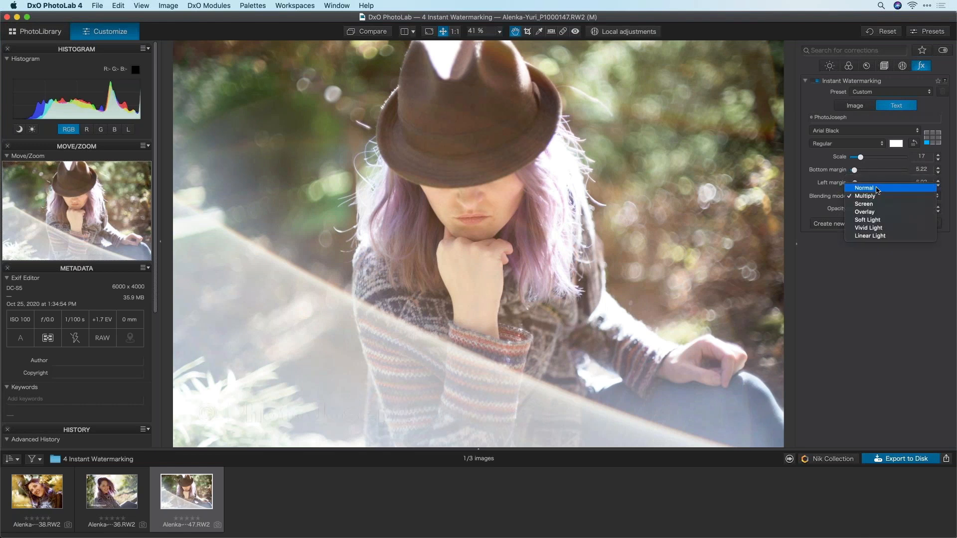
{"action": "left_click", "coordinate": [878, 188]}
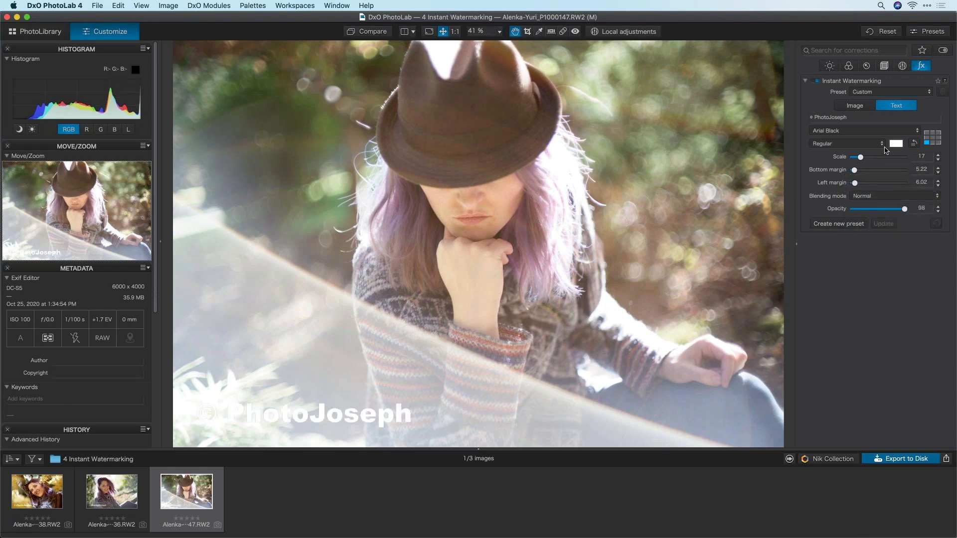
Step: Change the hat portrait's watermark text to black with Multiply blending and opacity 31
{"action": "left_click", "coordinate": [896, 144]}
{"action": "left_click", "coordinate": [436, 302]}
{"action": "left_click_drag", "start_coordinate": [438, 324], "coordinate": [483, 323]}
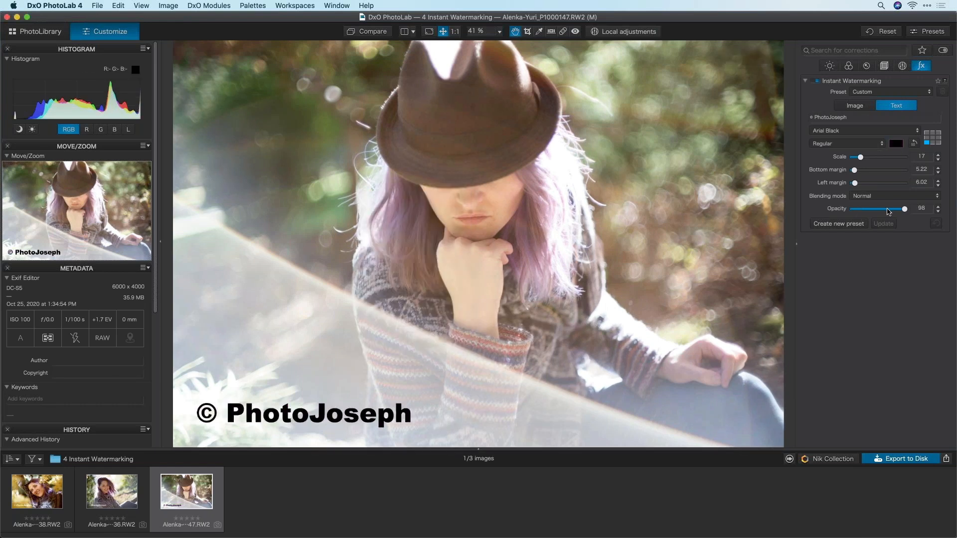
{"action": "left_click", "coordinate": [880, 196]}
{"action": "left_click", "coordinate": [881, 205]}
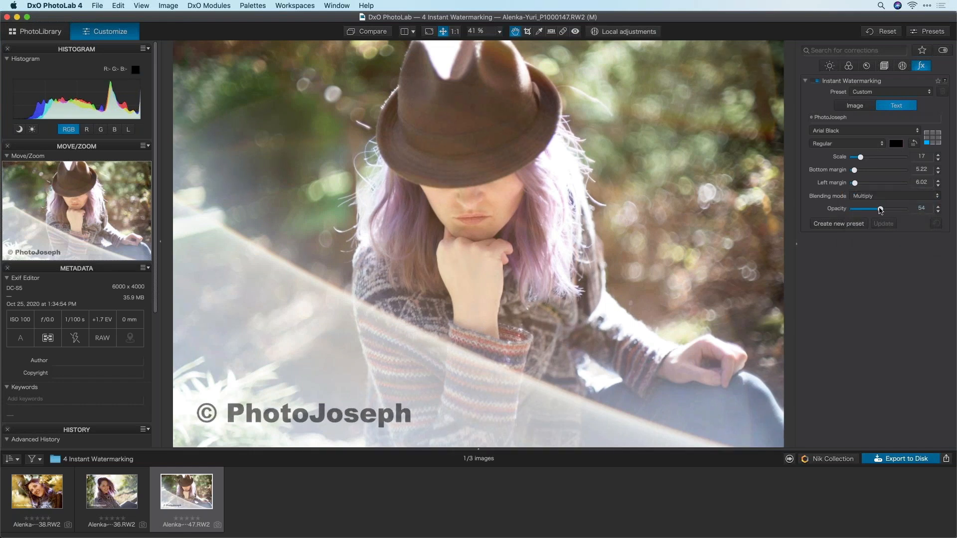
{"action": "left_click_drag", "start_coordinate": [881, 209], "coordinate": [868, 209]}
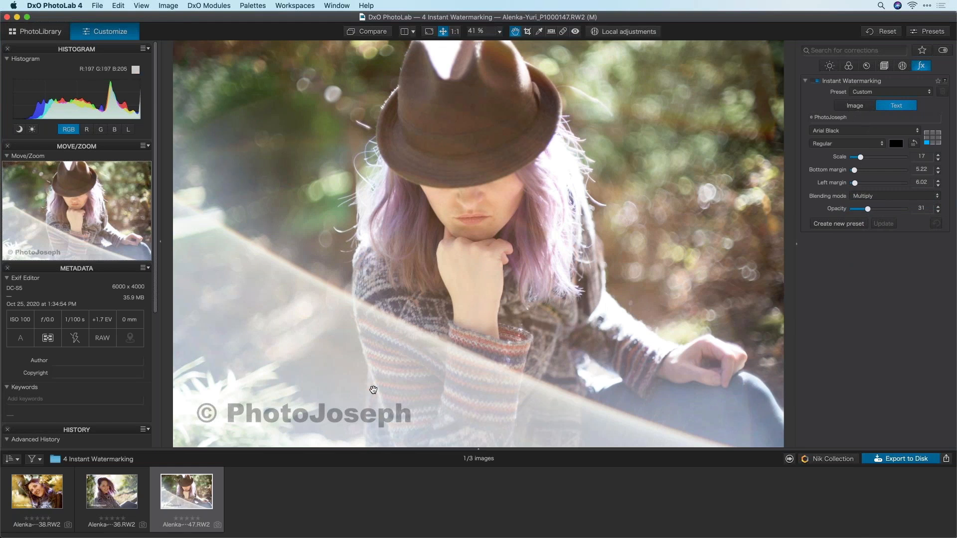
Step: Review how the watermark looks on the other portraits in the folder
{"action": "left_click", "coordinate": [116, 495]}
{"action": "left_click", "coordinate": [60, 486]}
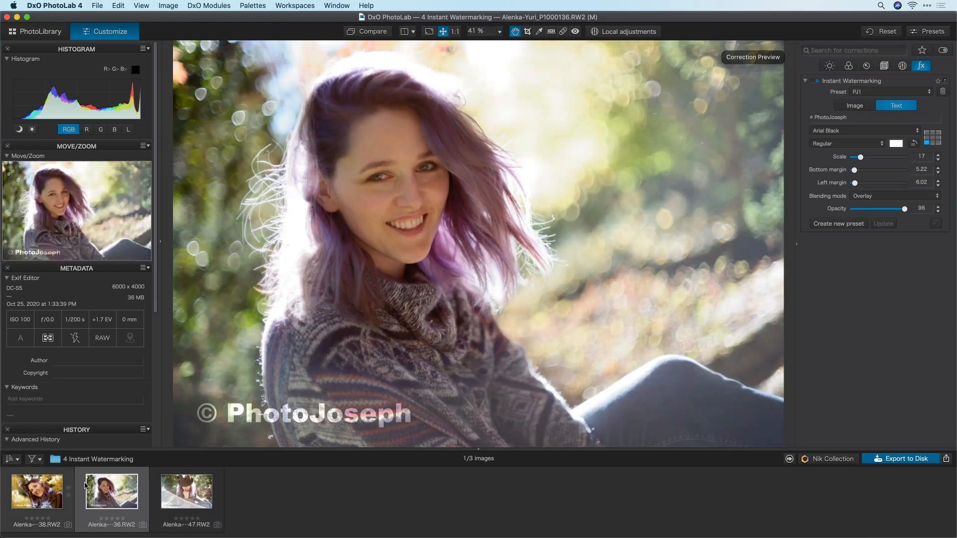
{"action": "key", "text": "Right"}
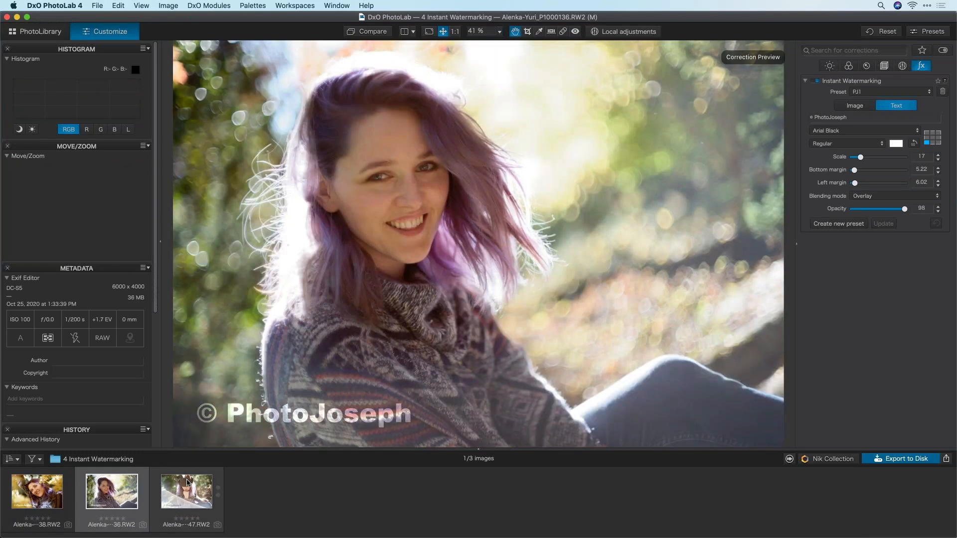
Step: Add photojoseph v2.png from the Watermark Images folder as an image watermark on the hat portrait
{"action": "key", "text": "Right"}
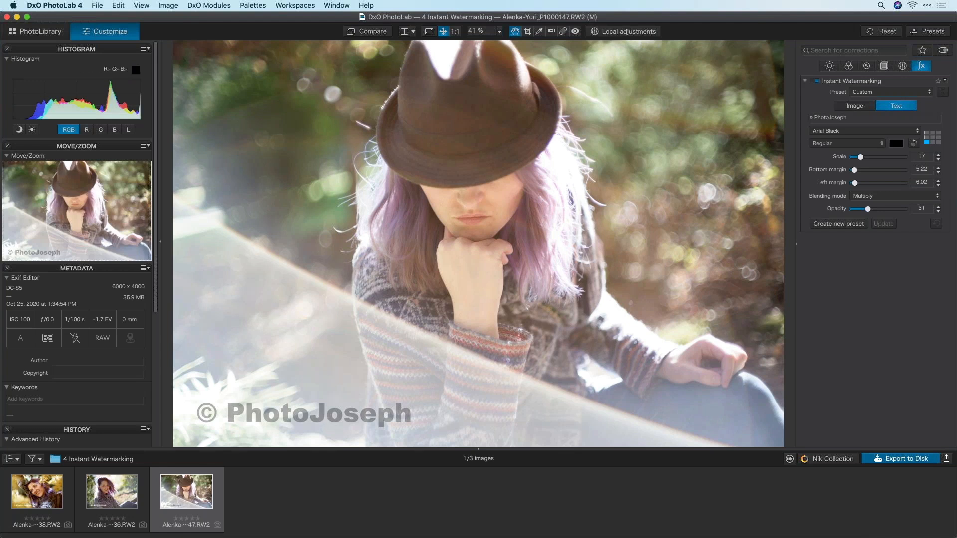
{"action": "left_click", "coordinate": [856, 107]}
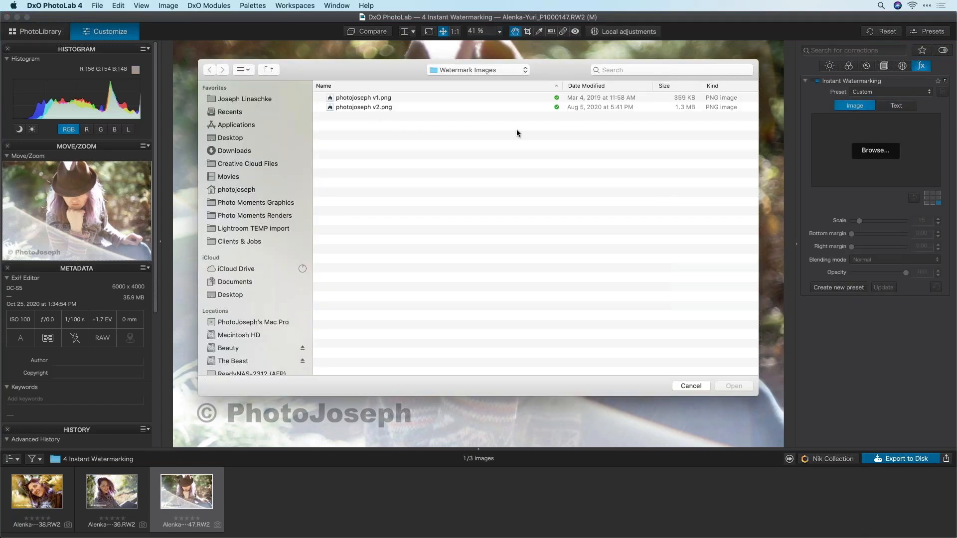
{"action": "left_click", "coordinate": [517, 107]}
{"action": "left_click", "coordinate": [741, 386]}
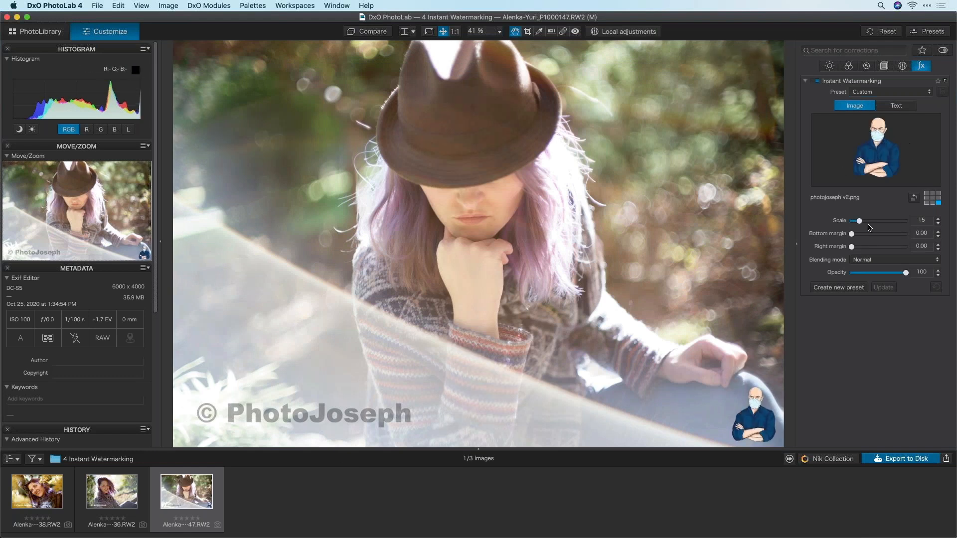
Step: Set the image watermark's bottom margin to 7.72, right margin to 4.73, opacity to 68 and blending mode to Overlay
{"action": "left_click_drag", "start_coordinate": [852, 234], "coordinate": [855, 248]}
{"action": "left_click_drag", "start_coordinate": [903, 273], "coordinate": [889, 272]}
{"action": "left_click", "coordinate": [892, 260]}
{"action": "left_click", "coordinate": [870, 306]}
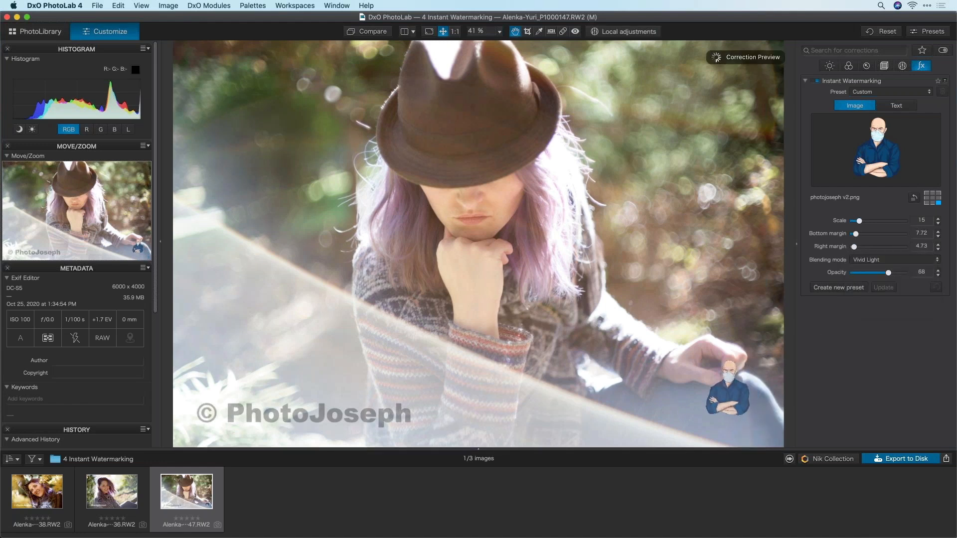
{"action": "left_click", "coordinate": [897, 259]}
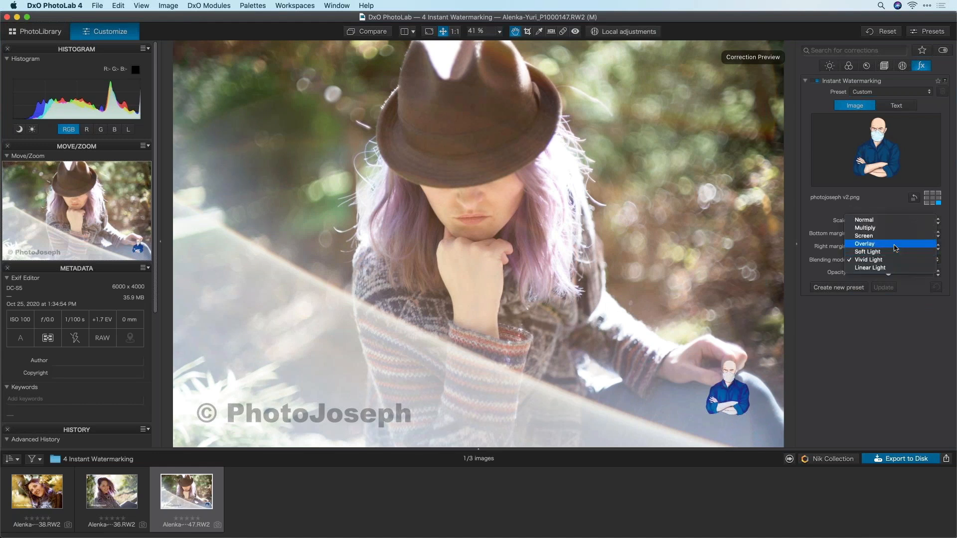
{"action": "left_click", "coordinate": [895, 244]}
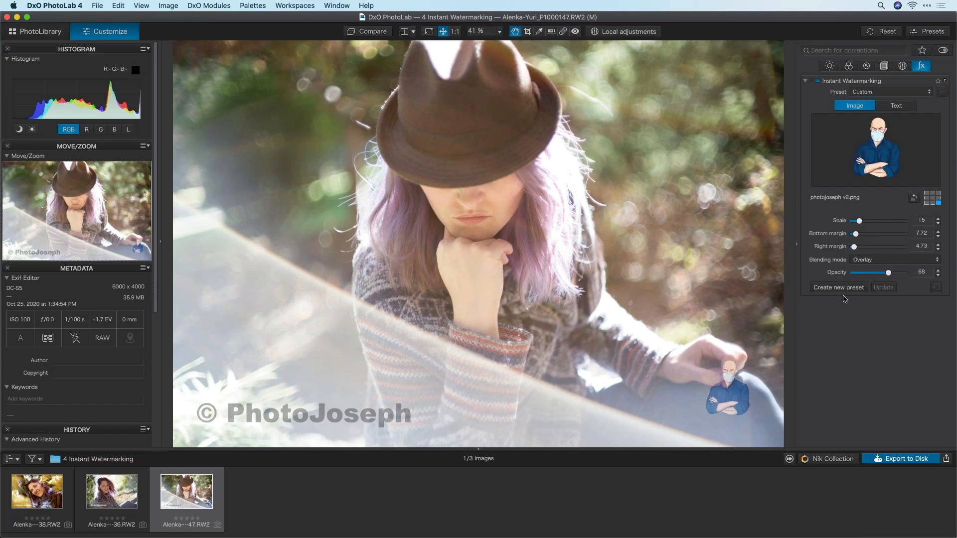
Step: Examine the watermark override presets in the export options for all three portraits, and close without exporting
{"action": "key", "text": "super+a"}
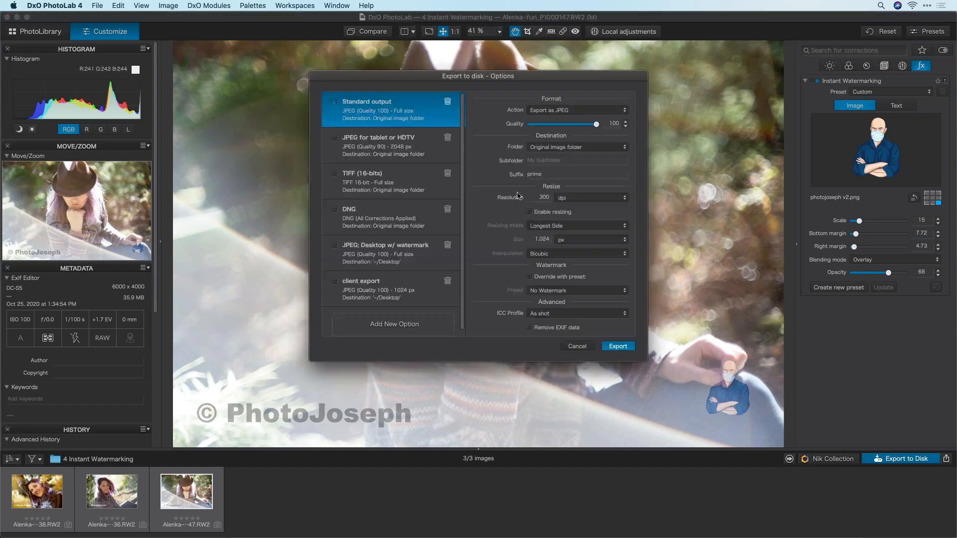
{"action": "left_click", "coordinate": [540, 279]}
{"action": "left_click", "coordinate": [560, 290]}
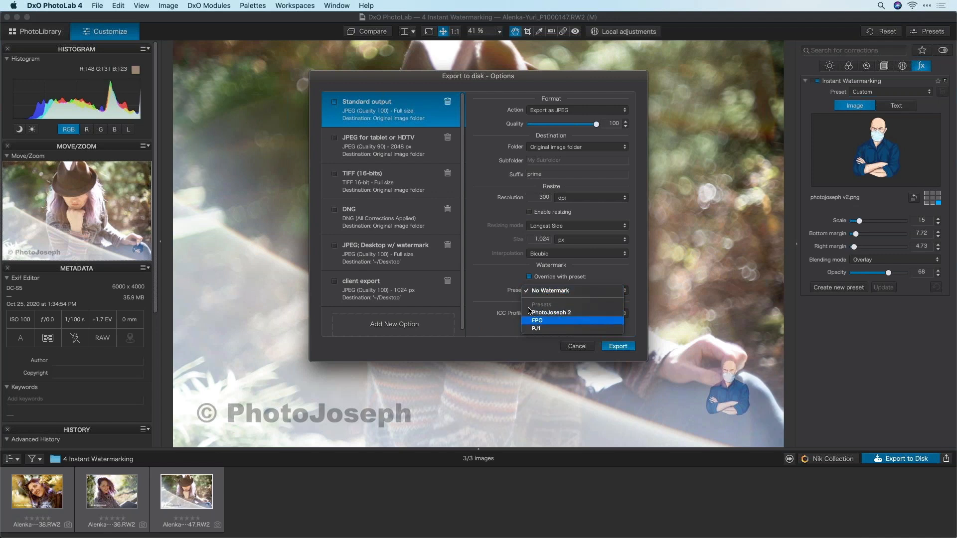
{"action": "left_click", "coordinate": [533, 279]}
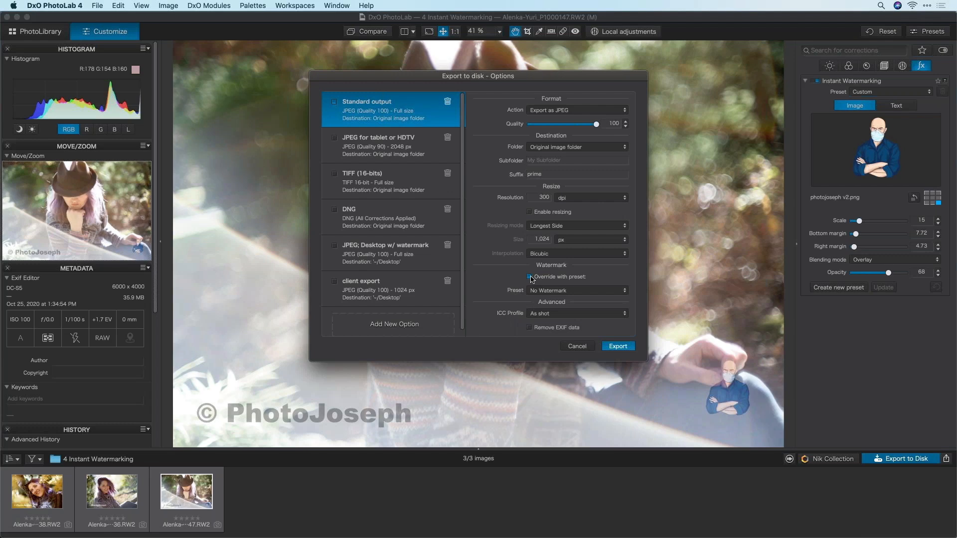
{"action": "left_click", "coordinate": [581, 347]}
Step: Compare the individual watermarks on the three portraits in the folder
{"action": "left_click", "coordinate": [190, 502]}
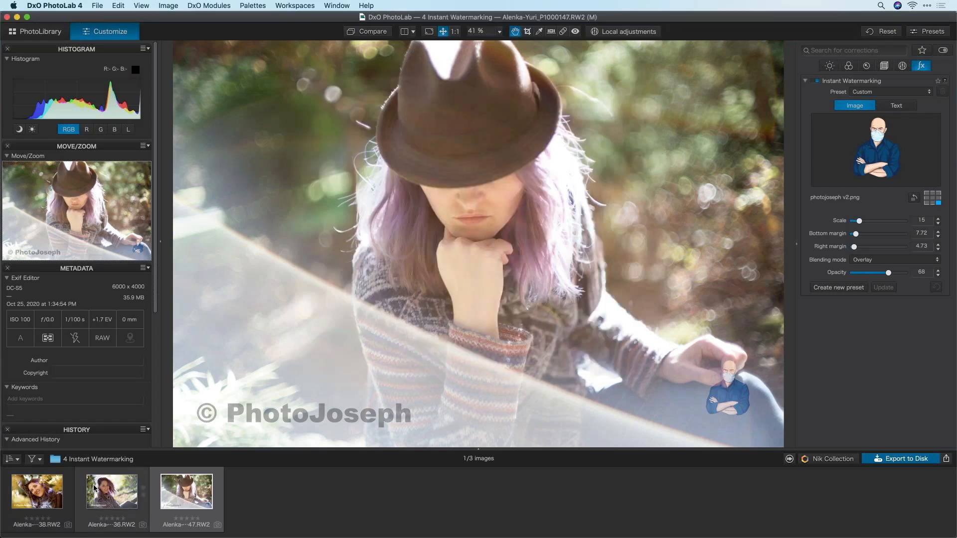
{"action": "left_click", "coordinate": [95, 489]}
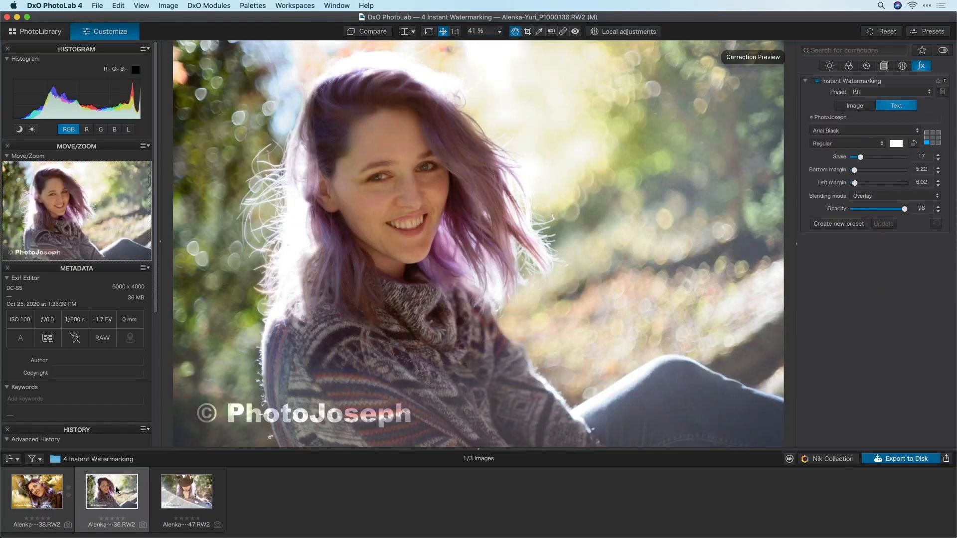
{"action": "left_click", "coordinate": [50, 491]}
{"action": "left_click", "coordinate": [112, 491]}
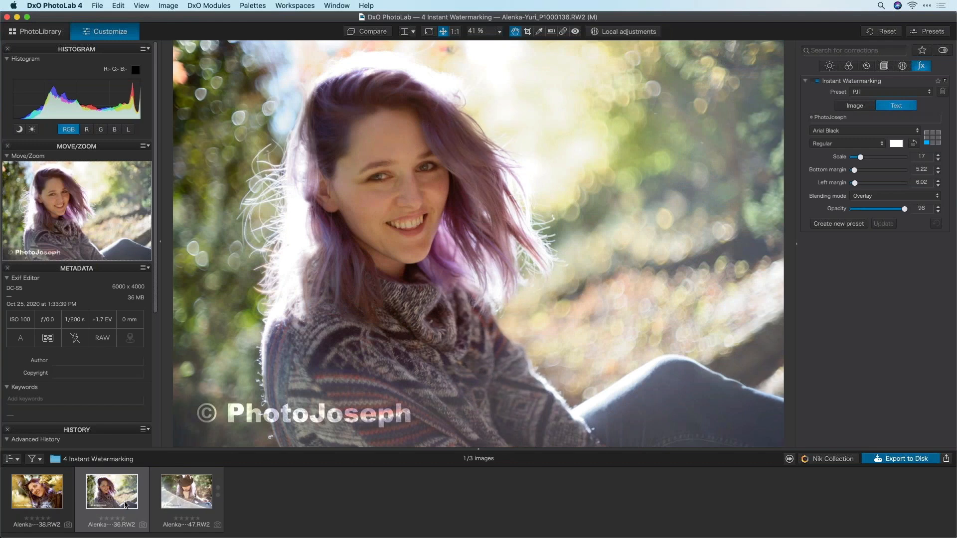
Step: Try overriding all three portraits' watermarks with No Watermark in the disk export options, and cancel the export
{"action": "key", "text": "super+a"}
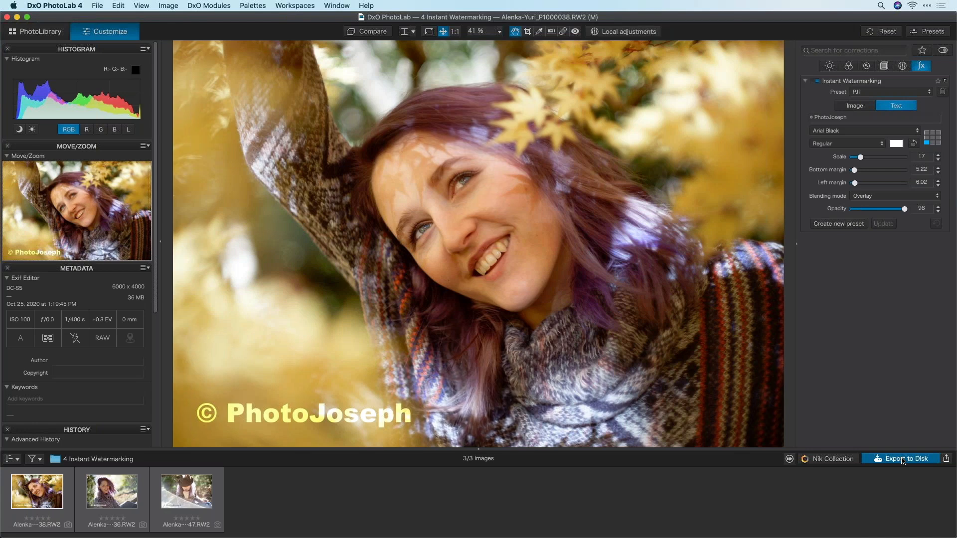
{"action": "left_click", "coordinate": [904, 459]}
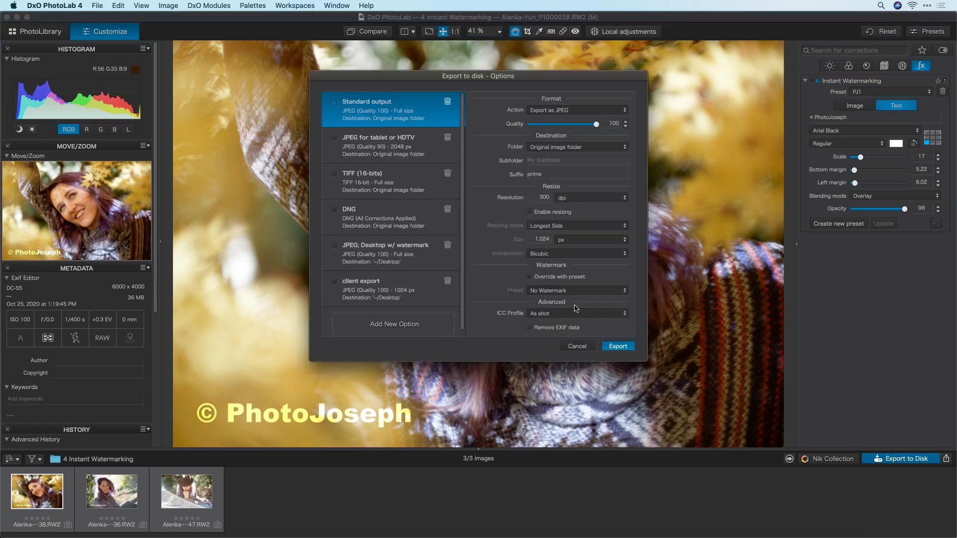
{"action": "left_click", "coordinate": [541, 277]}
{"action": "left_click", "coordinate": [568, 291]}
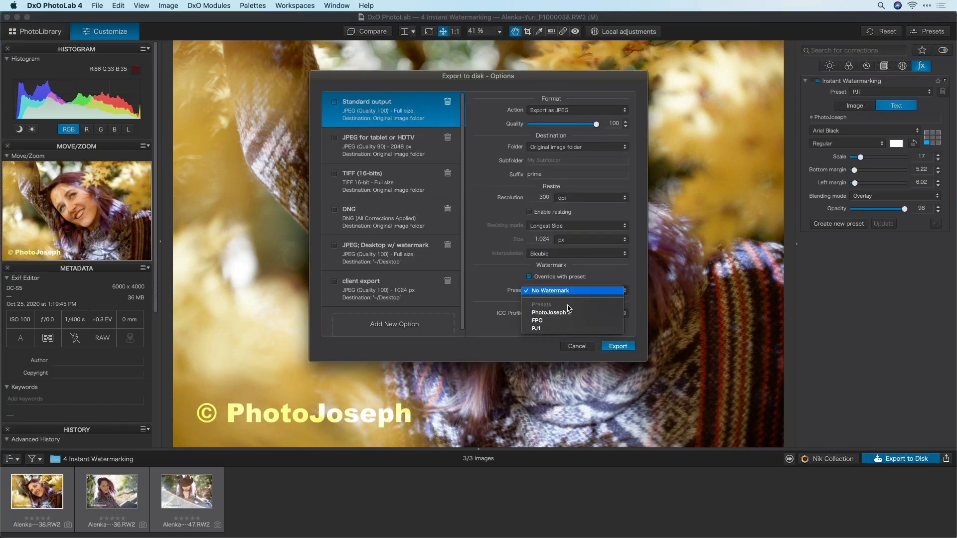
{"action": "left_click", "coordinate": [548, 291]}
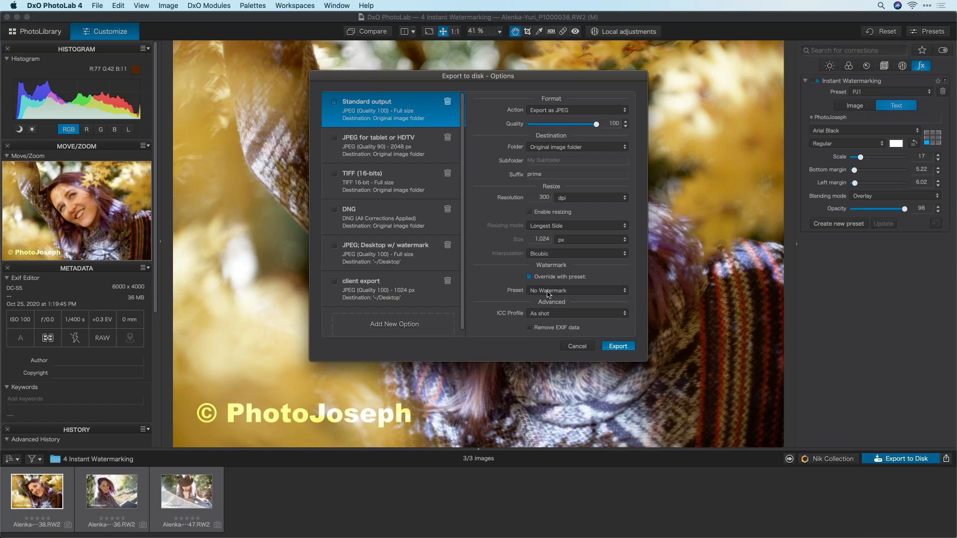
{"action": "key", "text": "Escape"}
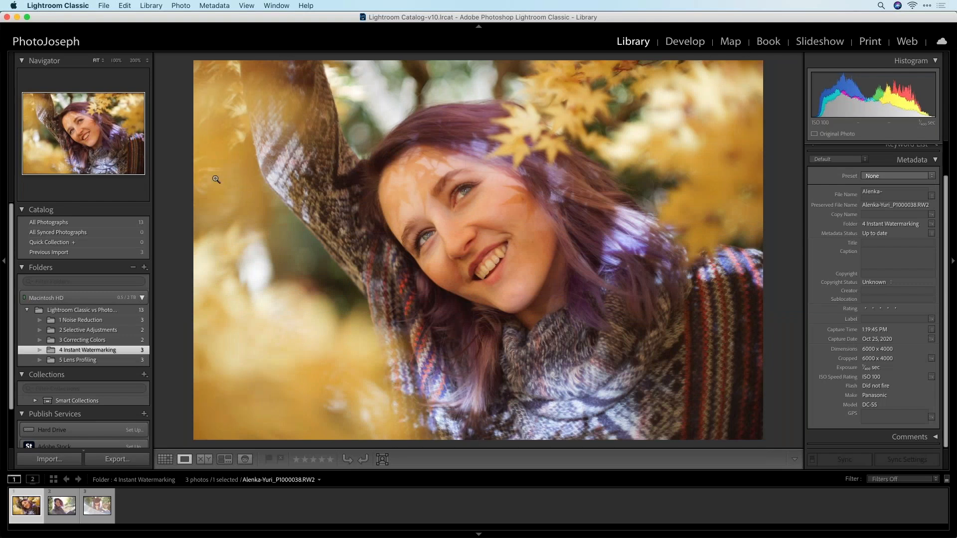
Step: Open the 5 Lens Profiling folder in Lightroom Classic and view its landscape and portrait building photos
{"action": "left_click", "coordinate": [118, 363]}
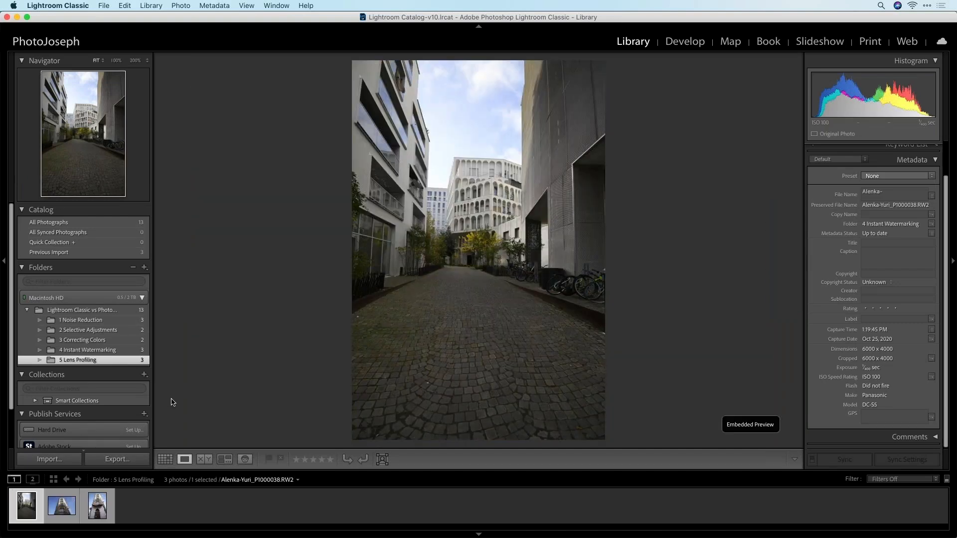
{"action": "left_click", "coordinate": [62, 507]}
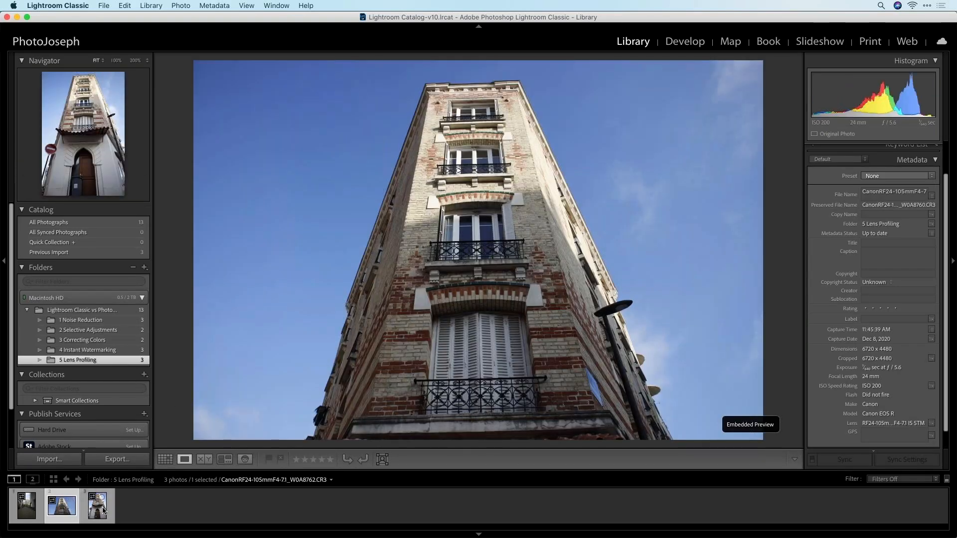
{"action": "left_click", "coordinate": [102, 510]}
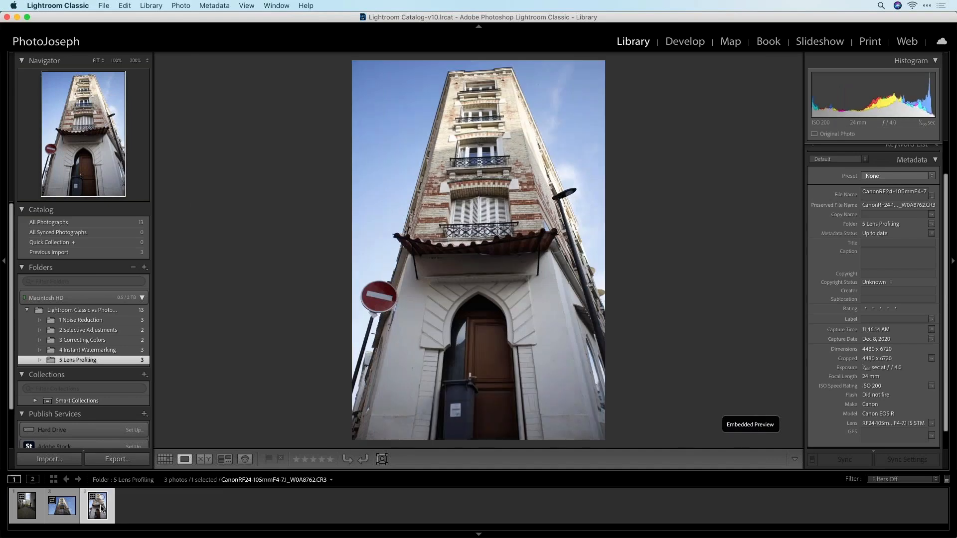
Step: Load the portrait-format building photo in Develop, return to Library, and examine its camera and lens metadata
{"action": "left_click", "coordinate": [695, 42]}
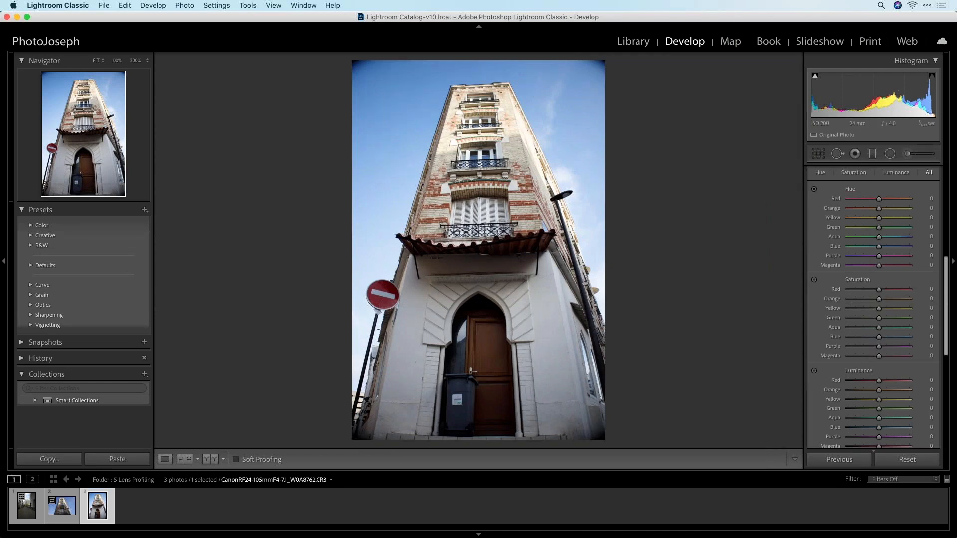
{"action": "left_click", "coordinate": [621, 42]}
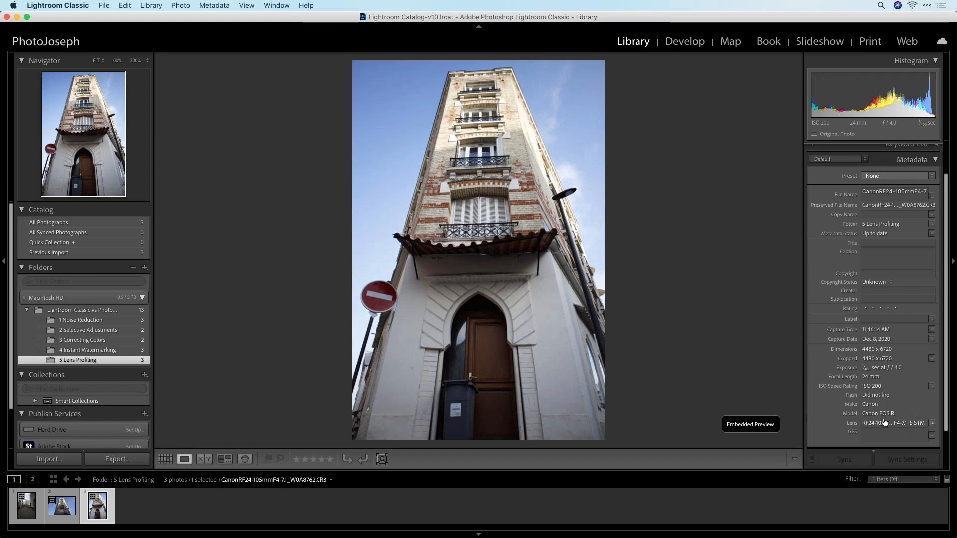
{"action": "scroll", "coordinate": [884, 423], "scroll_direction": "down", "scroll_amount": 1}
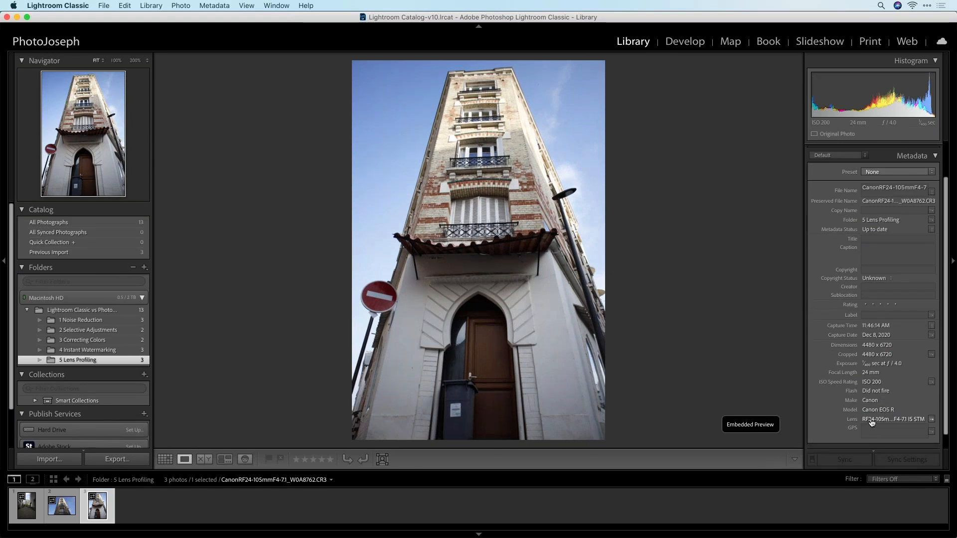
{"action": "scroll", "coordinate": [872, 423], "scroll_direction": "down", "scroll_amount": 1}
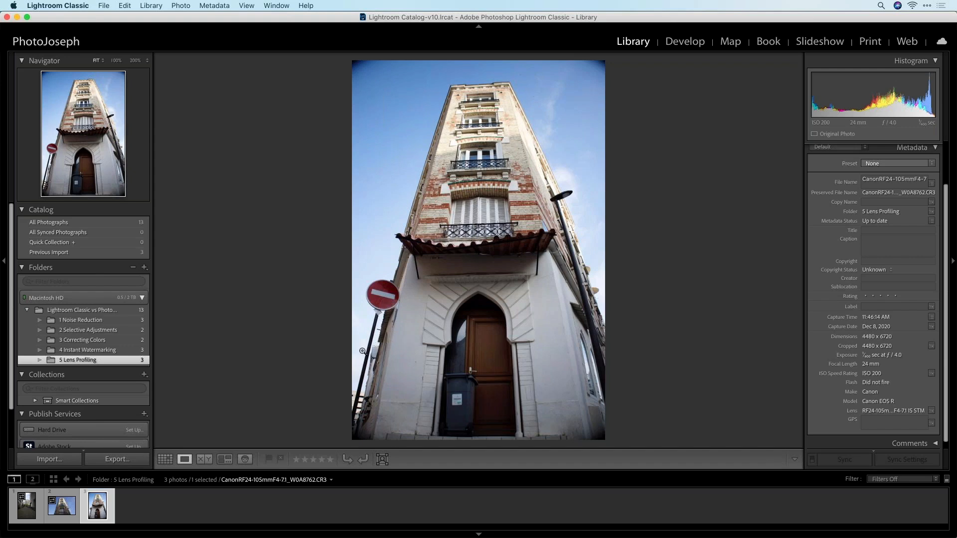
Step: Switch to DxO PhotoLab 4 and open the same portrait-format building photo for customizing
{"action": "key", "text": "super+Tab"}
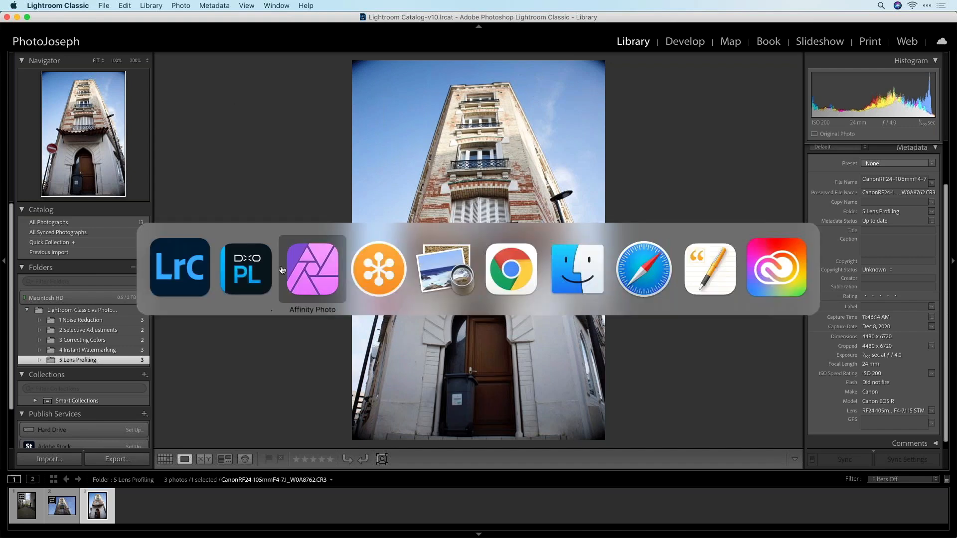
{"action": "left_click", "coordinate": [246, 270]}
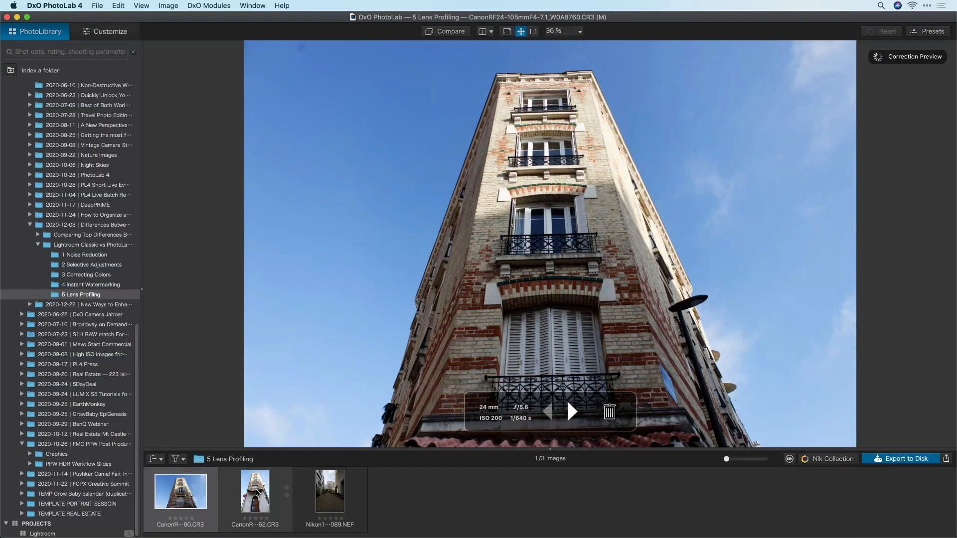
{"action": "left_click", "coordinate": [255, 492]}
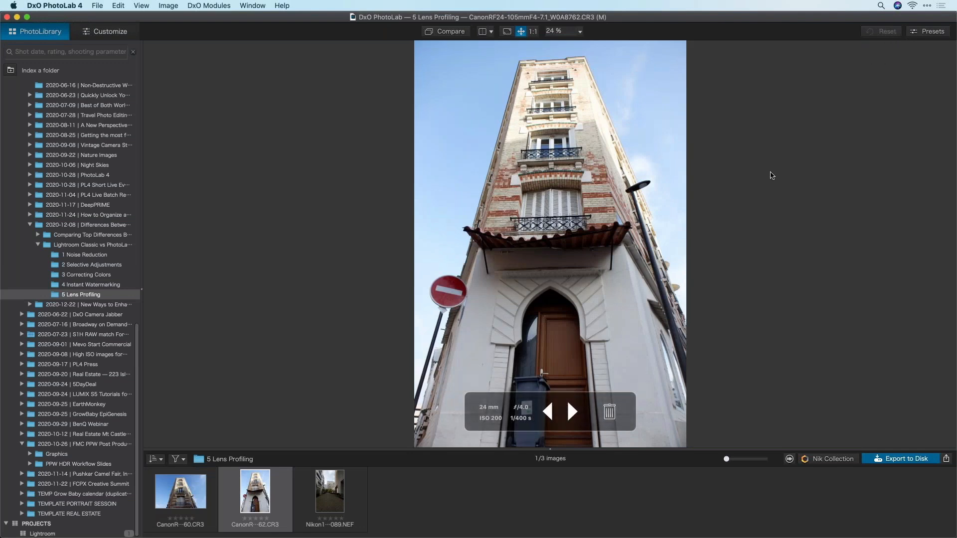
{"action": "left_click", "coordinate": [110, 32]}
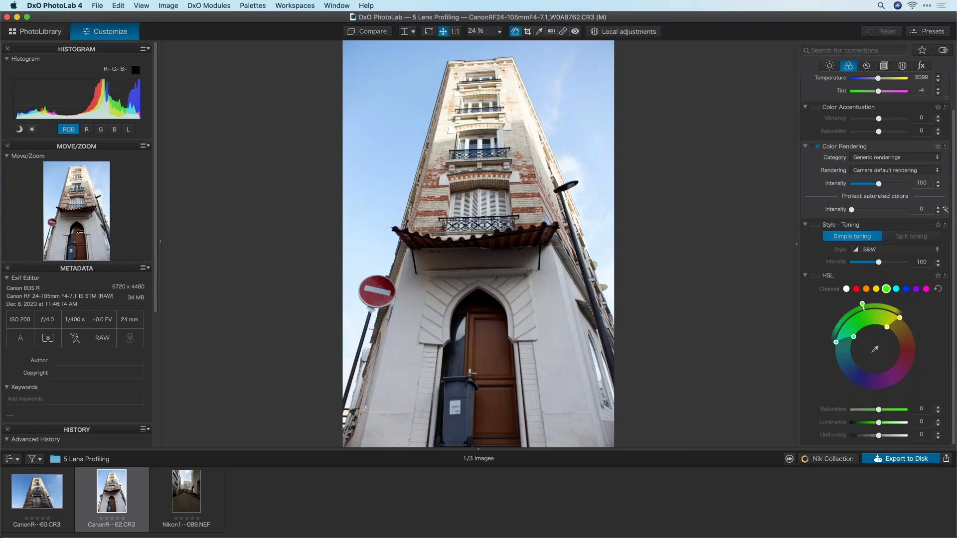
Step: Arrange the PhotoLab and Lightroom Classic windows side by side with their side panels hidden, showing the same building photo
{"action": "left_click_drag", "start_coordinate": [79, 232], "coordinate": [321, 231]}
{"action": "key", "text": "Tab"}
{"action": "left_click", "coordinate": [279, 198]}
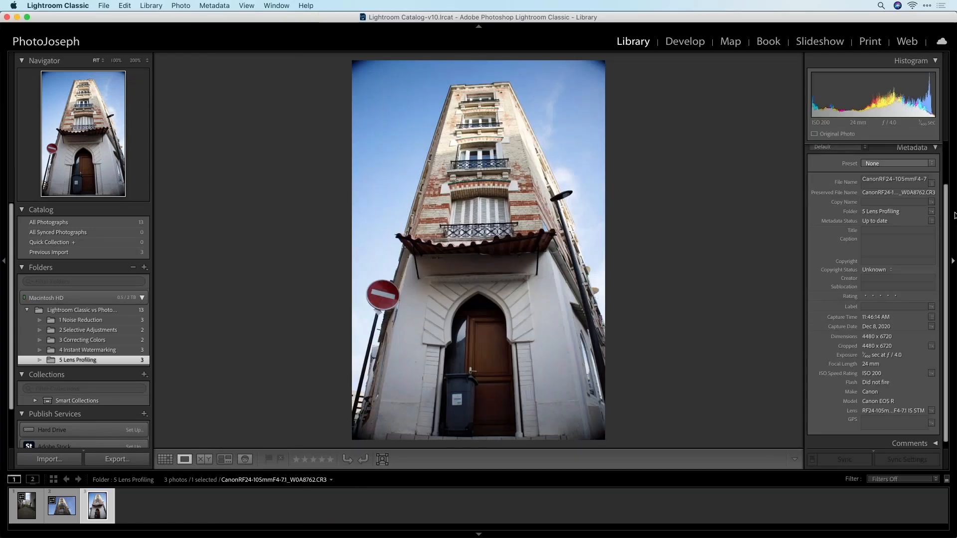
{"action": "left_click_drag", "start_coordinate": [780, 218], "coordinate": [491, 231]}
{"action": "key", "text": "Tab"}
{"action": "mouse_move", "coordinate": [511, 230]}
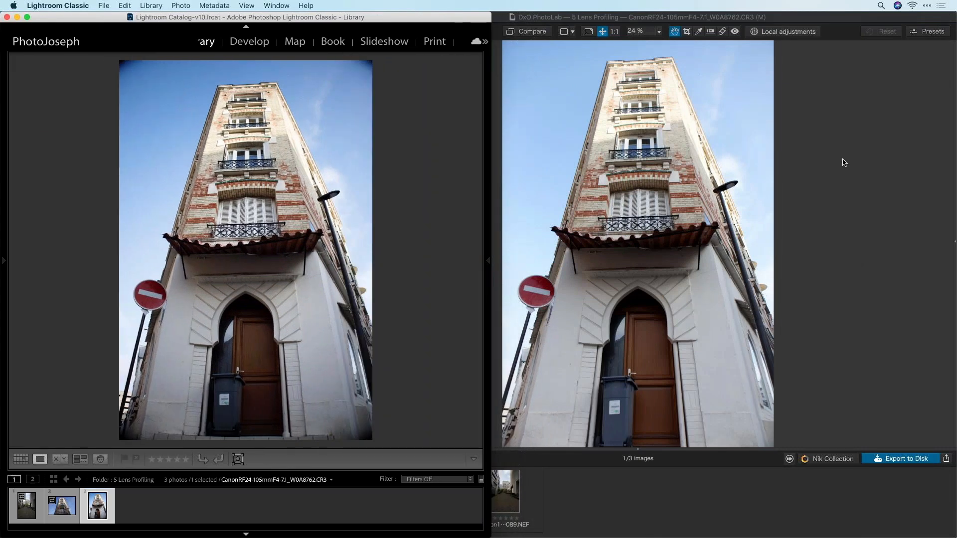
Step: Lower the building photo's exposure compensation in PhotoLab, and bring Lightroom Classic forward to compare both versions
{"action": "left_click", "coordinate": [610, 129]}
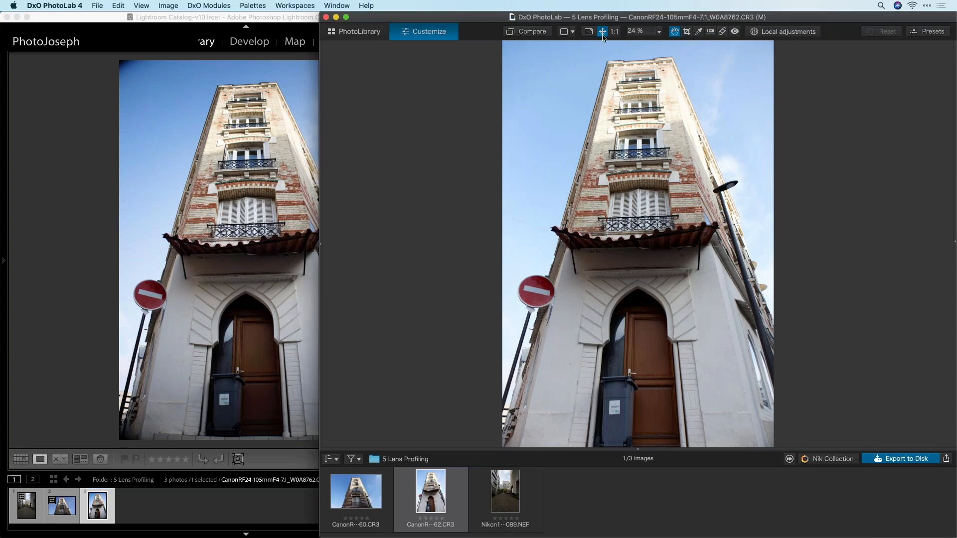
{"action": "key", "text": "Tab"}
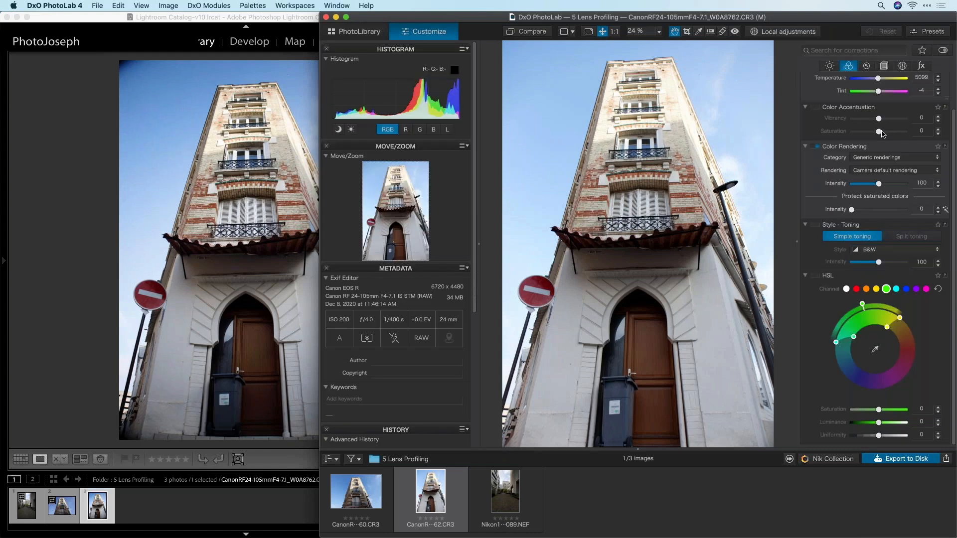
{"action": "scroll", "coordinate": [882, 134], "scroll_direction": "up", "scroll_amount": 3}
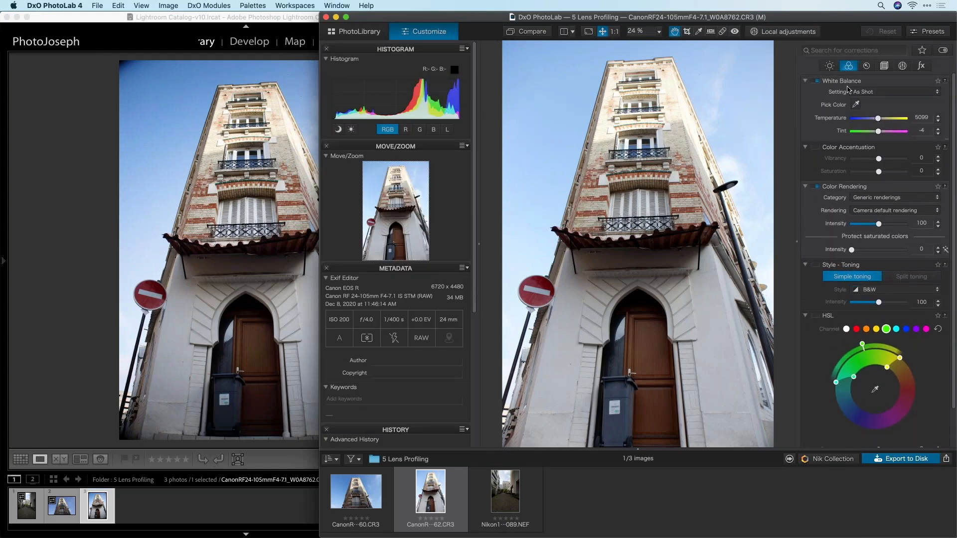
{"action": "left_click", "coordinate": [830, 66]}
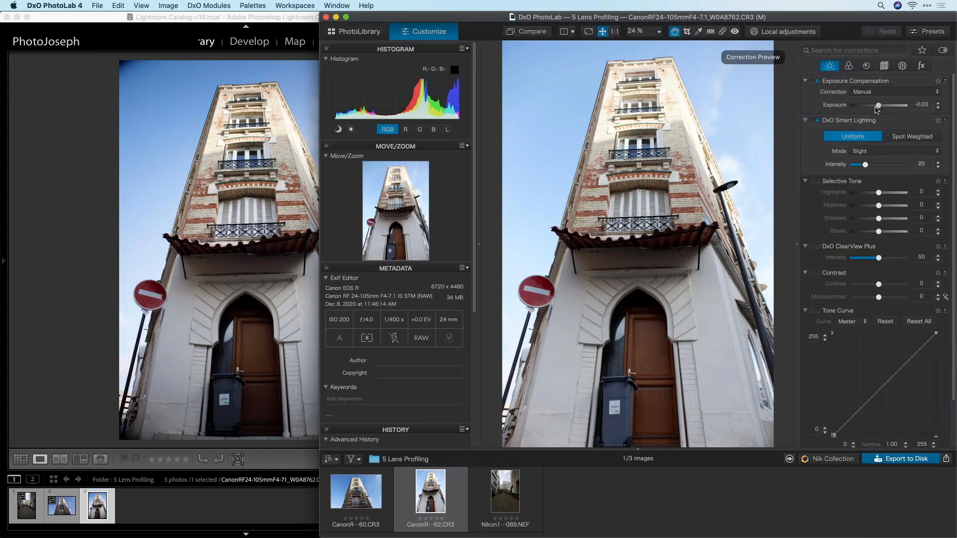
{"action": "key", "text": "Tab"}
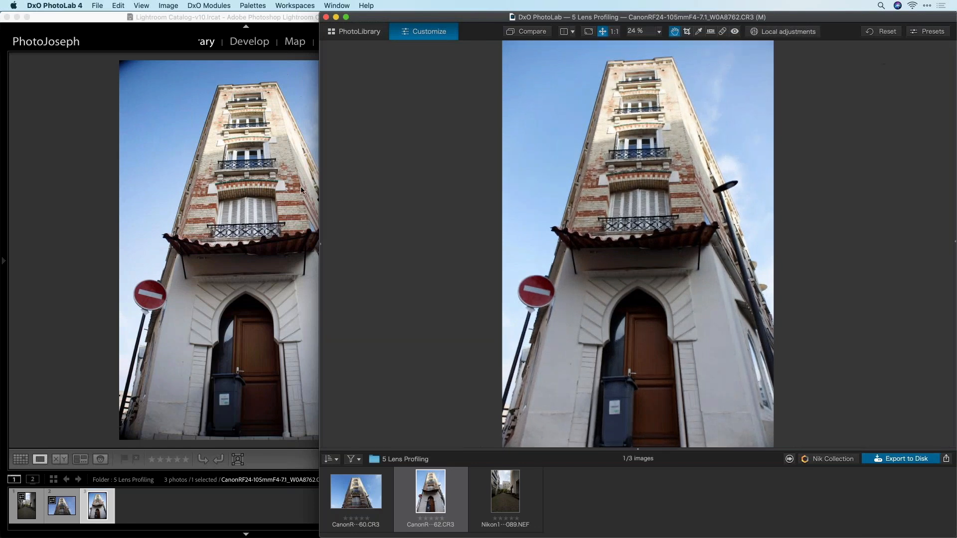
{"action": "left_click", "coordinate": [80, 168]}
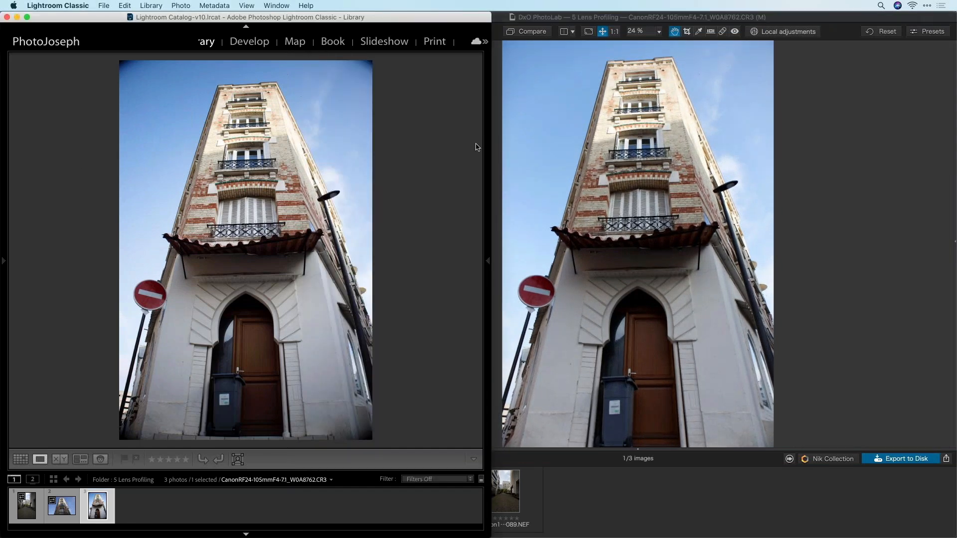